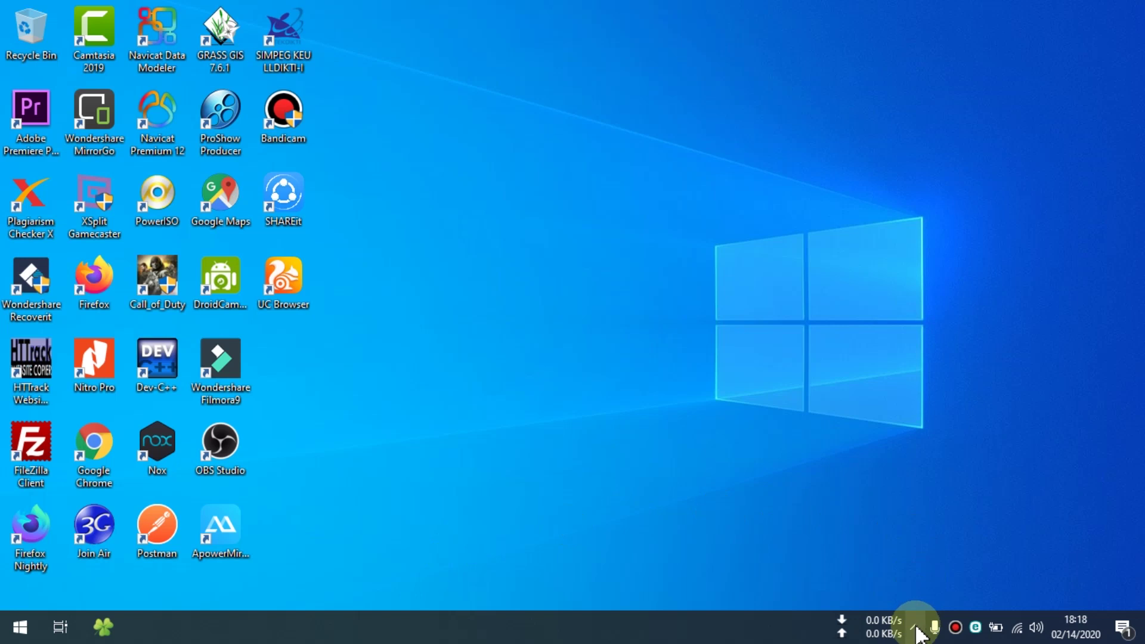
Check the hidden tray icons, then launch Adobe Premiere Pro 2020 from its desktop shortcut.
click(915, 628)
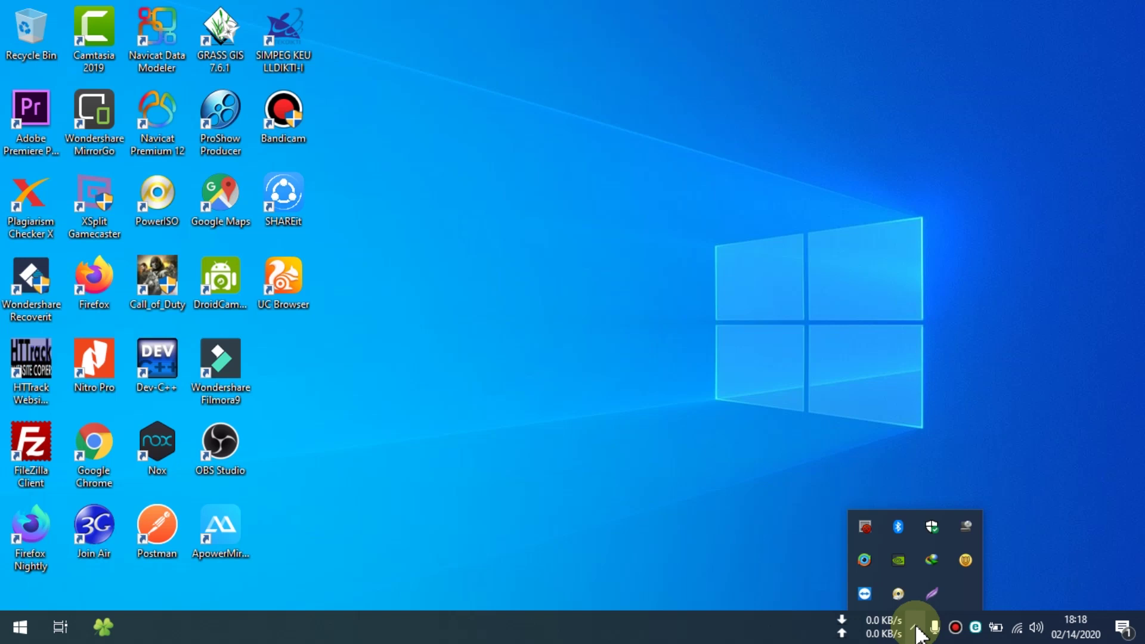
click(672, 467)
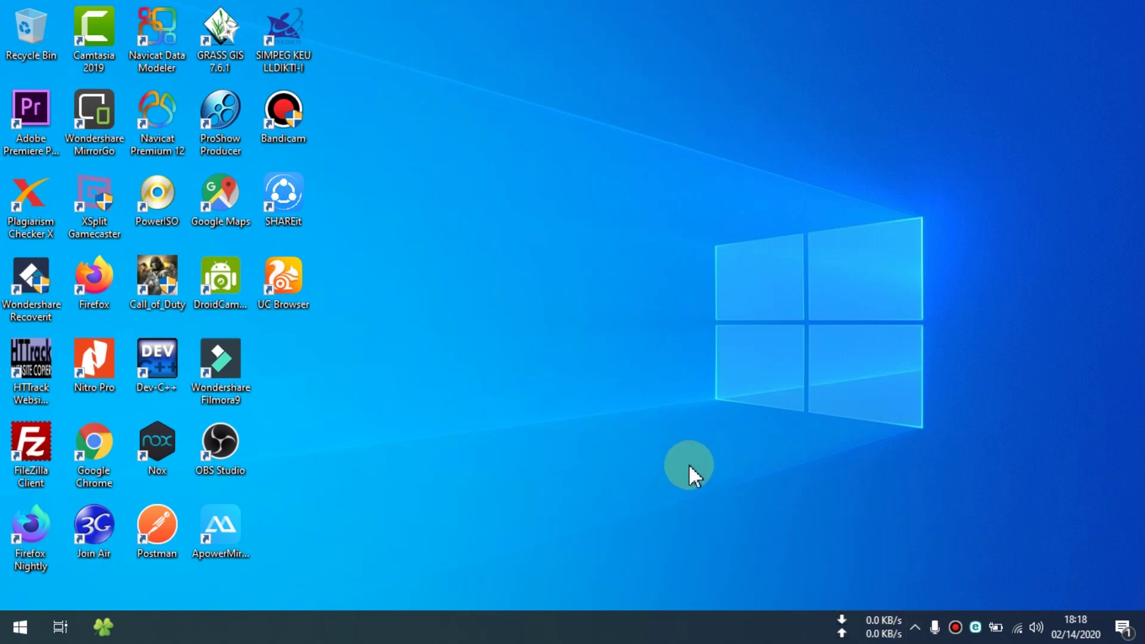
click(33, 121)
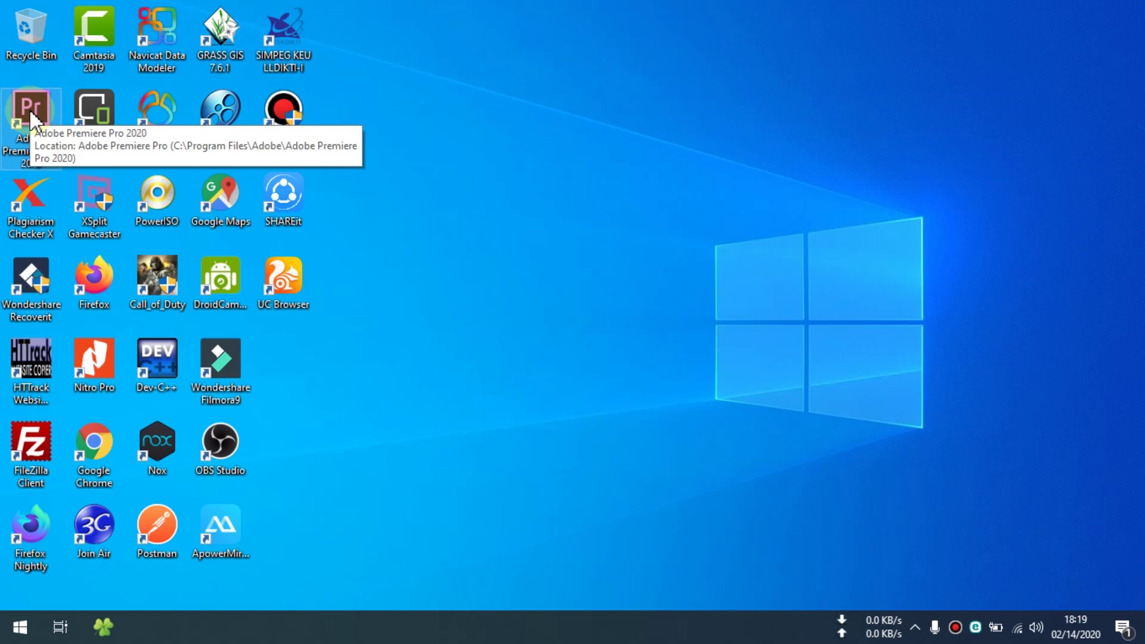
double_click(30, 109)
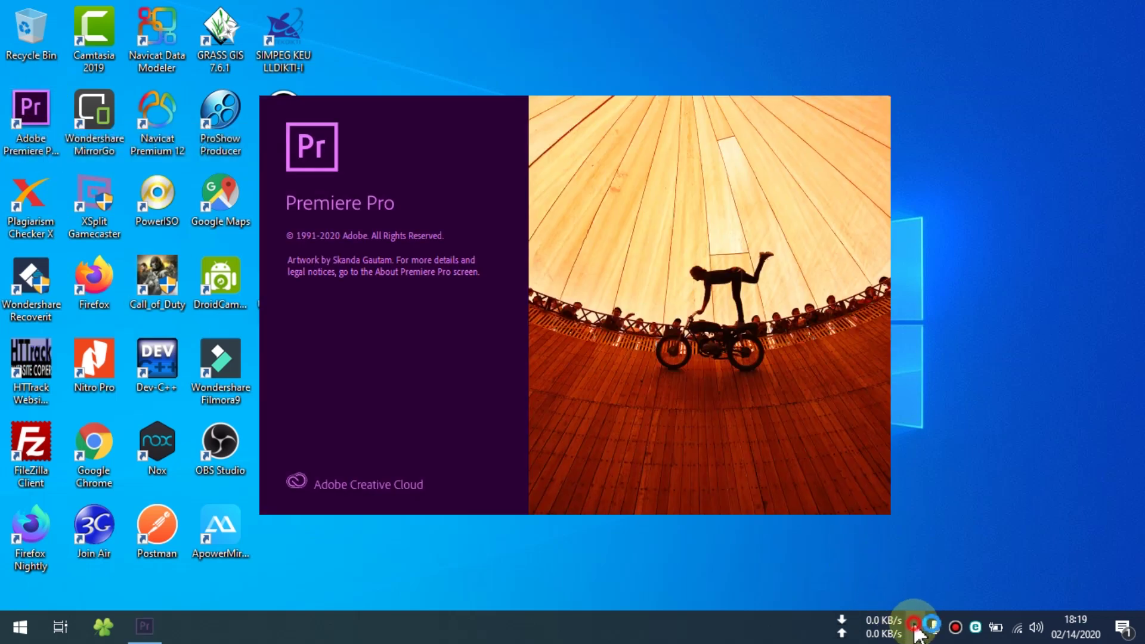
Dismiss Premiere Pro's System Compatibility Report and open a File Explorer window on This PC.
click(915, 626)
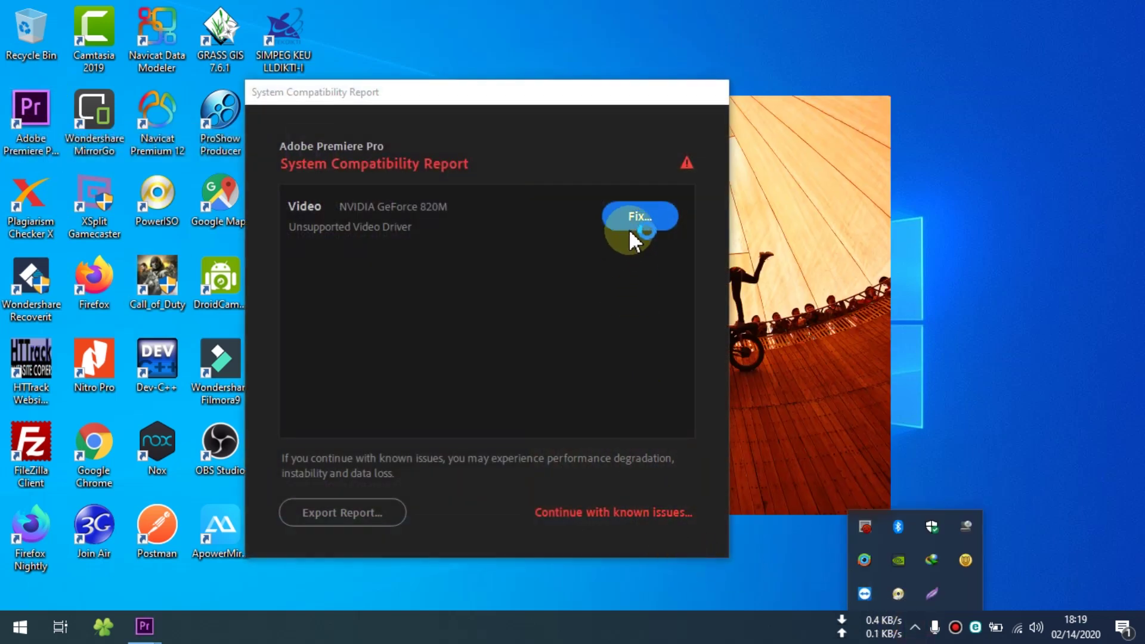
click(606, 511)
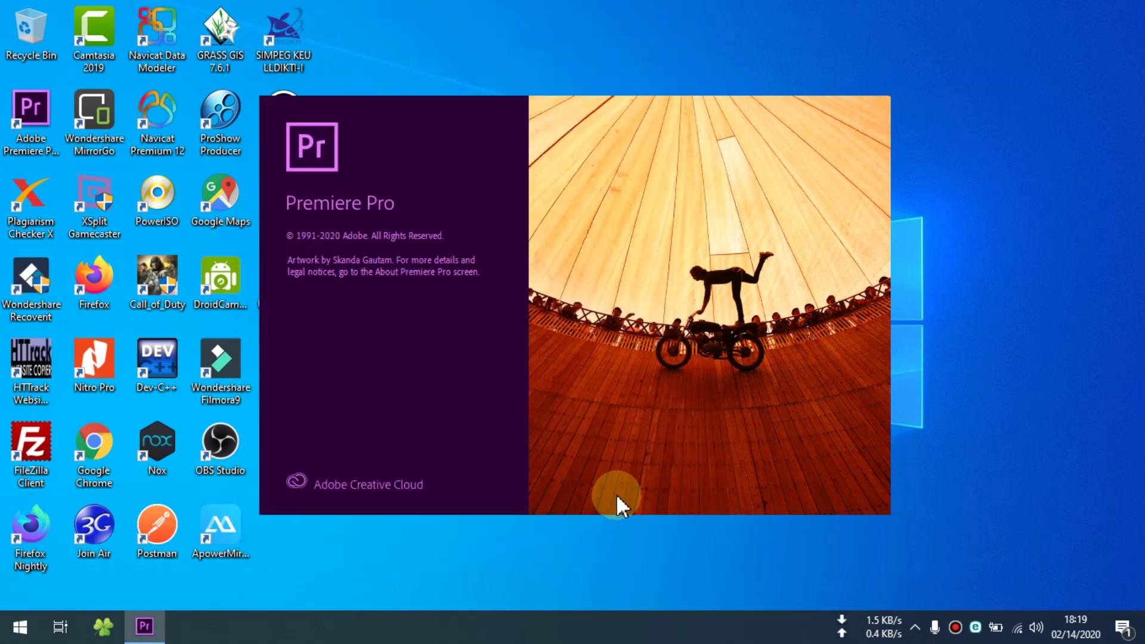
click(104, 626)
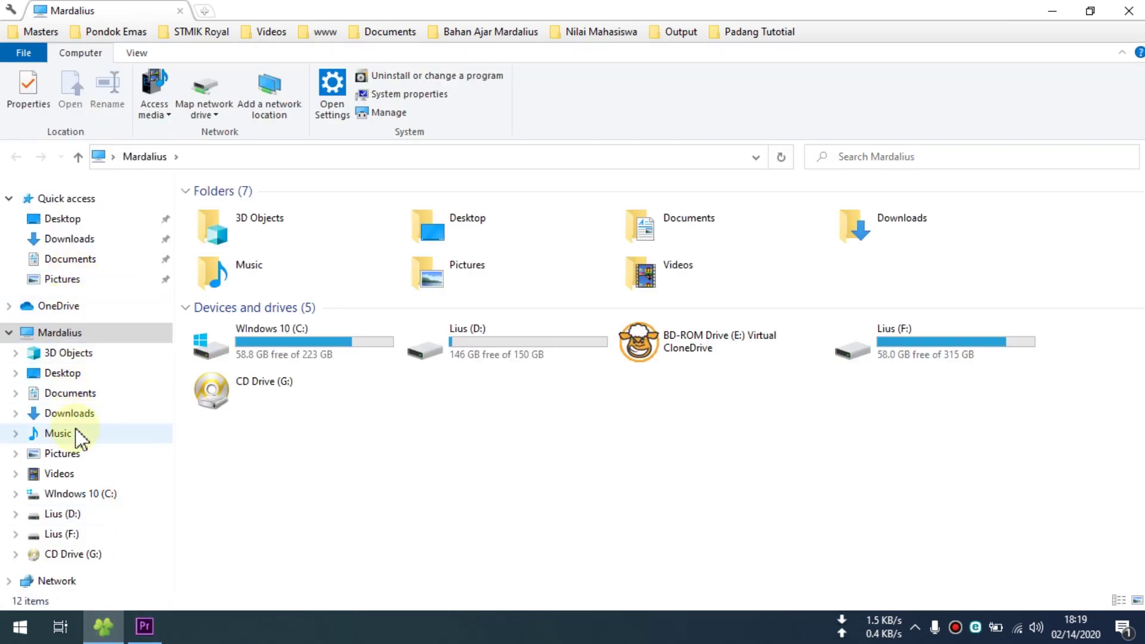
Open the royal piknik folder inside Videos in File Explorer.
click(71, 473)
click(65, 454)
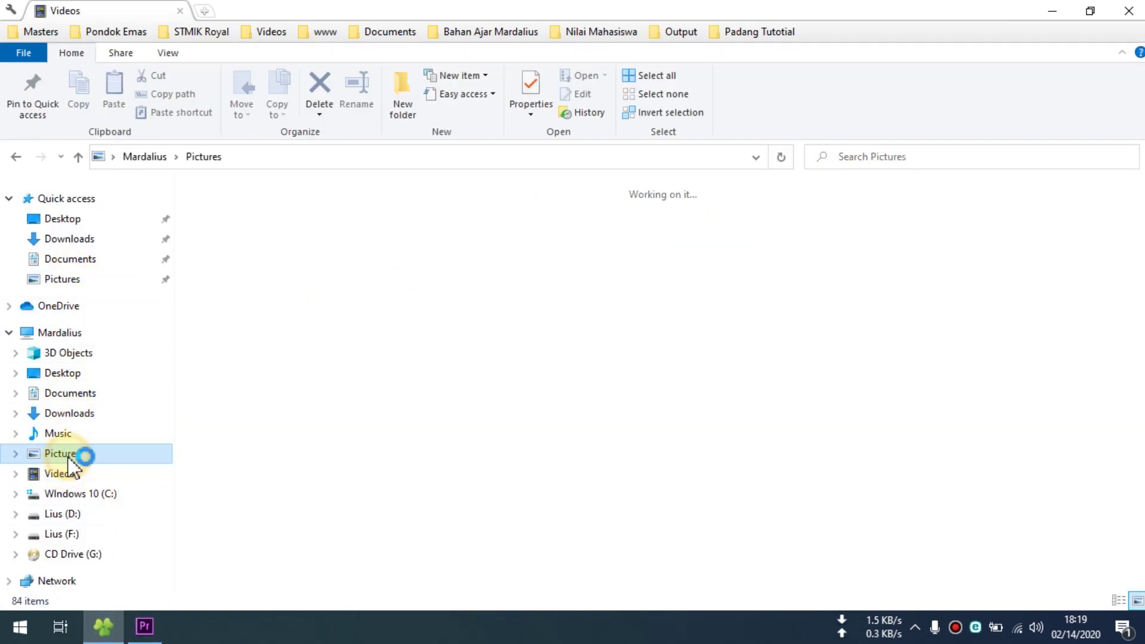
click(70, 473)
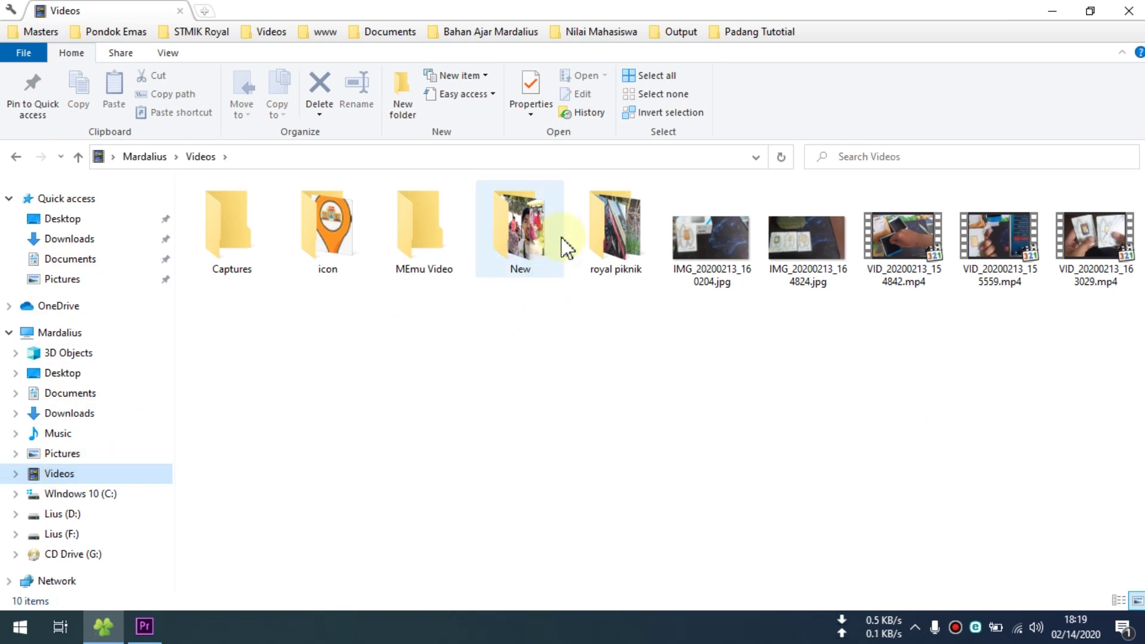
double_click(616, 230)
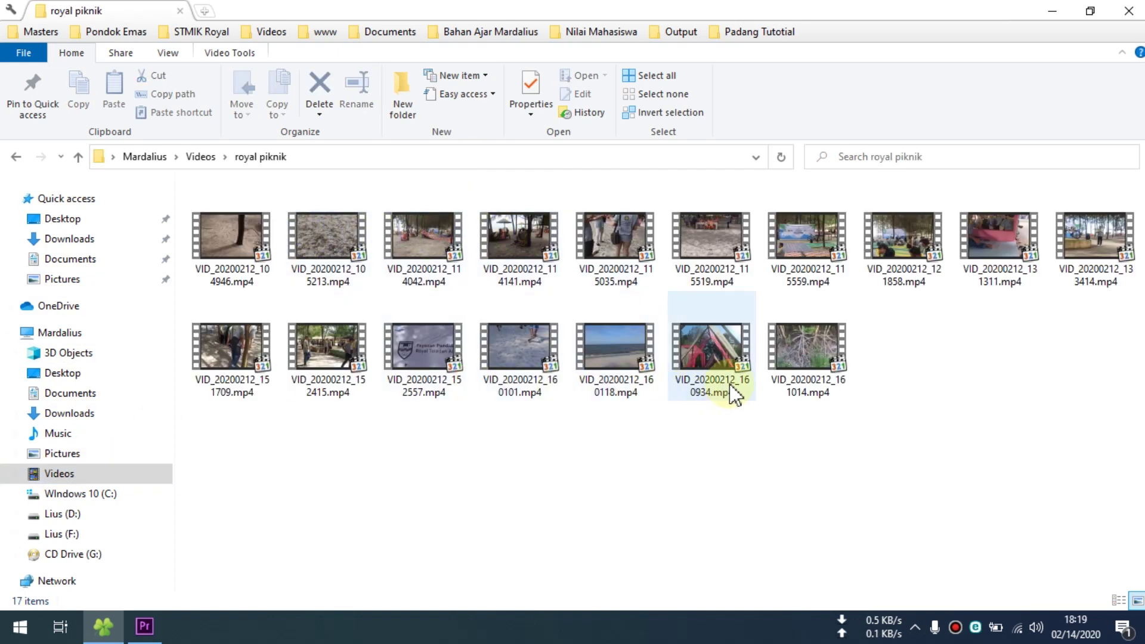
Preview VID_20200212_152557.mp4, skip ahead in it, then close the player.
click(436, 441)
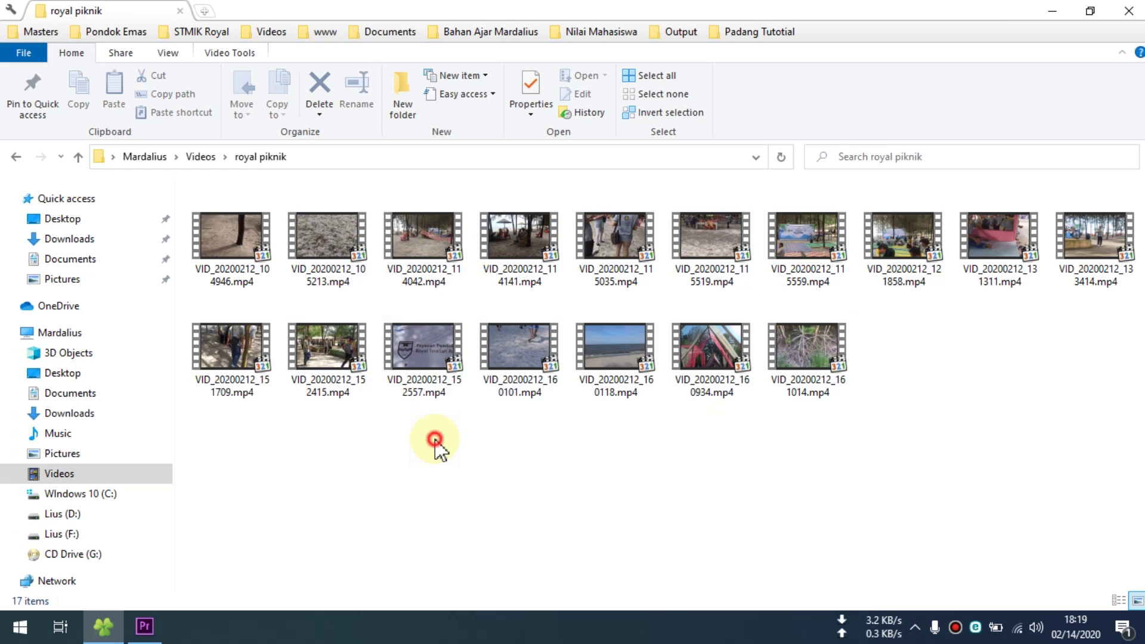
click(415, 352)
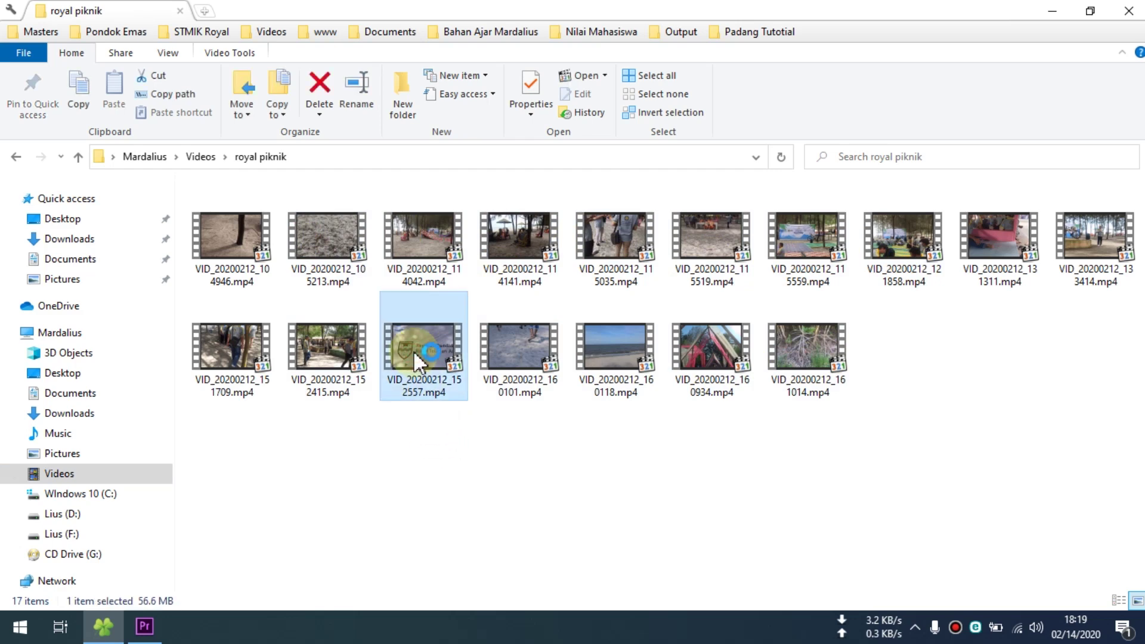
double_click(416, 357)
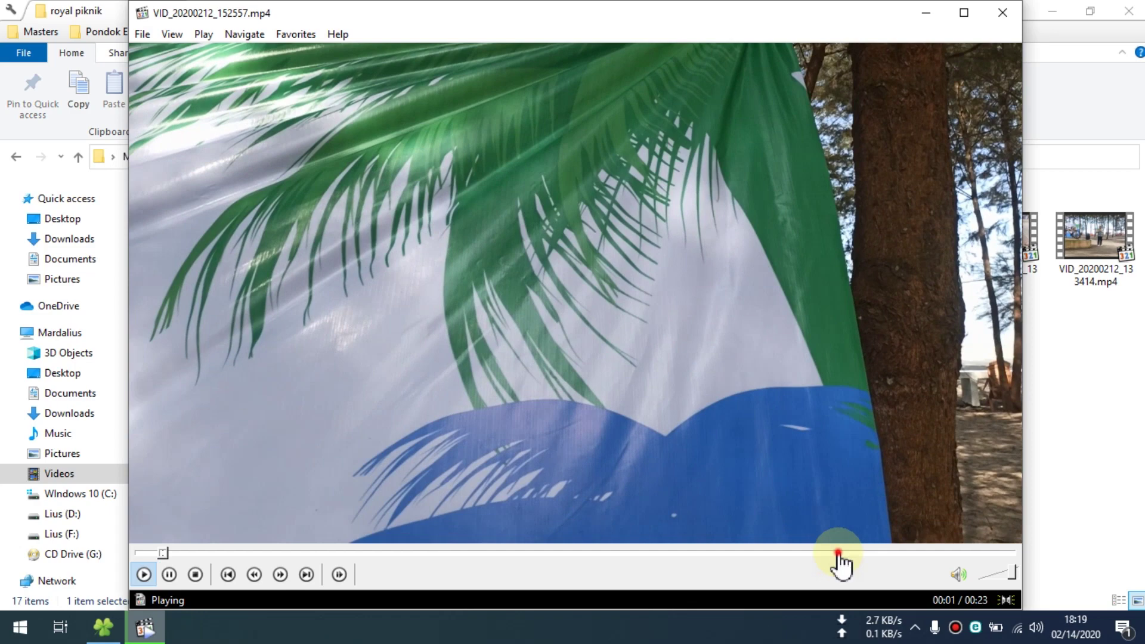
click(635, 554)
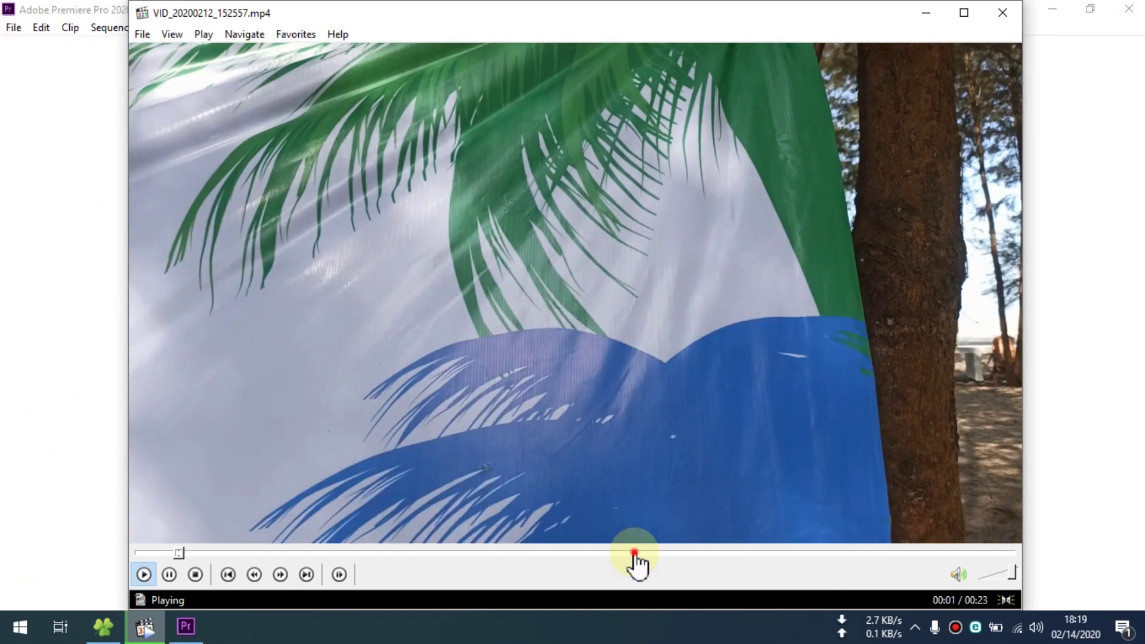
click(496, 553)
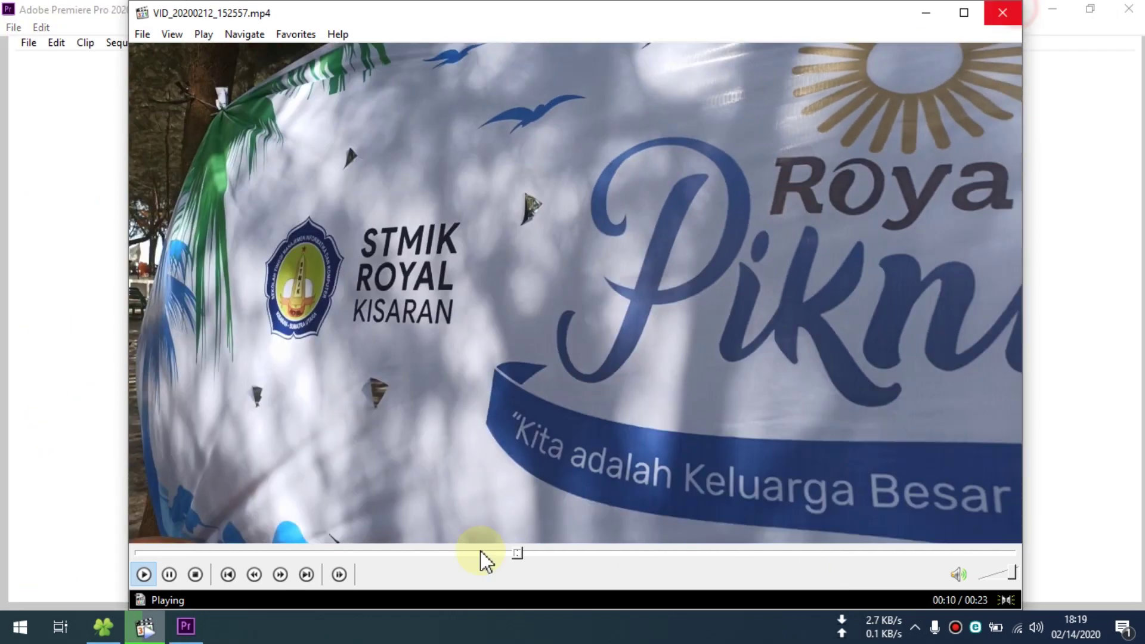
key(alt+F4)
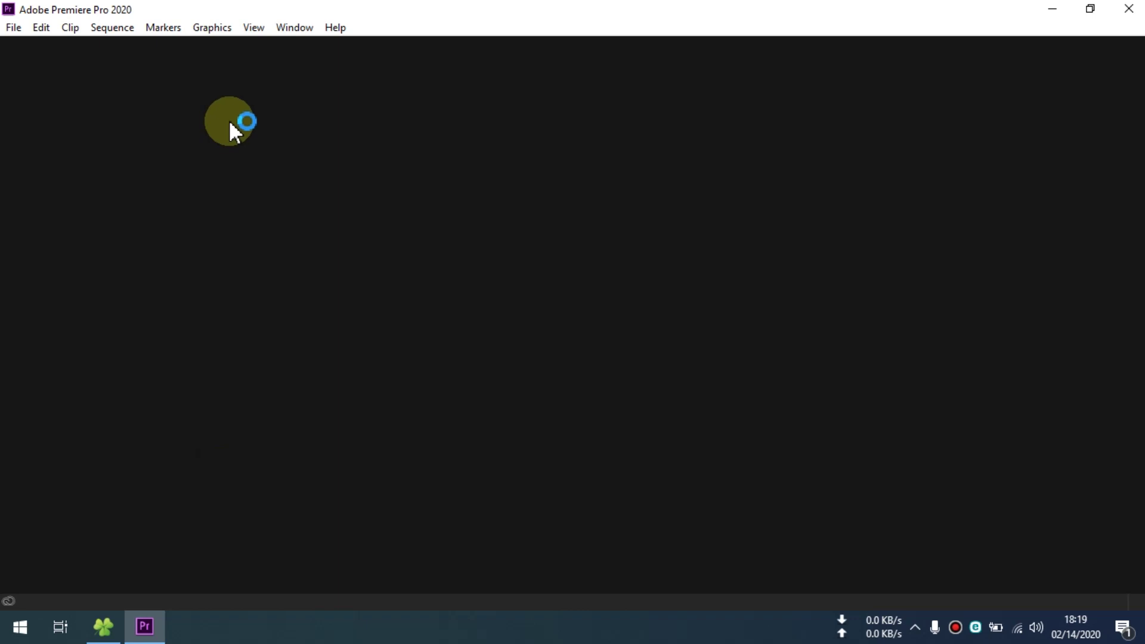
Back in Premiere Pro, start a new project named Padang Tutorial Adobe.
click(102, 626)
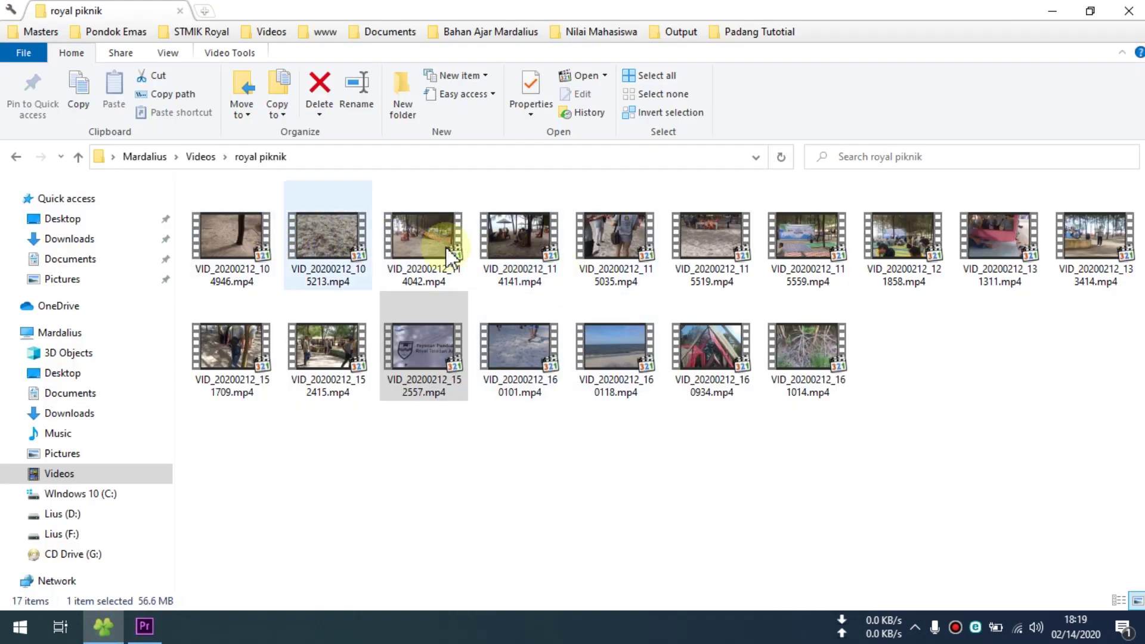
click(152, 628)
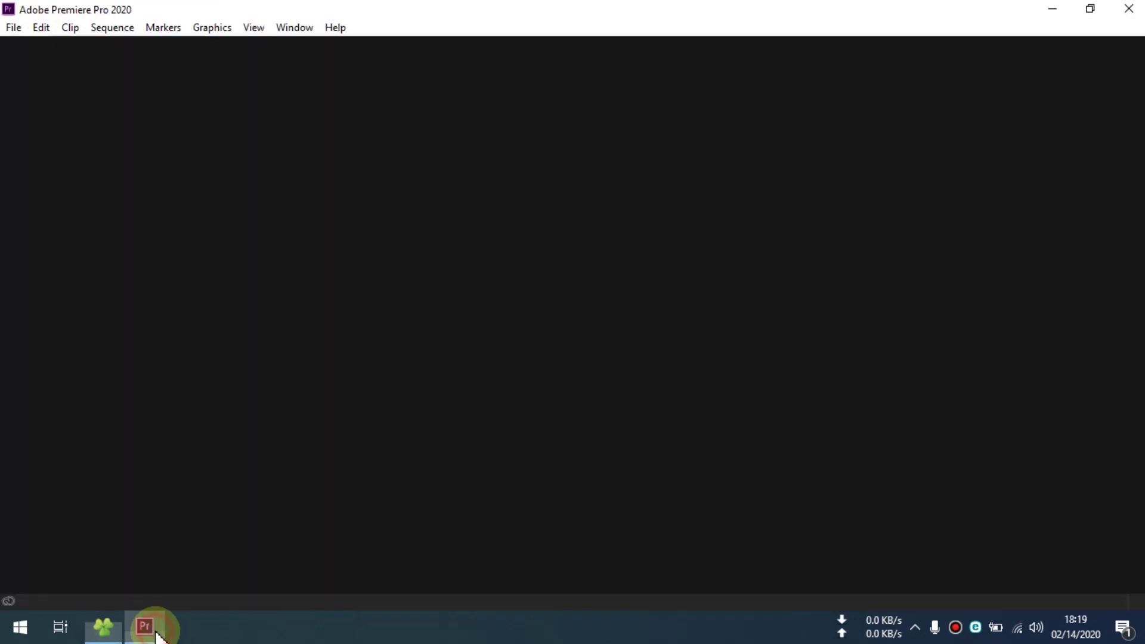
click(13, 28)
mouse_move(65, 48)
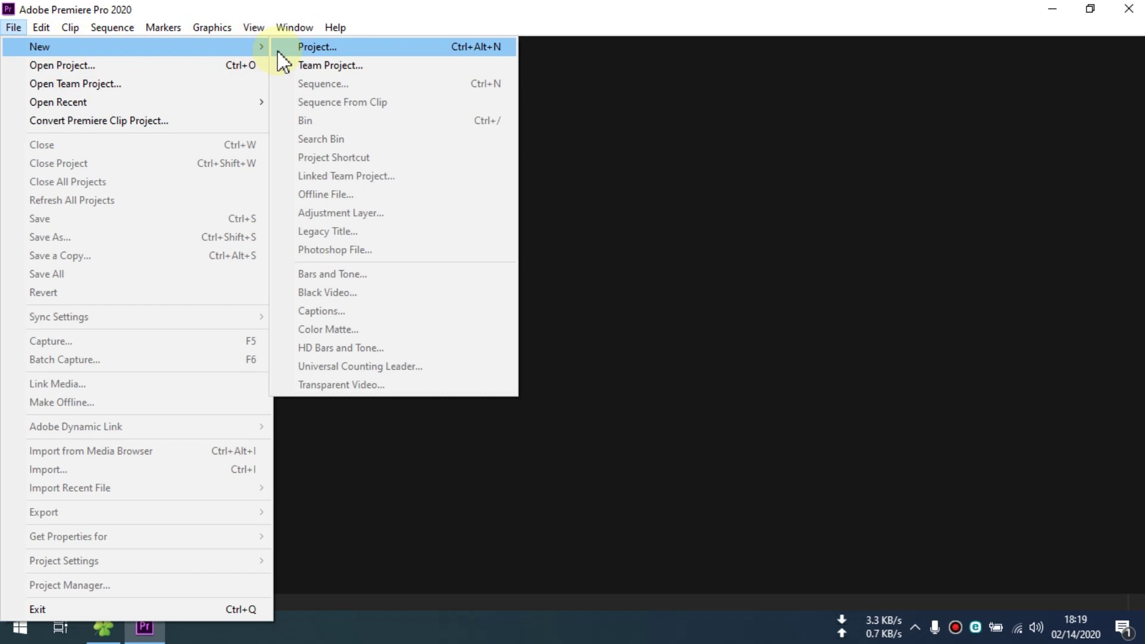
click(323, 48)
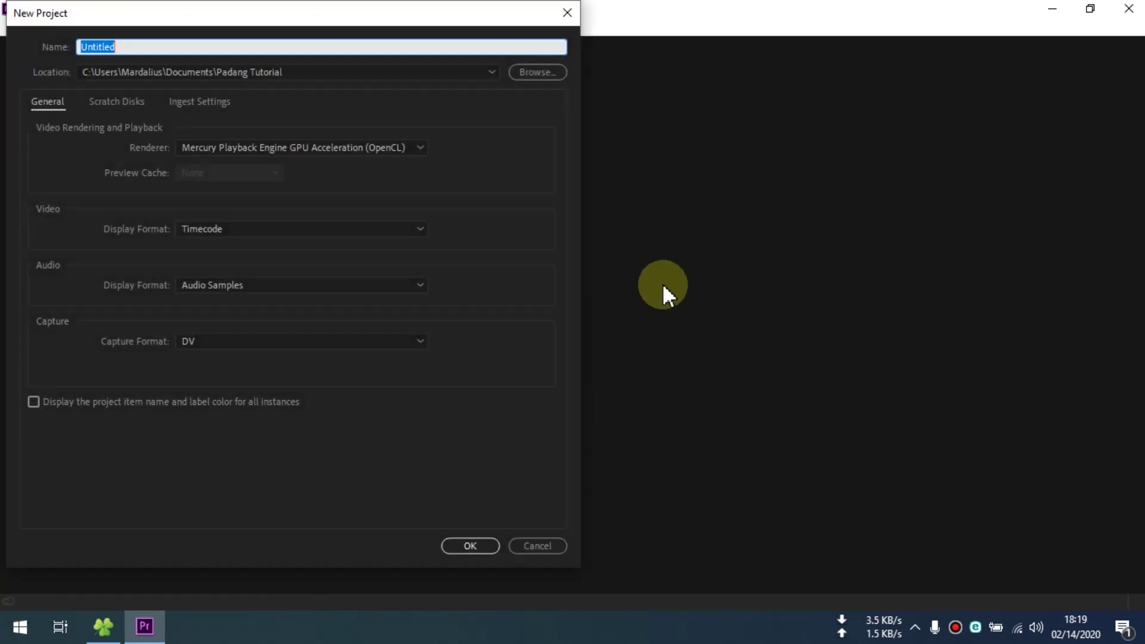
drag(148, 21, 495, 38)
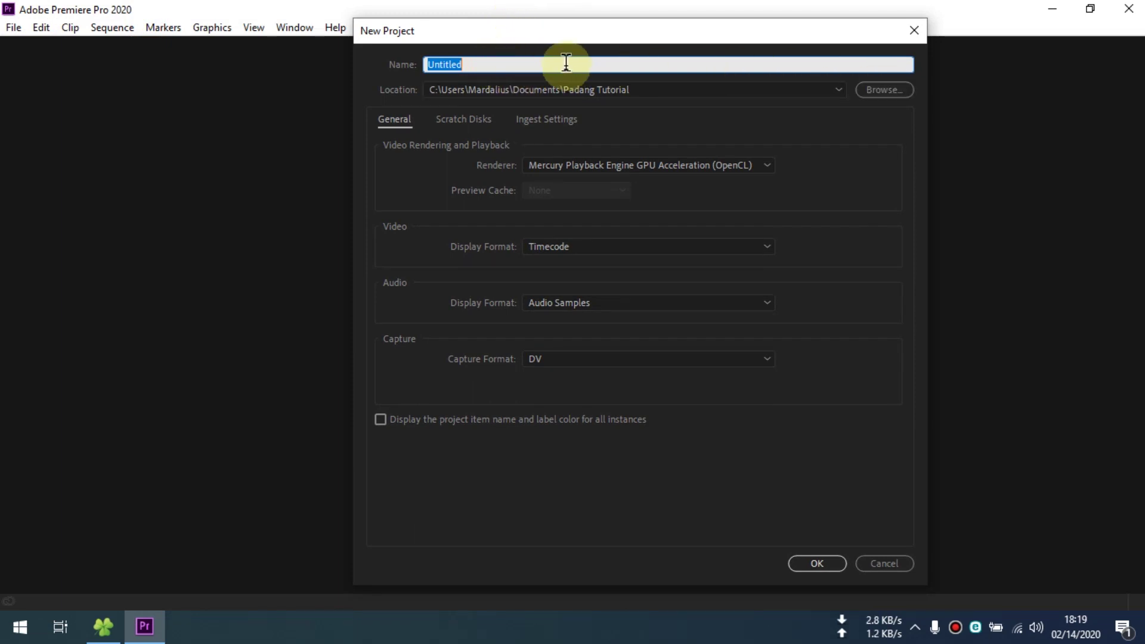
text(P)
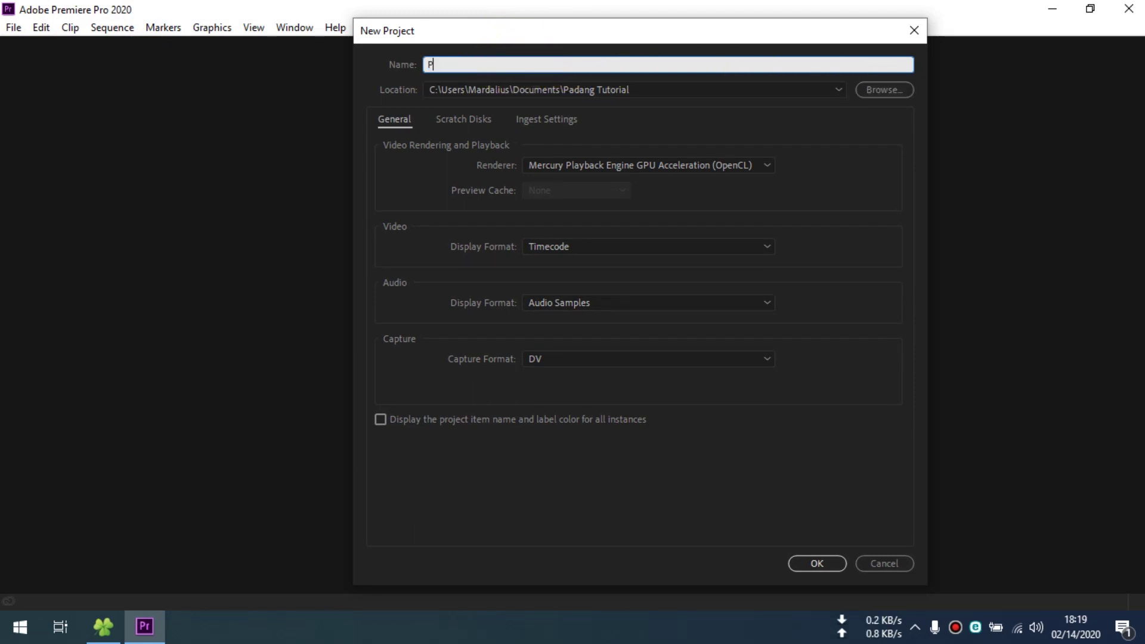
text(ZT)
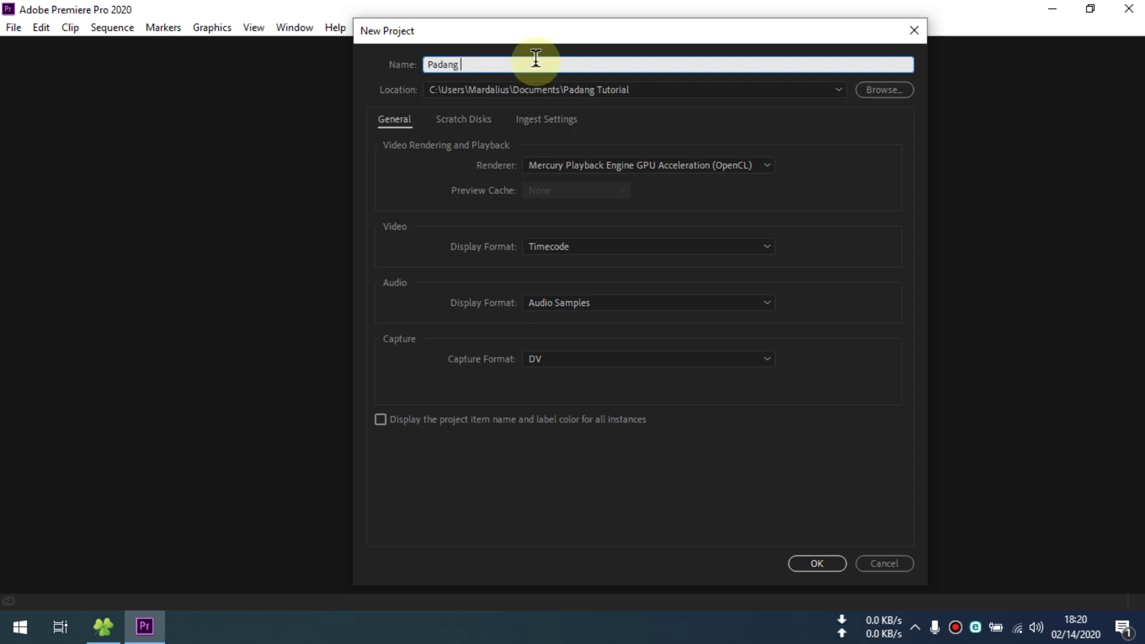
text(Tutorial Adobe)
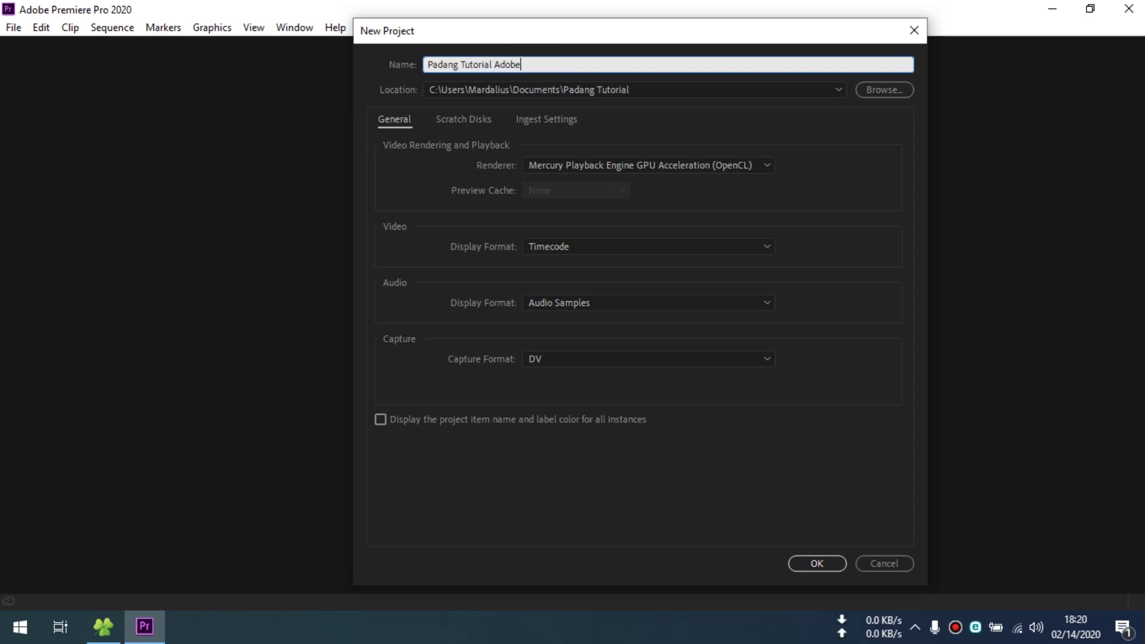
Save the project in Documents\Padang Tutorial with the GPU acceleration renderer and create it.
click(871, 89)
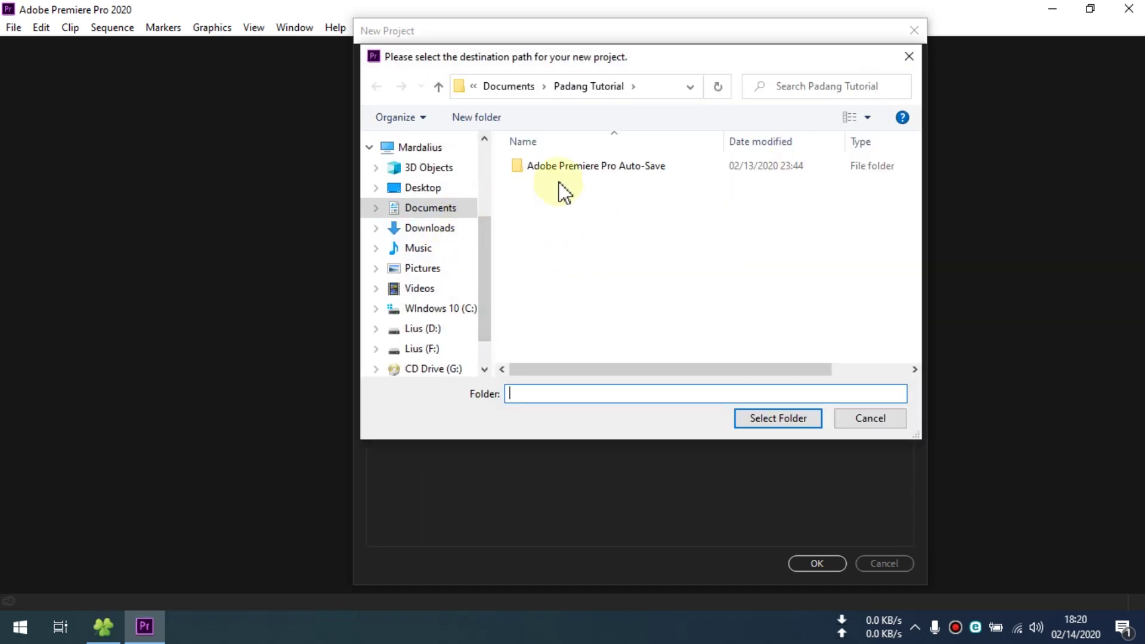
click(757, 416)
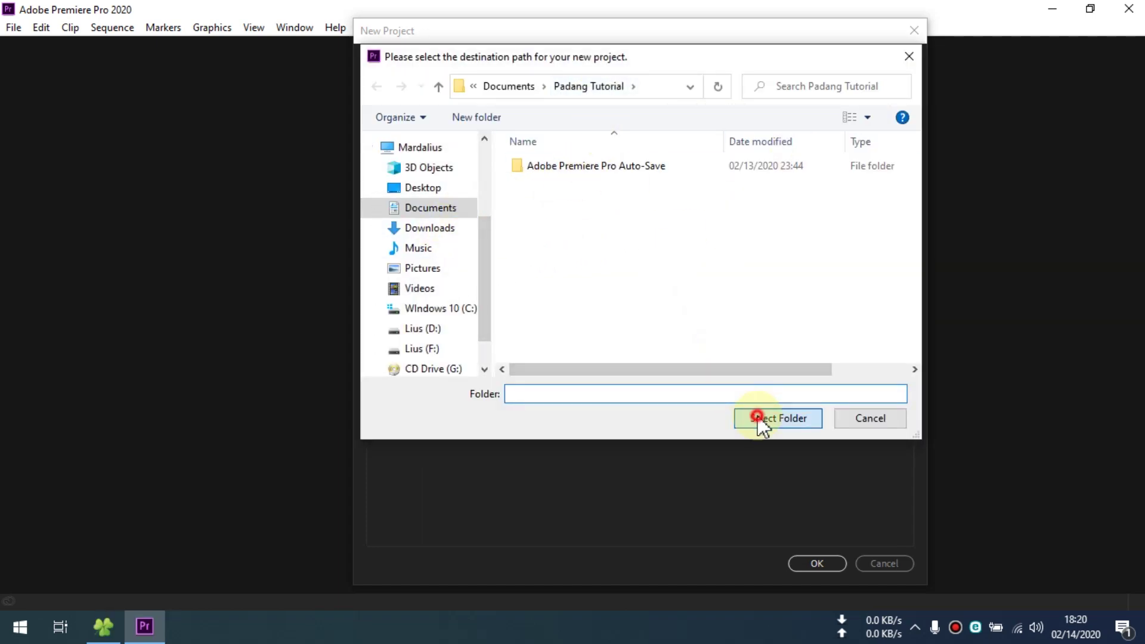
click(647, 172)
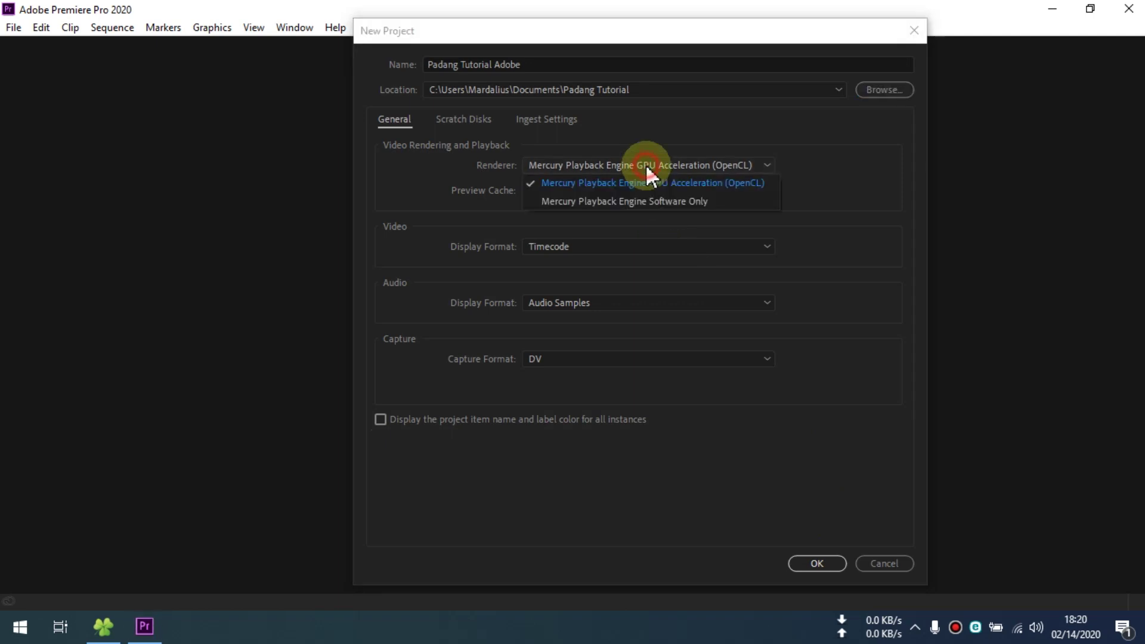
click(647, 173)
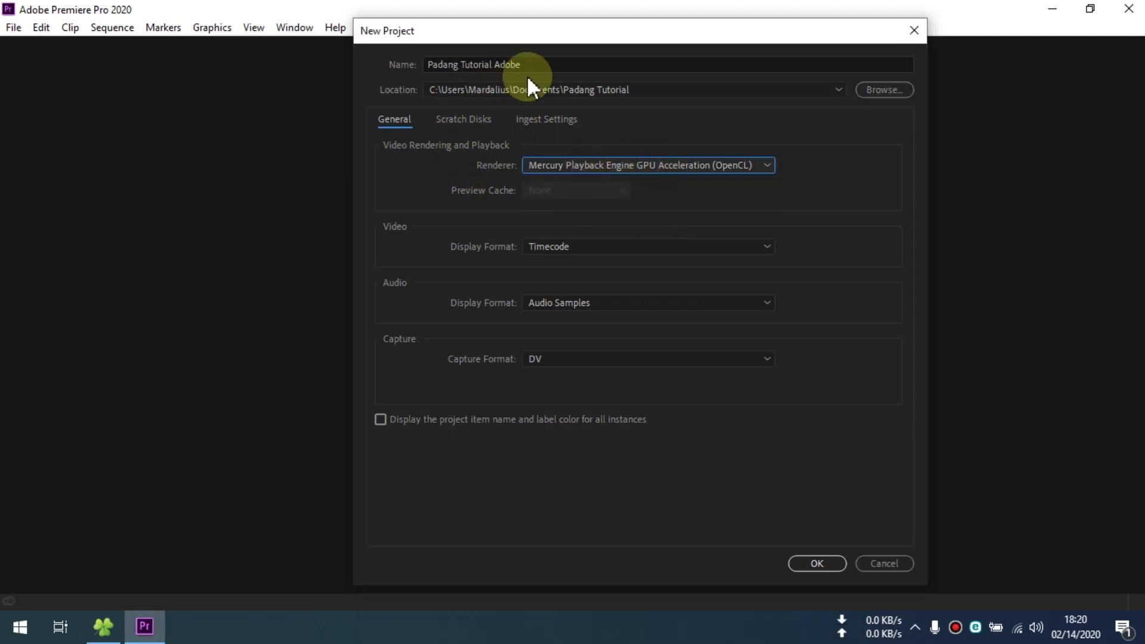
drag(545, 64, 376, 65)
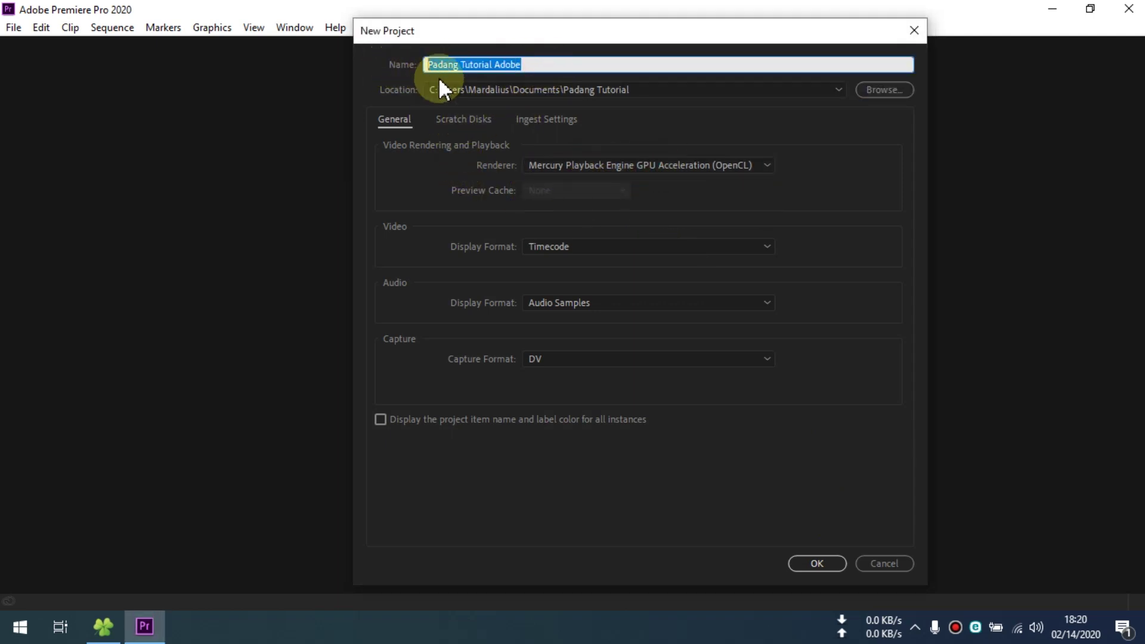
click(642, 89)
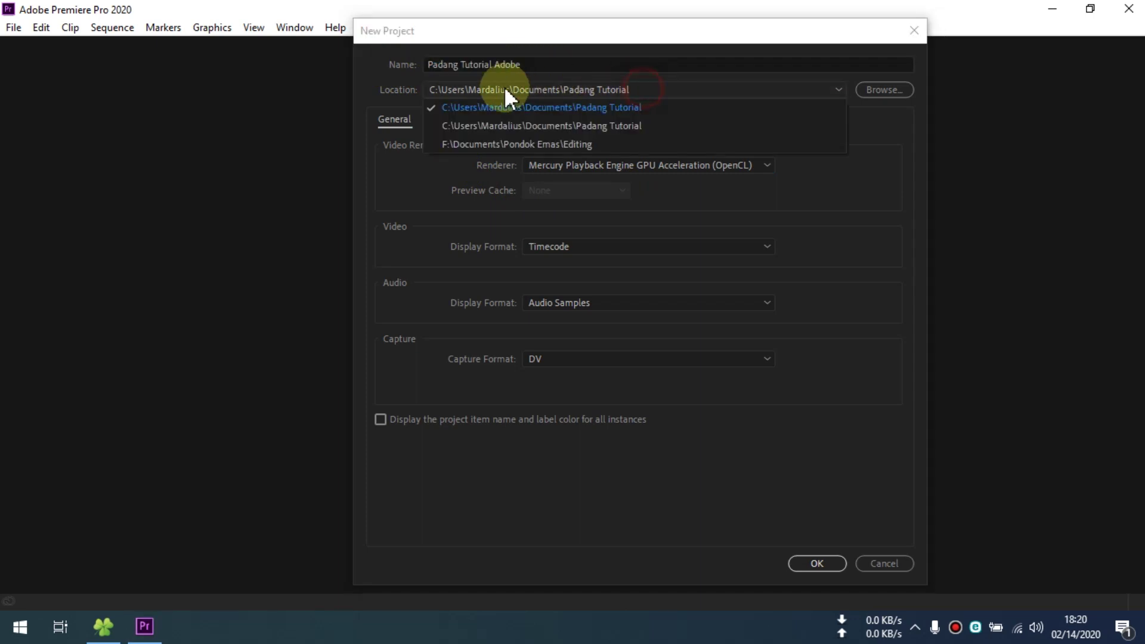
click(388, 91)
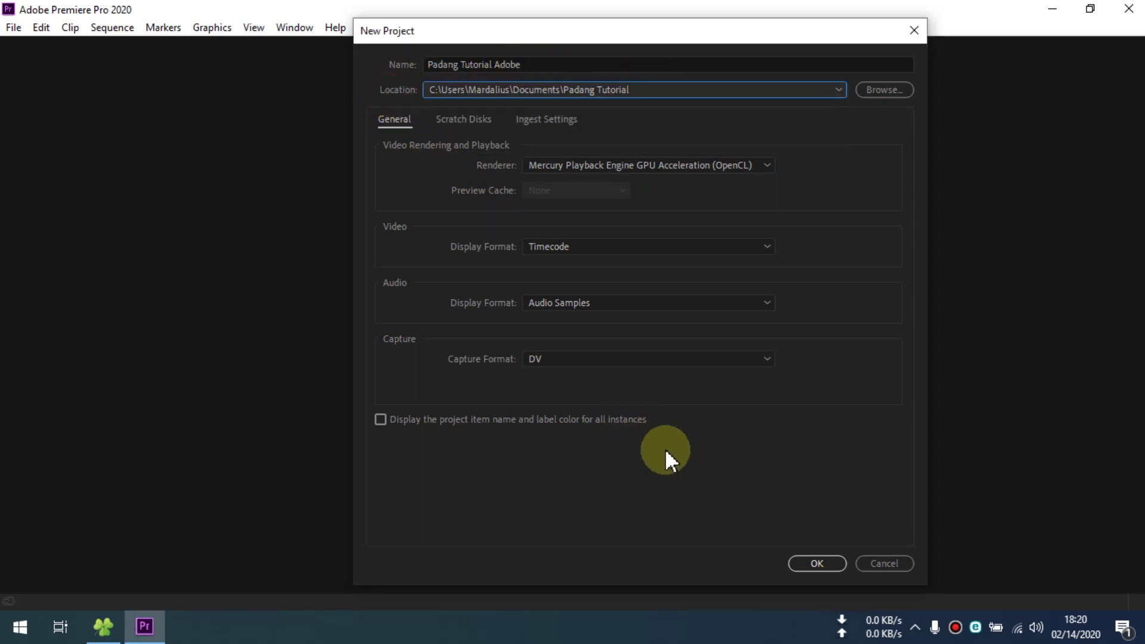
click(818, 564)
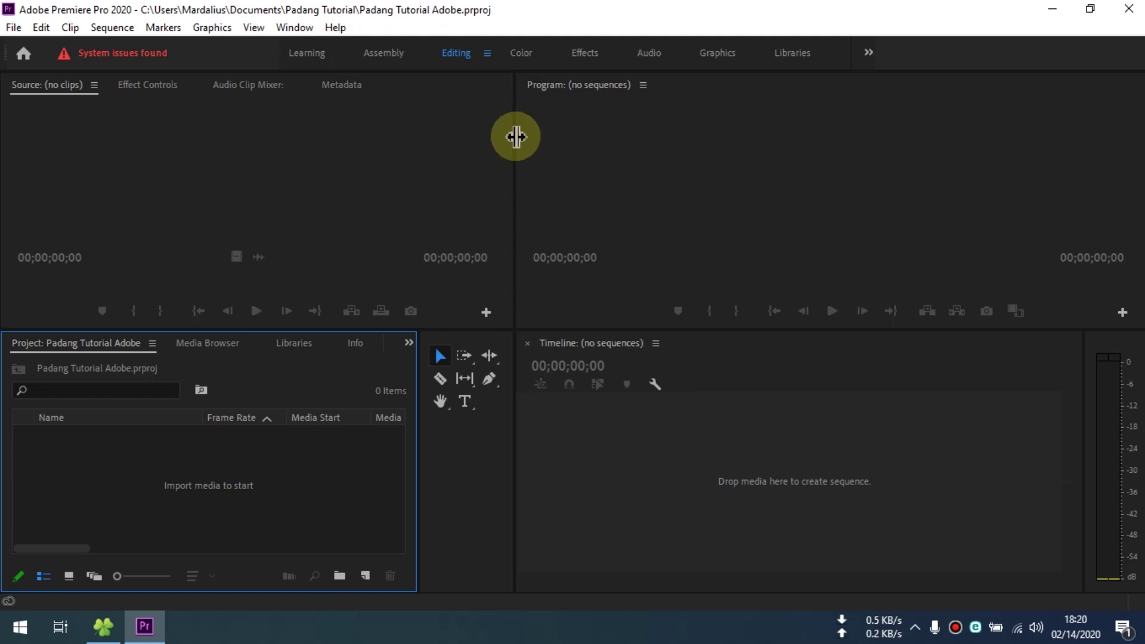
Widen the Source monitor, then open and cancel the Import dialog from the Project panel.
drag(516, 122, 556, 121)
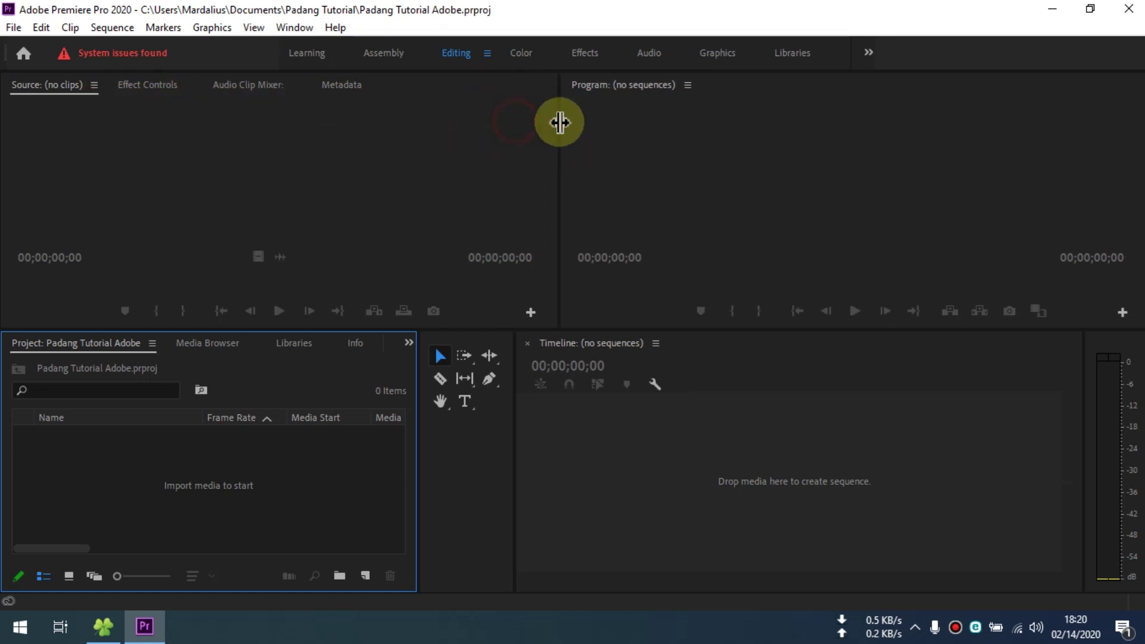
drag(523, 379, 542, 378)
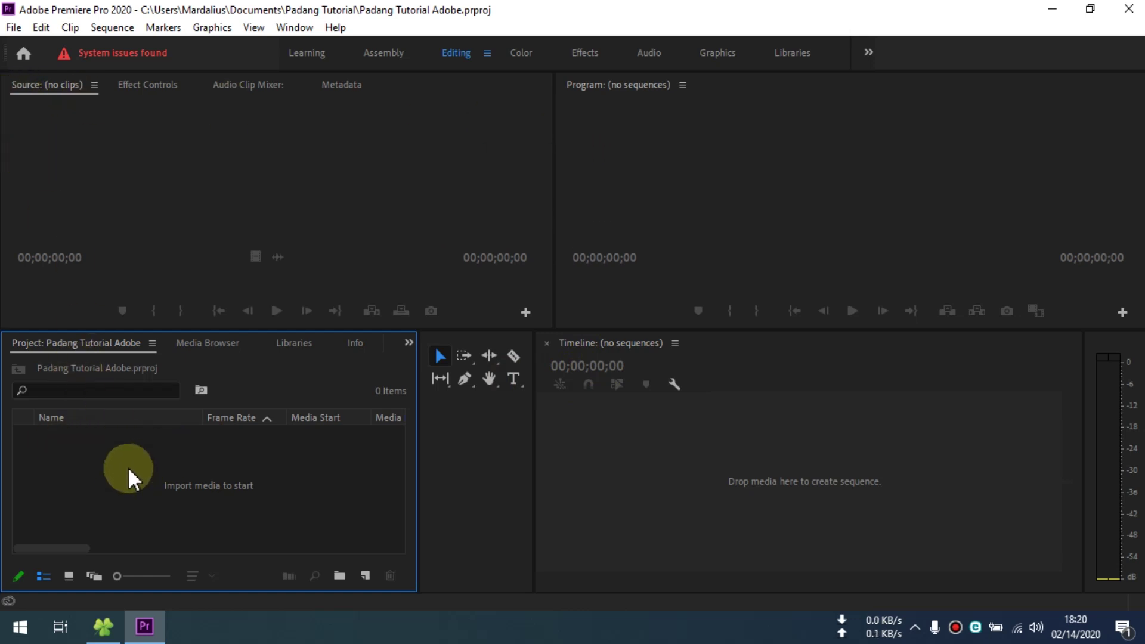
right_click(112, 471)
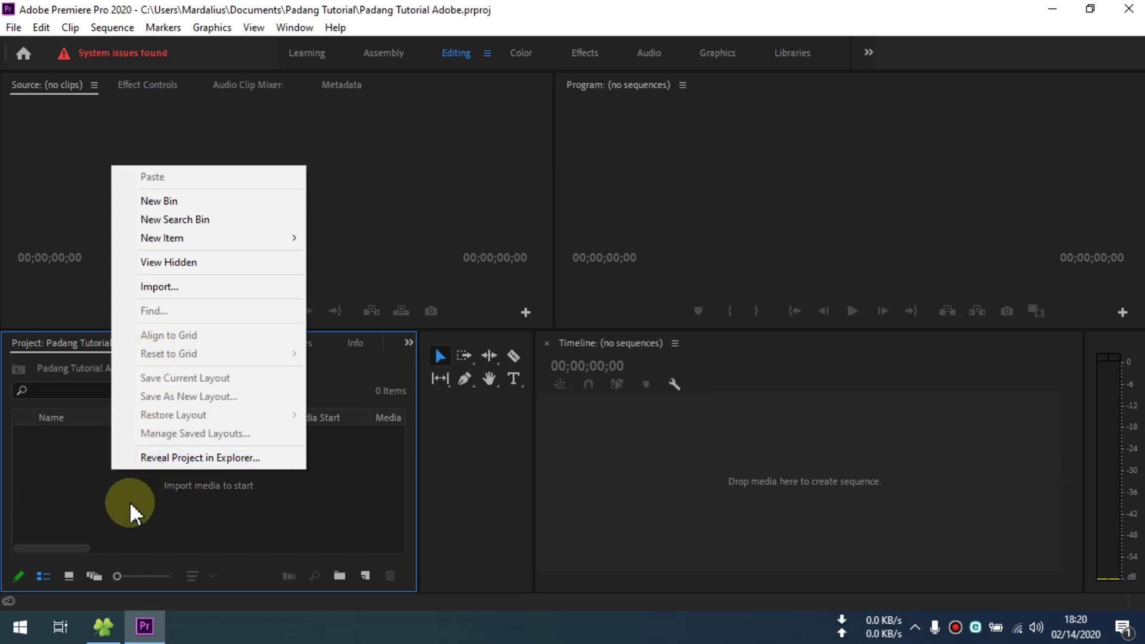
click(157, 287)
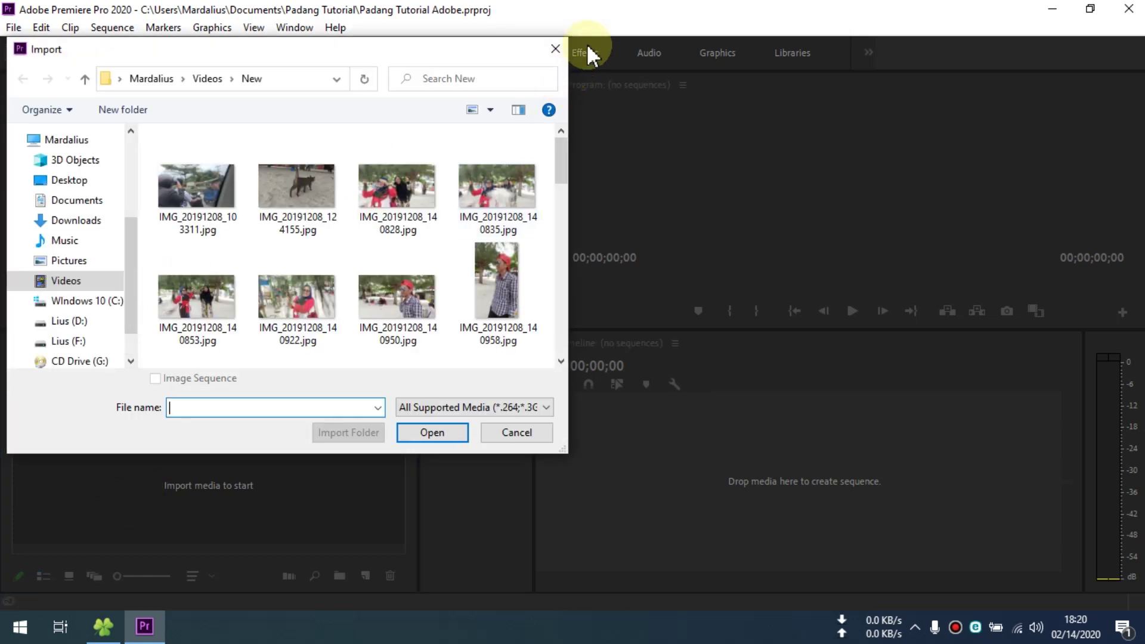
click(553, 48)
click(98, 635)
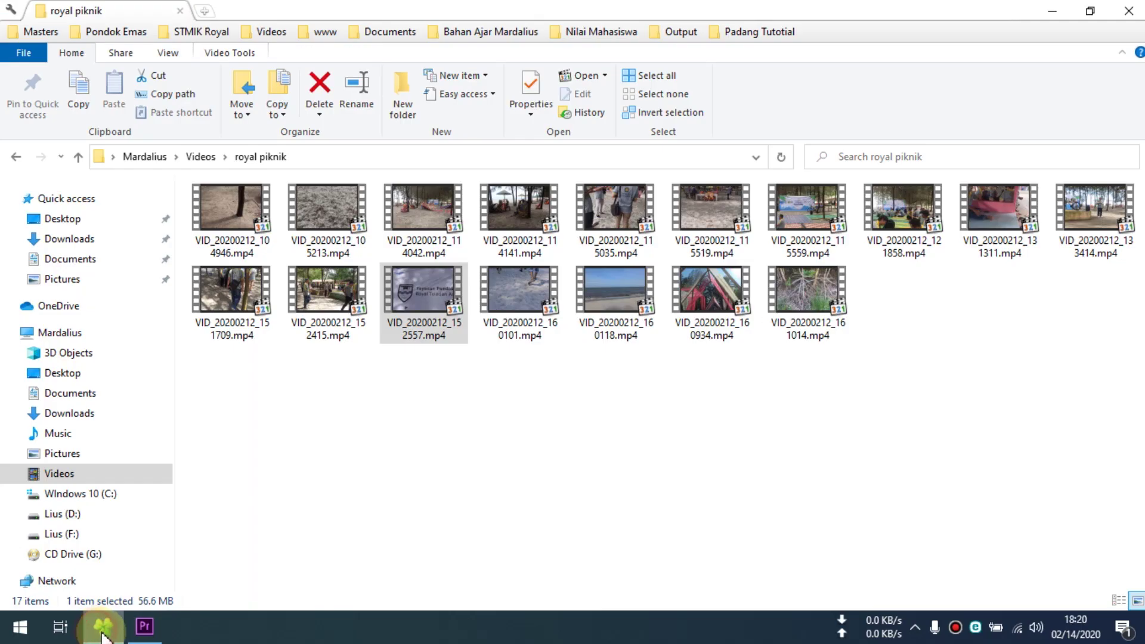
Drag VID_20200212_152557, VID_20200212_115035 and VID_20200212_151709 from royal piknik into the Project panel.
click(449, 375)
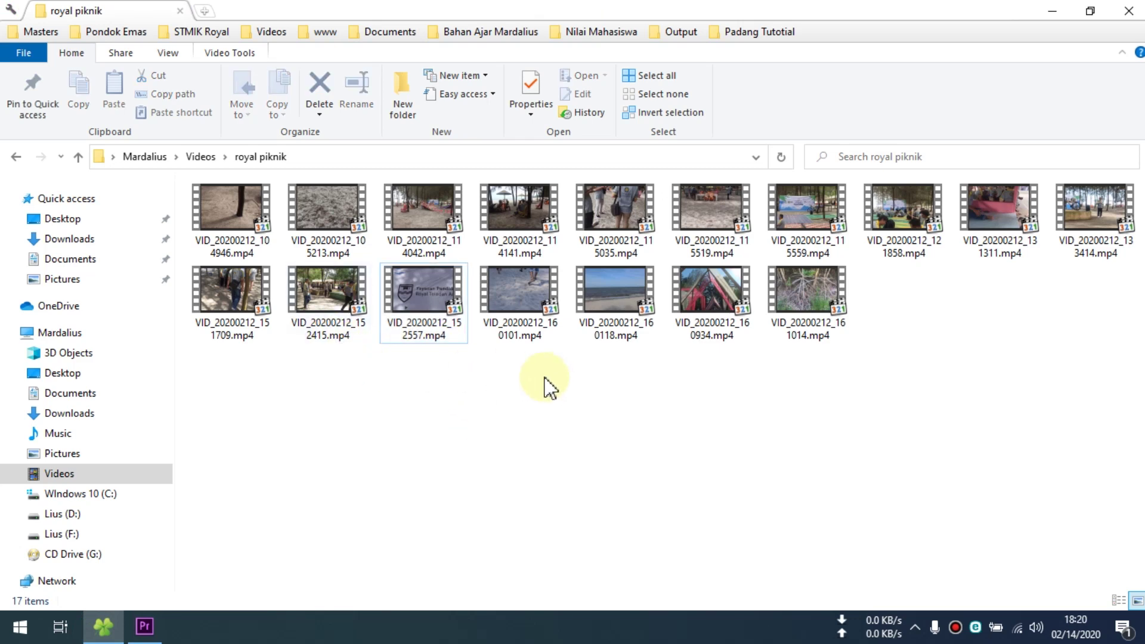
click(440, 322)
mouse_move(435, 302)
mouse_down()
mouse_move(179, 599)
mouse_move(196, 481)
mouse_up()
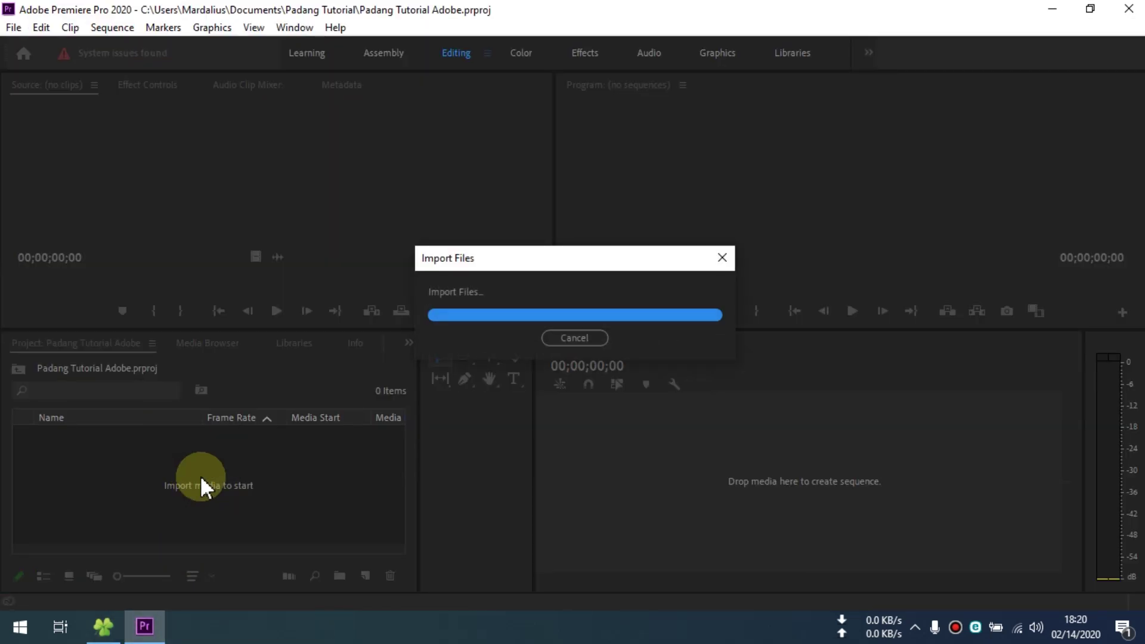
click(102, 626)
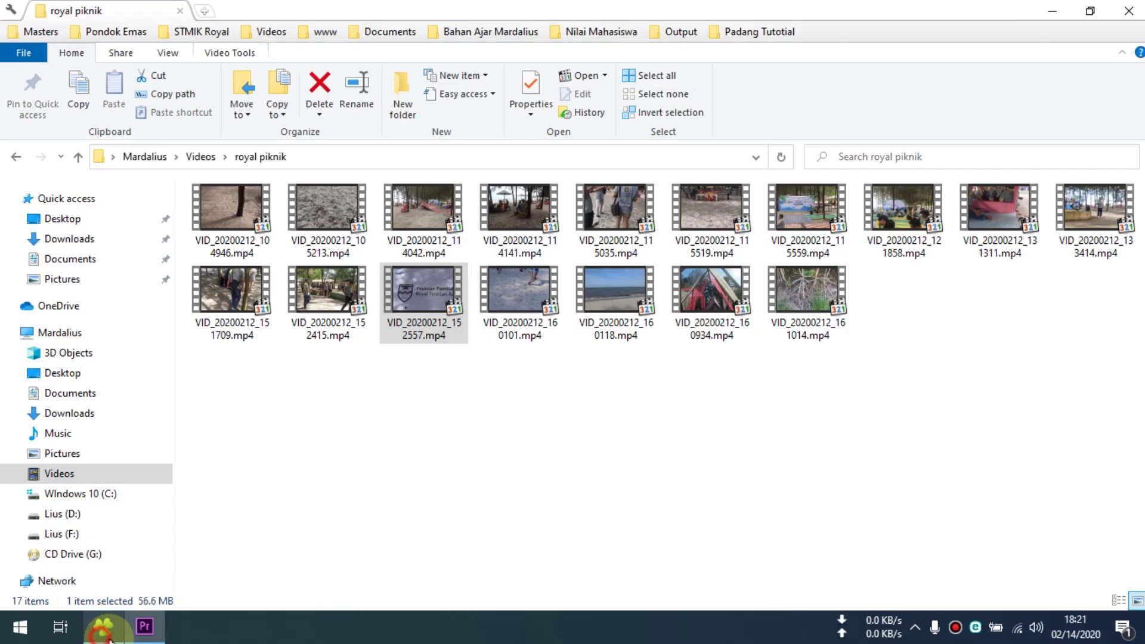
click(573, 389)
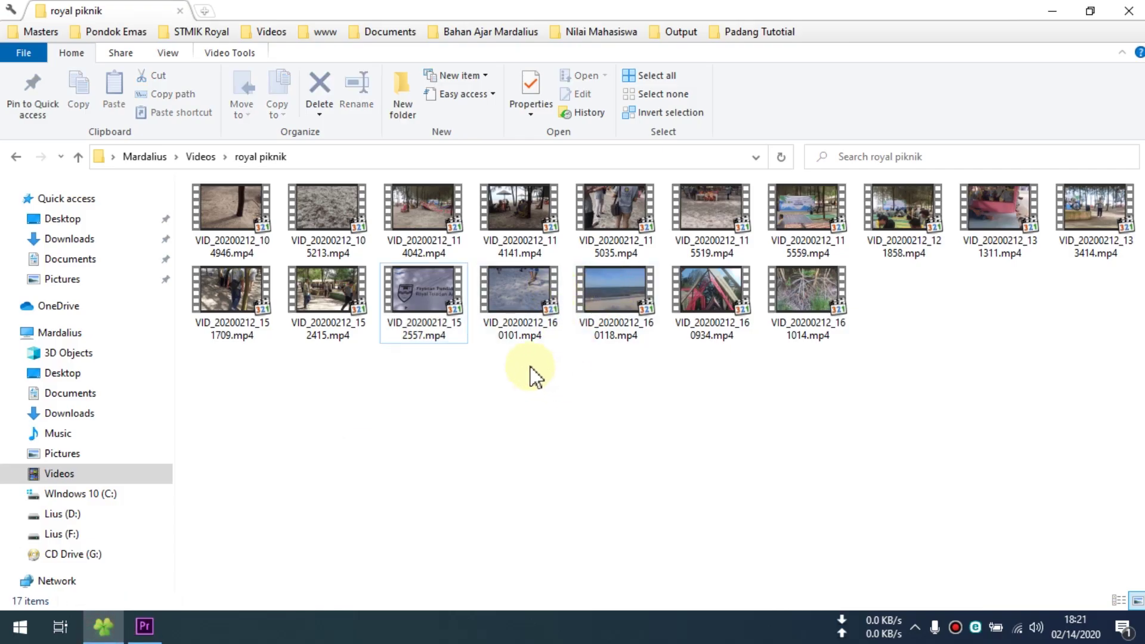
click(607, 210)
mouse_move(610, 217)
mouse_down()
mouse_move(150, 631)
mouse_move(226, 497)
mouse_up()
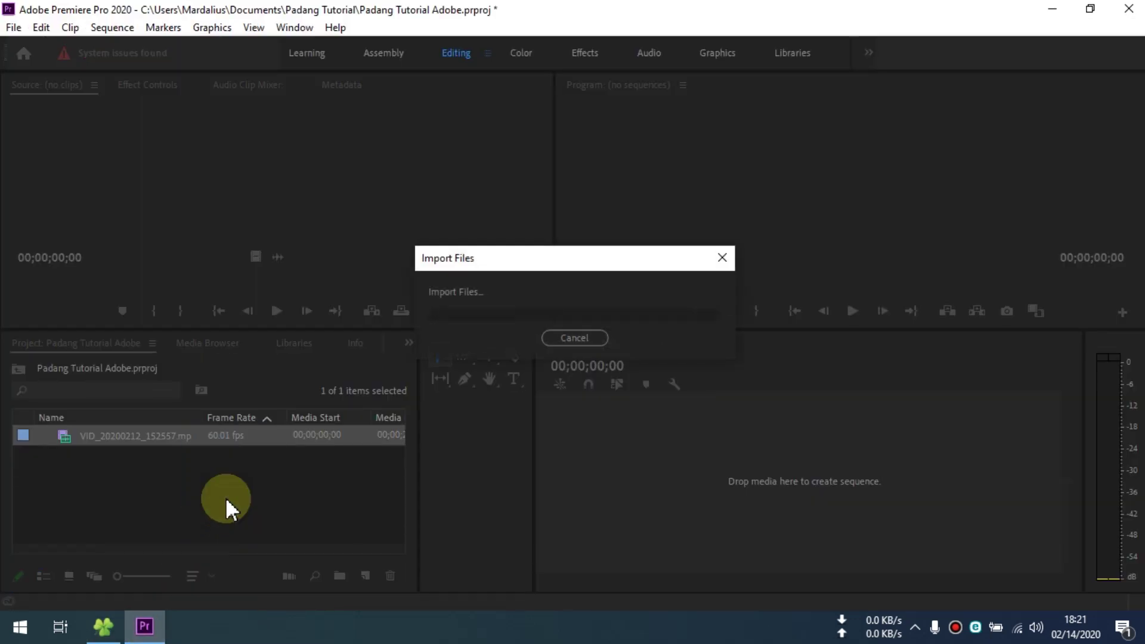
click(103, 625)
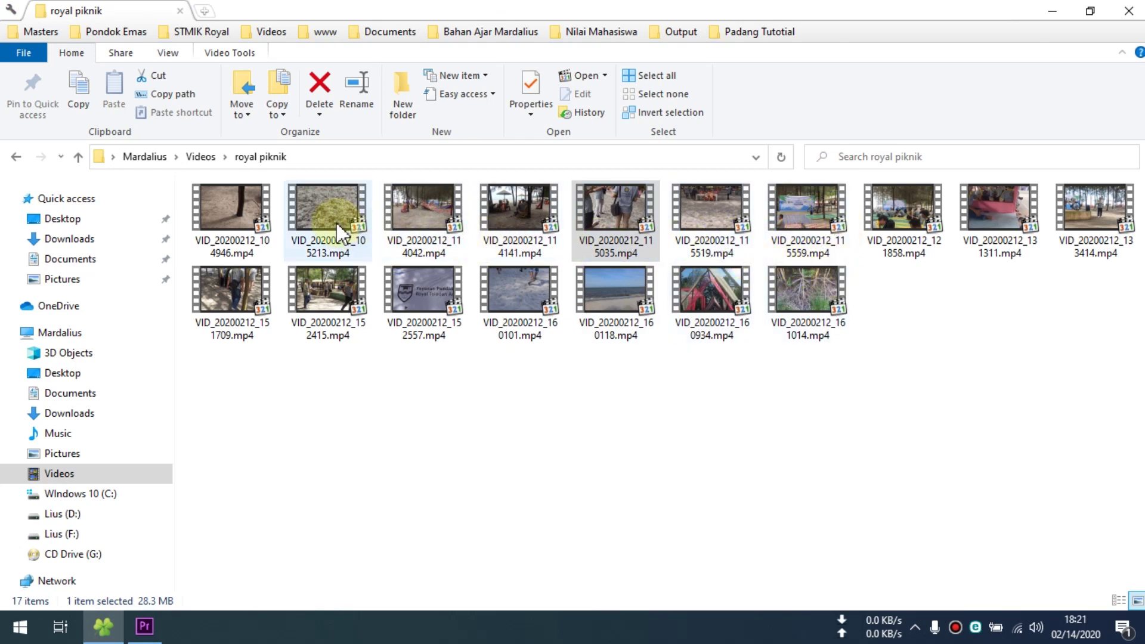
click(246, 283)
drag(245, 295, 199, 497)
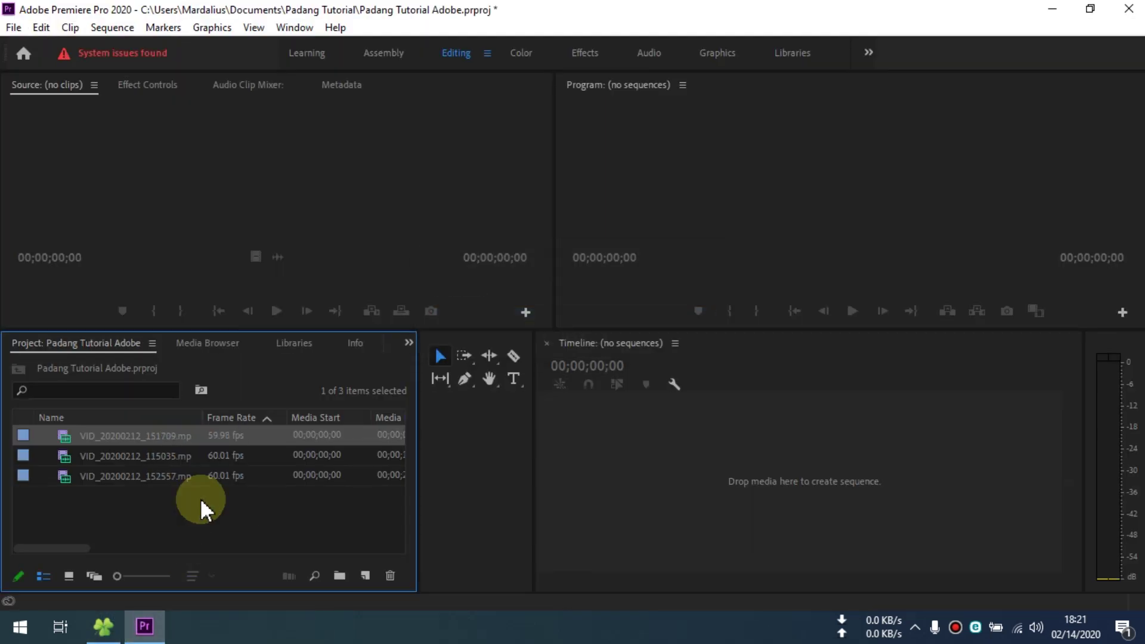
mouse_move(56, 550)
mouse_down()
mouse_move(346, 548)
mouse_move(30, 531)
mouse_up()
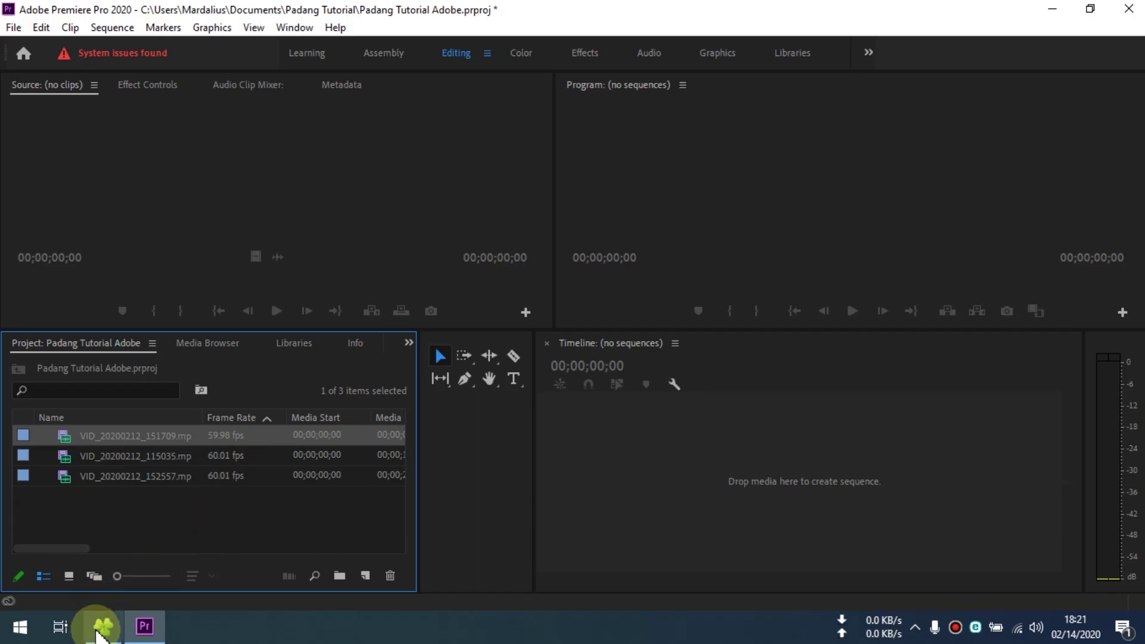
Import Blue_Skies.mp3 and Summer_Smile.mp3 from Pondok Emas > musik > yt populer into the project.
click(94, 625)
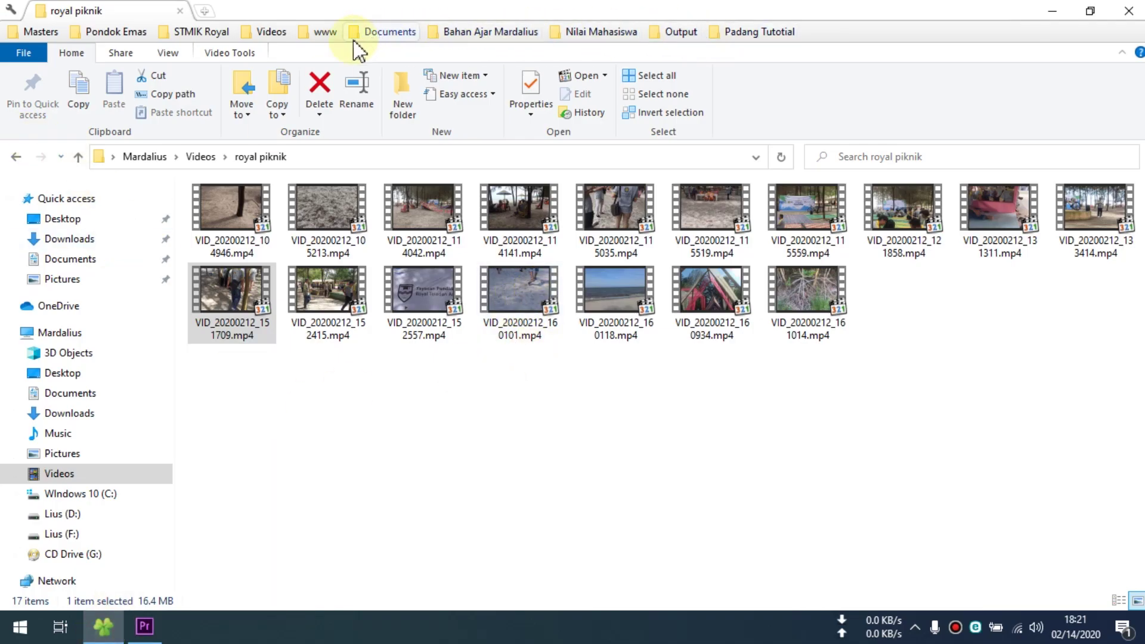
click(134, 32)
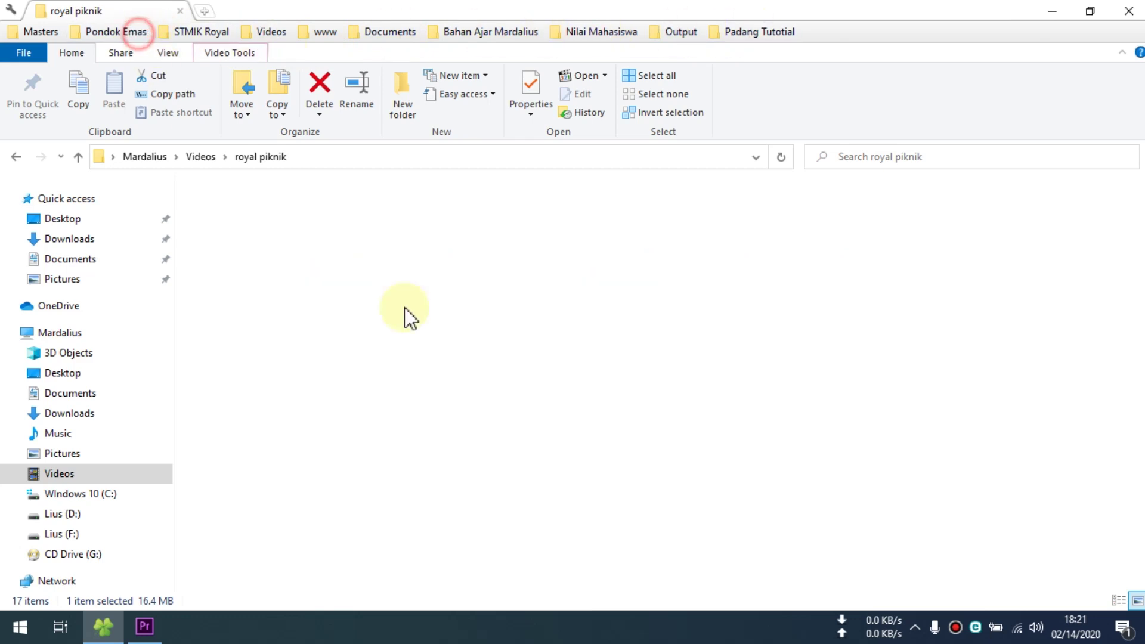
double_click(431, 248)
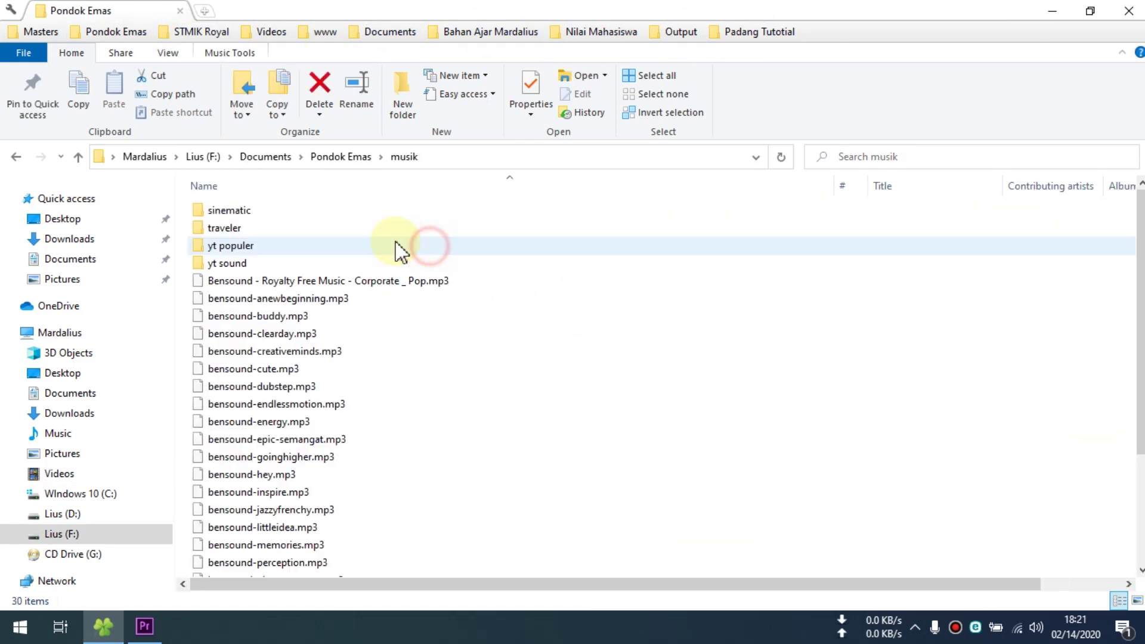
double_click(246, 246)
click(242, 211)
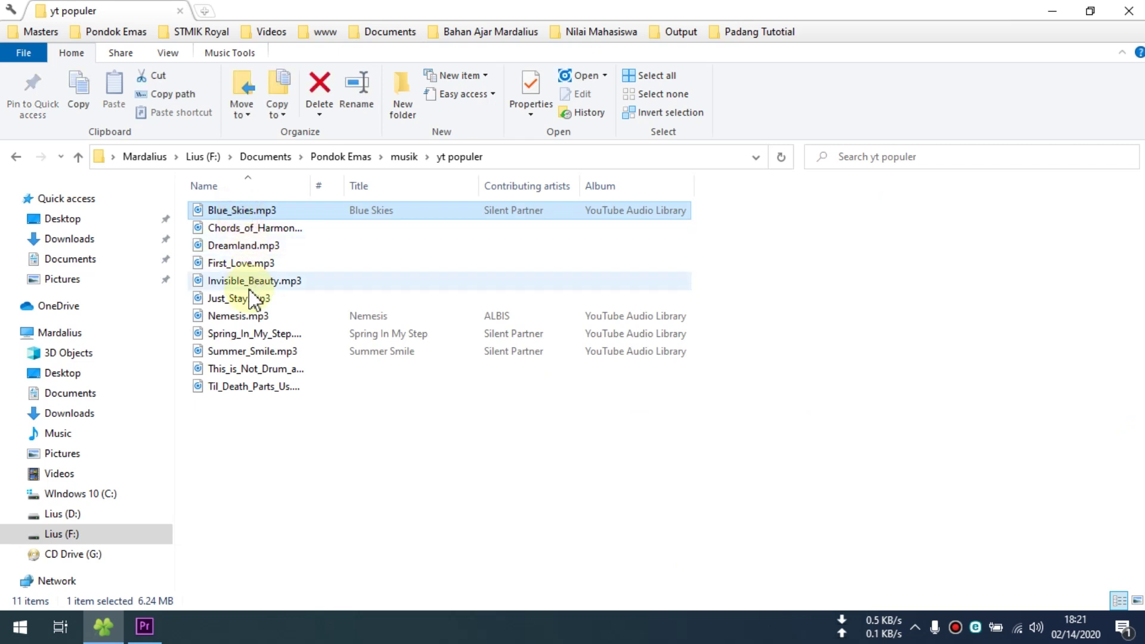
click(245, 349)
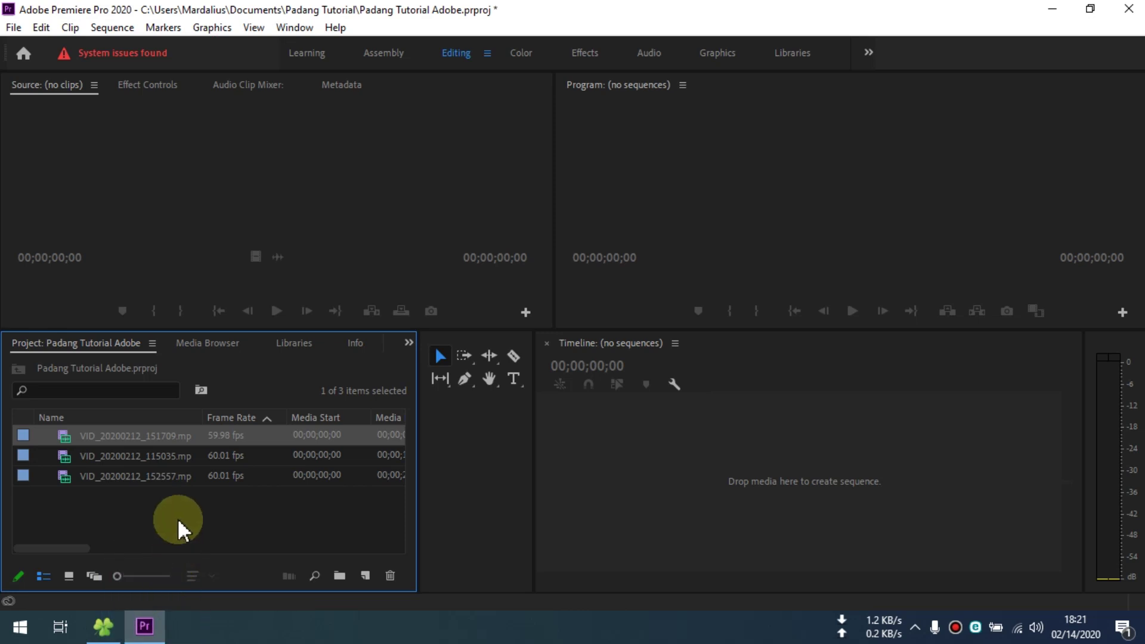
drag(240, 354, 177, 528)
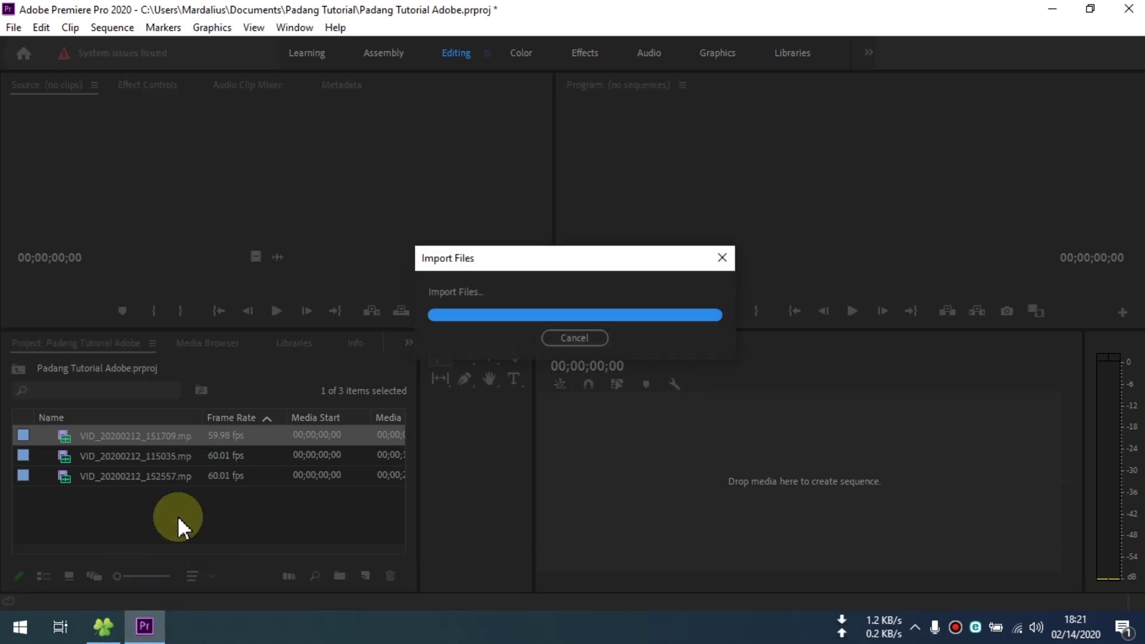
click(169, 546)
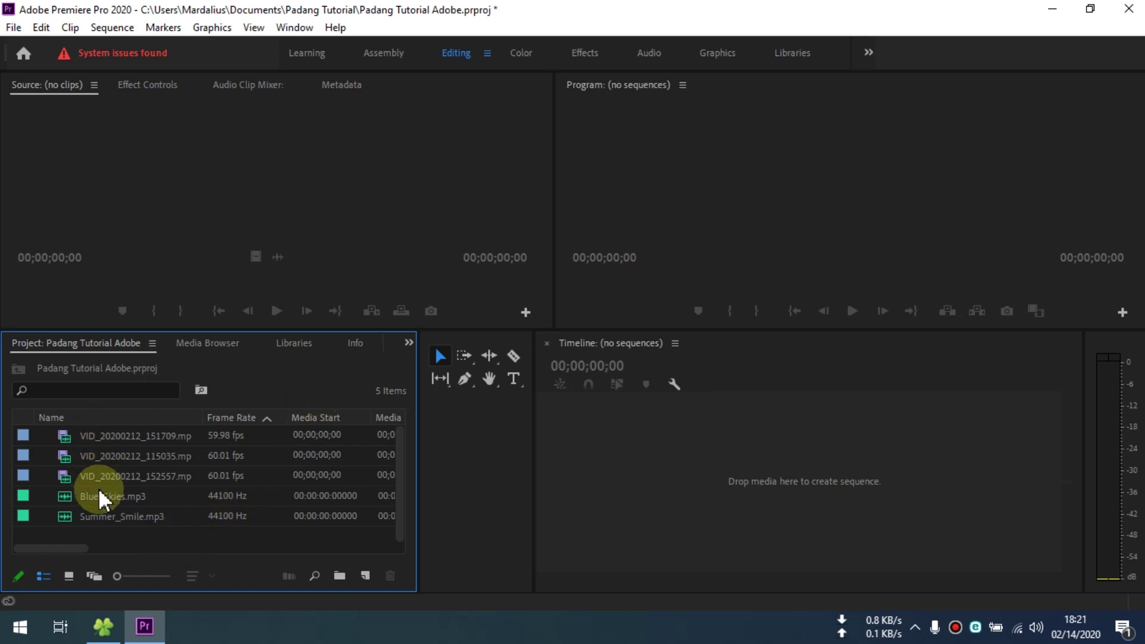
mouse_move(100, 500)
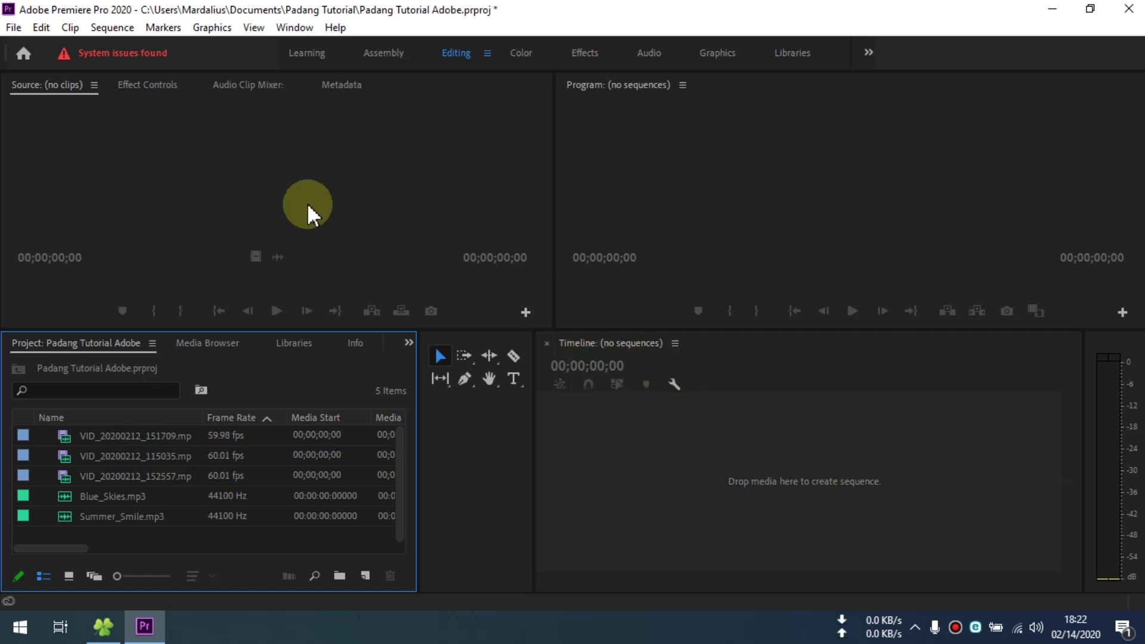
Browse the Sequence menu, then start and cancel a new sequence from New Item.
click(109, 31)
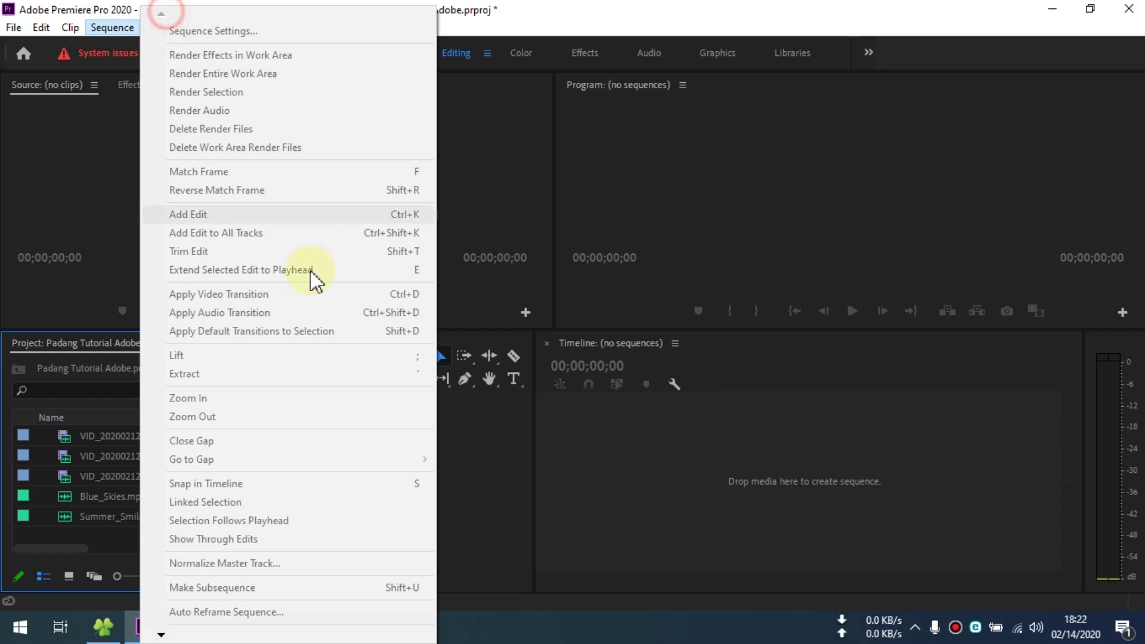
click(606, 483)
click(112, 28)
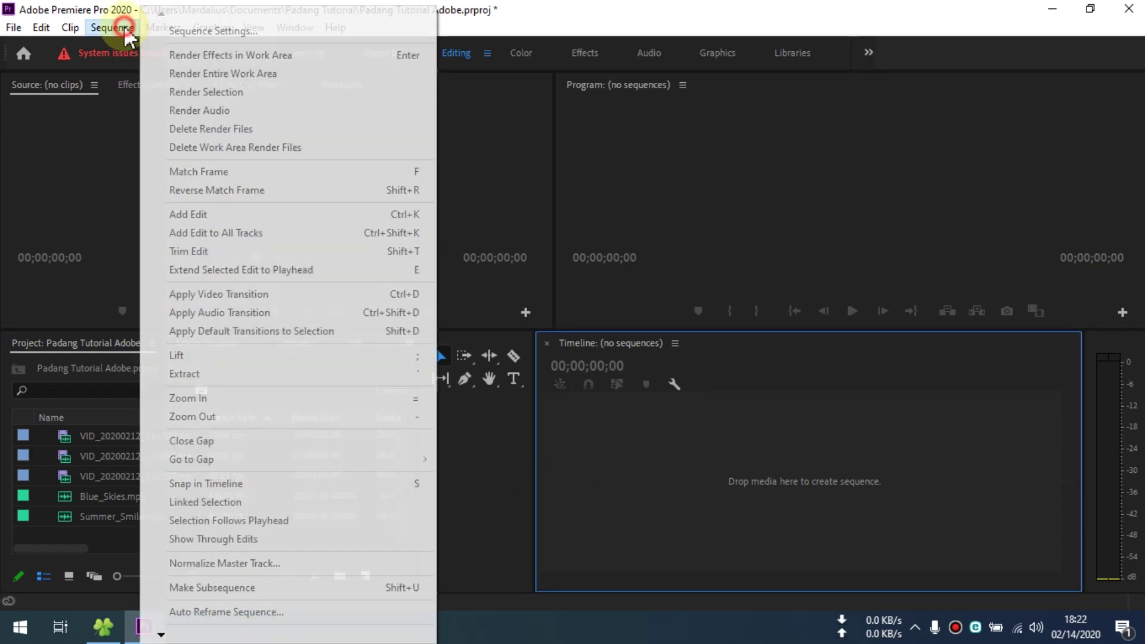
click(91, 436)
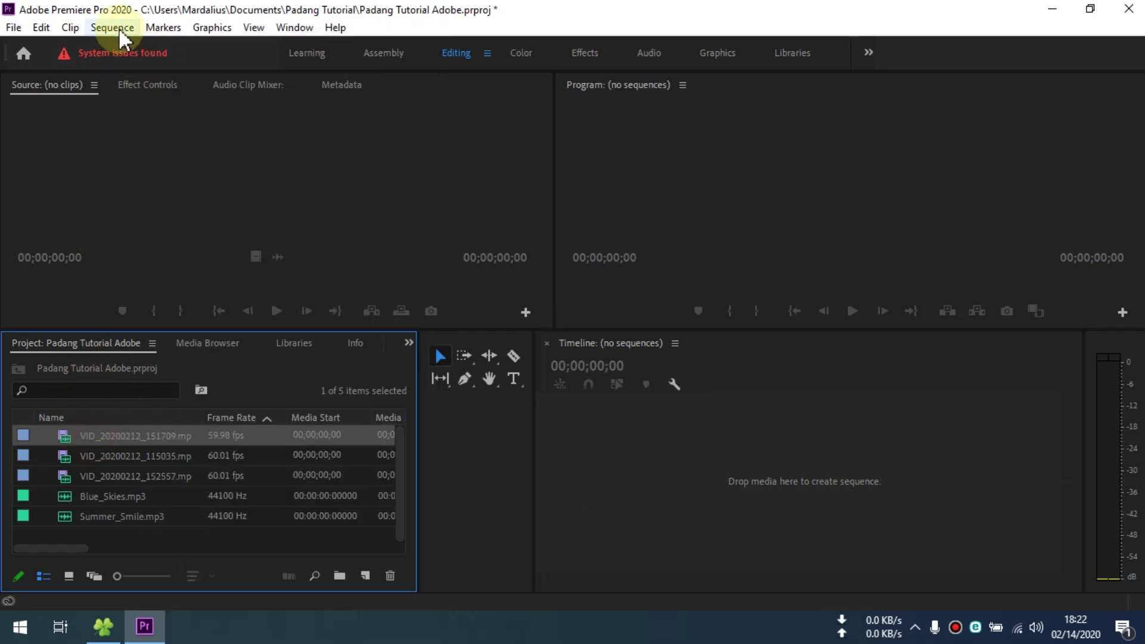
click(112, 28)
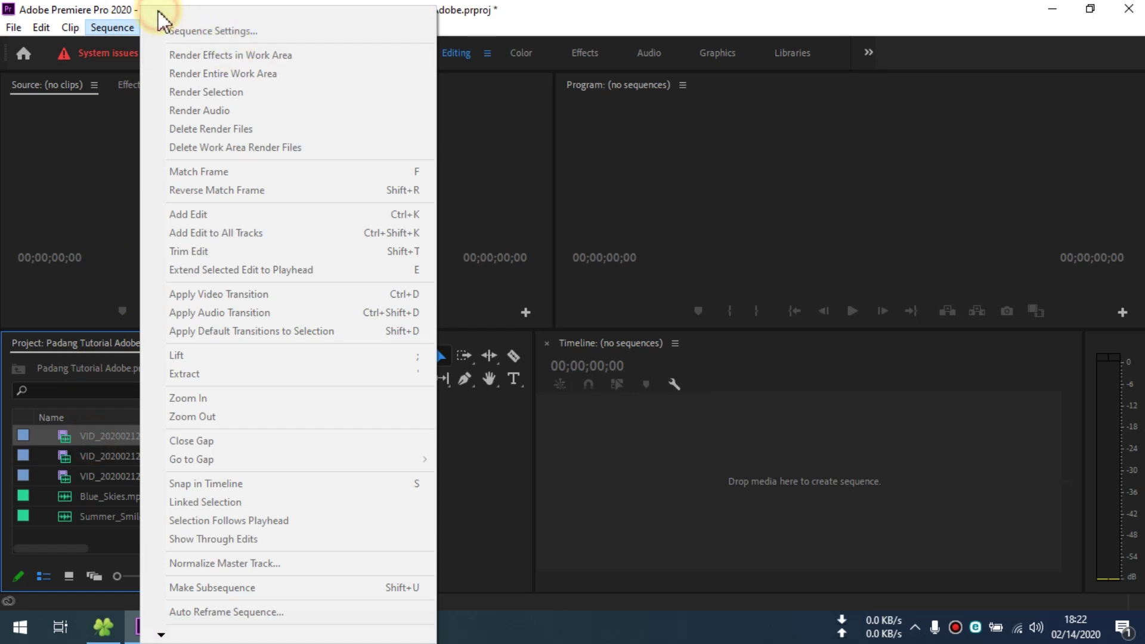
click(439, 468)
click(286, 550)
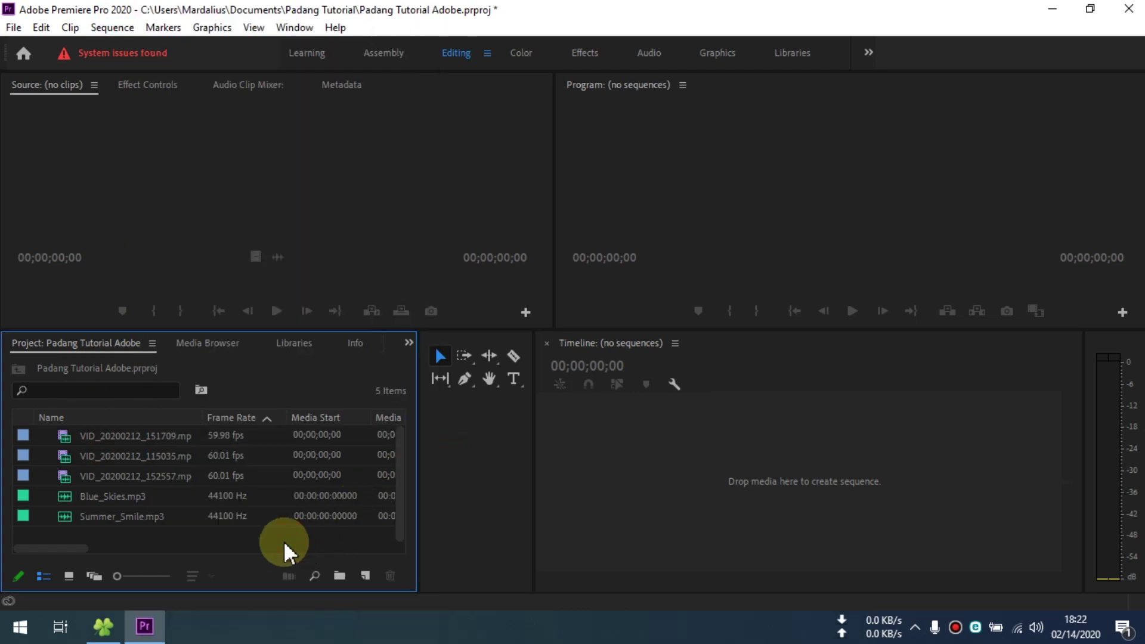
click(362, 577)
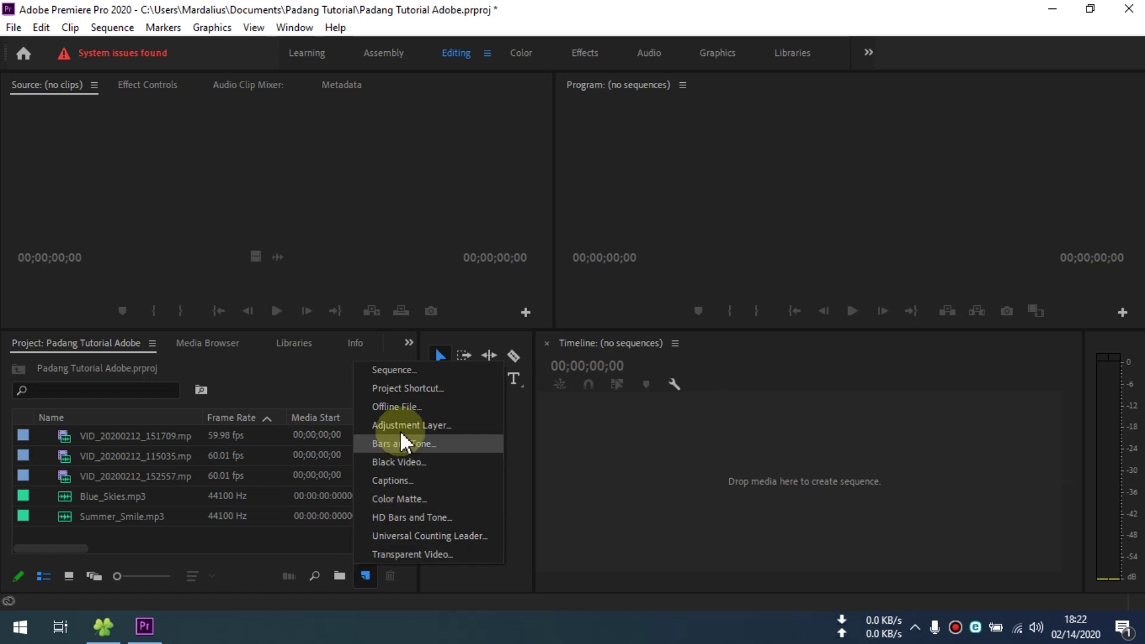
click(411, 371)
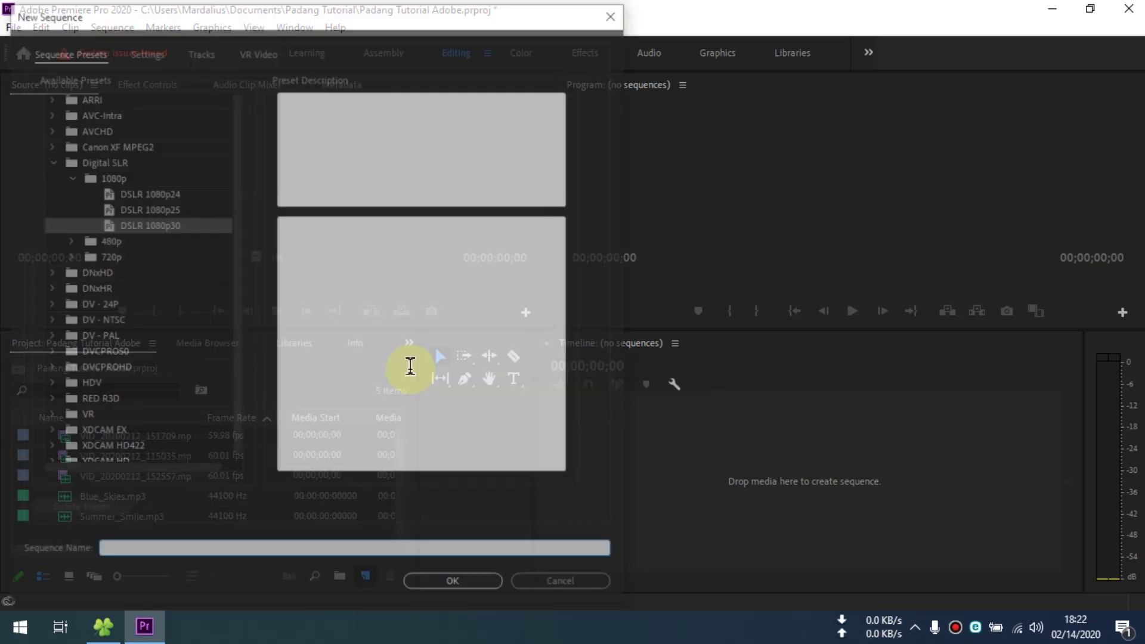
click(615, 13)
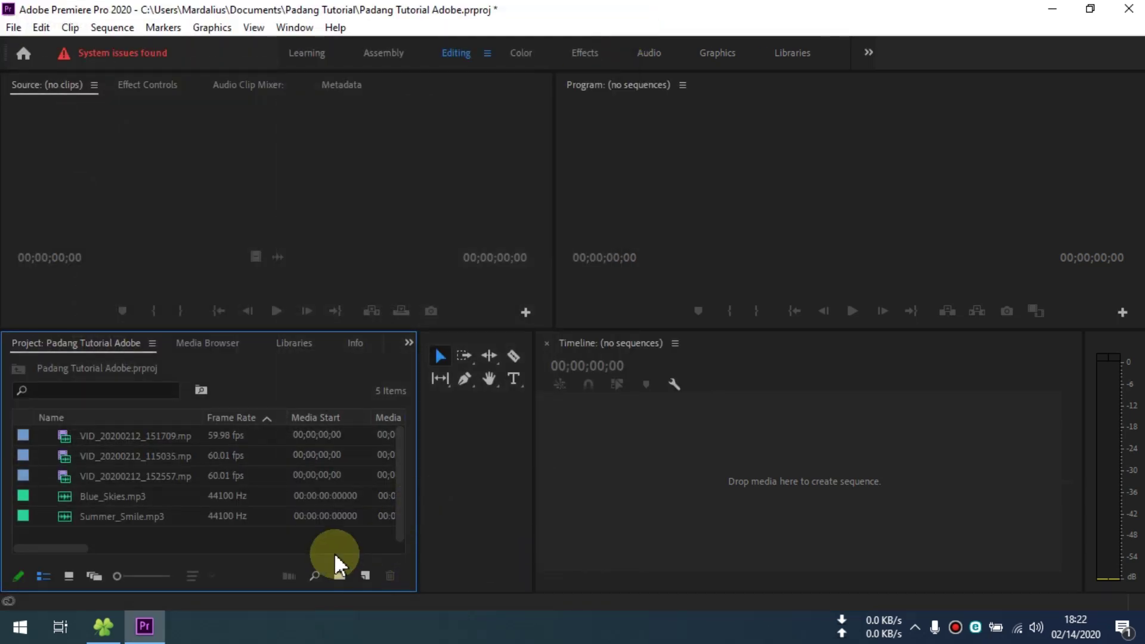
Explore the project context menu and Sequence menu, then show the New Item type list.
right_click(233, 541)
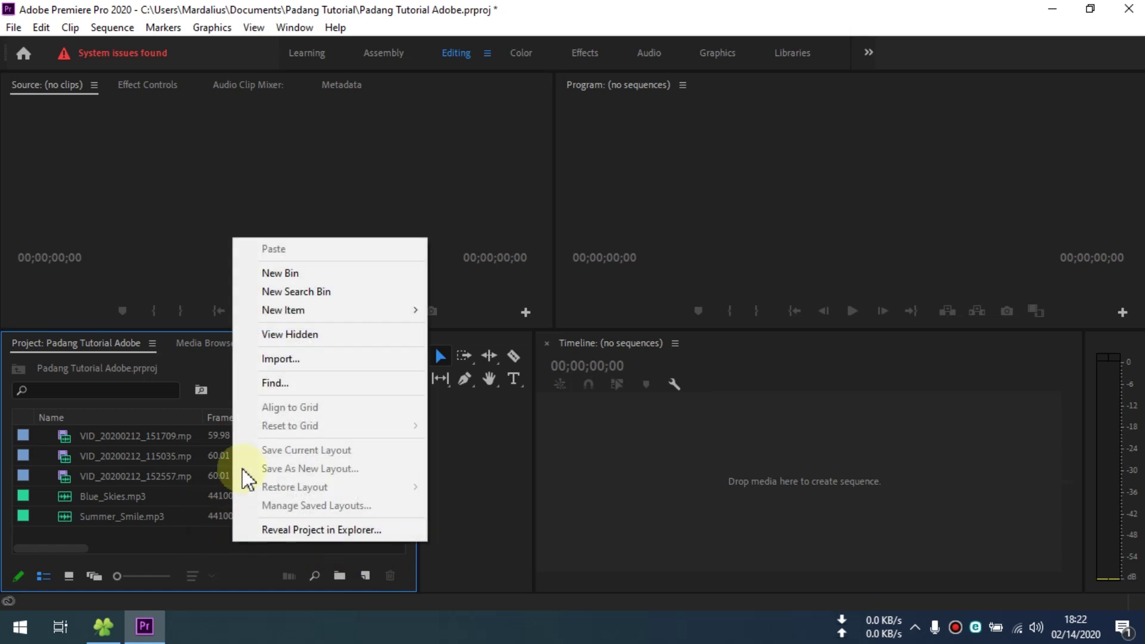
mouse_move(299, 311)
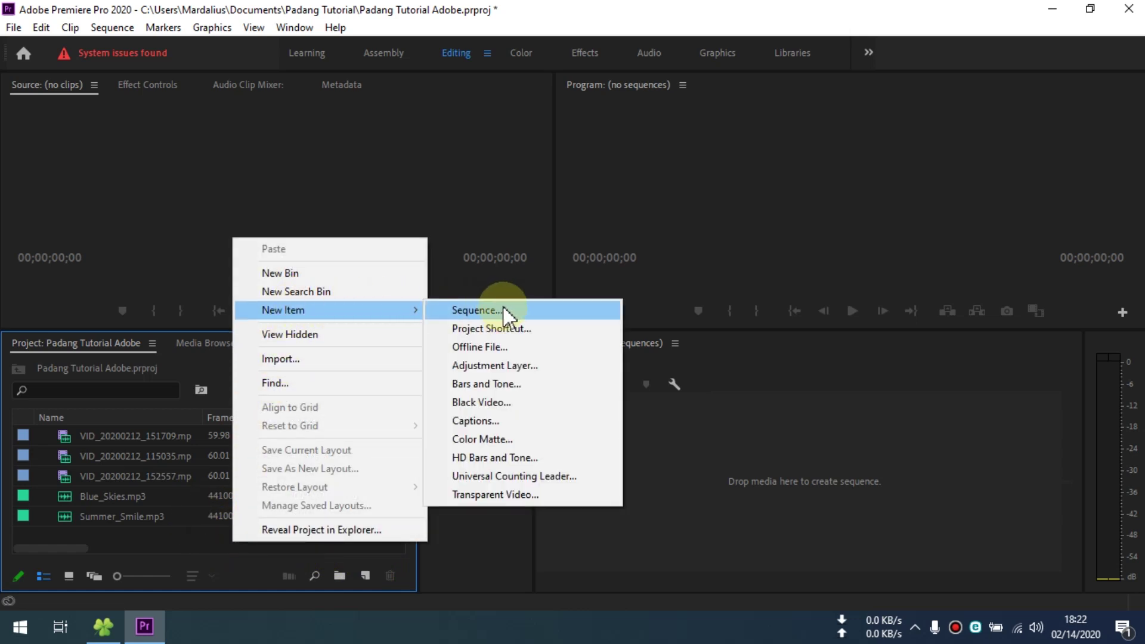
click(106, 26)
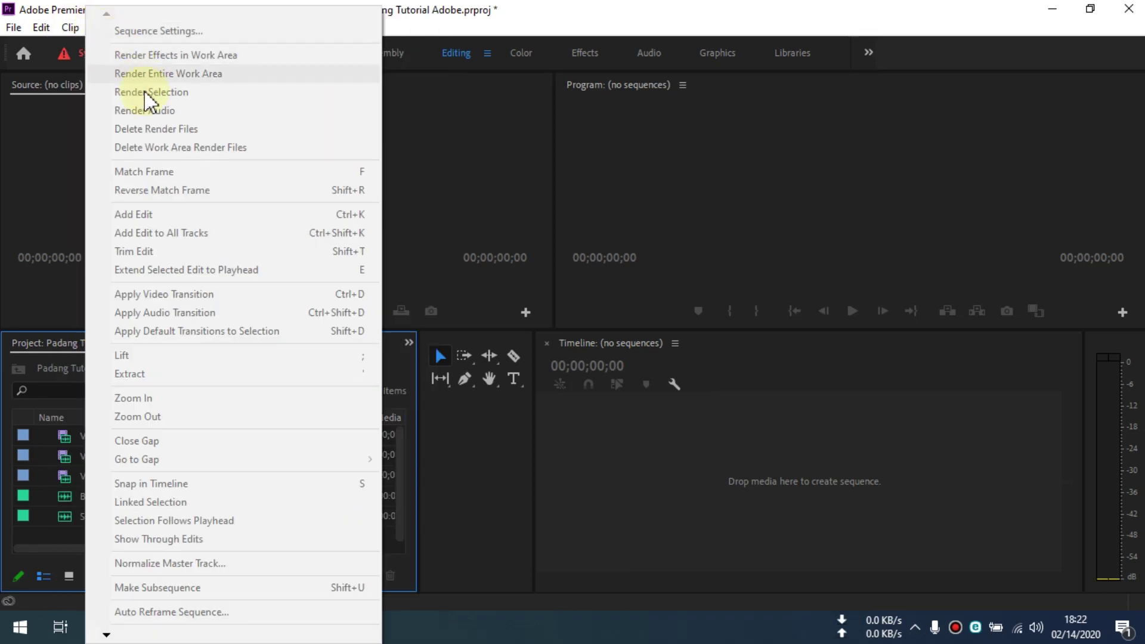
click(443, 498)
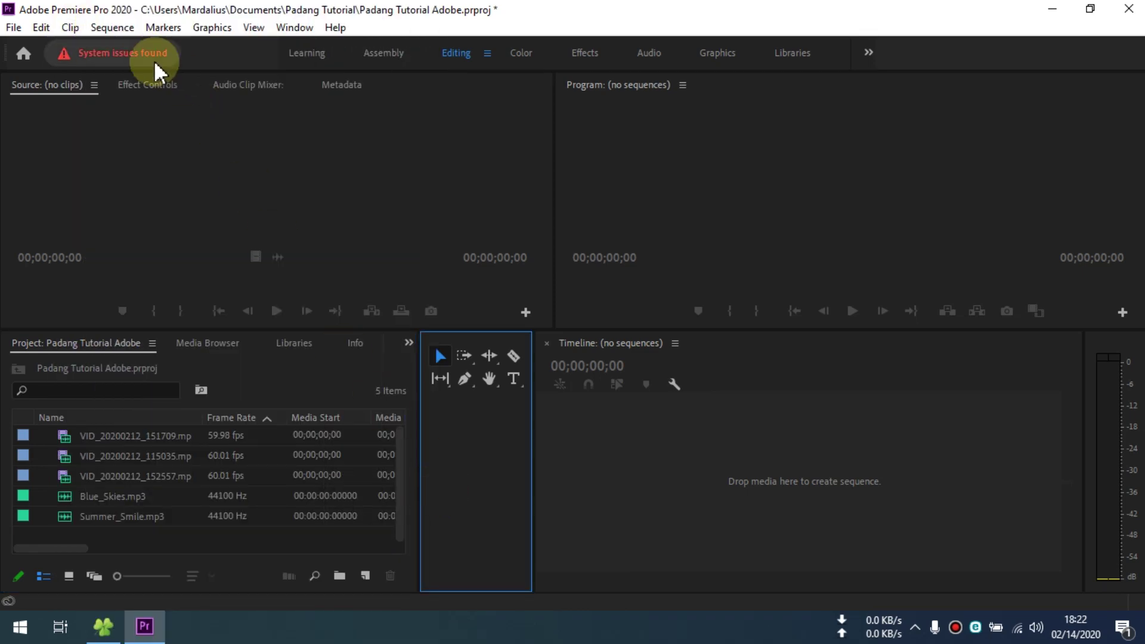
click(112, 27)
click(632, 426)
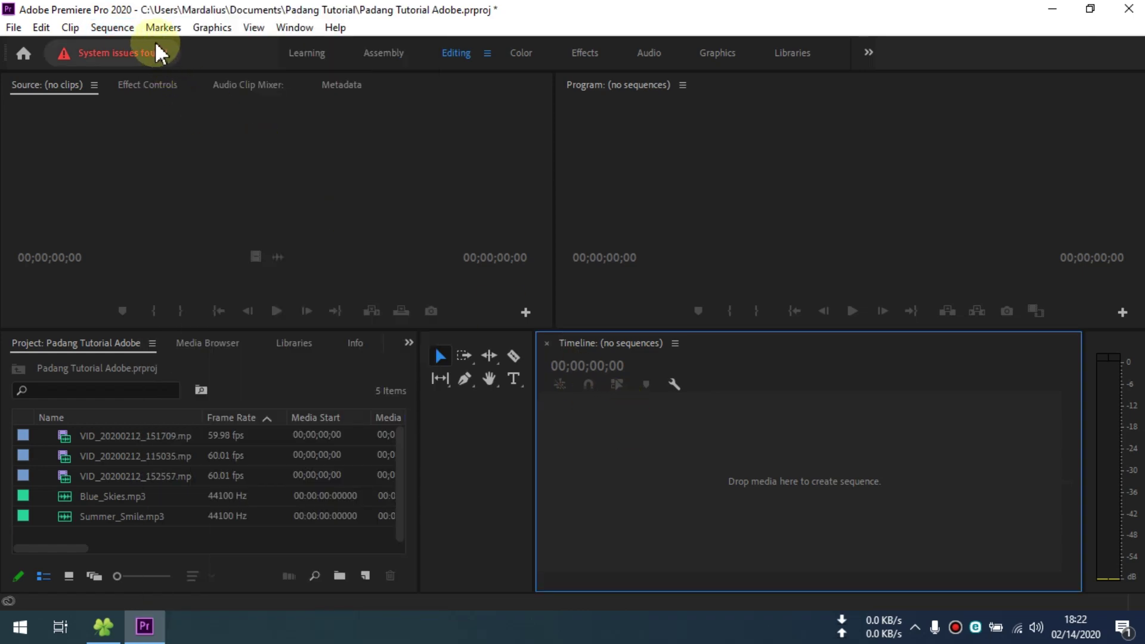
click(117, 27)
click(99, 540)
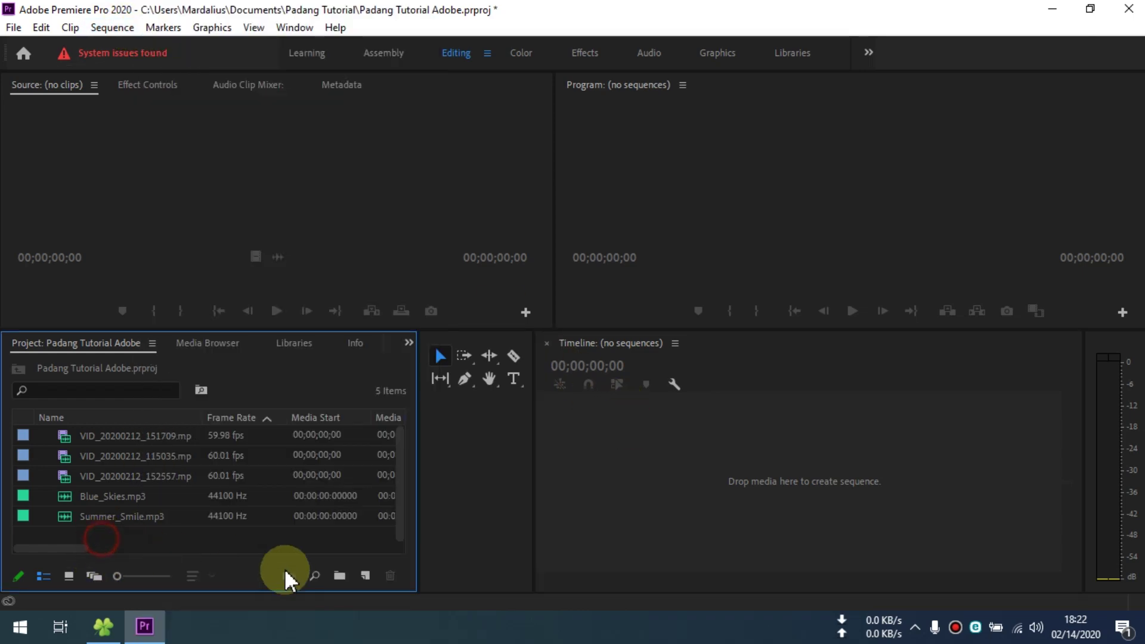
click(365, 579)
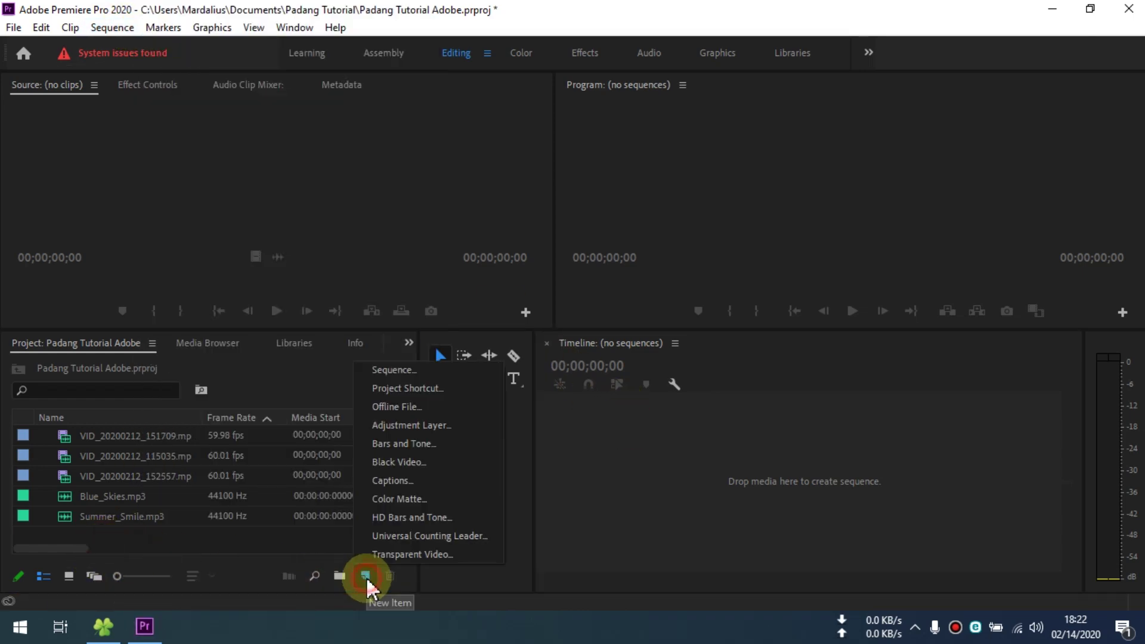
Start a new sequence and browse the Digital SLR and XDCAM HD preset groups.
click(401, 371)
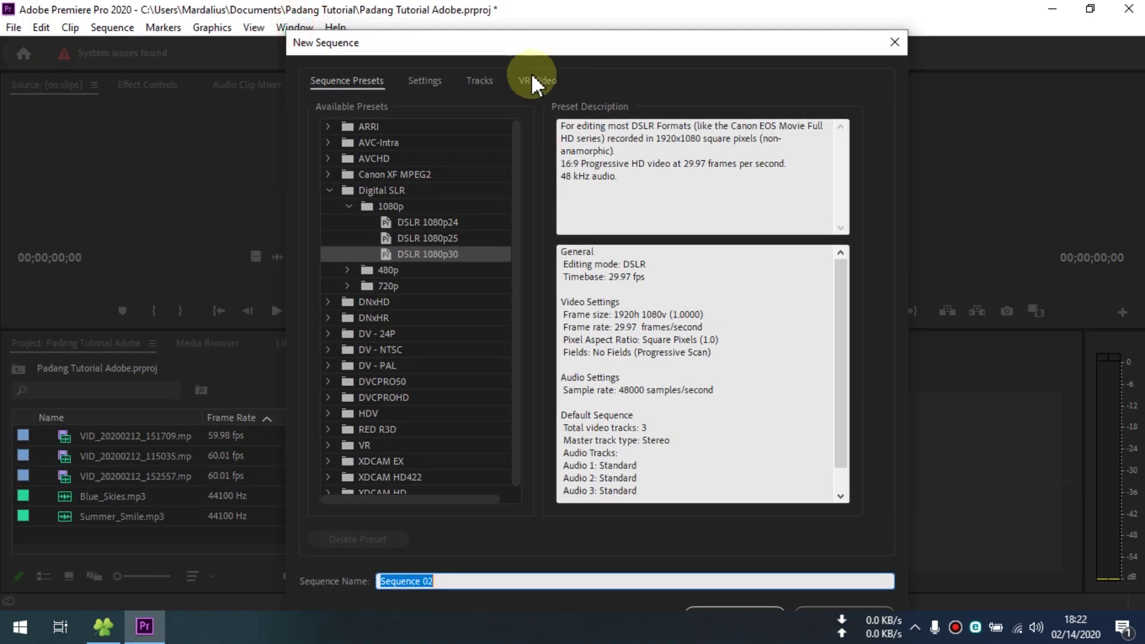
click(332, 189)
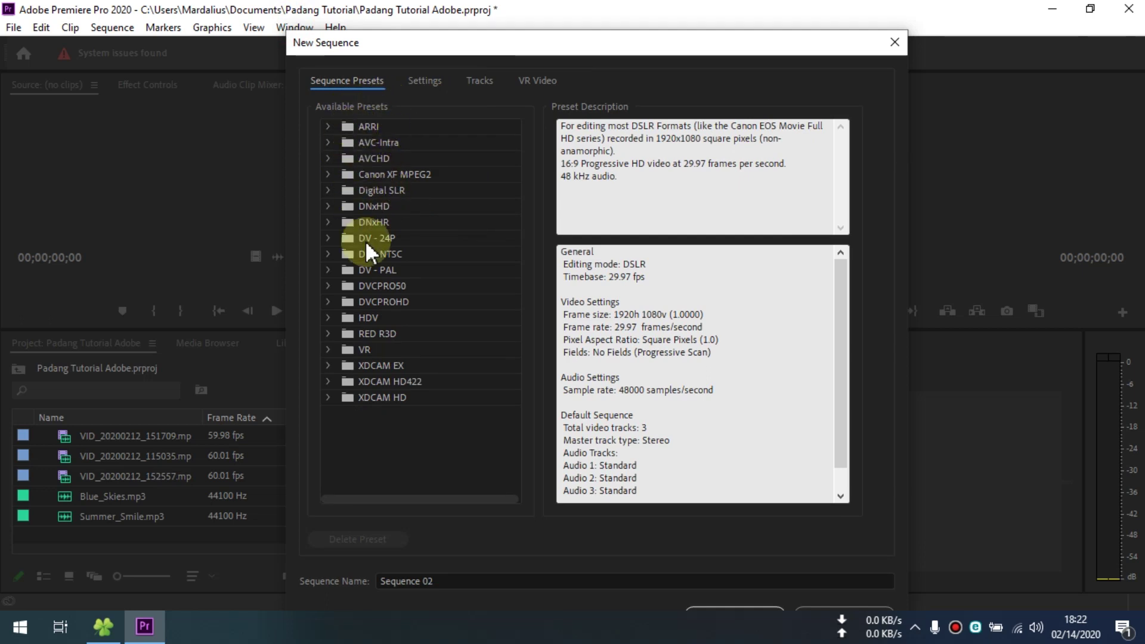
click(329, 398)
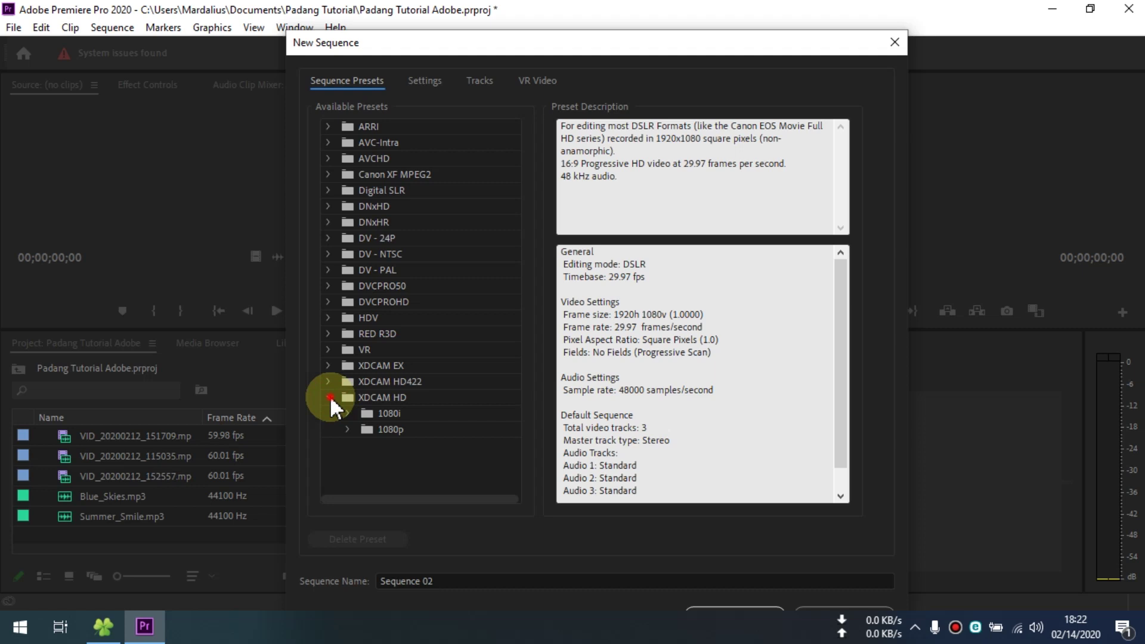
click(329, 397)
click(329, 189)
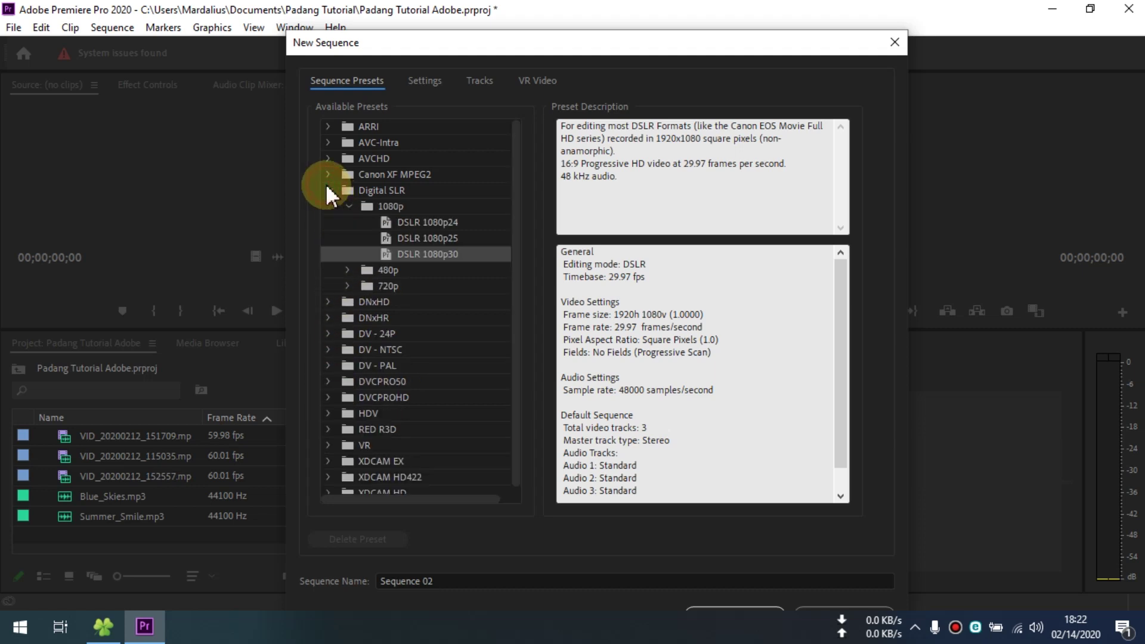
click(347, 206)
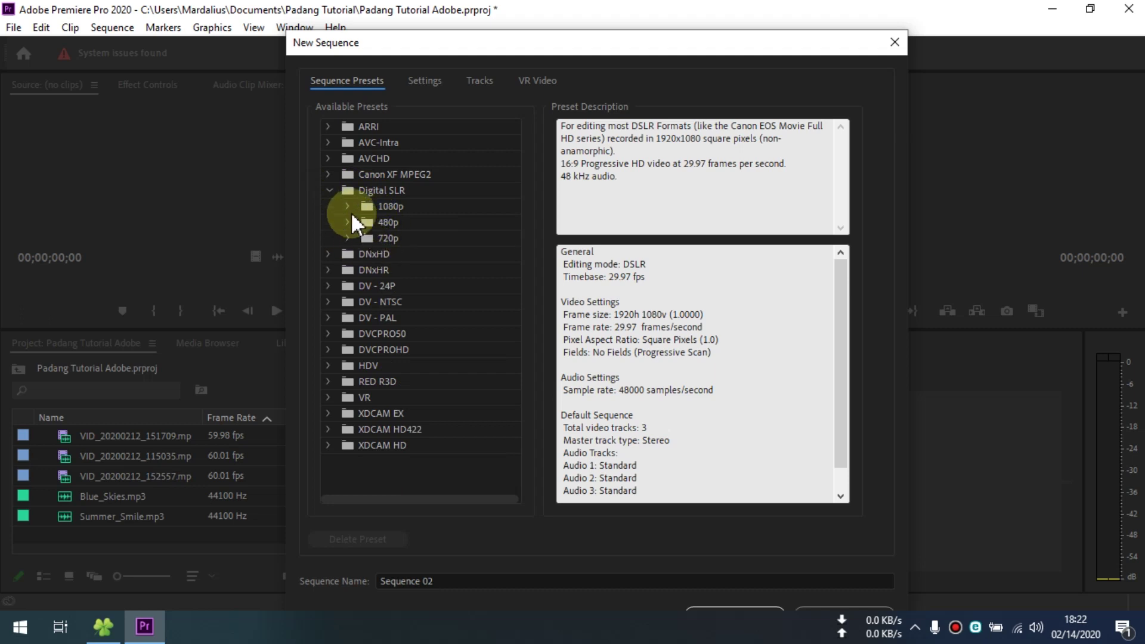
click(347, 206)
click(347, 206)
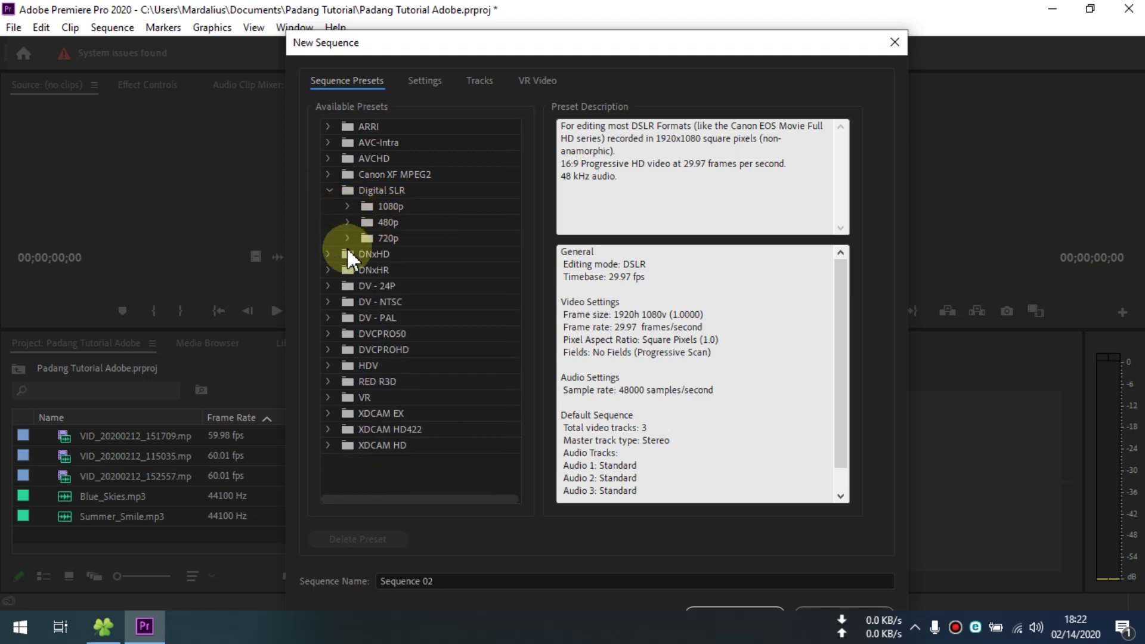
click(329, 190)
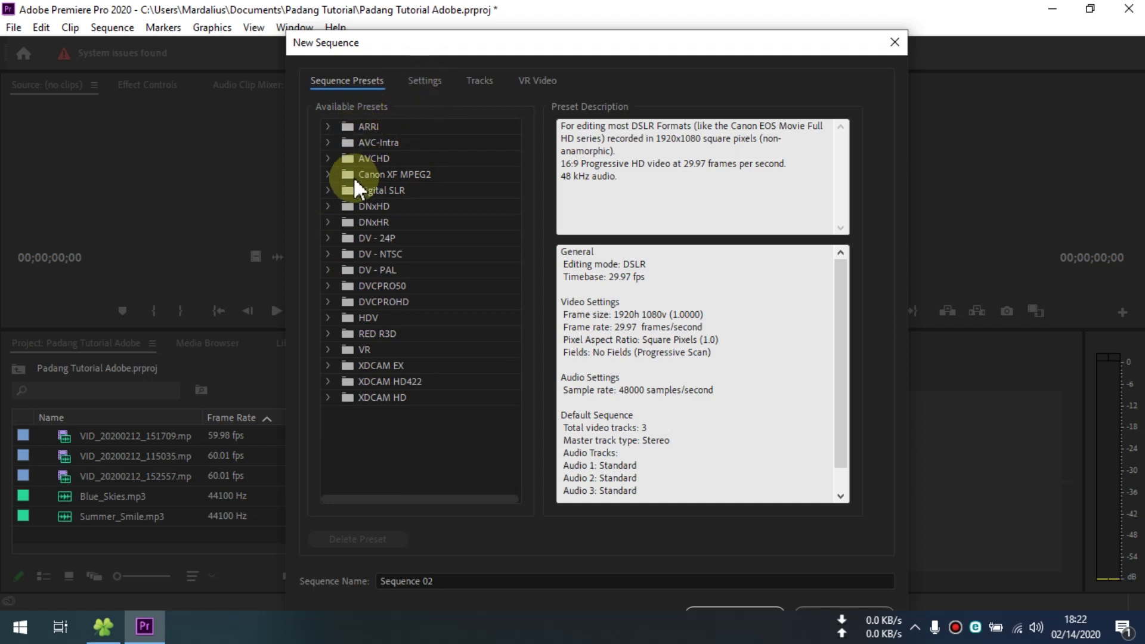
Show the sequence settings: DSLR editing mode, 29.97 fps, 1920×1080 frames.
click(421, 81)
click(358, 80)
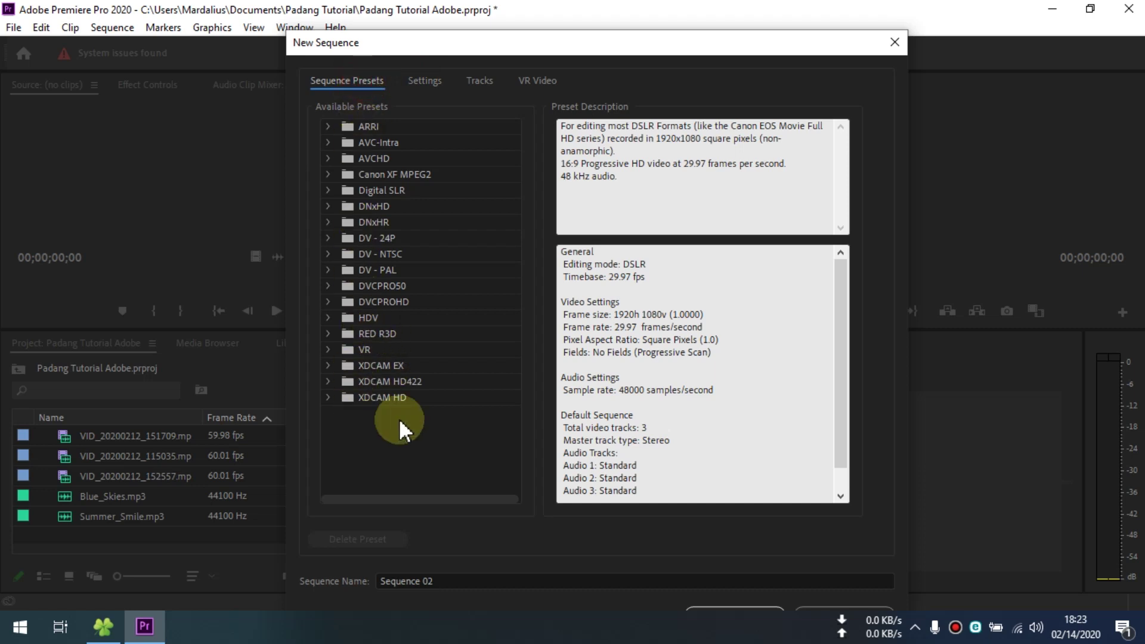
click(422, 82)
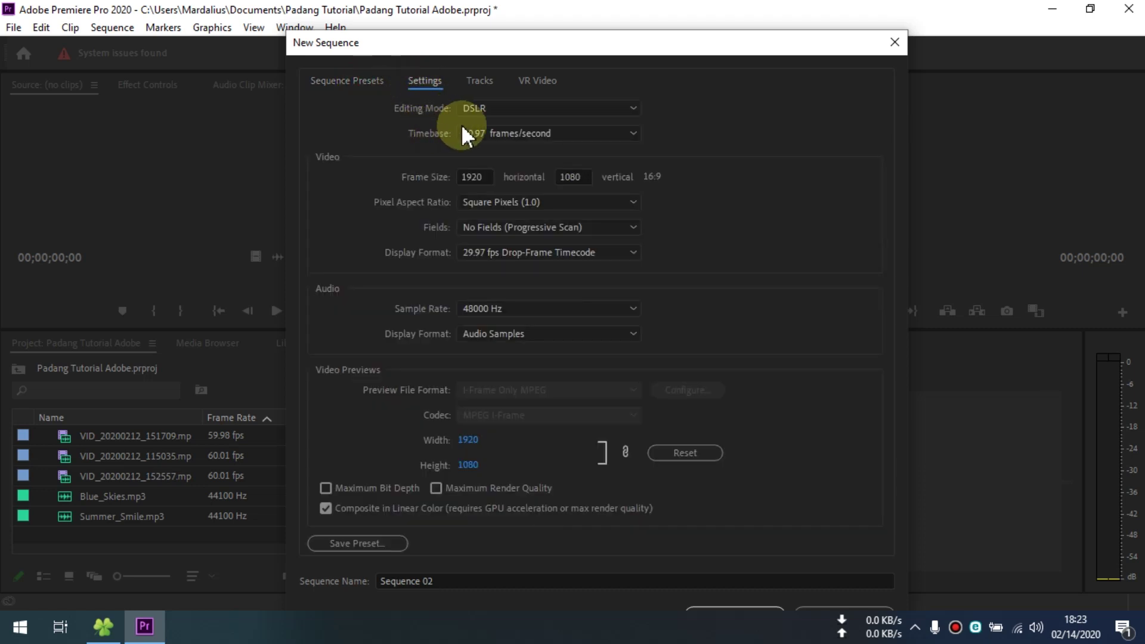
Set the sequence to Custom editing mode at 60.00 frames/second, then switch to File Explorer.
click(468, 109)
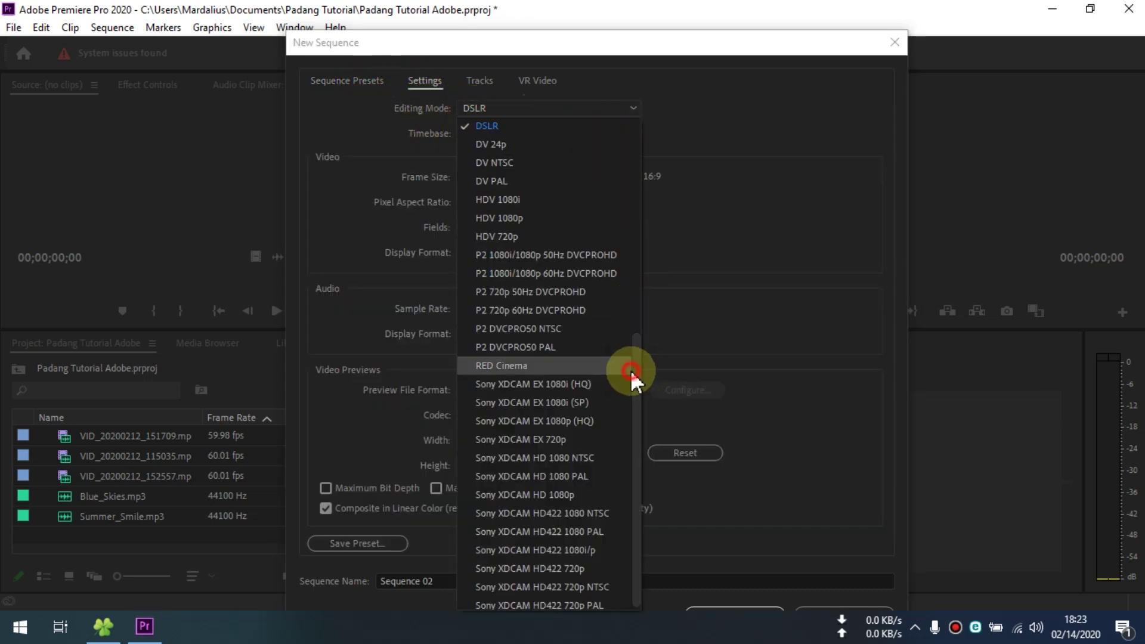
click(631, 371)
click(572, 108)
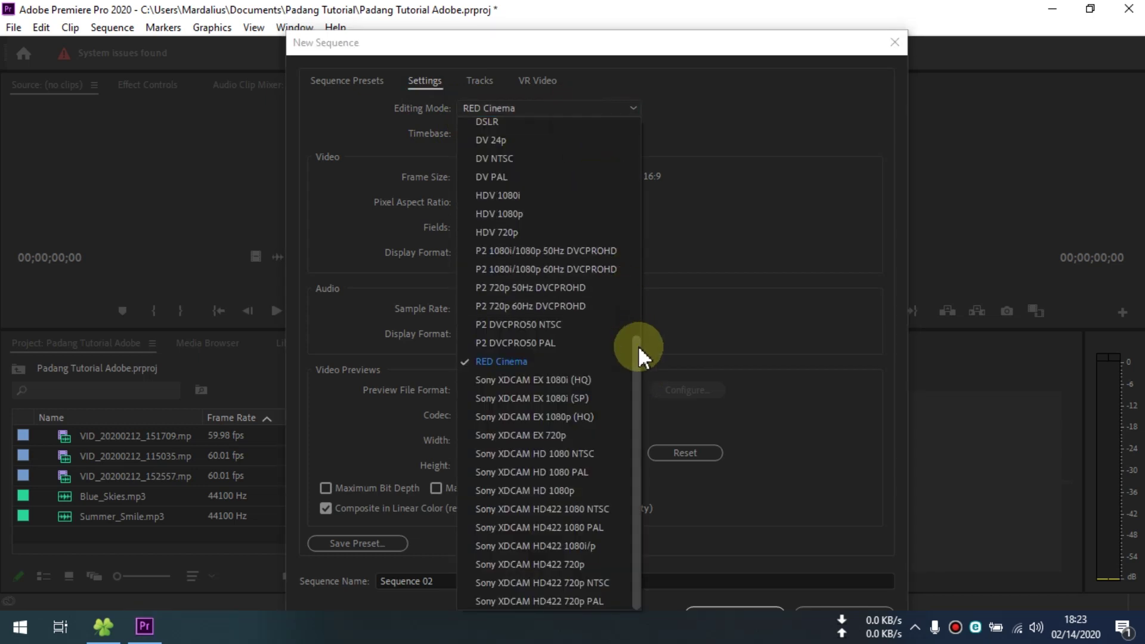
drag(640, 353, 614, 116)
click(540, 123)
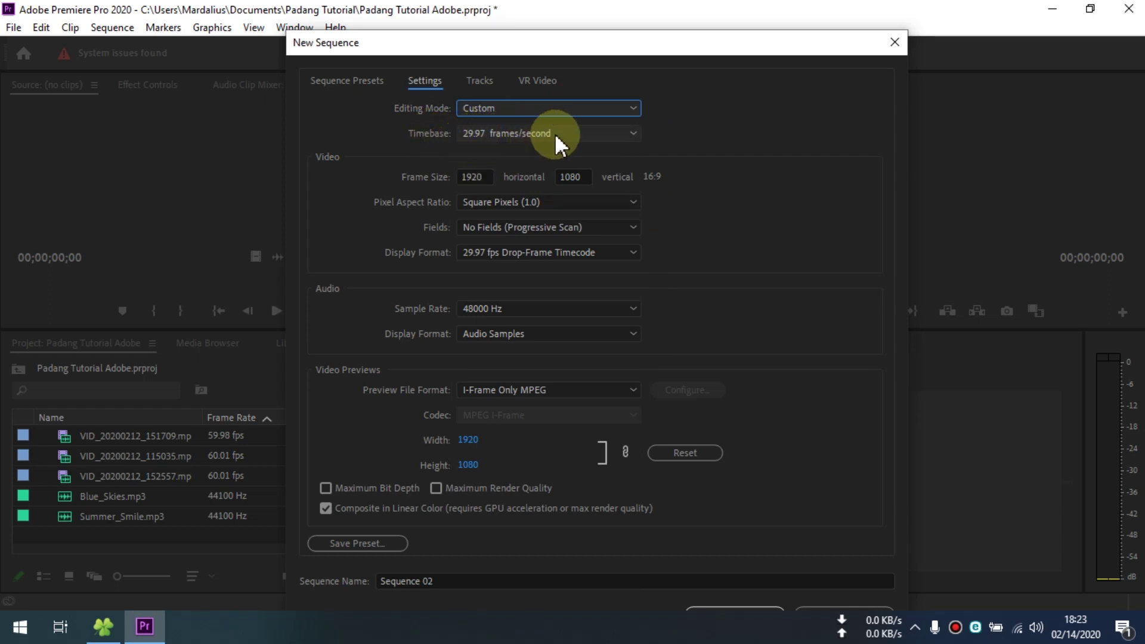
click(472, 134)
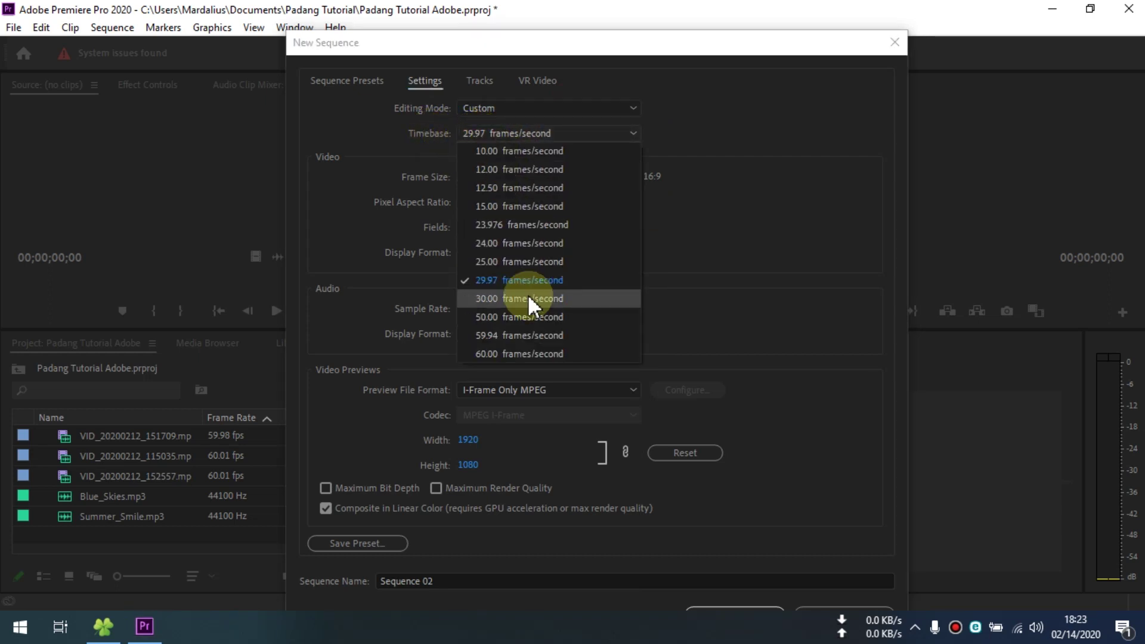
click(225, 442)
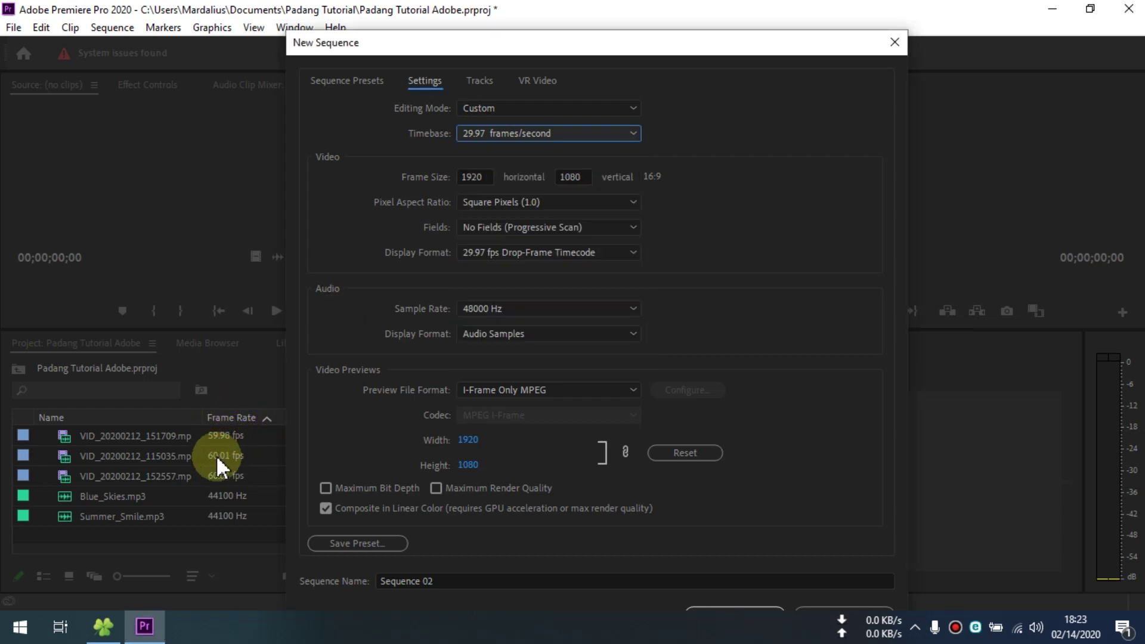
click(527, 138)
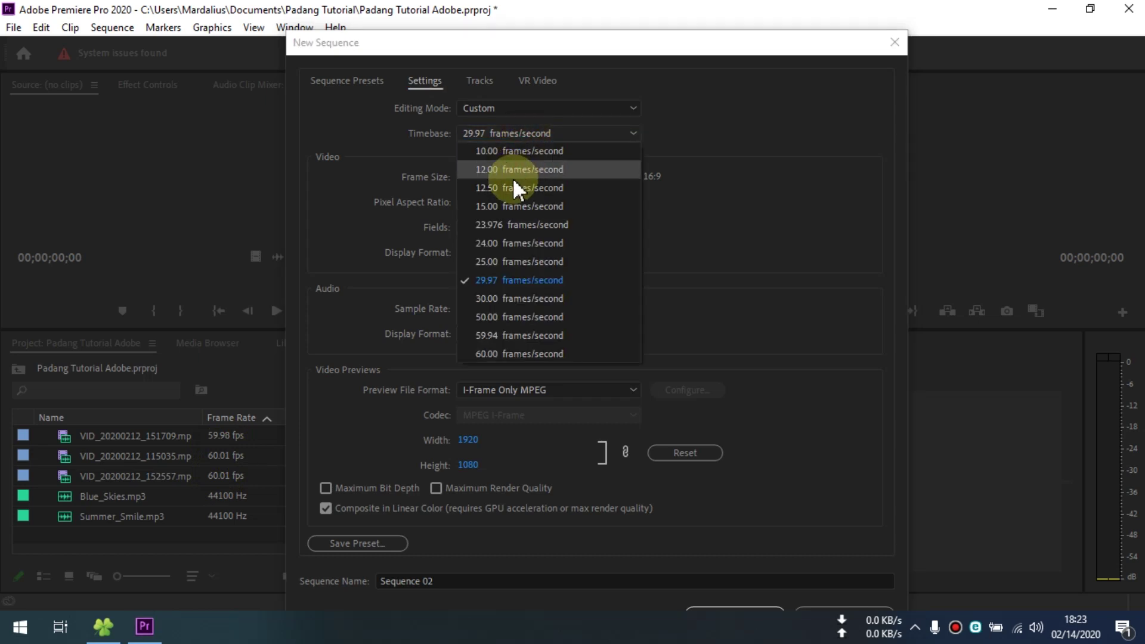
click(504, 356)
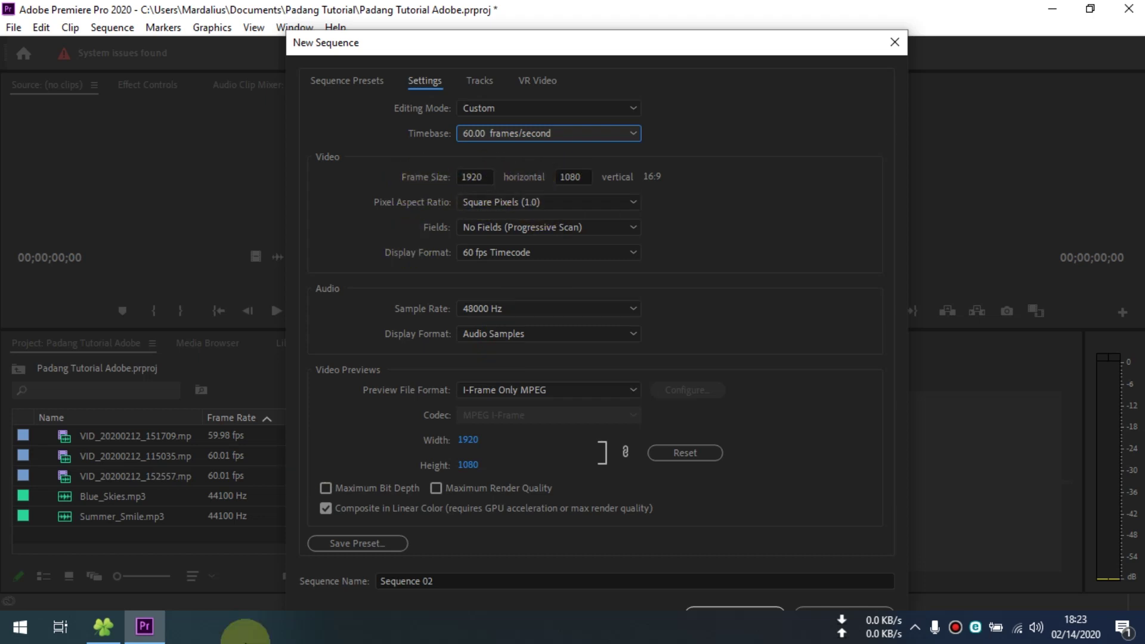
click(103, 627)
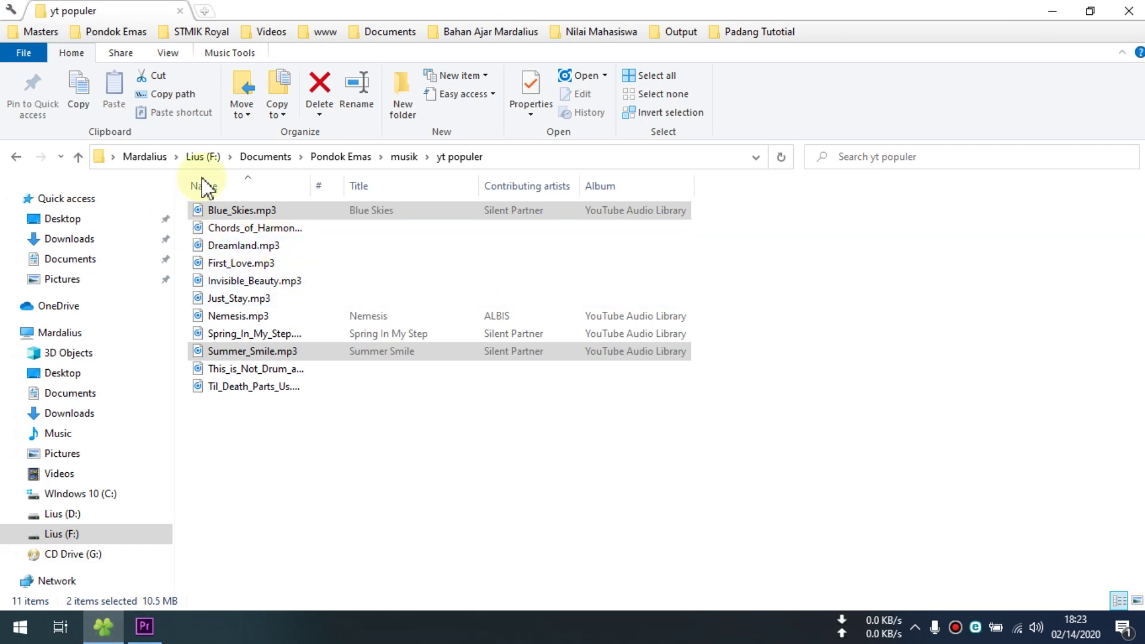
In File Explorer, locate VID_20200212_115035.mp4 in Videos > royal piknik.
click(73, 419)
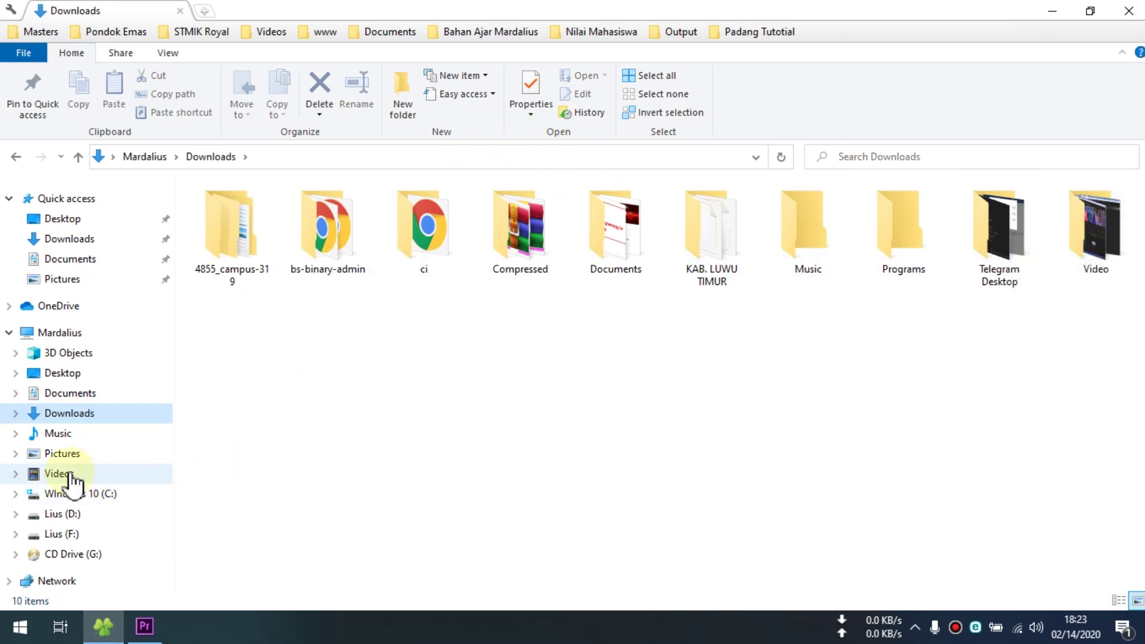
click(67, 473)
double_click(614, 233)
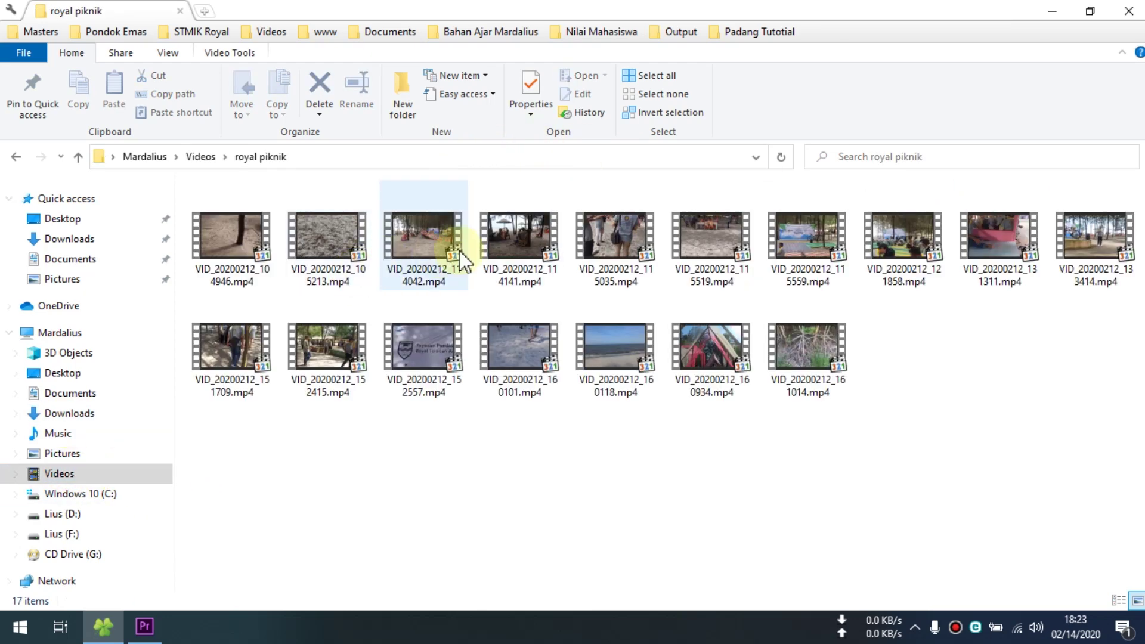
click(641, 237)
Check the clip's Properties Details (1920×1080, 60.01 fps), then return to Premiere Pro.
right_click(619, 233)
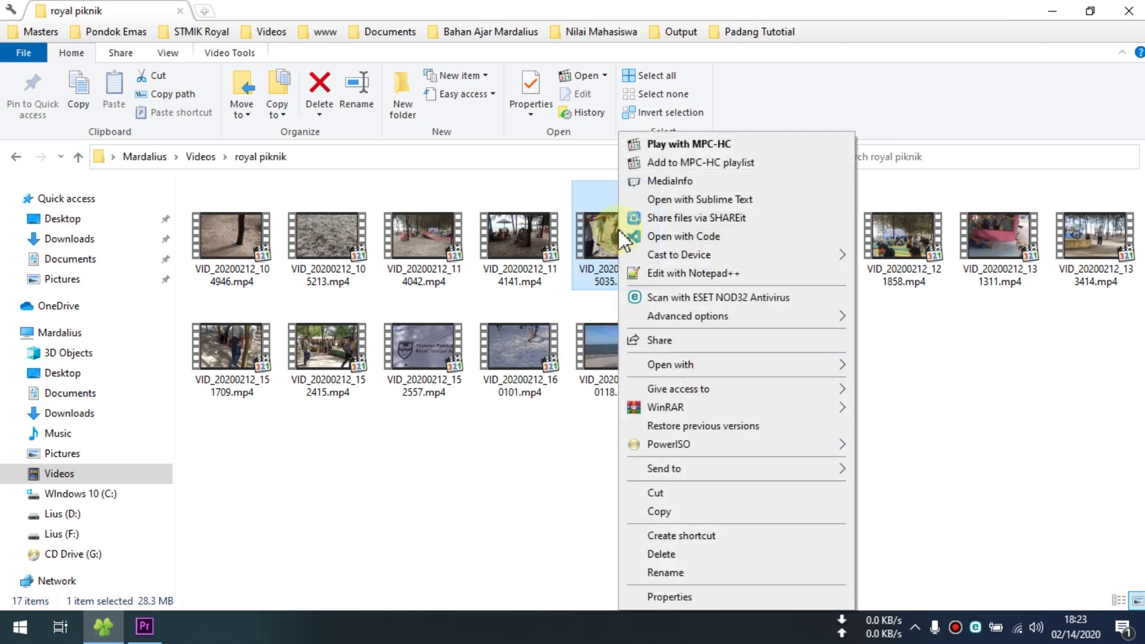
click(679, 597)
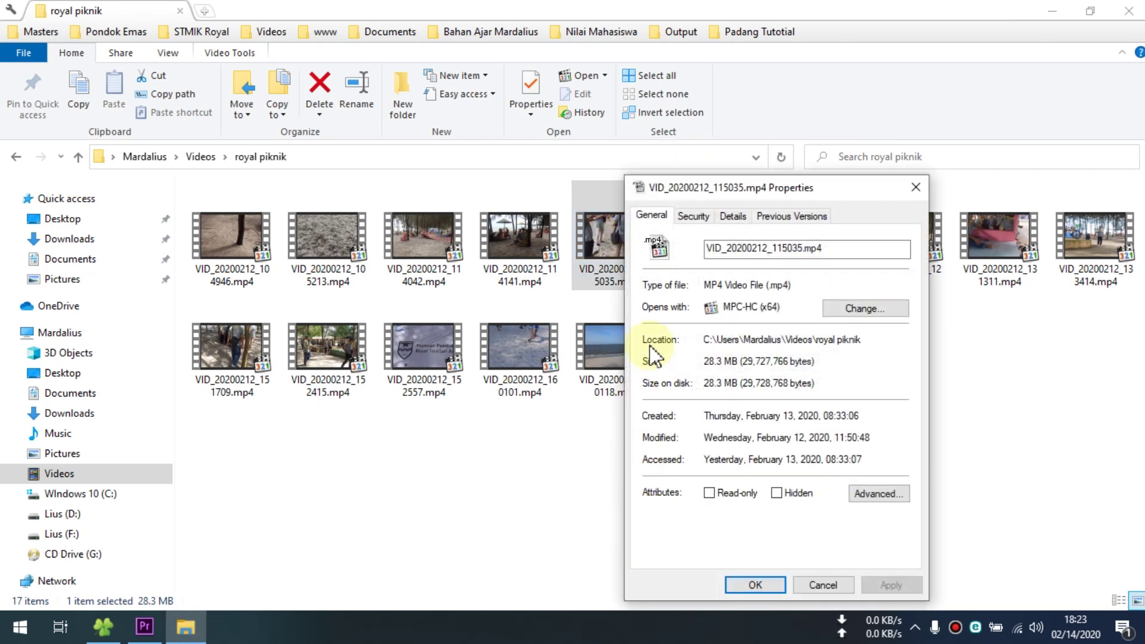
click(734, 216)
drag(745, 191, 559, 94)
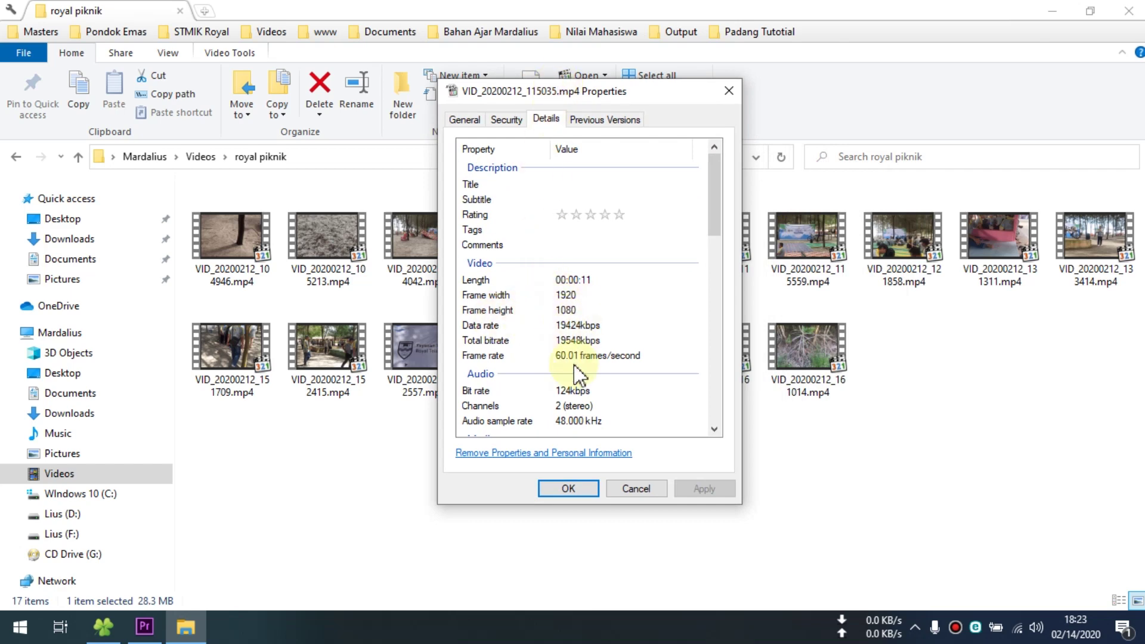
click(144, 626)
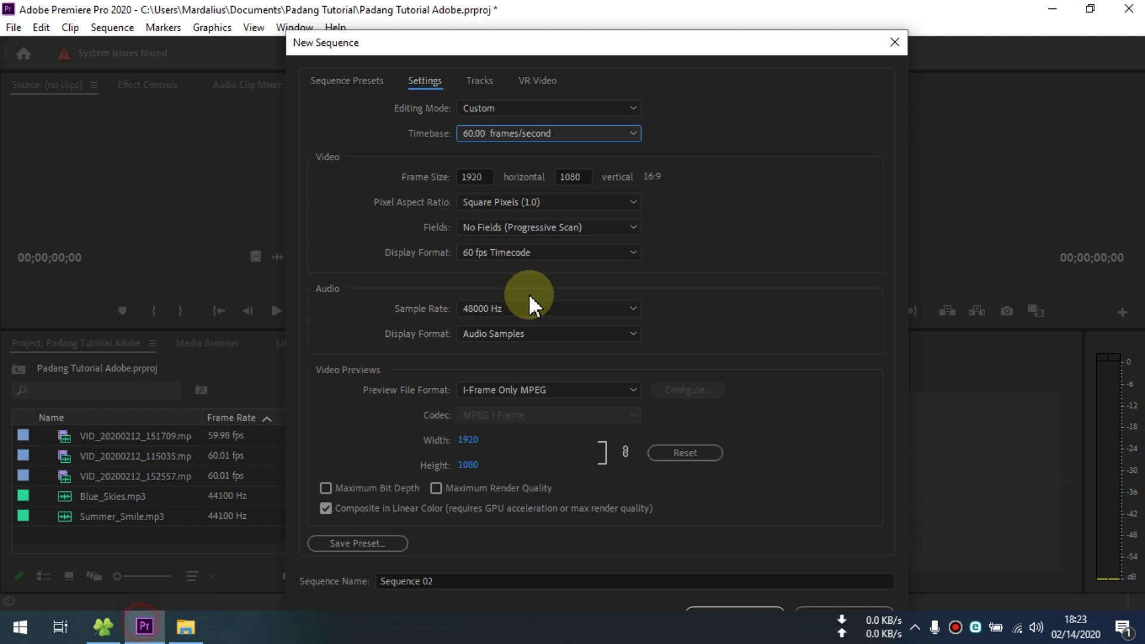
Compare the clip's 1920×1080 Properties against the sequence Frame Size fields, then close it.
click(488, 174)
click(185, 626)
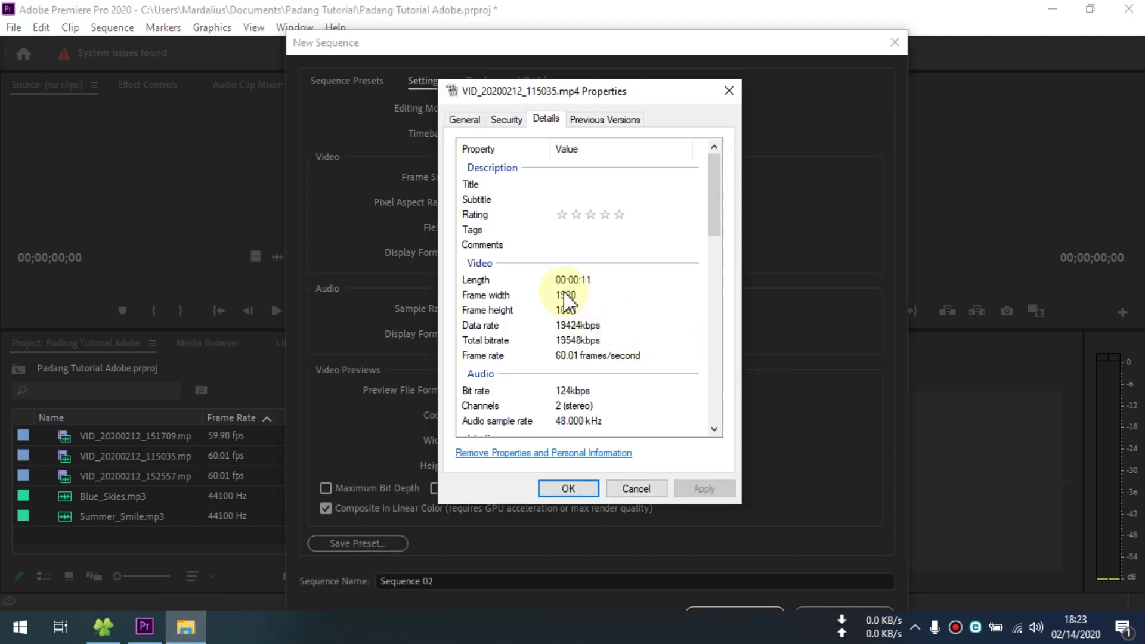
drag(567, 92, 692, 103)
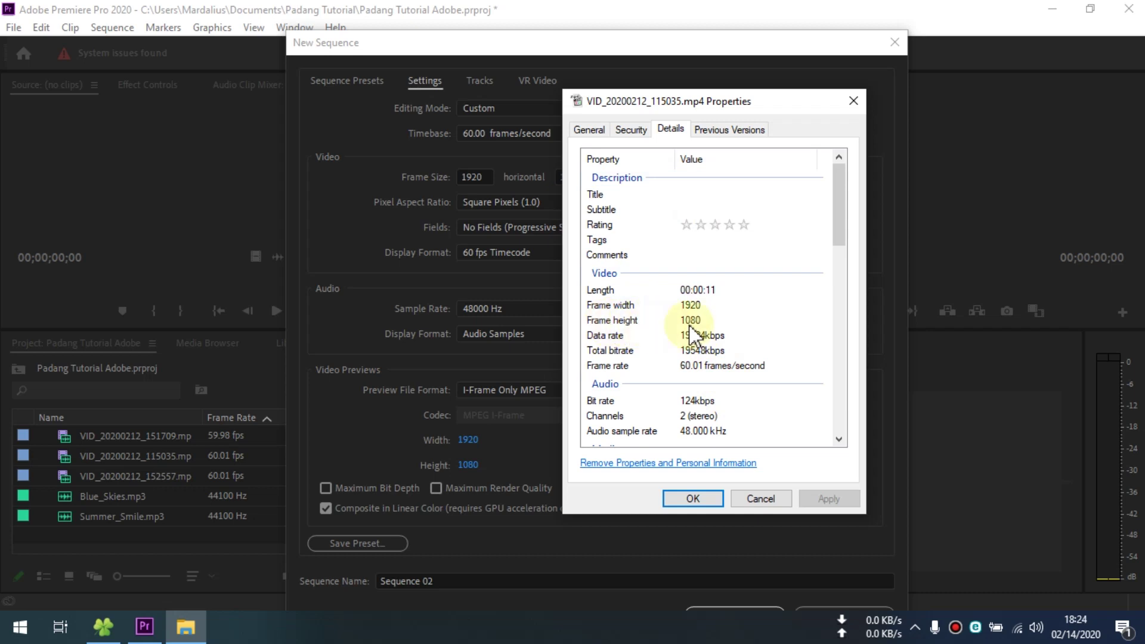
drag(697, 111, 929, 65)
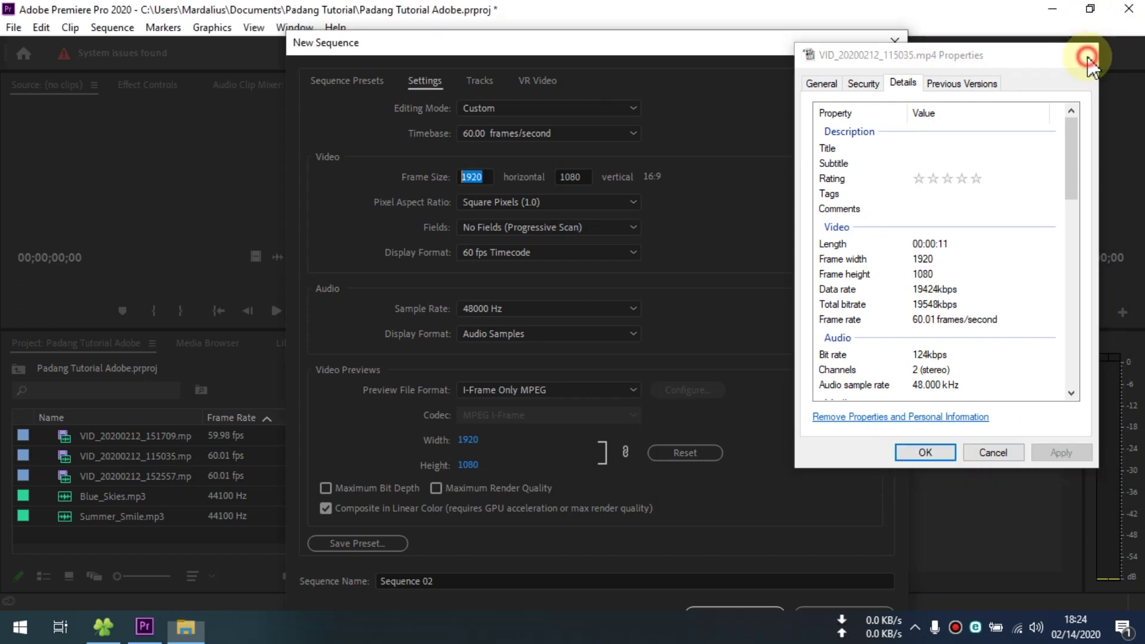
click(1088, 55)
Keep Square Pixels, No Fields (progressive) and 60 fps timecode display in the sequence settings.
click(506, 203)
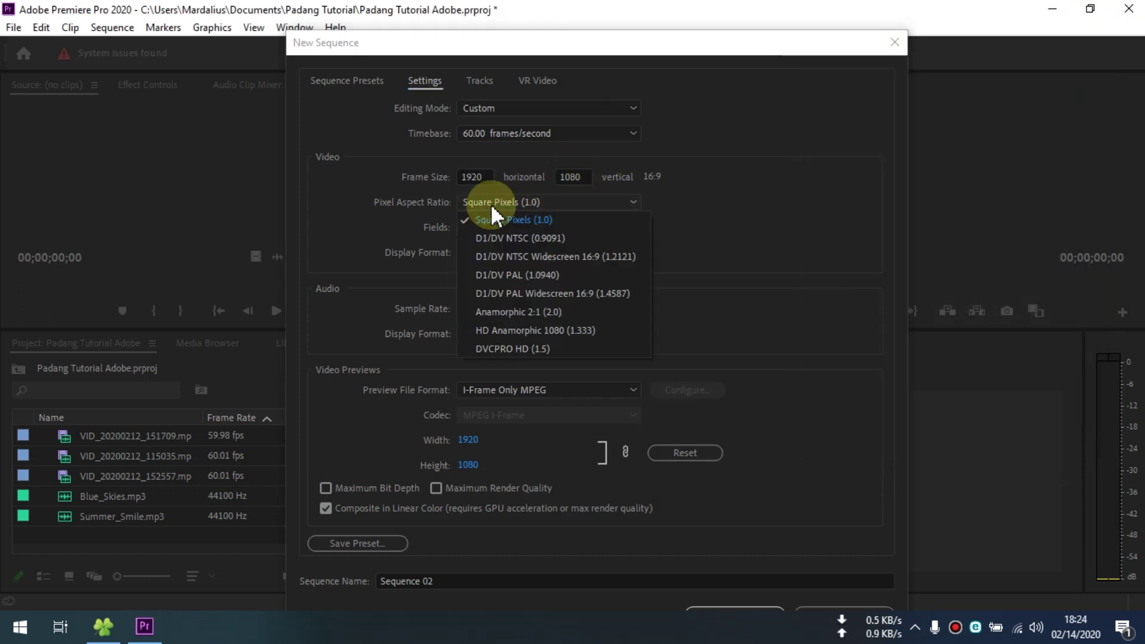
click(489, 203)
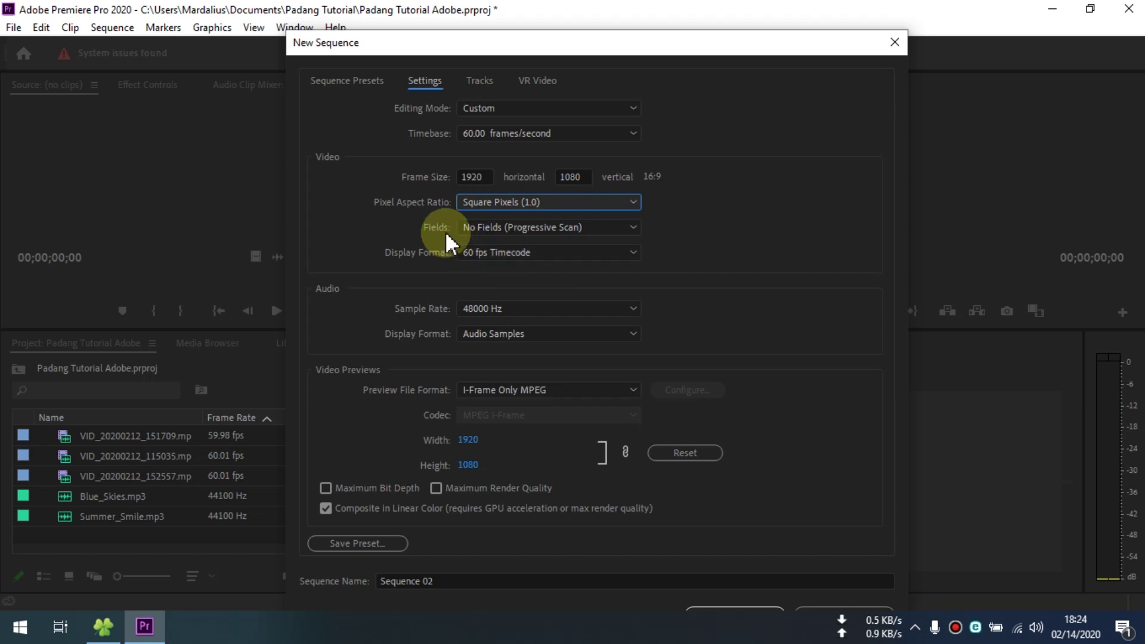
click(468, 227)
click(469, 228)
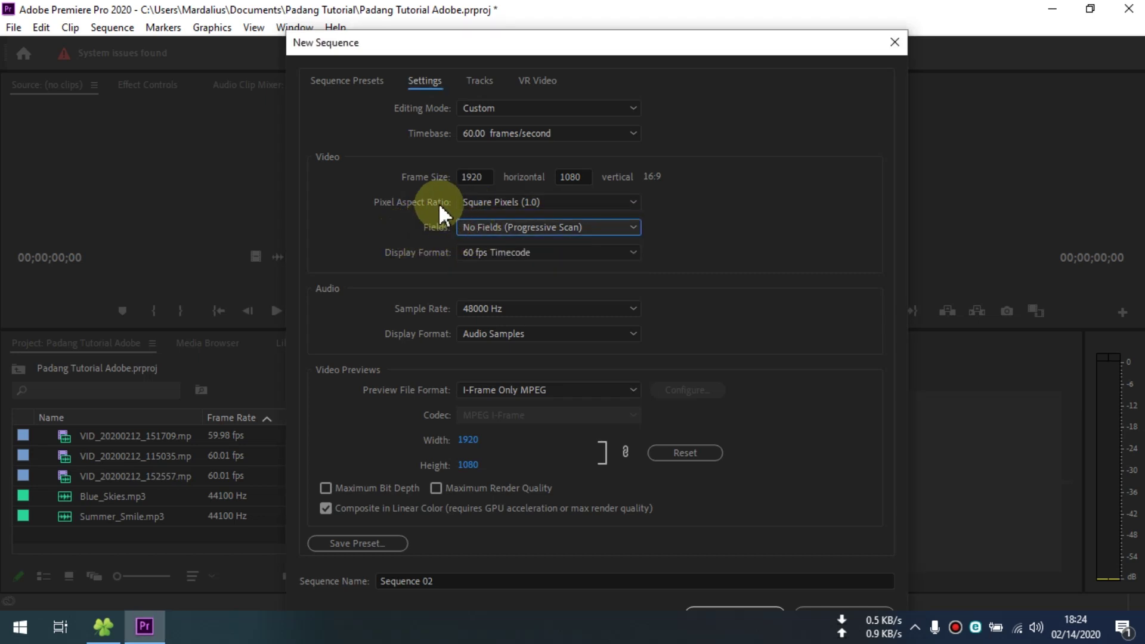
click(485, 253)
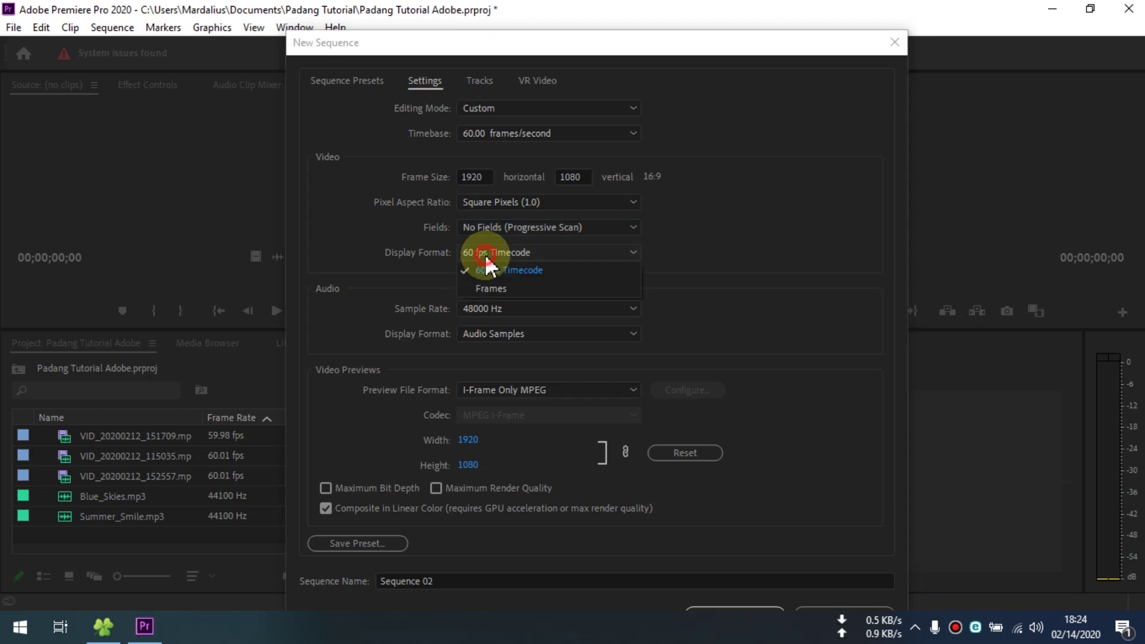
click(486, 272)
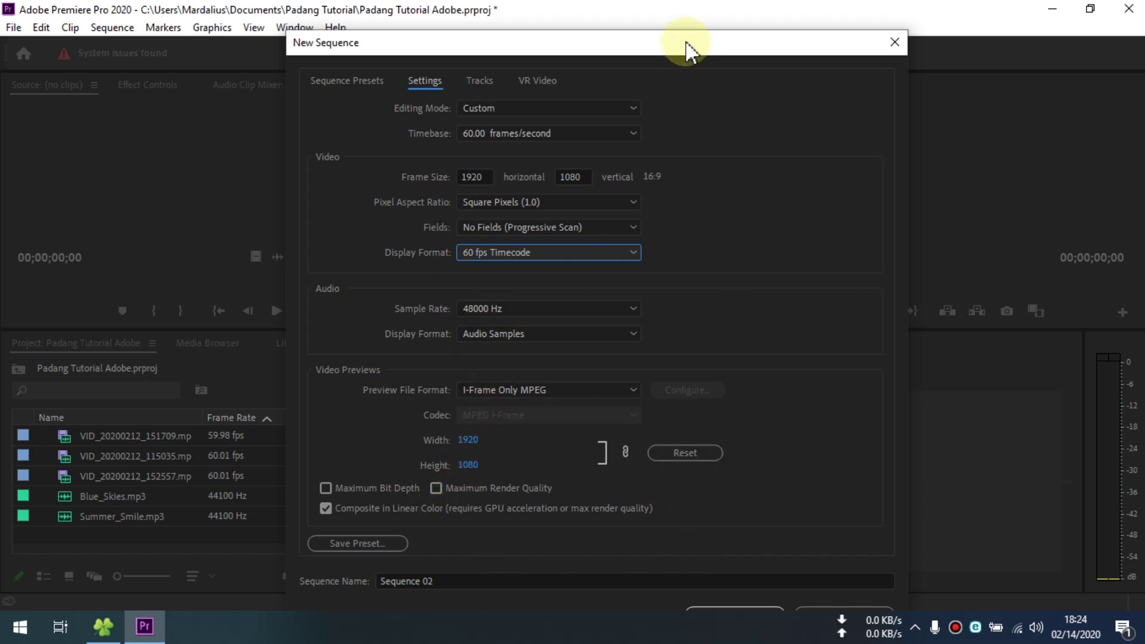
mouse_move(687, 44)
mouse_down()
mouse_move(672, 14)
mouse_move(766, 55)
mouse_up()
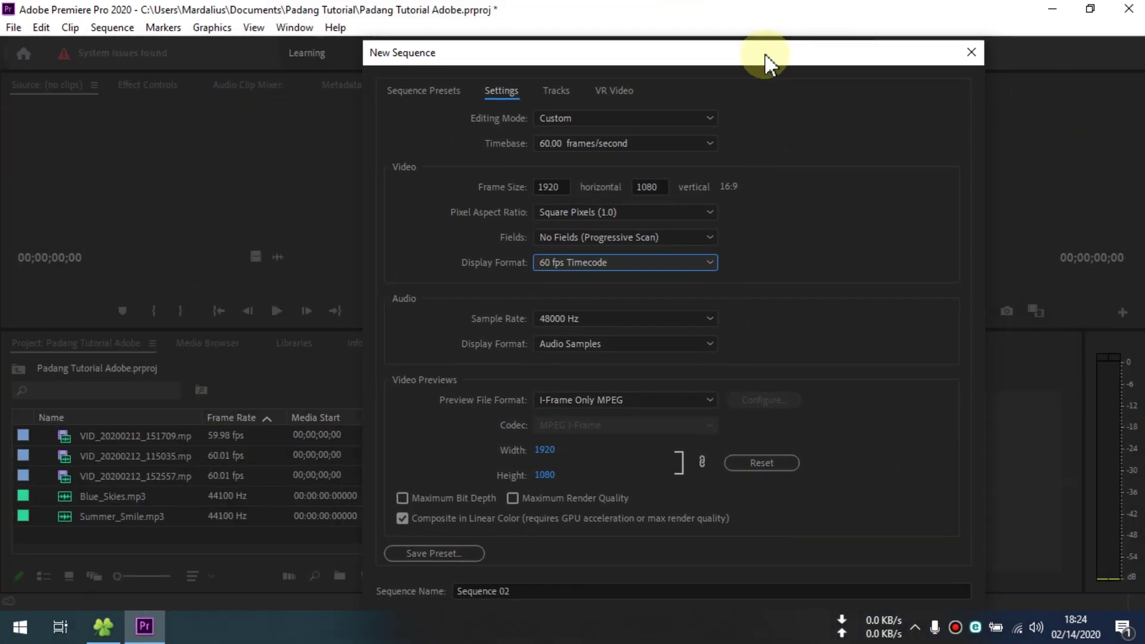
Name the new sequence 'Piknik' and create it.
drag(765, 55, 741, 16)
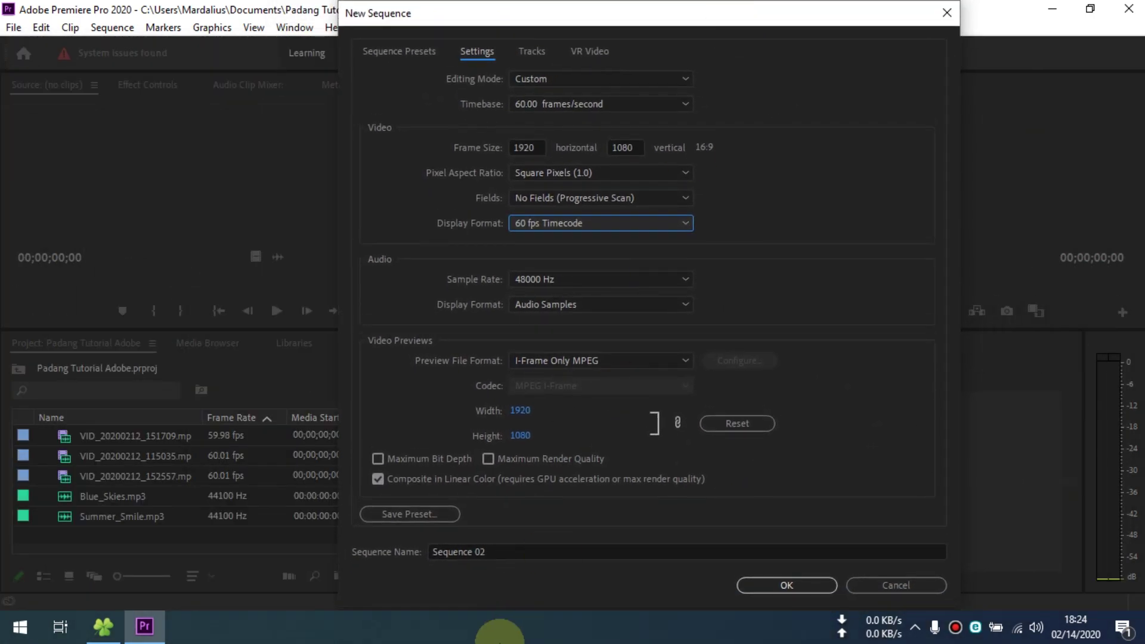
click(505, 550)
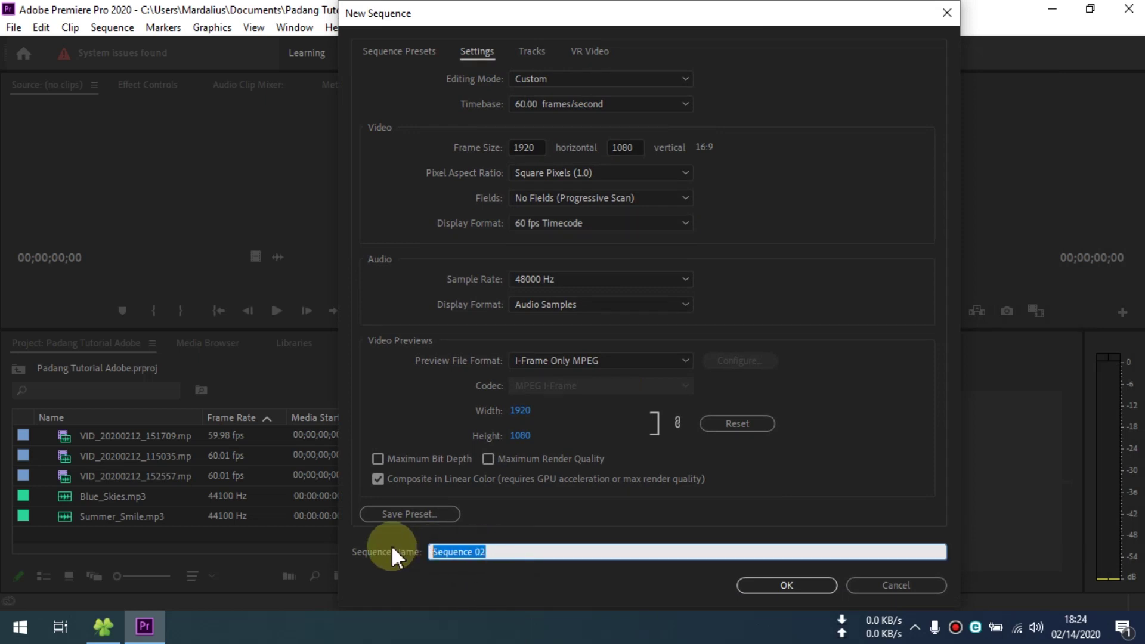
text(Piknik)
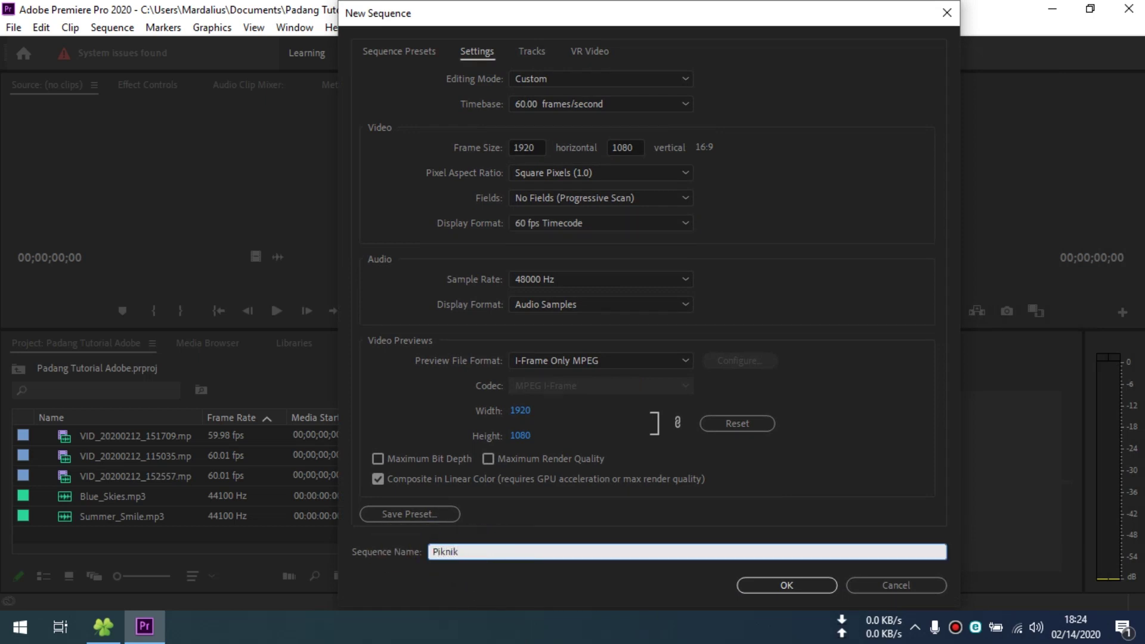
key(Return)
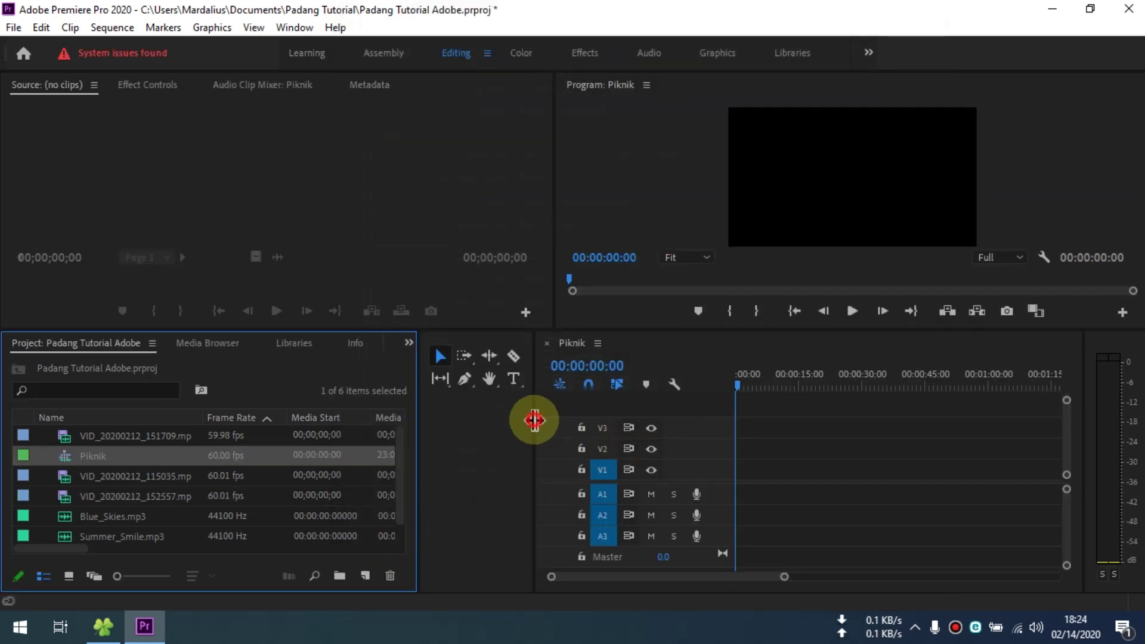
Resize the timeline, tools and Program monitor panels and widen the Project Name column for full clip names.
drag(535, 420, 437, 419)
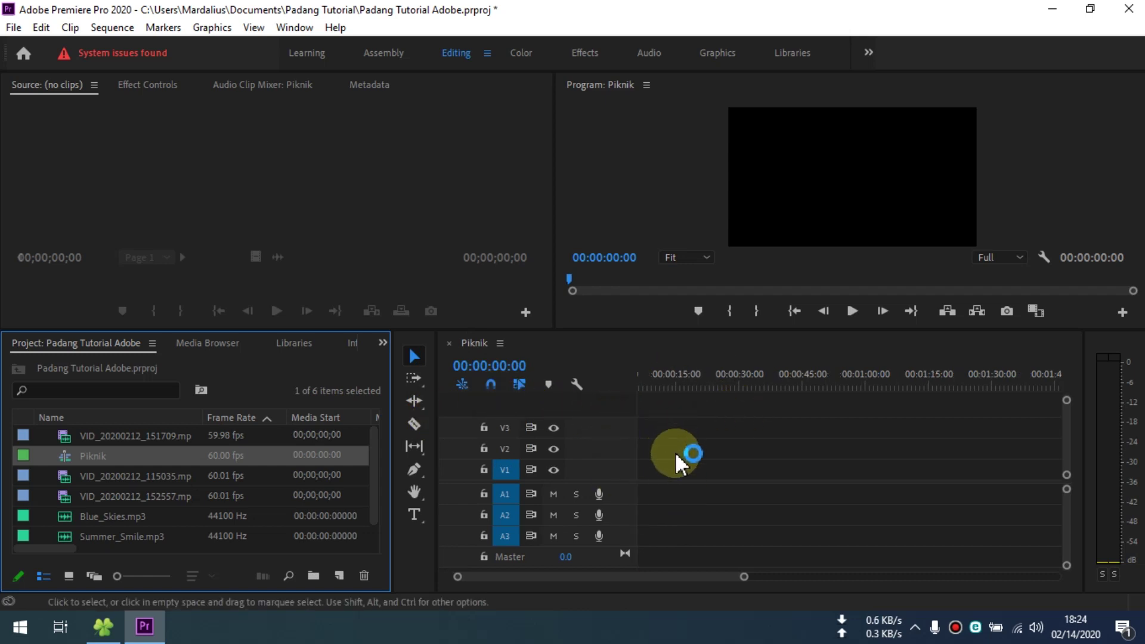
scroll(677, 463, down, 2)
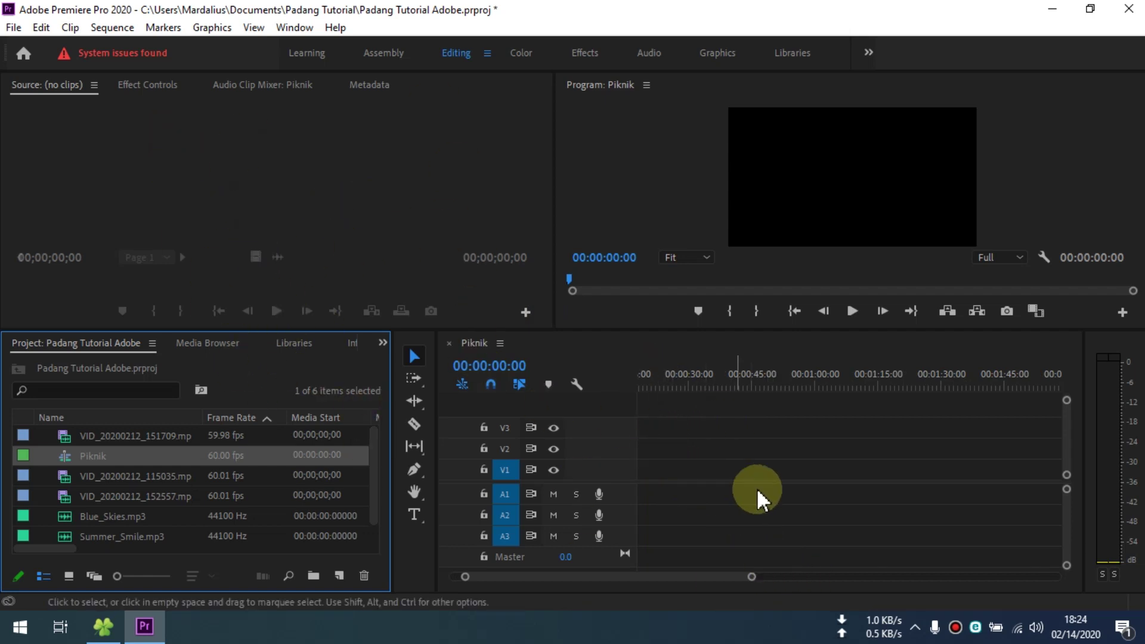
drag(437, 378, 479, 377)
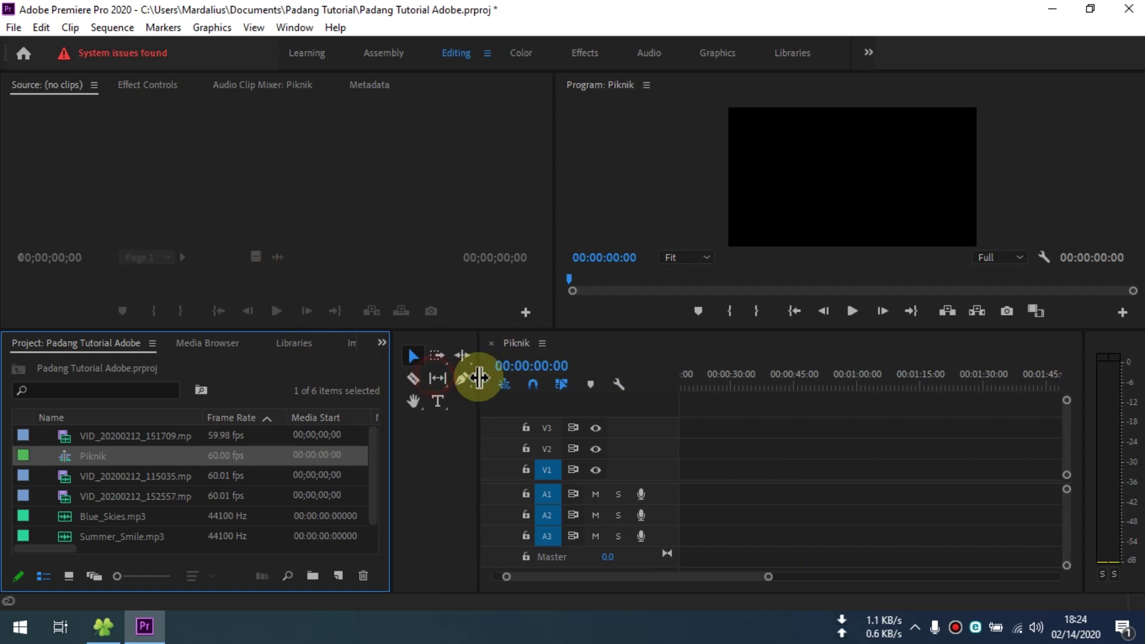
drag(555, 115, 507, 115)
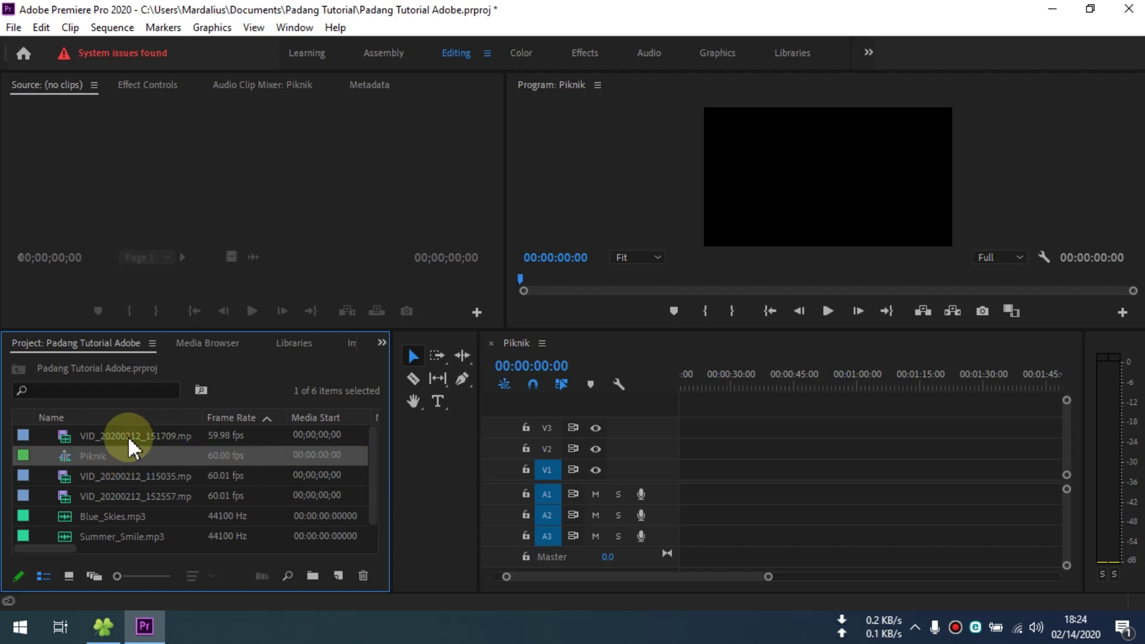
drag(207, 416, 252, 416)
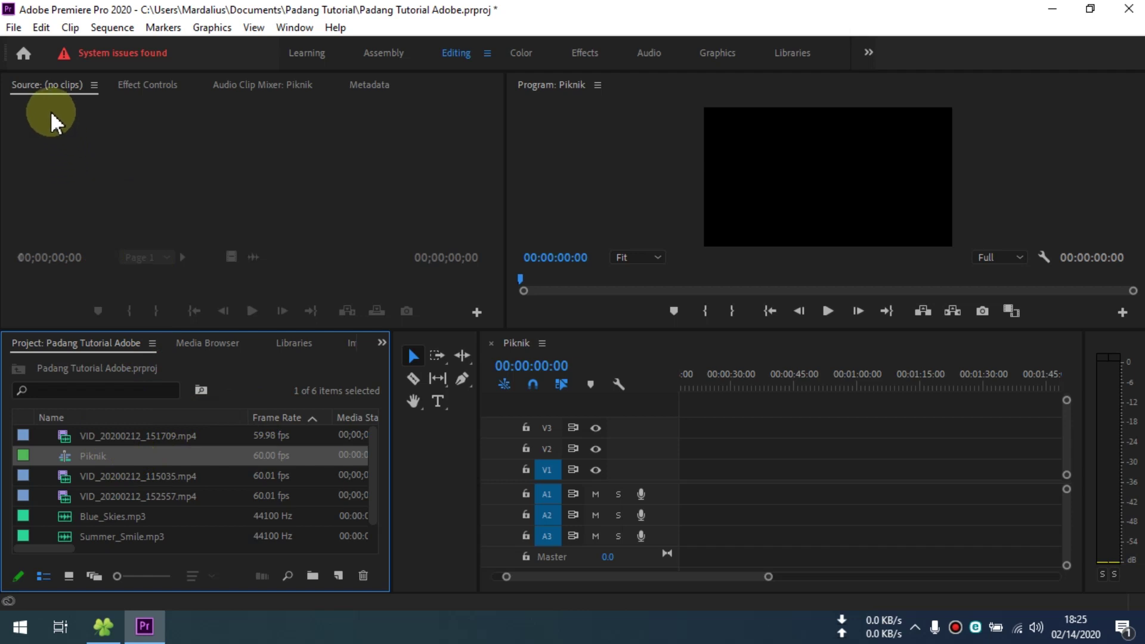
click(127, 437)
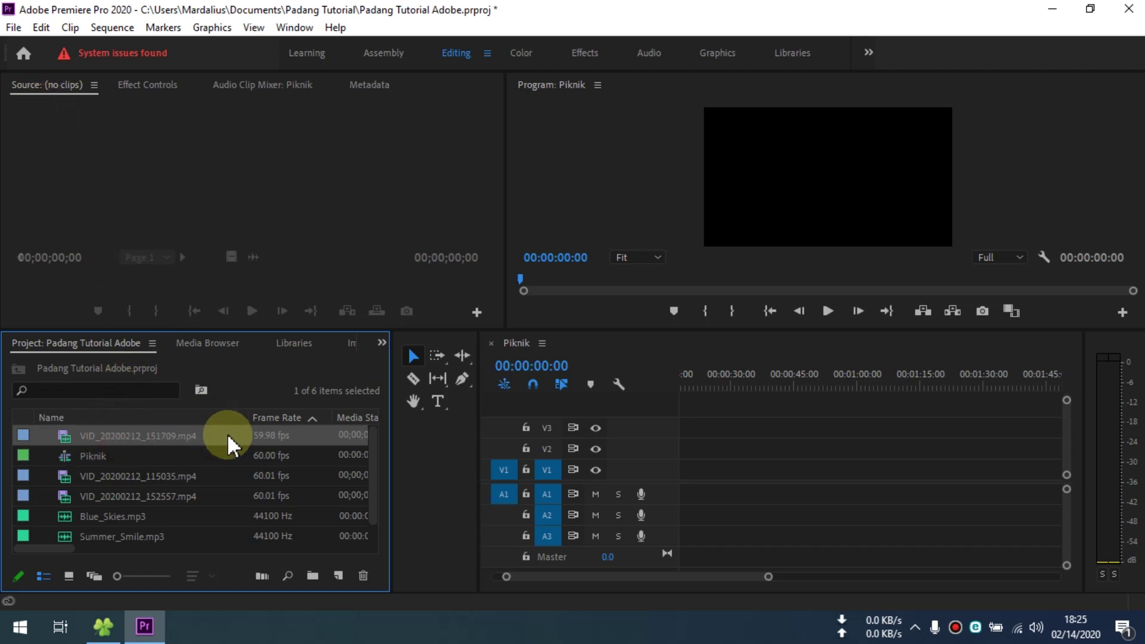
Preview VID_20200212_151709.mp4 in the Source monitor.
double_click(268, 435)
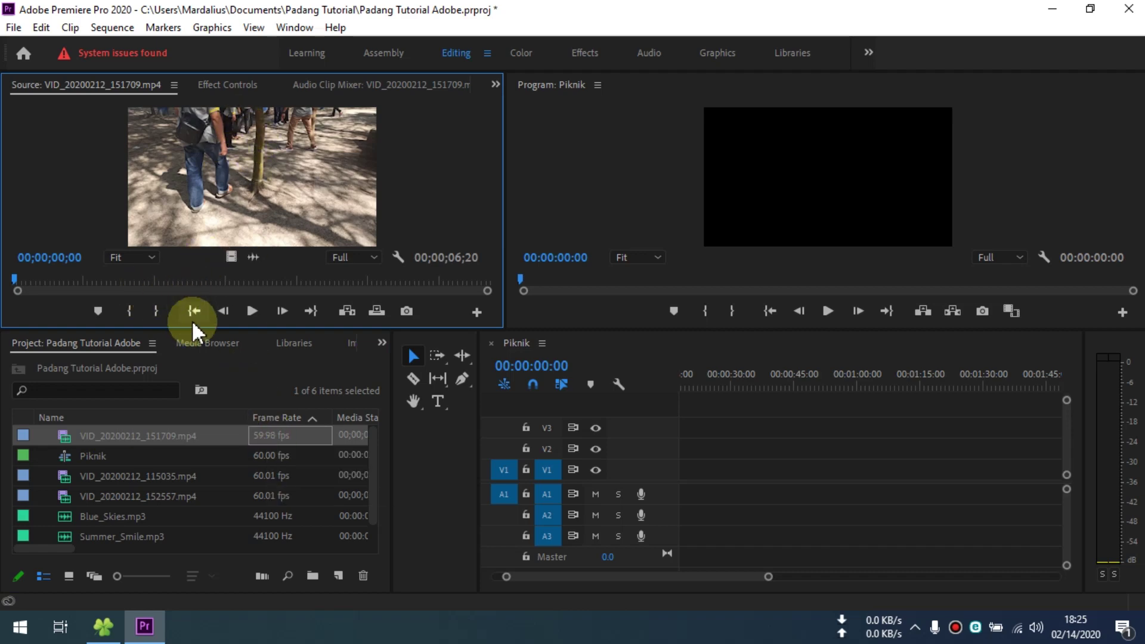
click(245, 309)
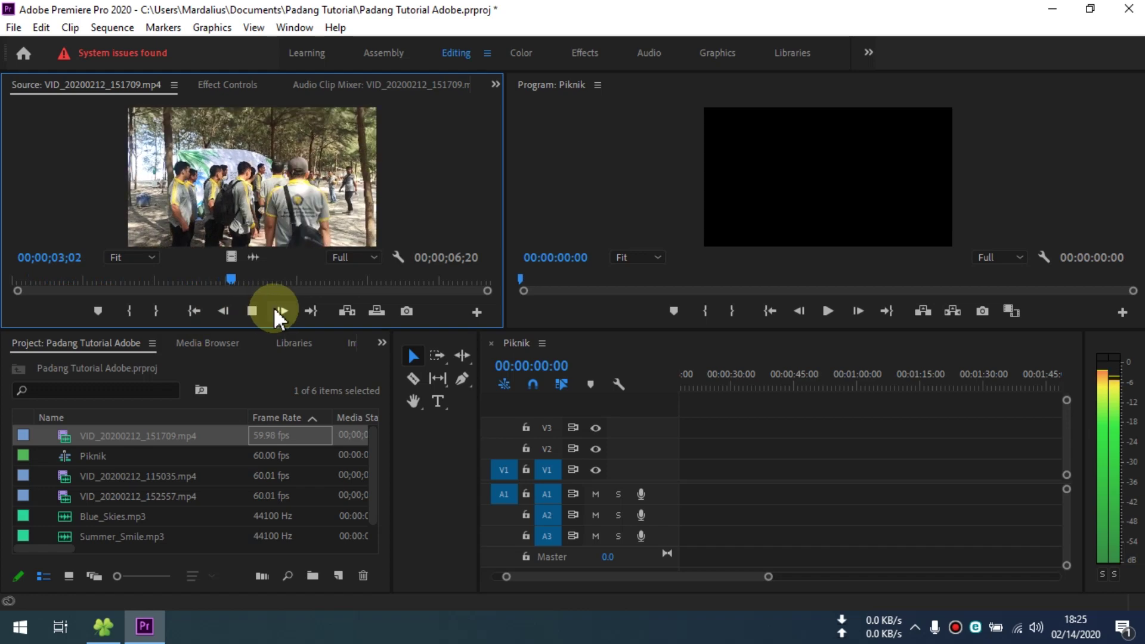
click(245, 311)
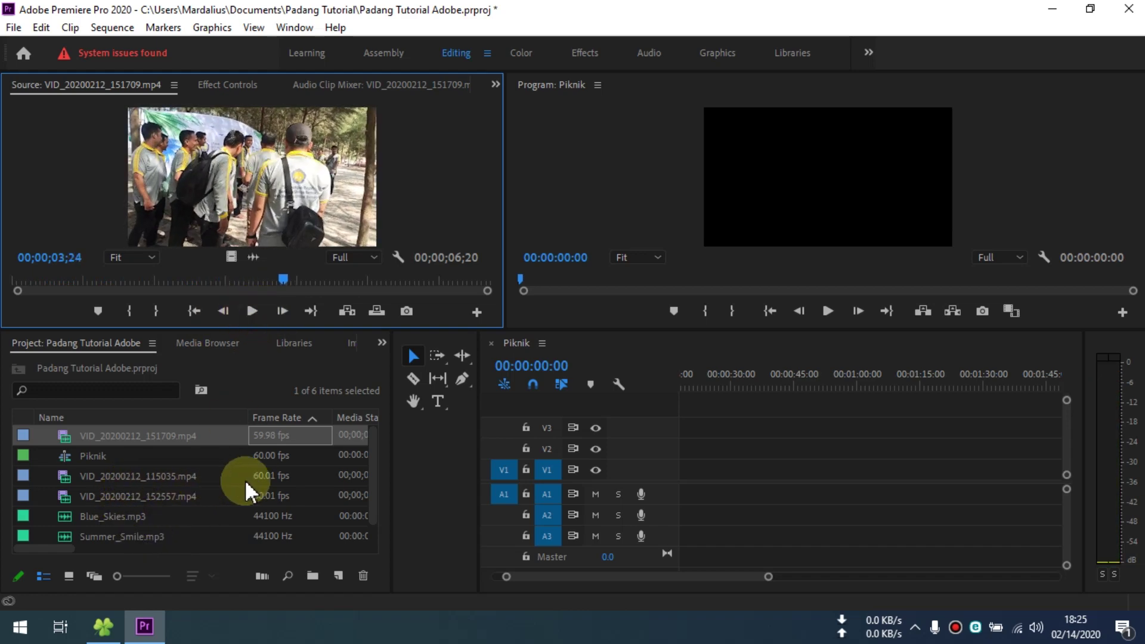
Load VID_20200212_115035.mp4, then VID_20200212_152557.mp4, and play and scrub through the latter.
double_click(276, 474)
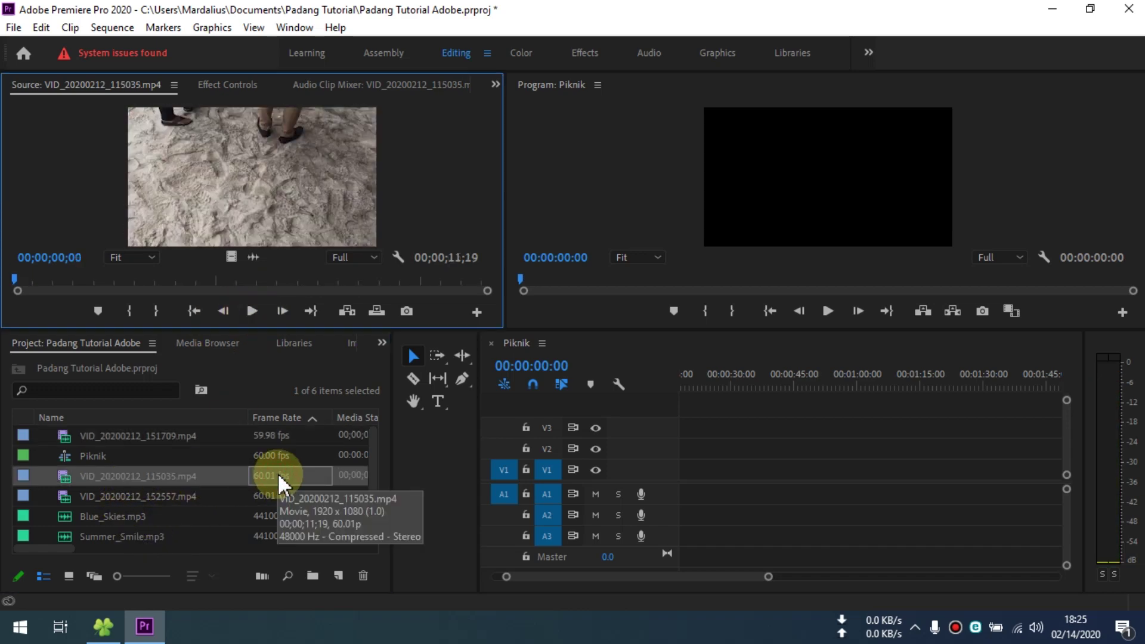
double_click(278, 498)
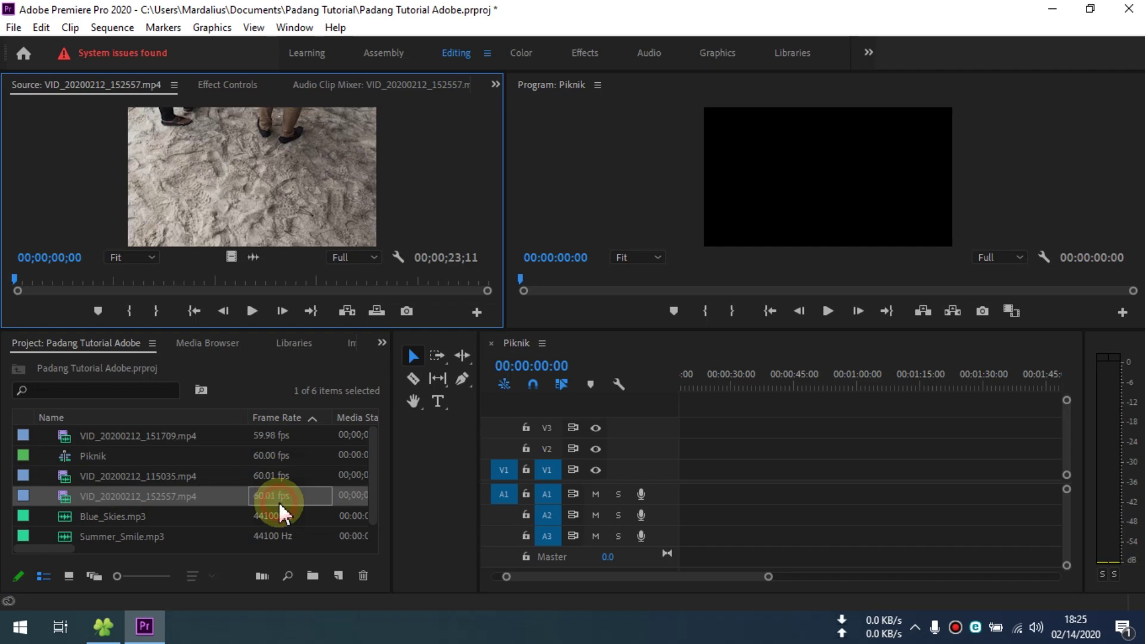
click(252, 309)
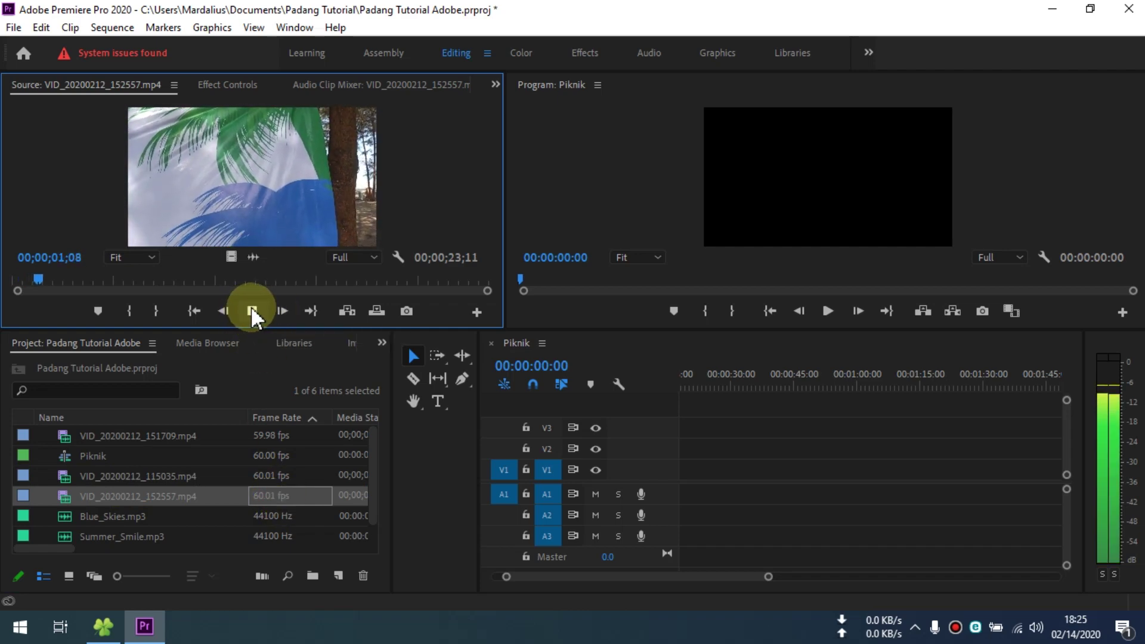
click(250, 306)
drag(63, 278, 42, 278)
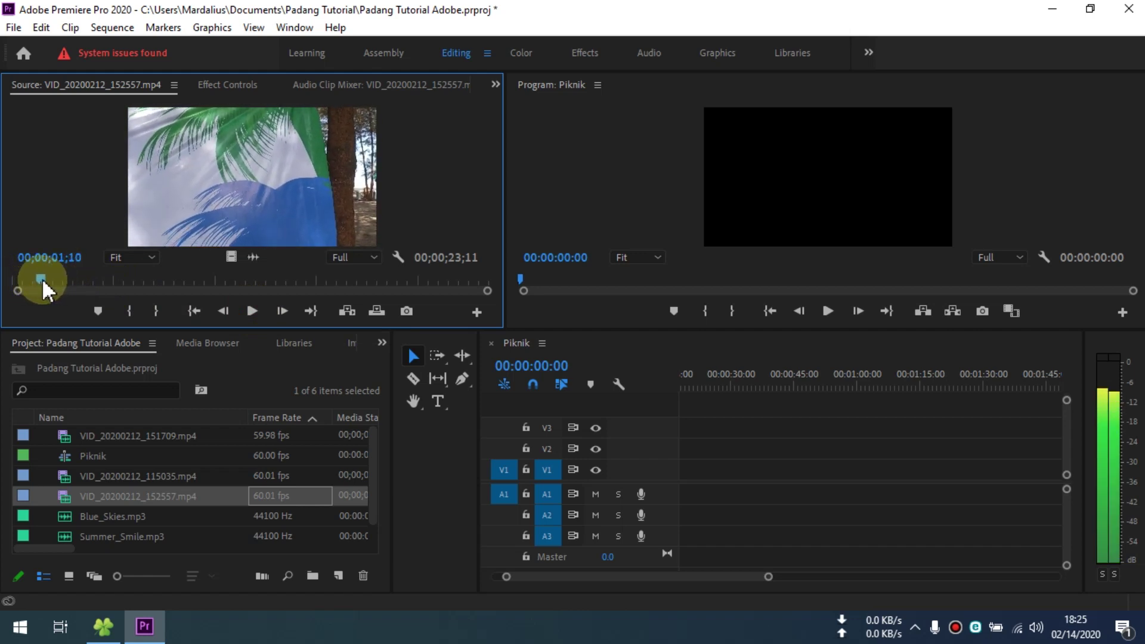
drag(41, 278, 69, 278)
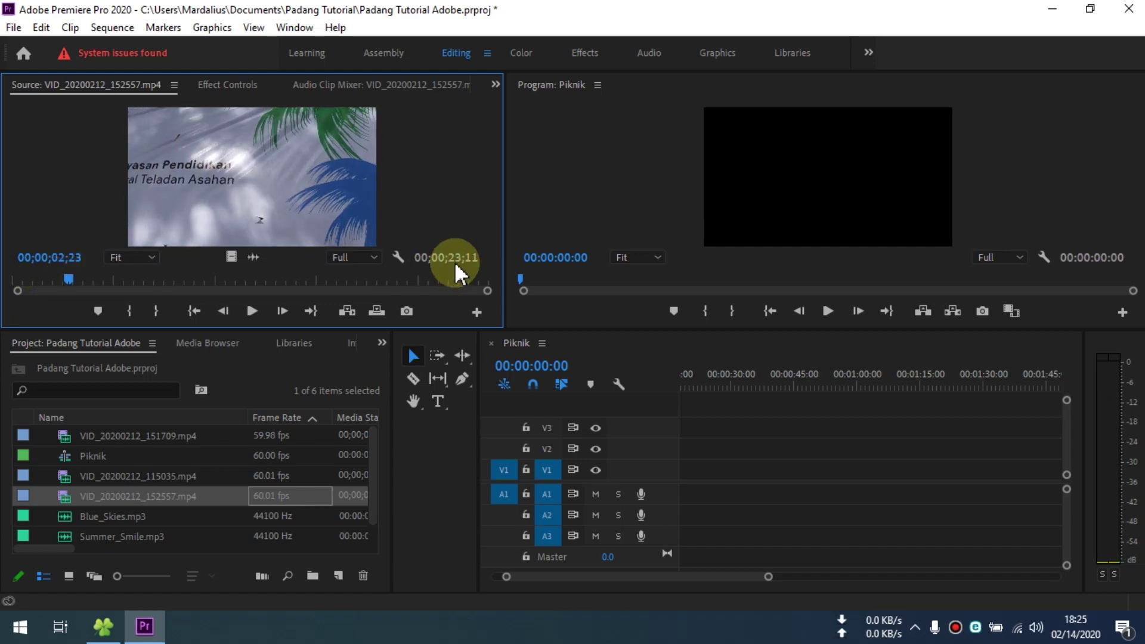
click(349, 256)
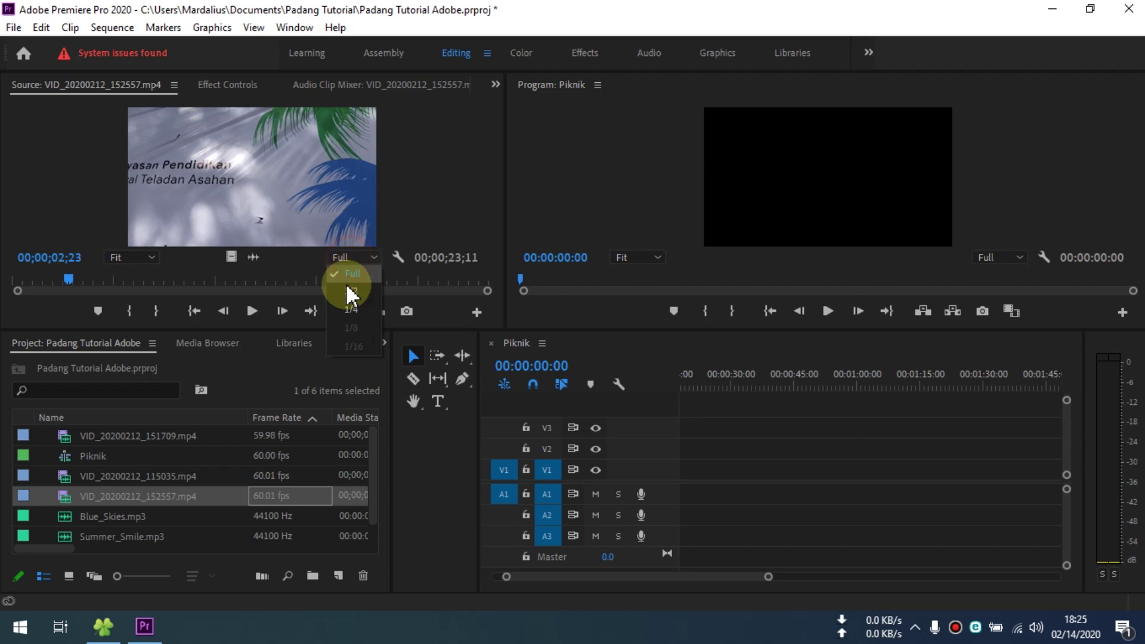
Lower the Source monitor playback resolution from Full to 1/2 and scrub the clip.
click(352, 291)
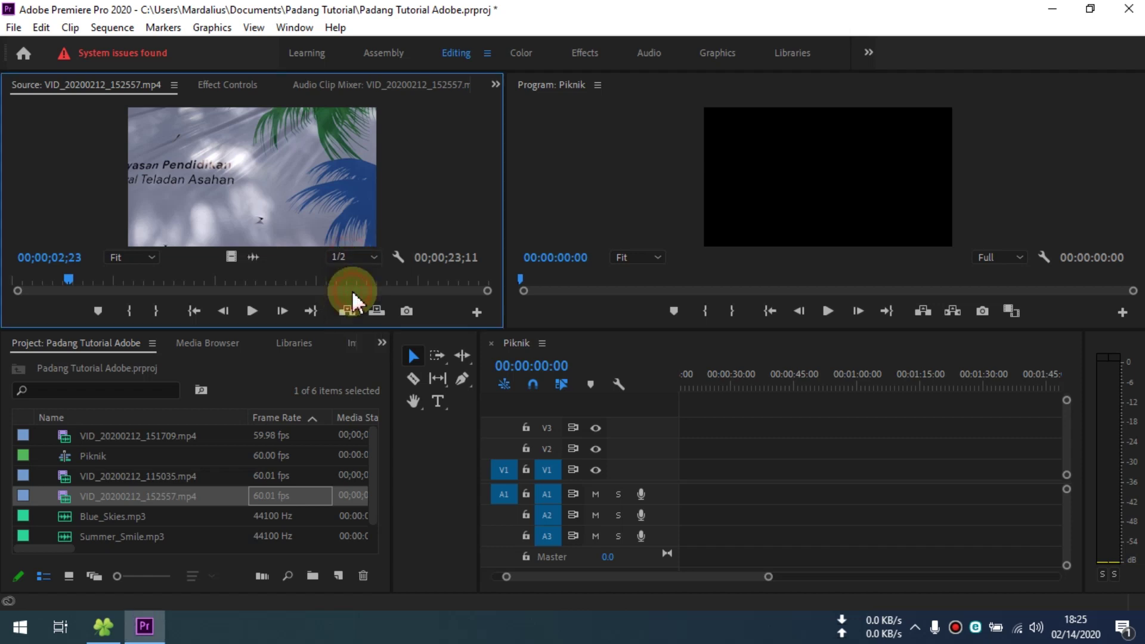
mouse_move(67, 276)
mouse_down()
mouse_move(111, 278)
mouse_move(39, 280)
mouse_up()
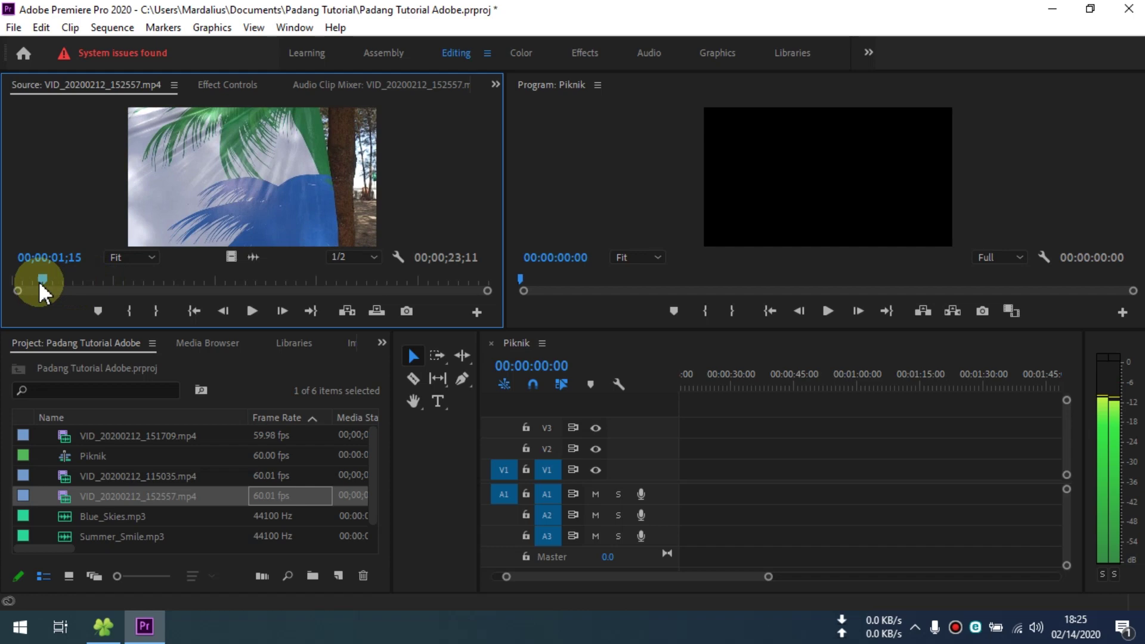
Mark In at 00;00;01;15 and Out at 00;00;17;01 for a 00;00;15;16 section.
click(128, 310)
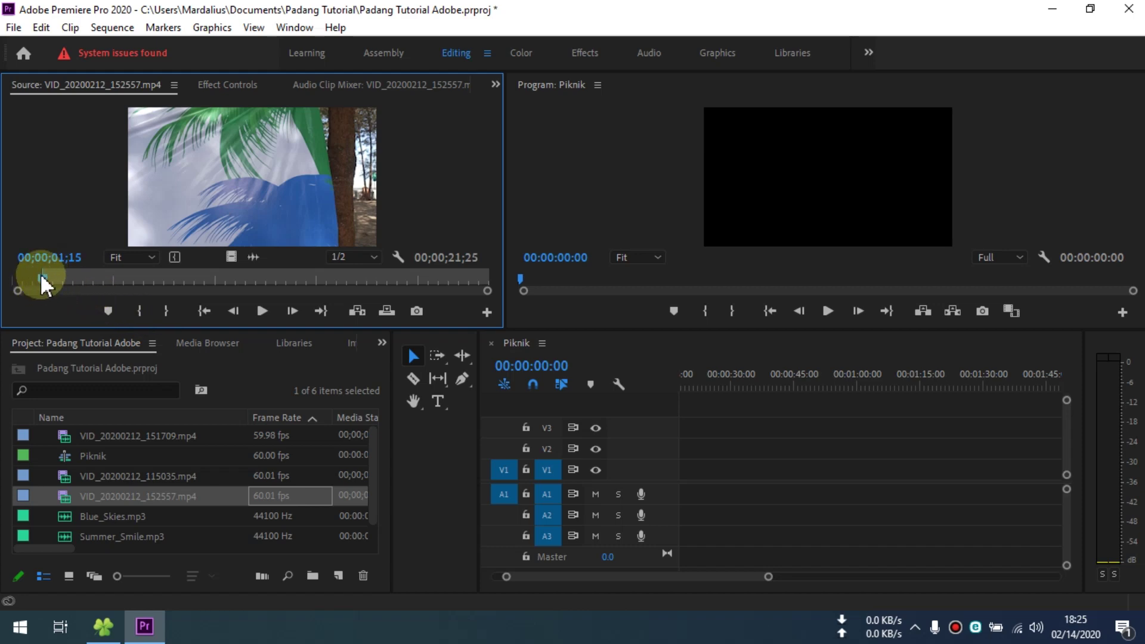
drag(41, 277, 216, 282)
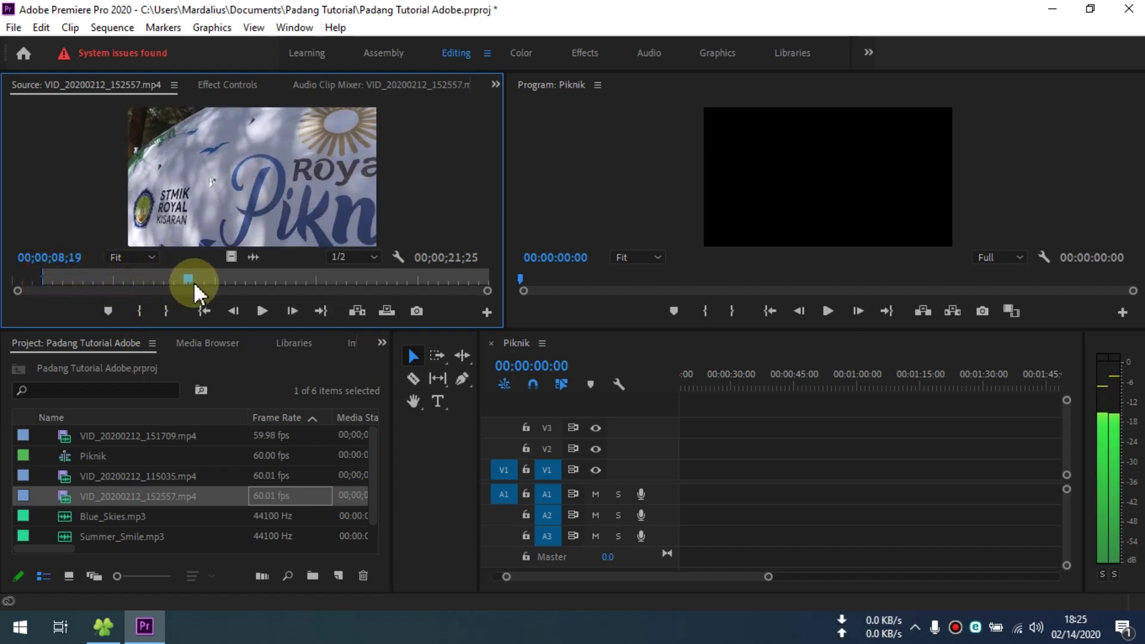
mouse_move(216, 281)
mouse_down()
mouse_move(367, 284)
mouse_move(356, 283)
mouse_up()
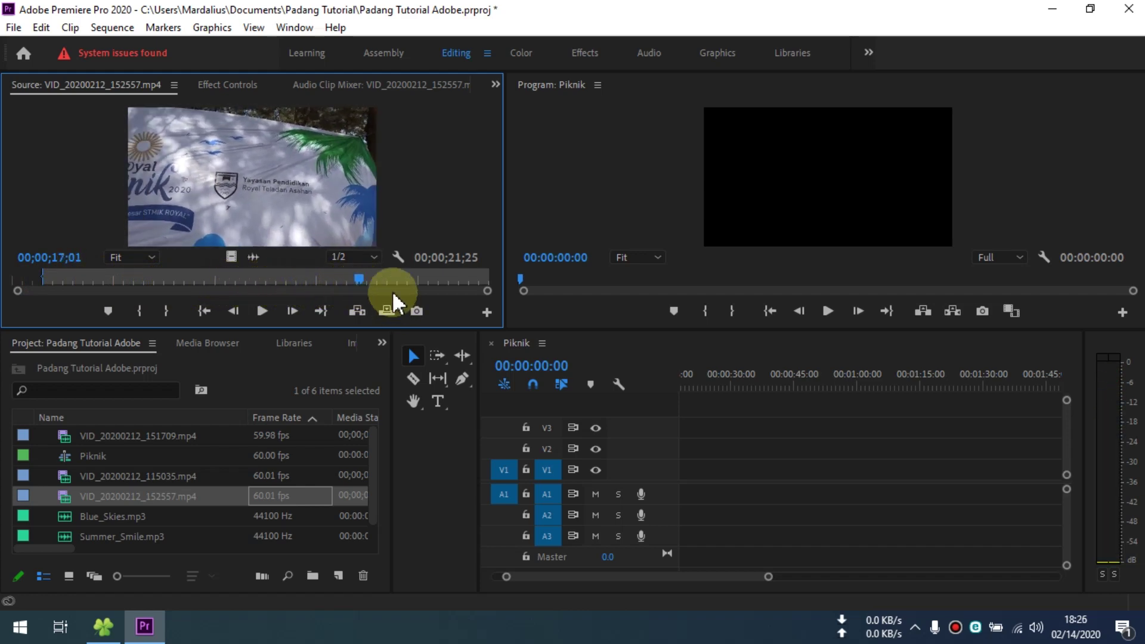
click(166, 310)
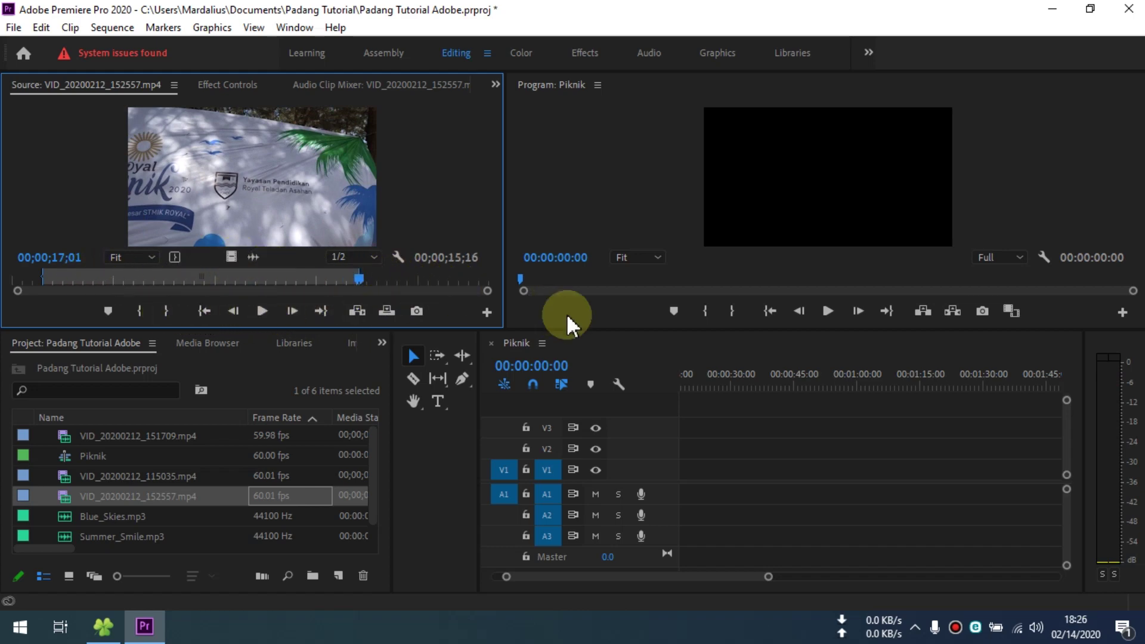
drag(236, 258, 783, 420)
drag(715, 481, 263, 265)
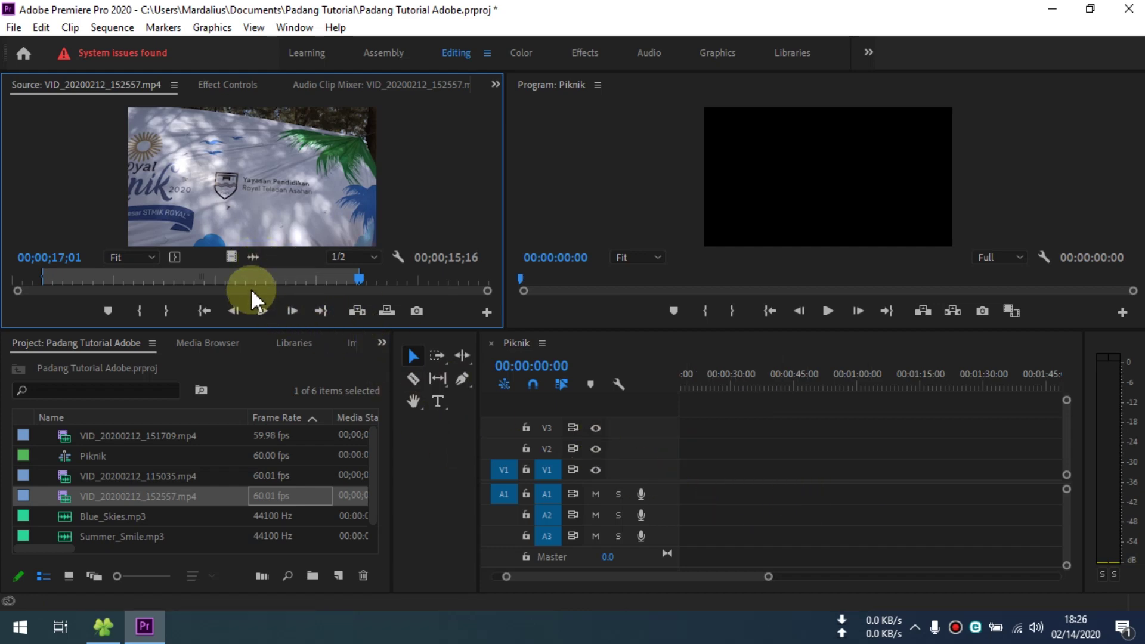
Place the marked clip at the start of V1, turning off the mismatch prompt and keeping existing settings.
click(233, 258)
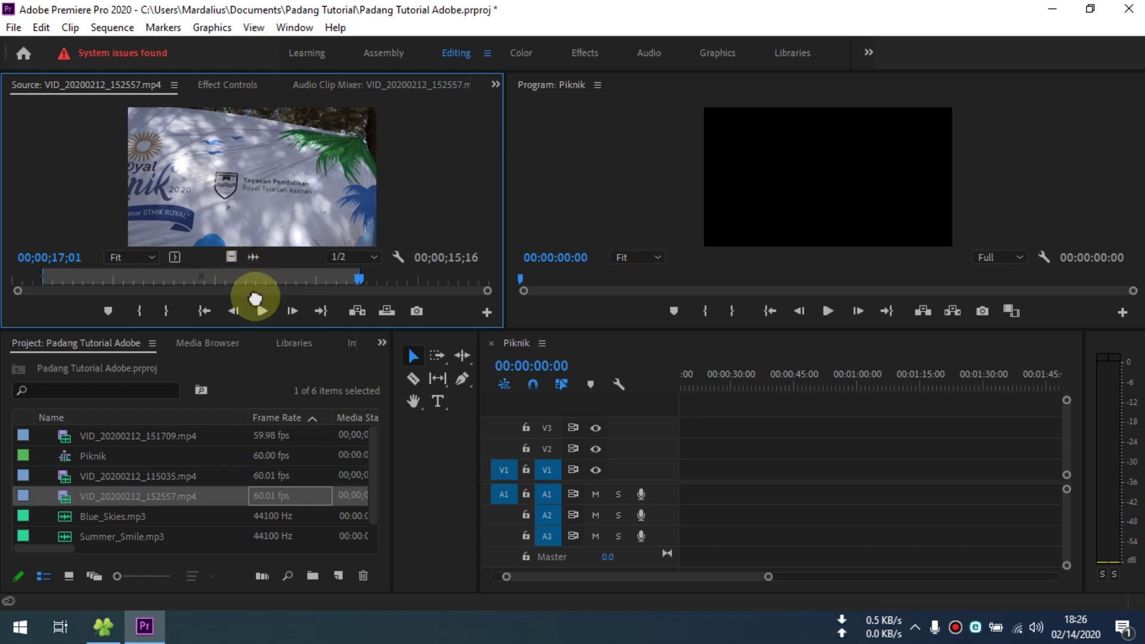
mouse_move(335, 365)
mouse_down()
mouse_move(716, 478)
mouse_move(679, 473)
mouse_move(705, 550)
mouse_up()
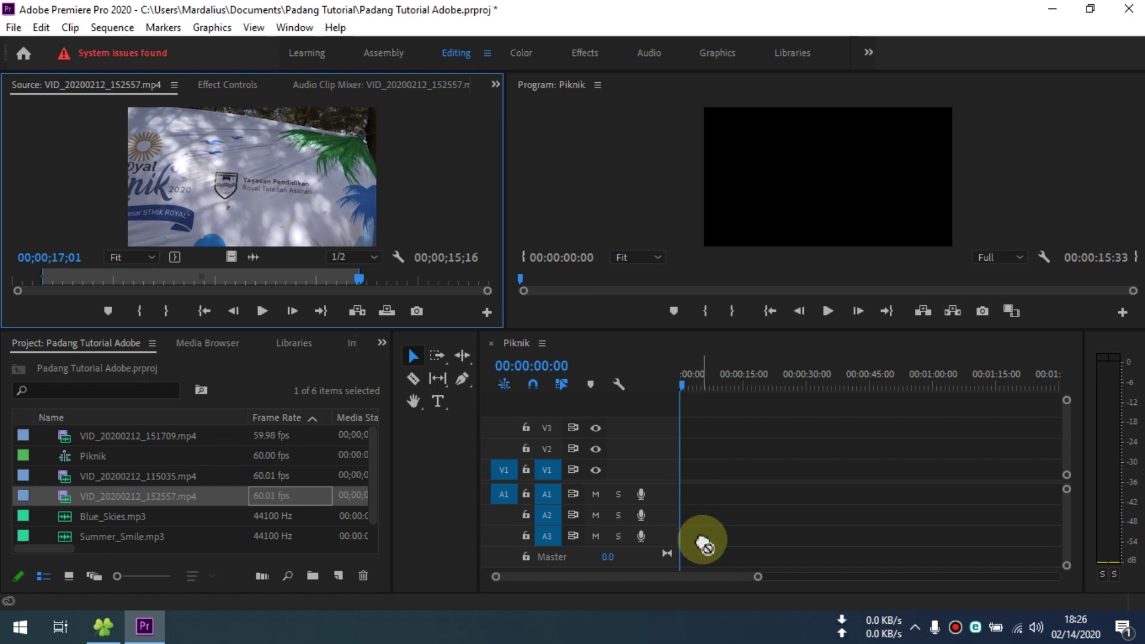
drag(706, 550, 682, 474)
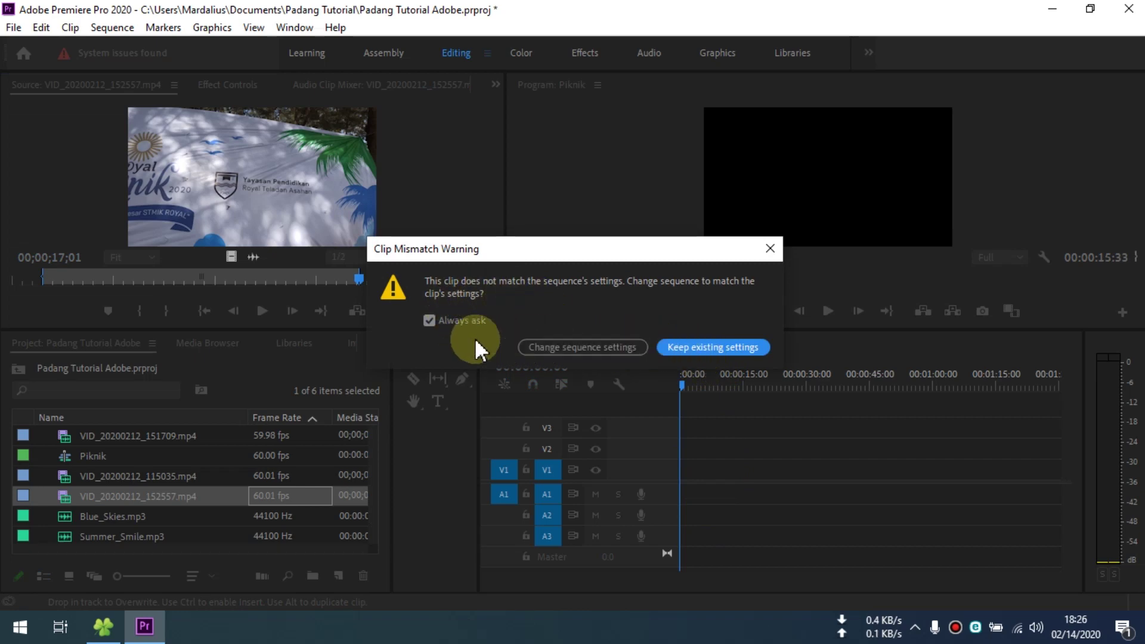
click(429, 320)
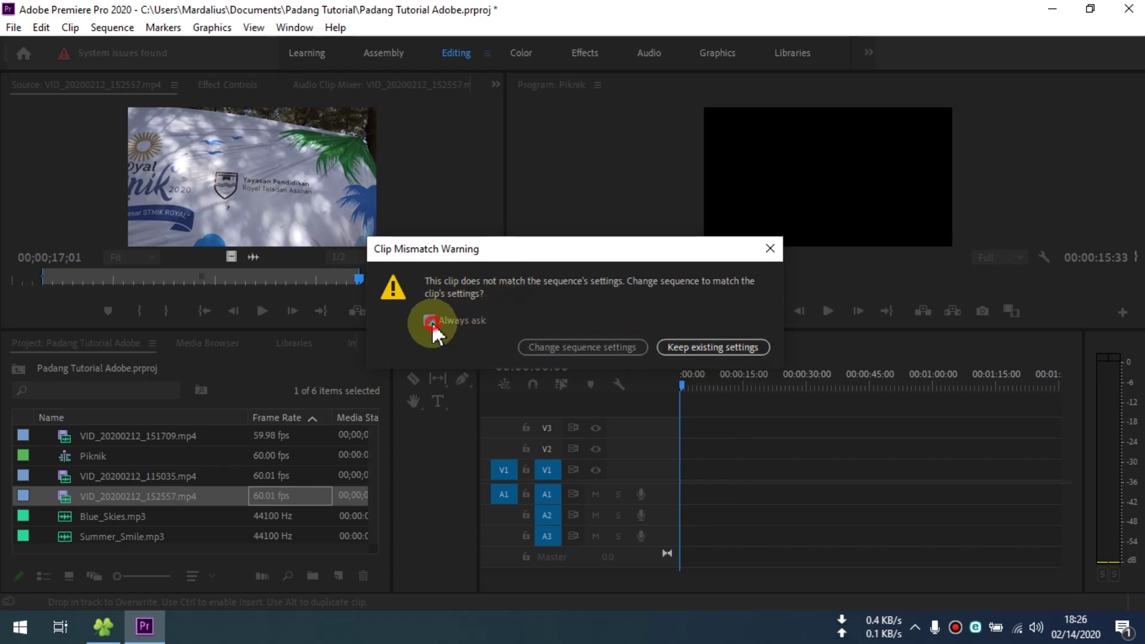
click(712, 347)
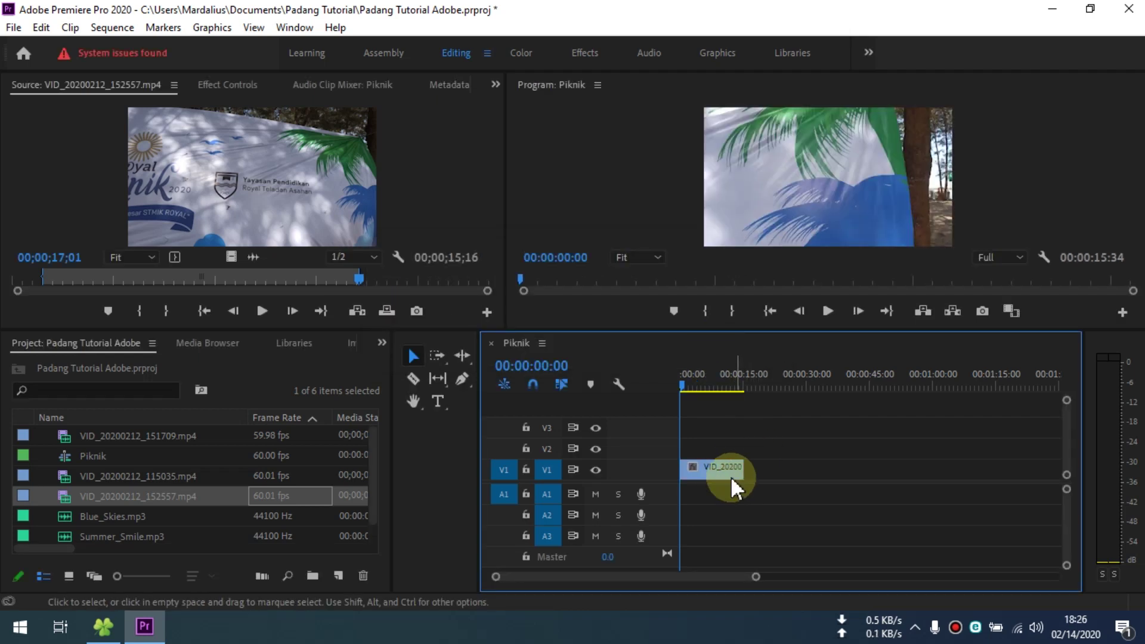
Play the Piknik sequence, then drop the source clip's audio onto A1 beneath its video.
click(828, 312)
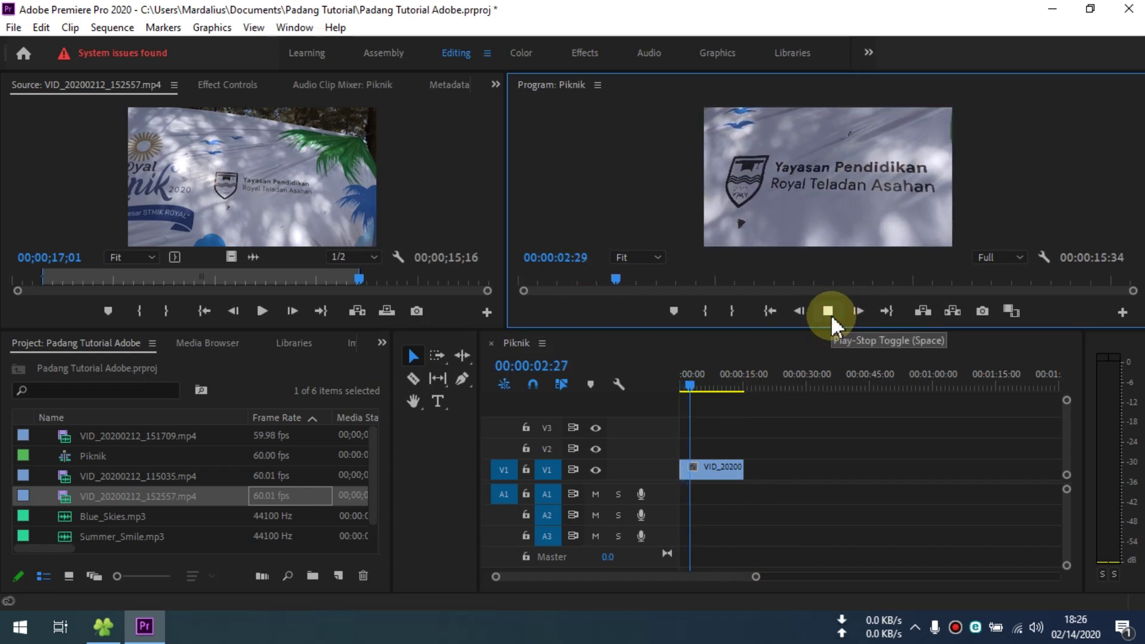
click(831, 313)
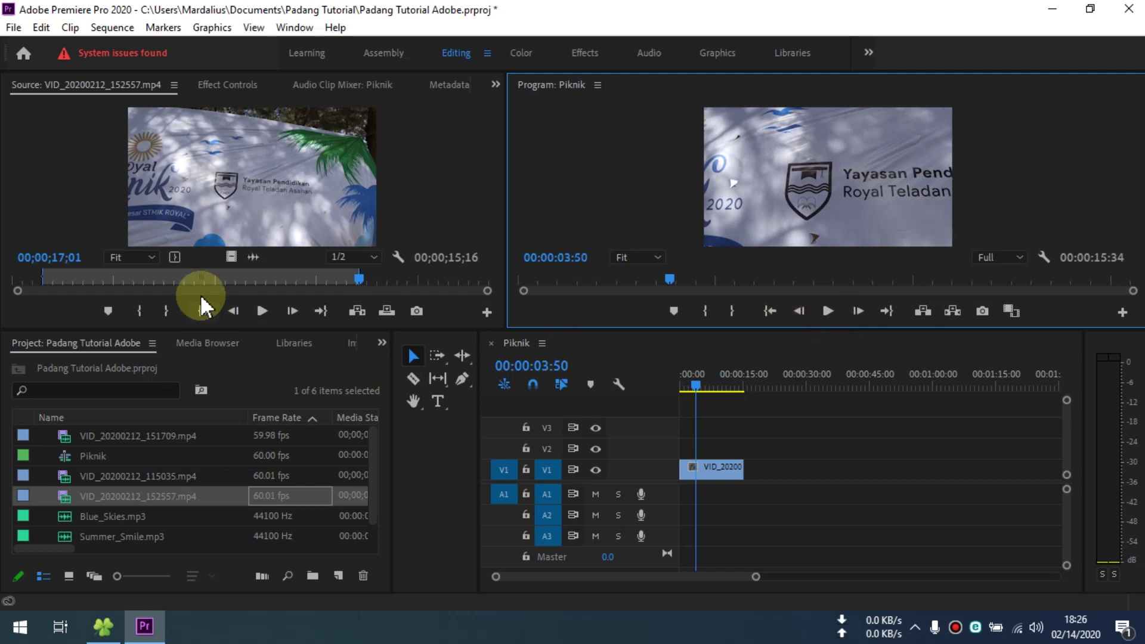
click(254, 261)
drag(255, 261, 675, 494)
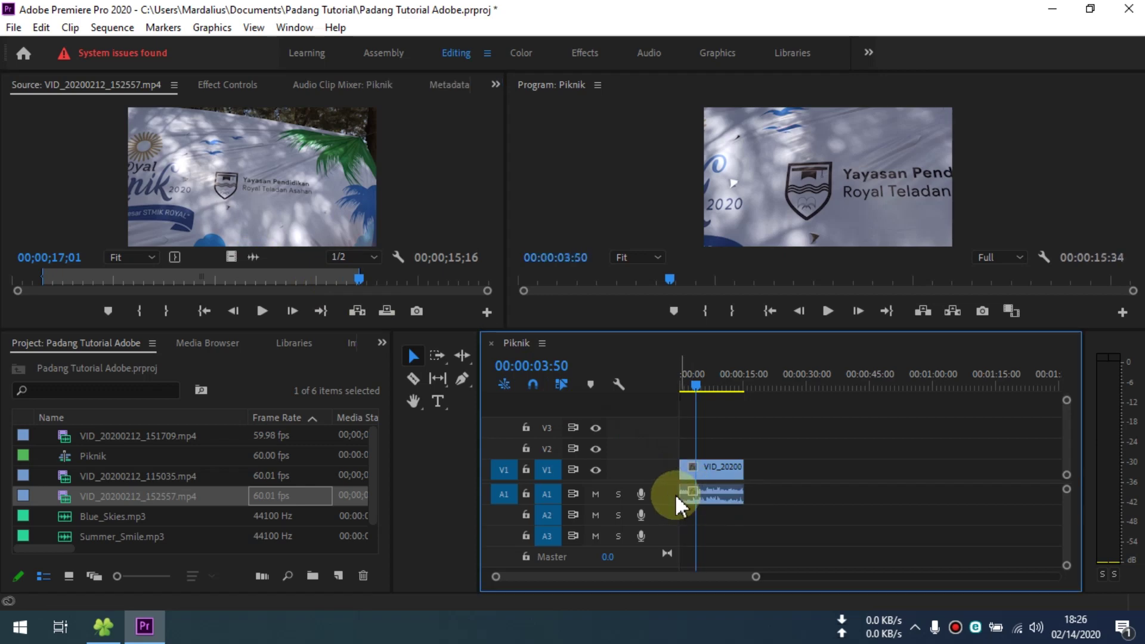
Select the V1 video and A1 audio clips together and open their context menu.
click(721, 475)
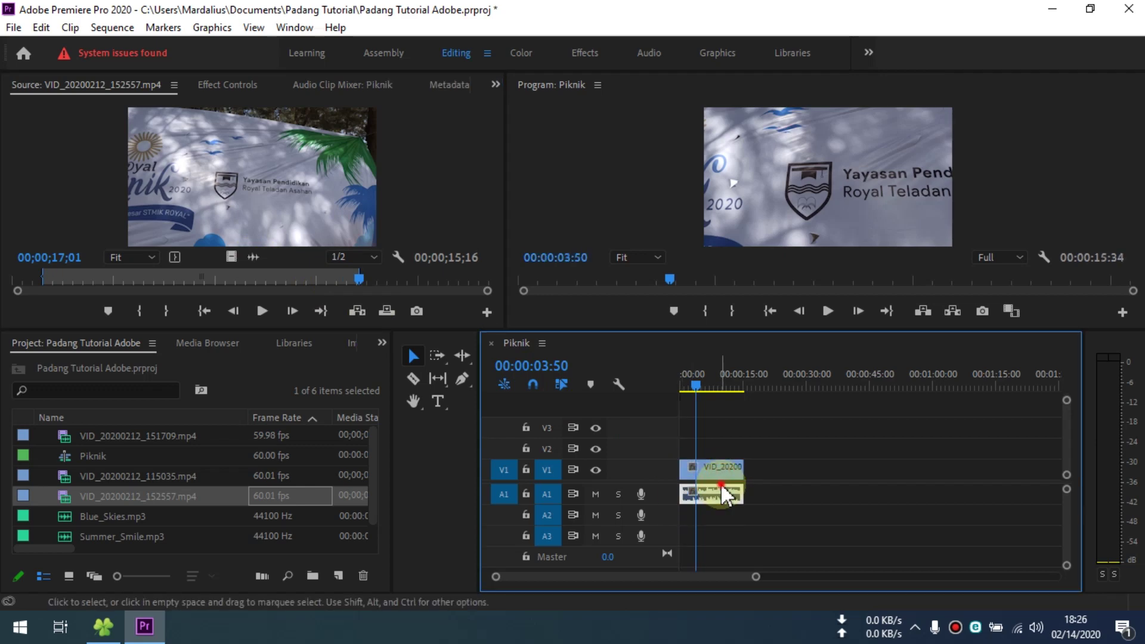
alt+click(723, 486)
drag(777, 470, 711, 496)
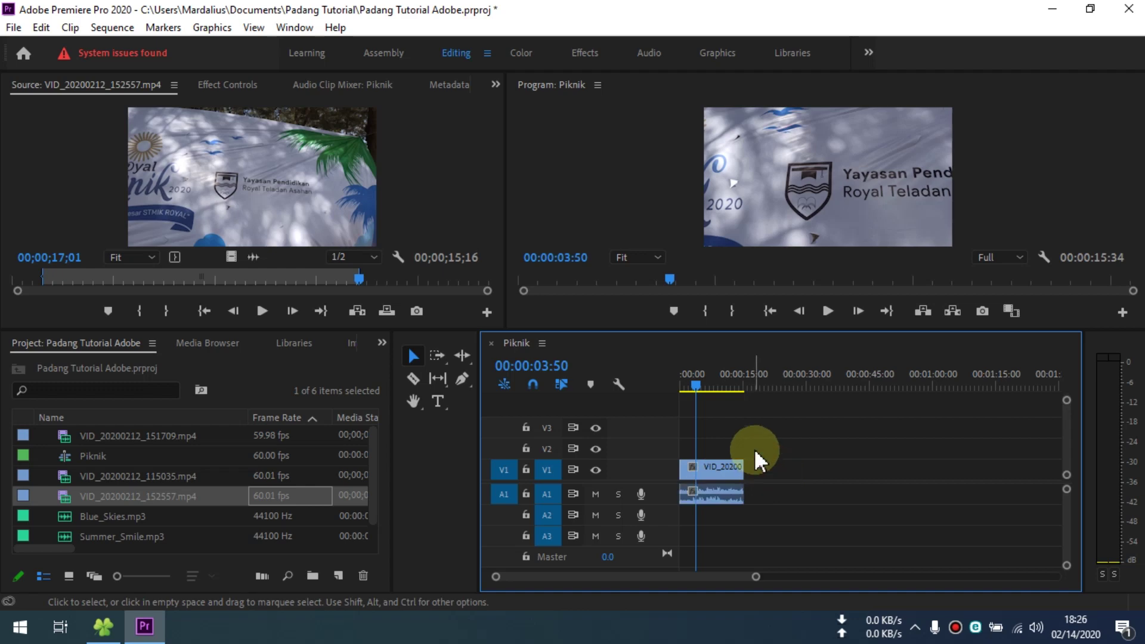
right_click(717, 470)
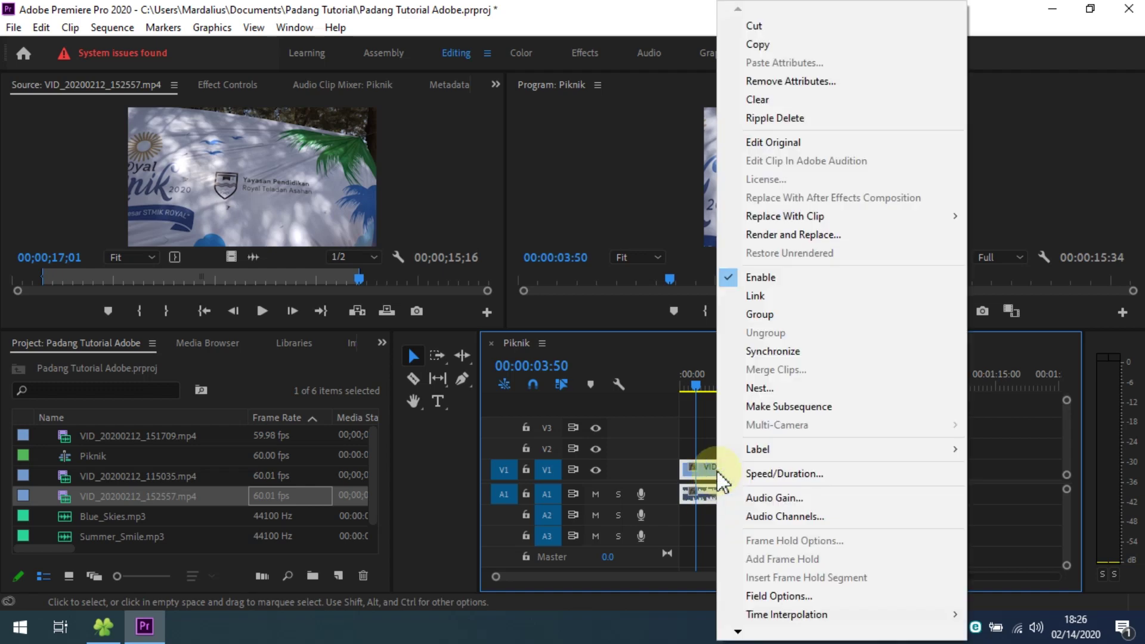
Link the V1 video and A1 audio clips and test moving them together along the timeline.
click(768, 302)
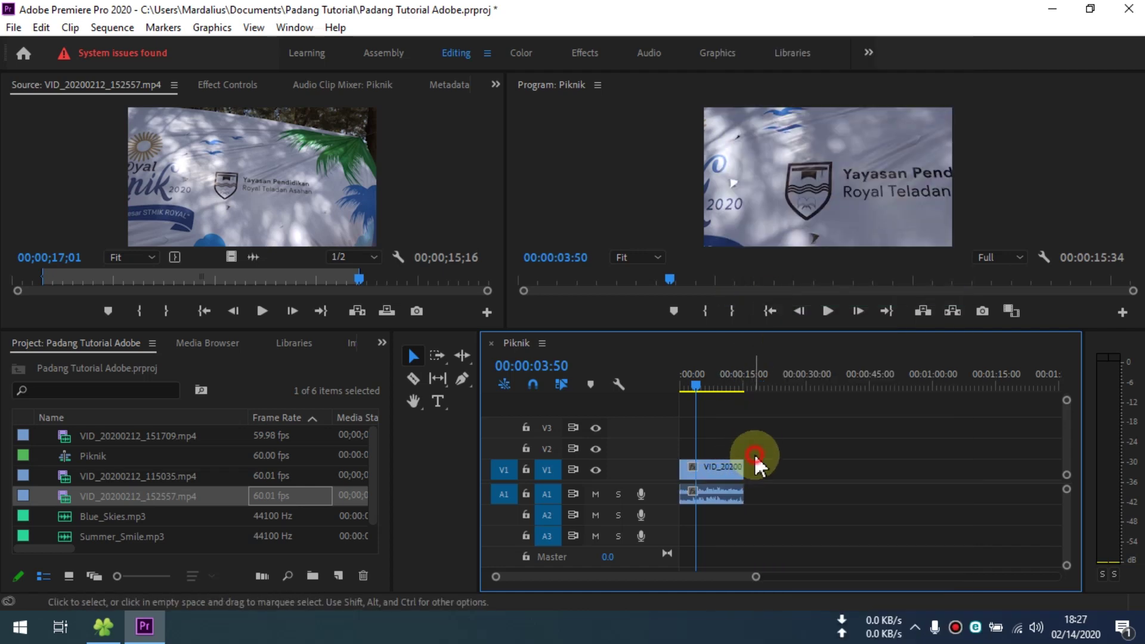
mouse_move(722, 467)
mouse_down()
mouse_move(781, 472)
mouse_move(729, 477)
mouse_up()
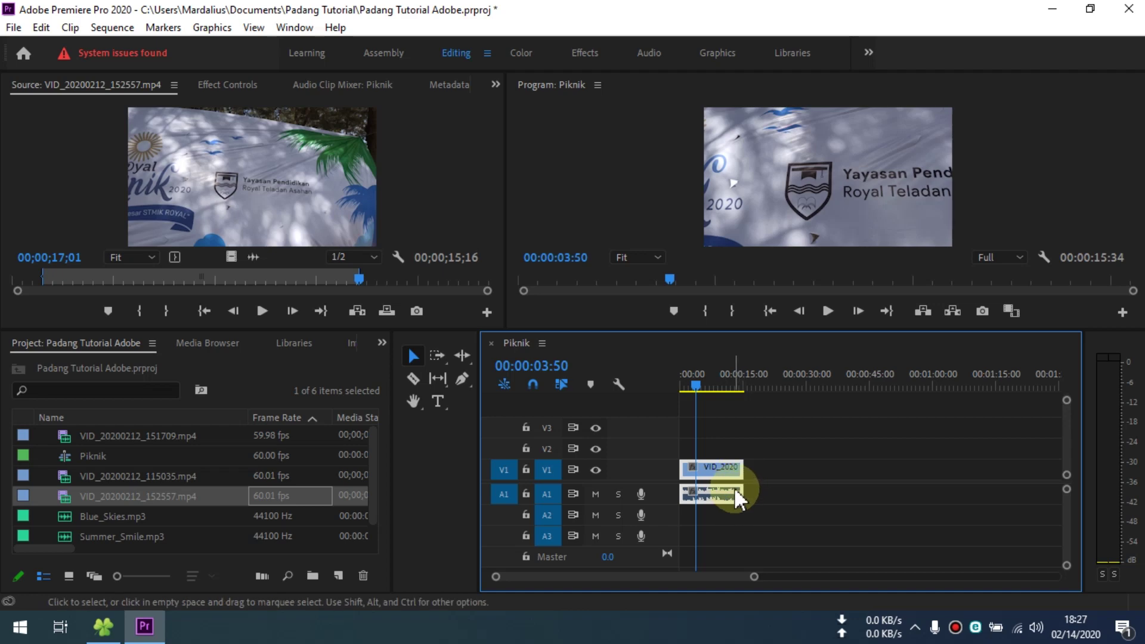
drag(727, 488, 734, 500)
Unlink the audio from the video clip and delete the A1 audio clip.
right_click(731, 500)
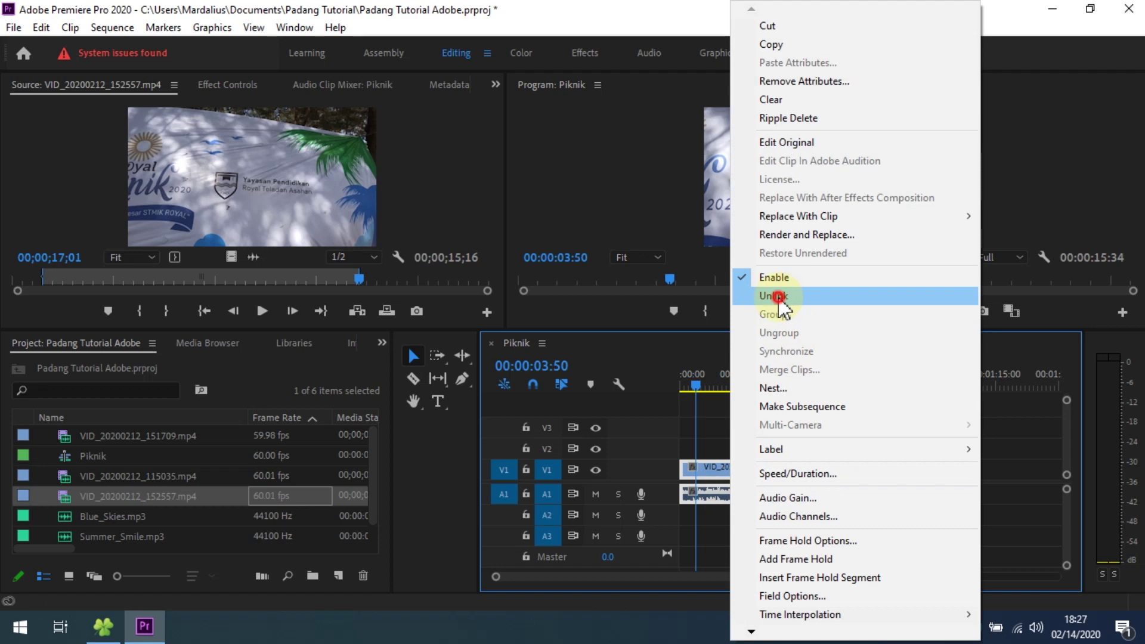
click(778, 296)
click(735, 466)
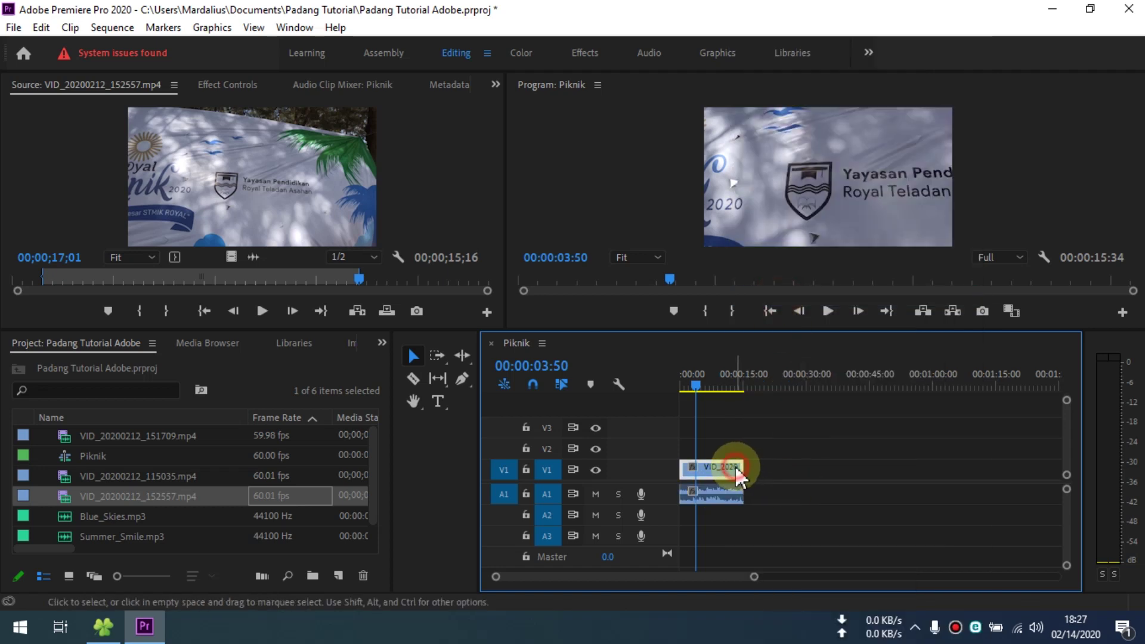
click(731, 488)
click(732, 472)
click(729, 494)
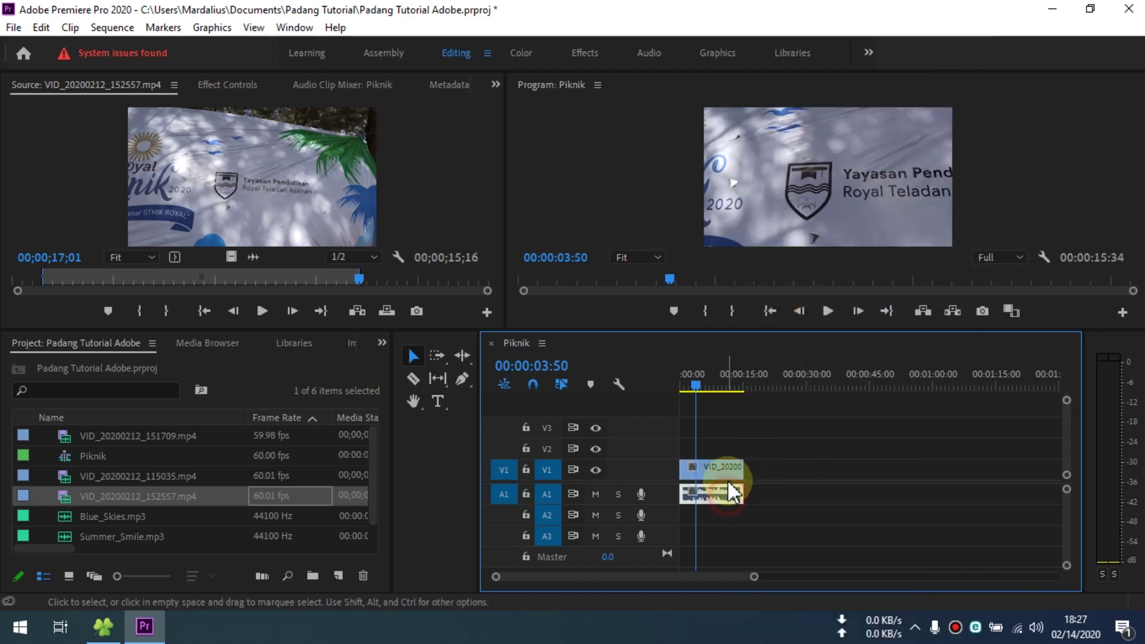
click(726, 473)
click(727, 490)
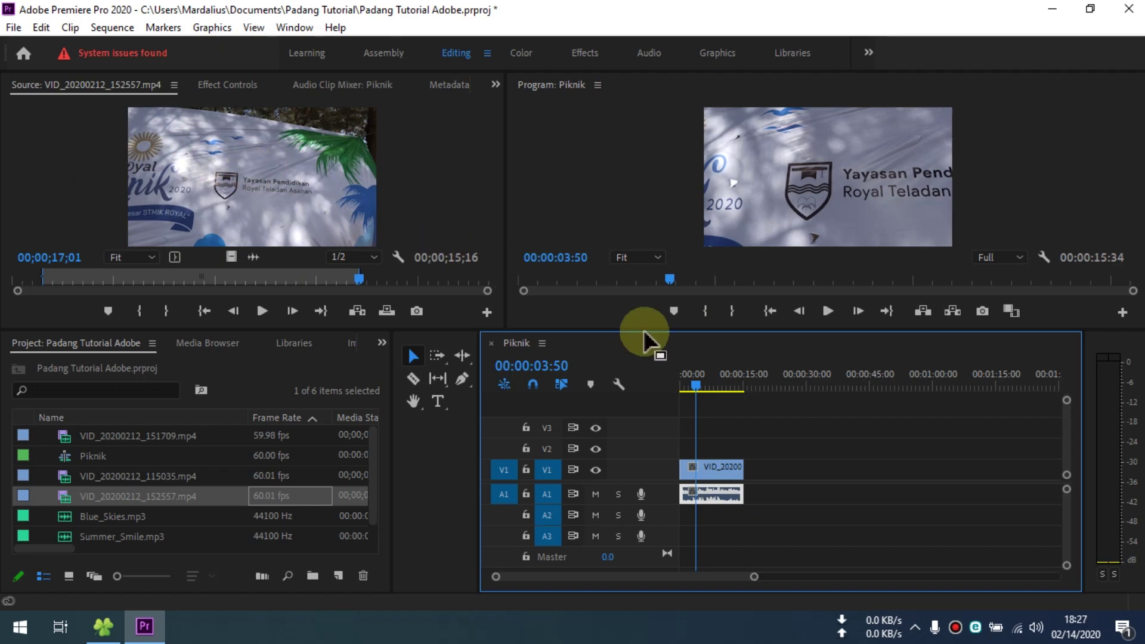
key(Delete)
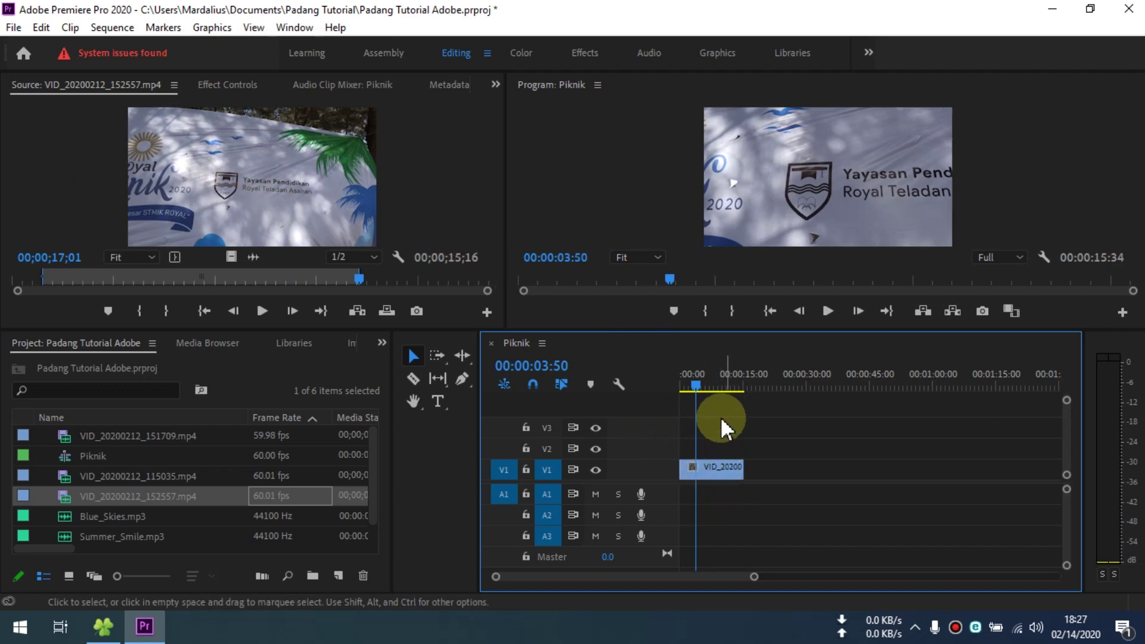
mouse_move(696, 385)
mouse_down()
mouse_move(712, 384)
mouse_move(681, 386)
mouse_up()
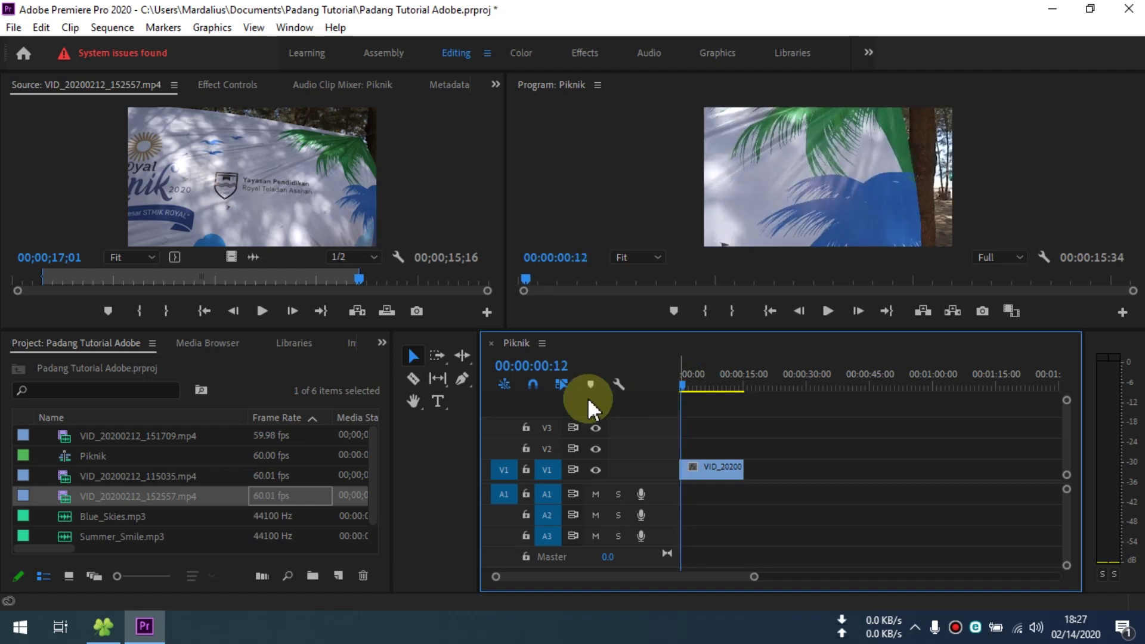
Add Blue_Skies.mp3 to A1 and try adjusting the V1 clip's end point with the trim cursor.
scroll(122, 467, down, 1)
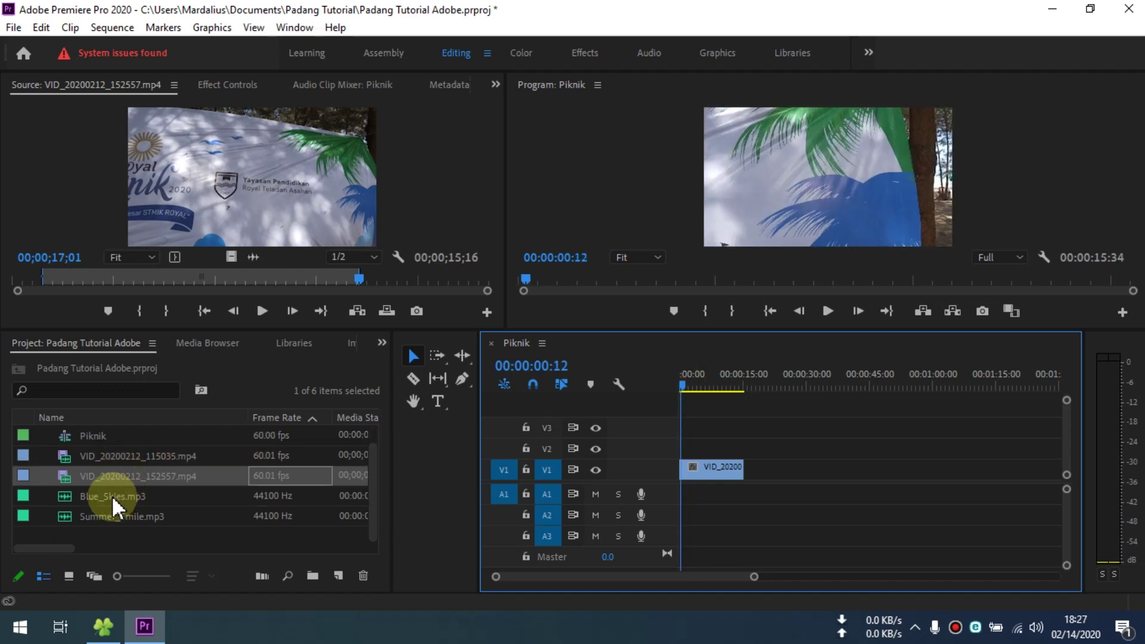
mouse_move(97, 496)
mouse_down()
mouse_move(476, 563)
mouse_move(680, 495)
mouse_up()
click(839, 497)
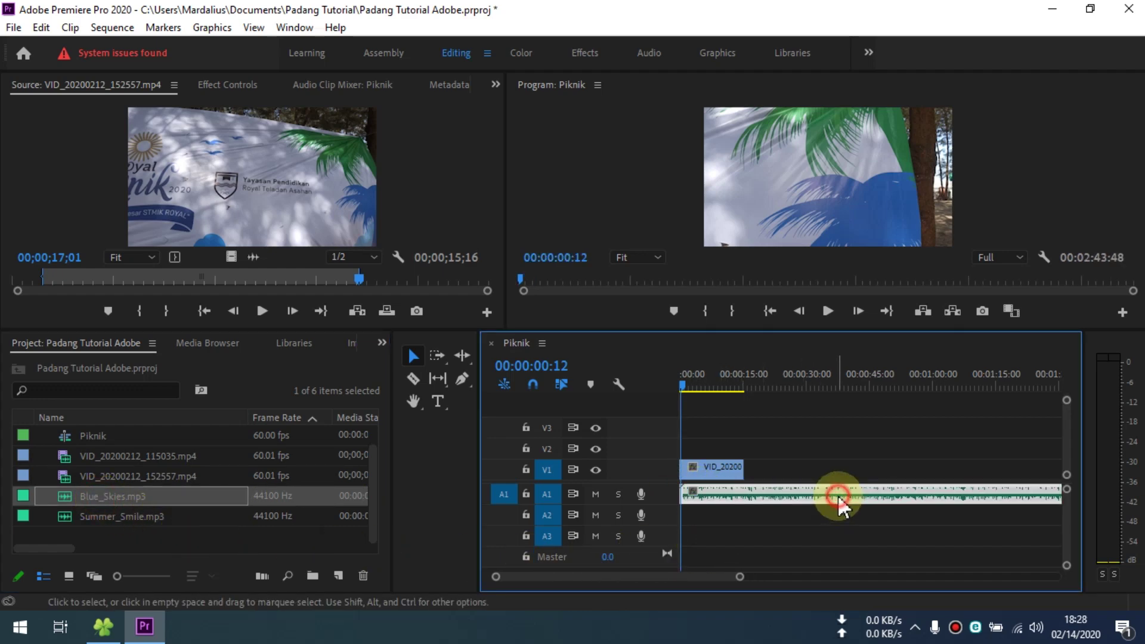
click(731, 466)
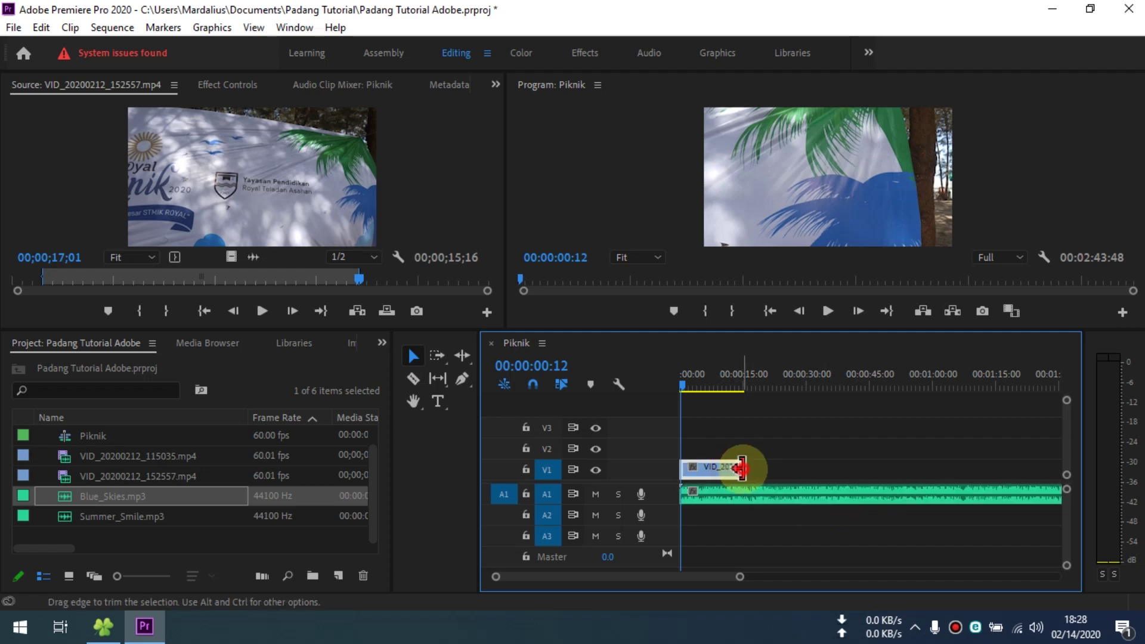
drag(741, 468, 747, 469)
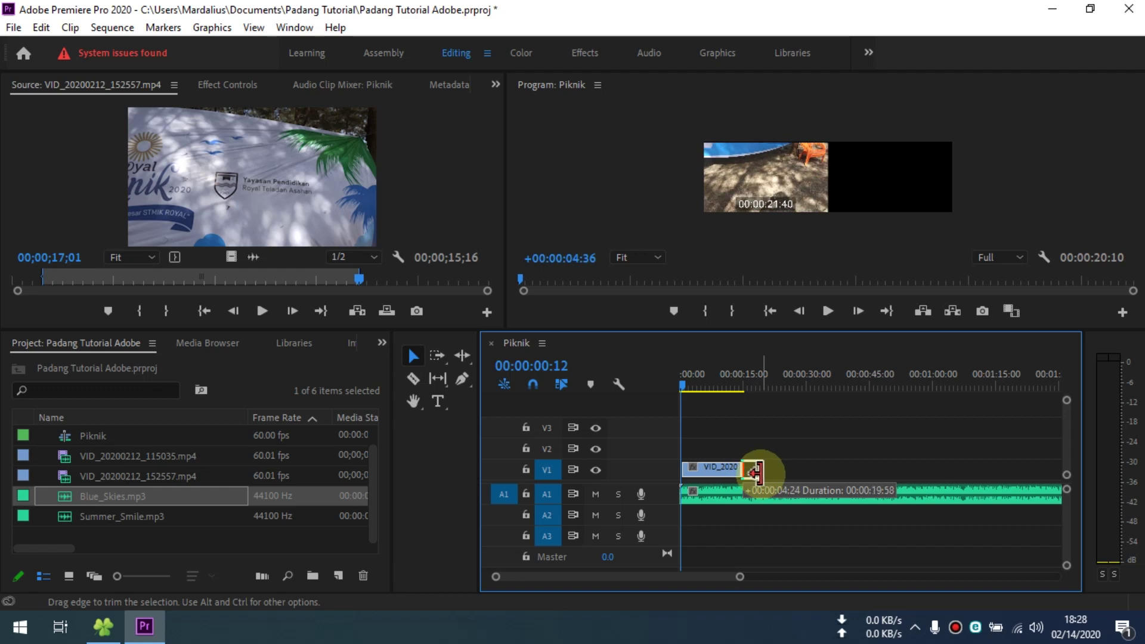
drag(748, 470, 742, 469)
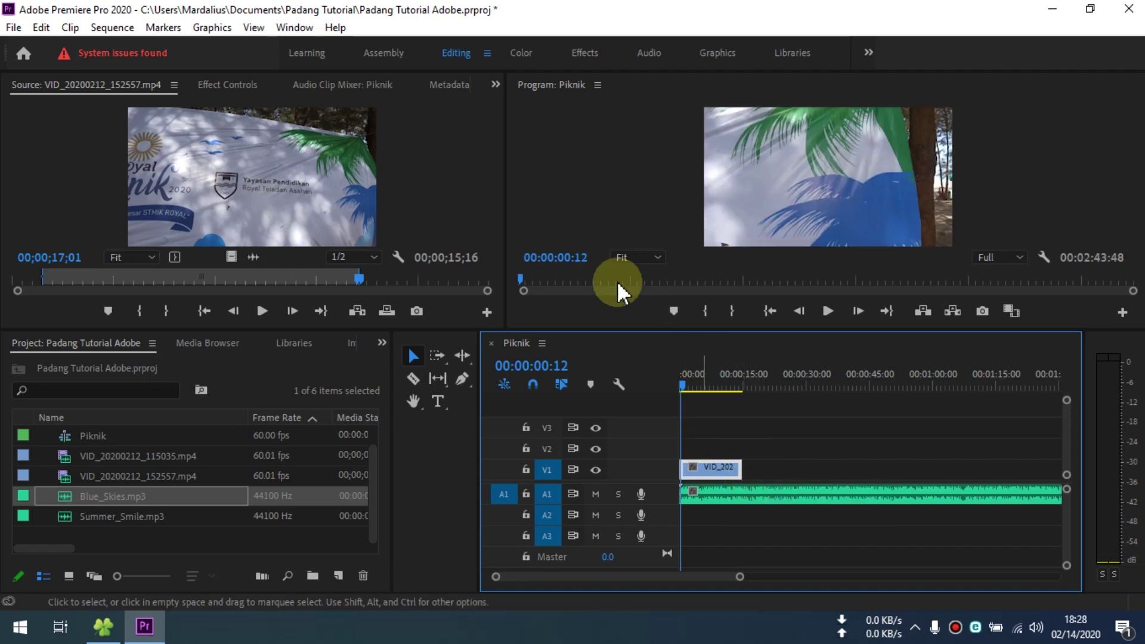
Select the Blue_Skies music clip on A1 and adjust the timeline view.
click(441, 237)
click(768, 493)
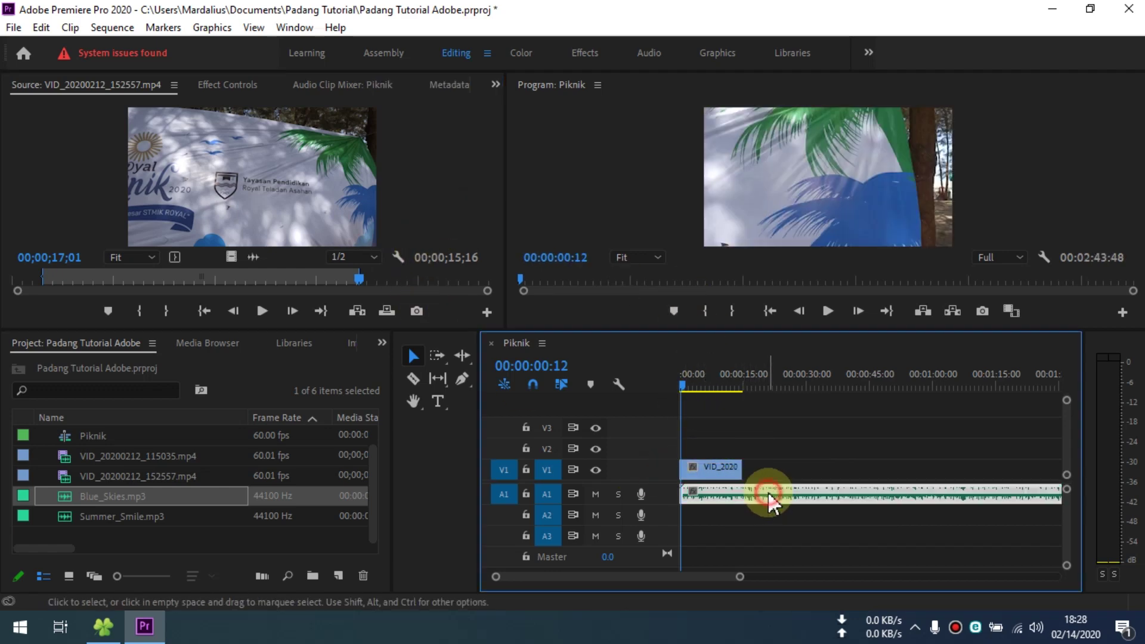
mouse_move(741, 577)
mouse_down()
mouse_move(714, 579)
mouse_move(863, 583)
mouse_up()
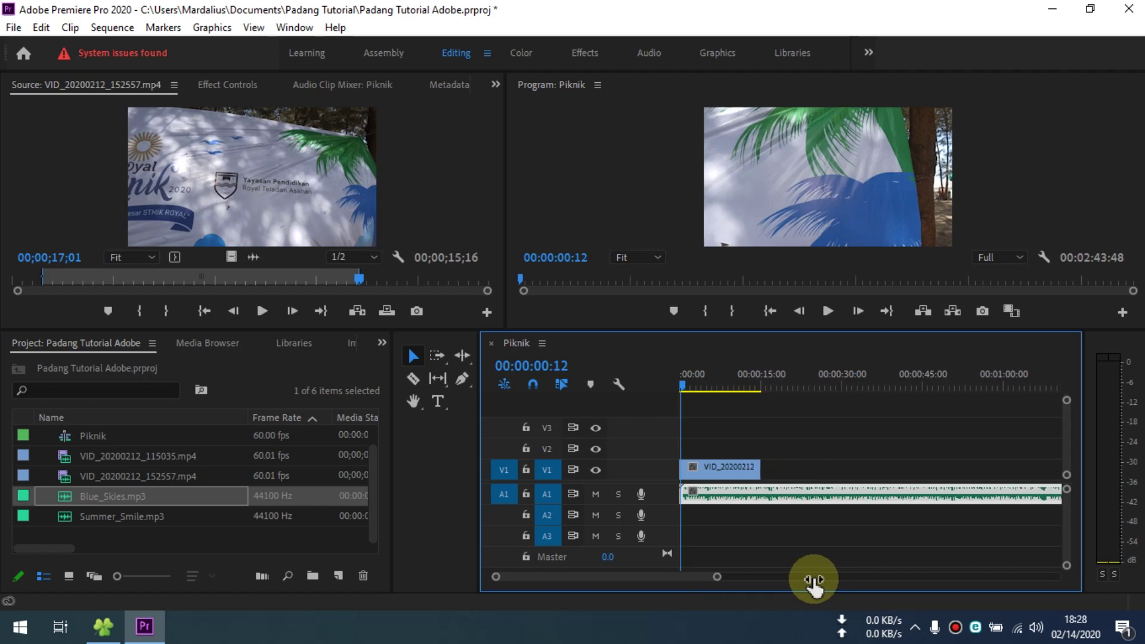
mouse_move(893, 583)
mouse_down()
mouse_move(1019, 589)
mouse_move(497, 573)
mouse_move(1020, 577)
mouse_up()
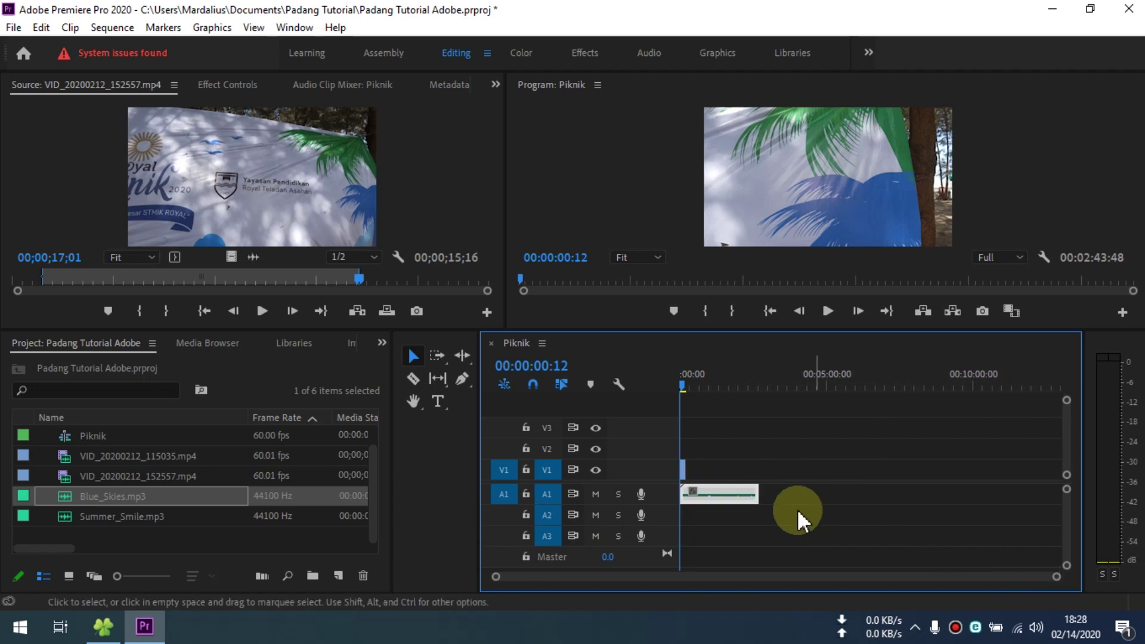
Pan the timeline back to the sequence start with the Hand tool, then deselect the music clip.
drag(1058, 577, 969, 577)
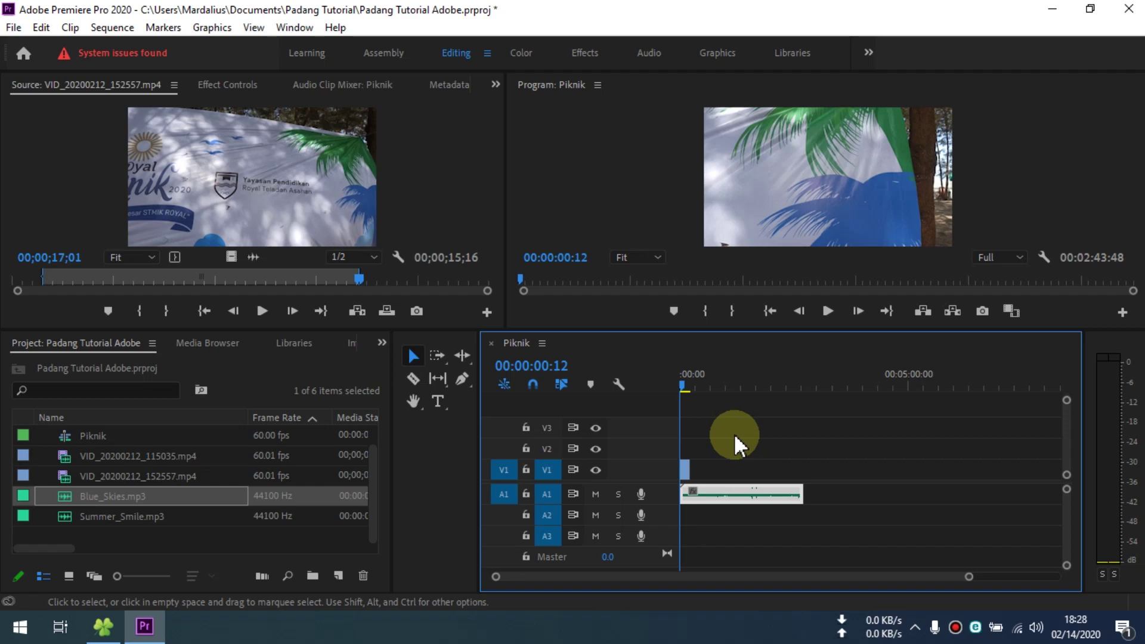
click(413, 399)
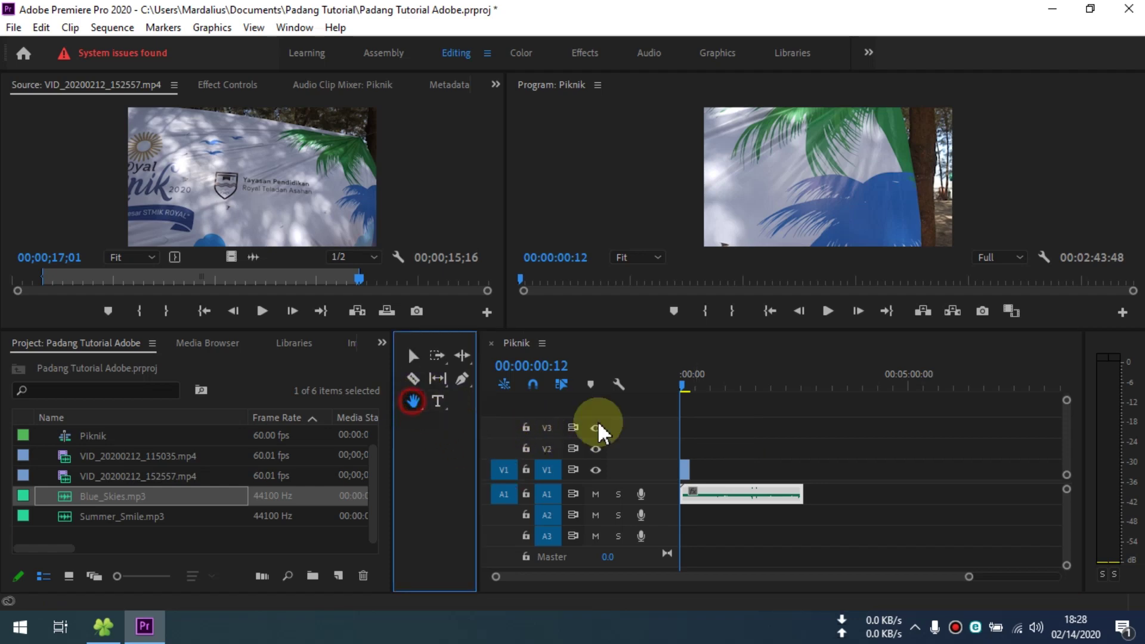
drag(704, 431, 673, 430)
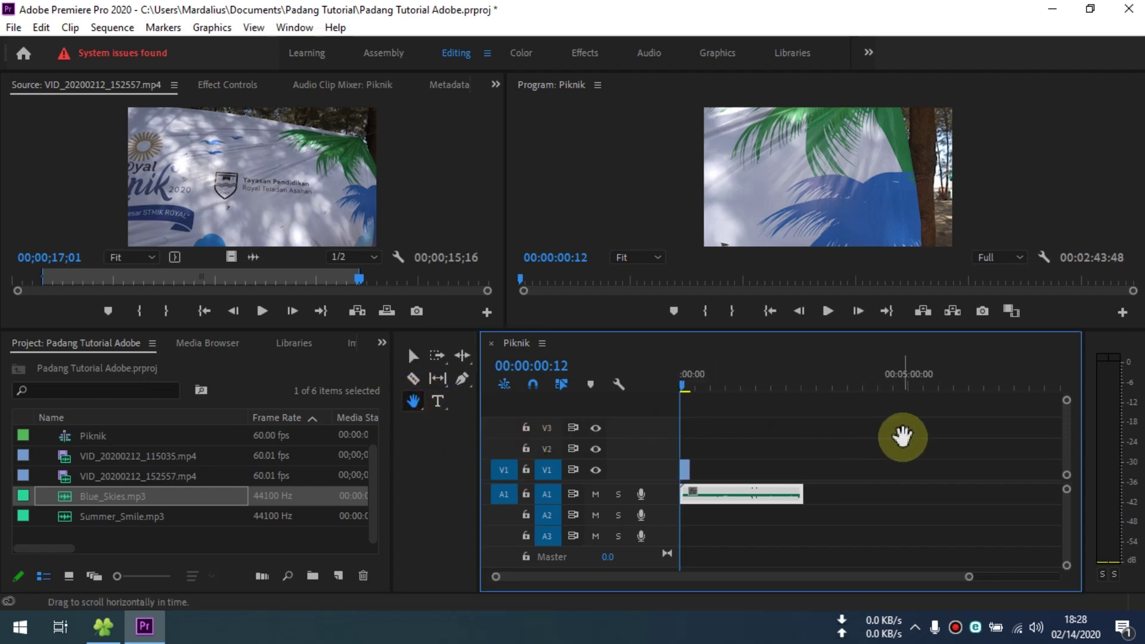
mouse_move(940, 436)
mouse_down()
mouse_move(793, 439)
mouse_move(934, 435)
mouse_up()
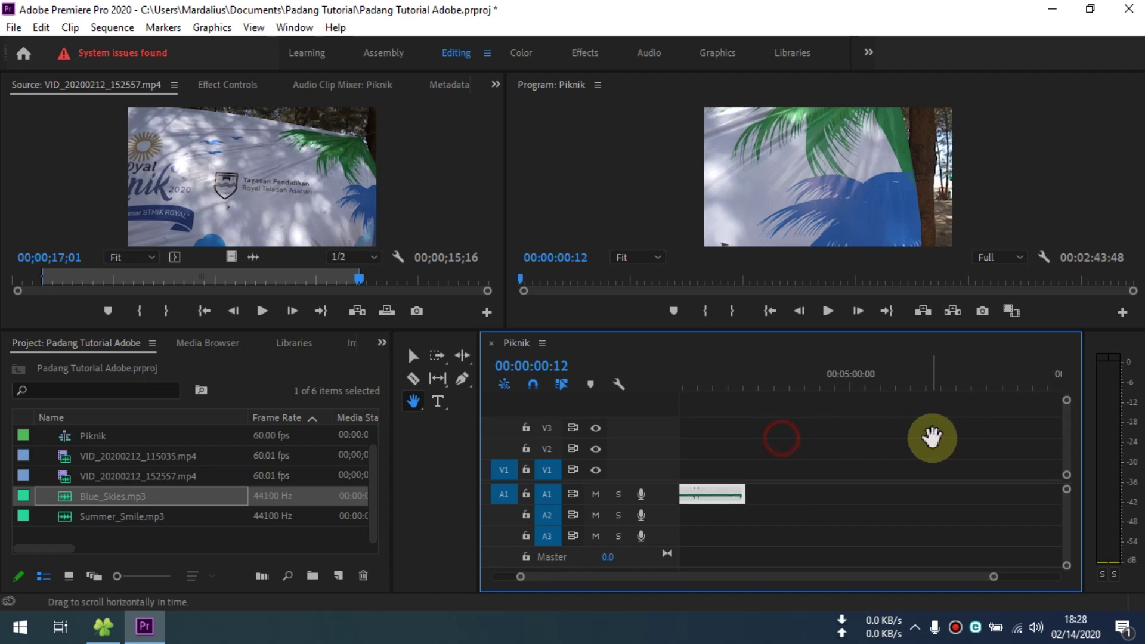
drag(829, 440, 952, 440)
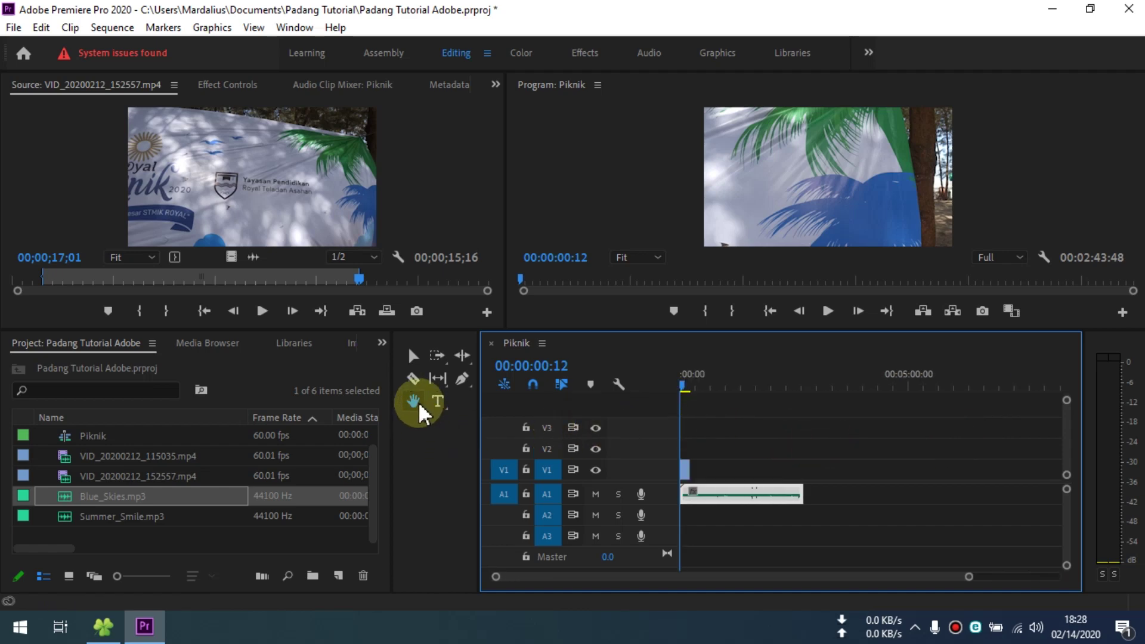
click(413, 355)
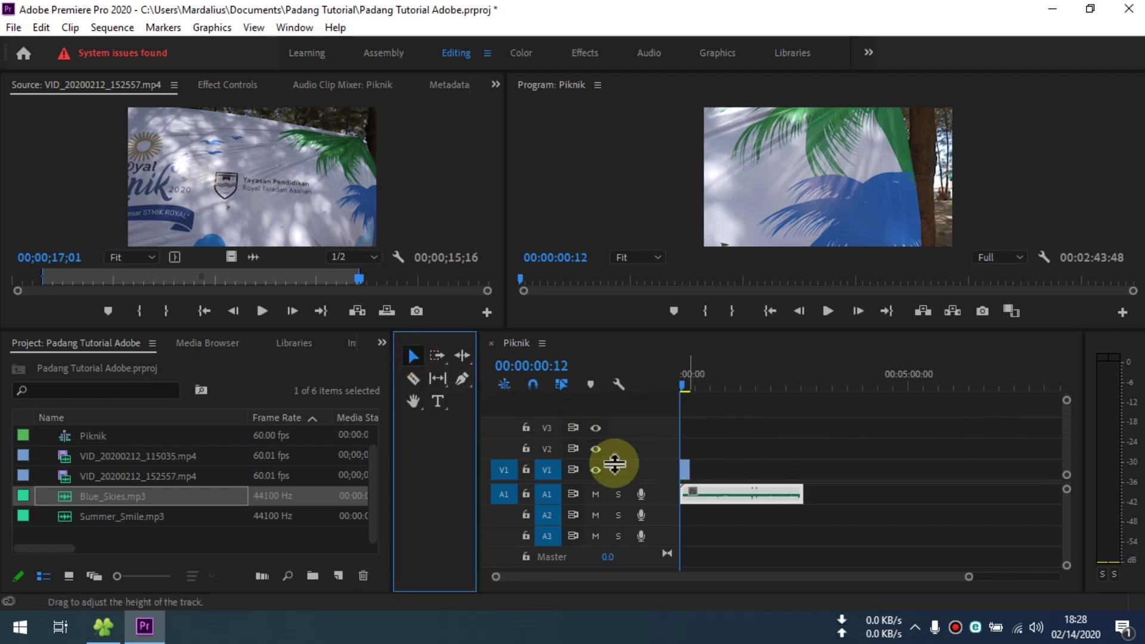
click(770, 527)
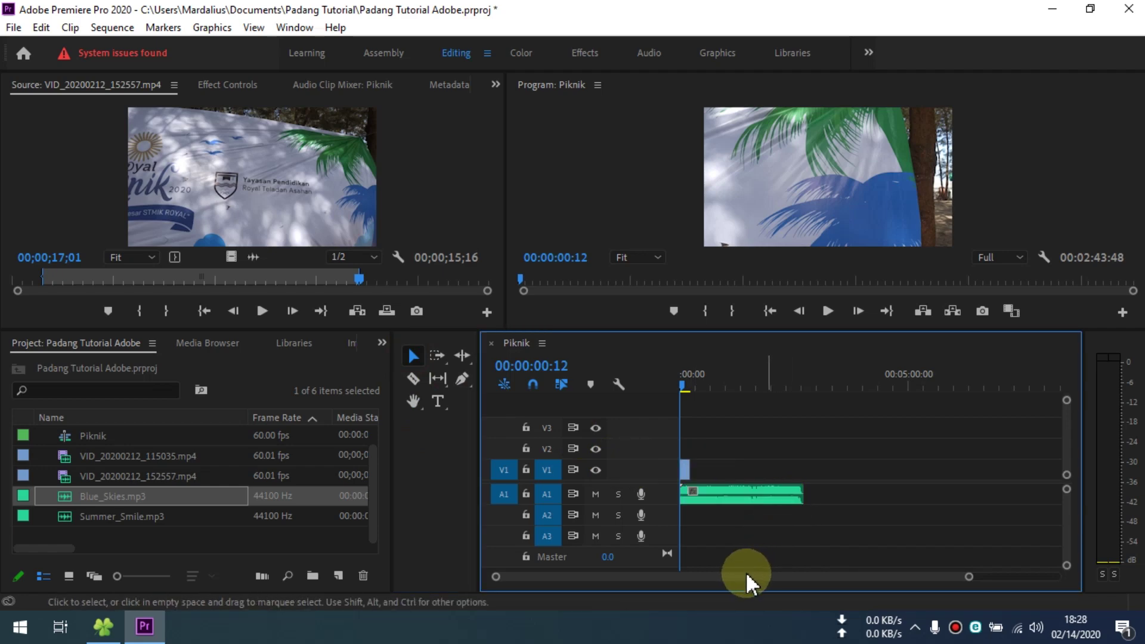
Play the Piknik sequence, pause and resume once, and stop it around 00:00:09:36.
click(827, 312)
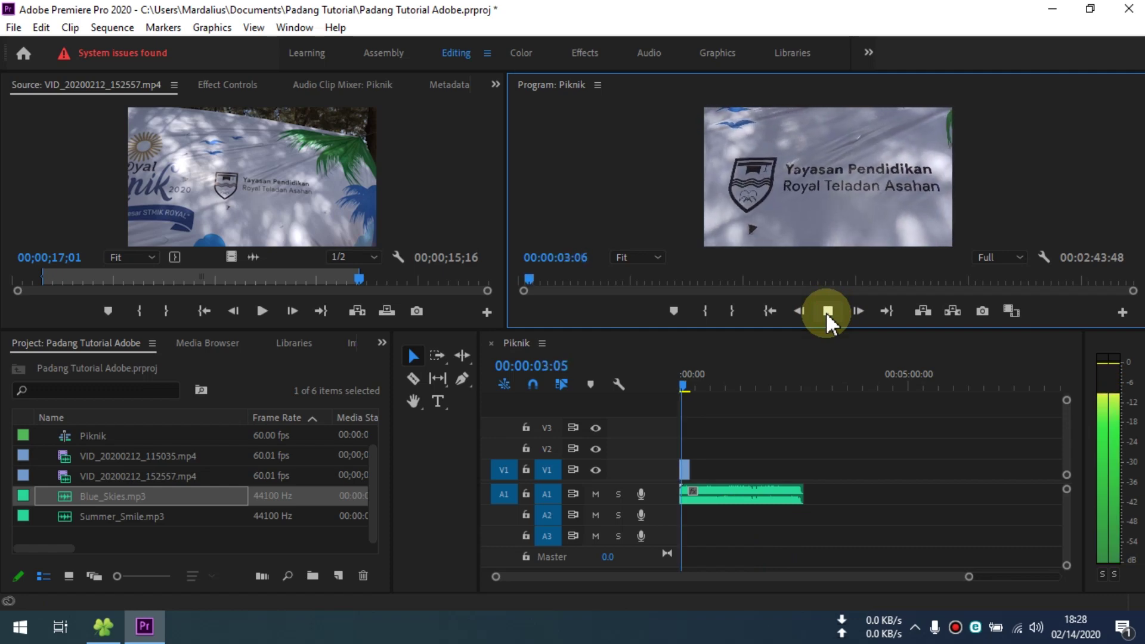
click(827, 311)
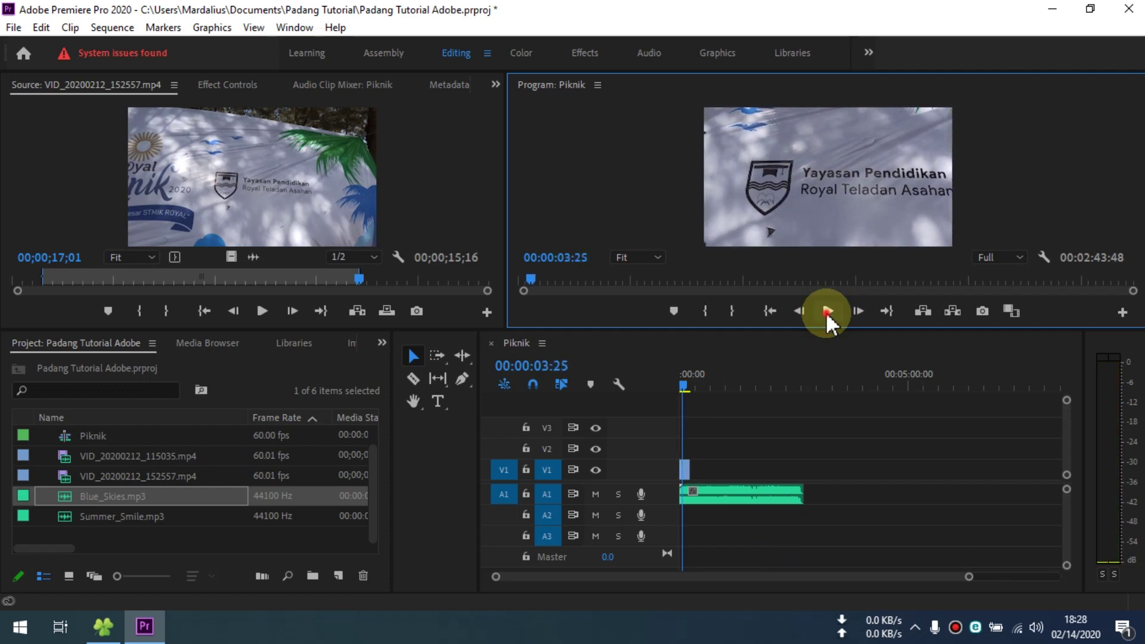
click(827, 311)
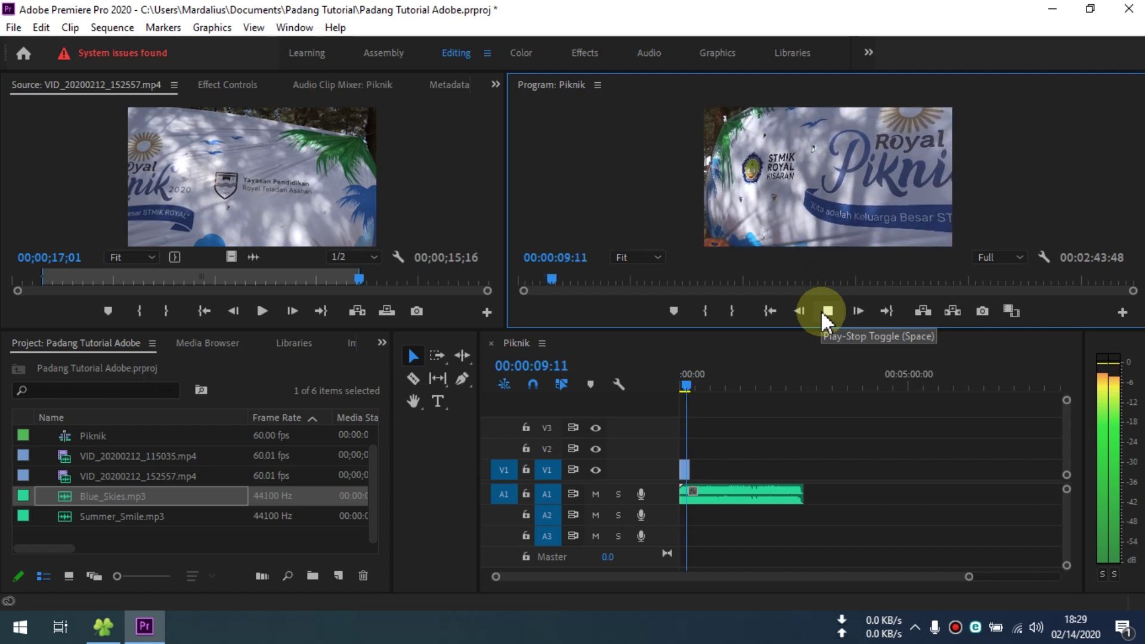
click(820, 310)
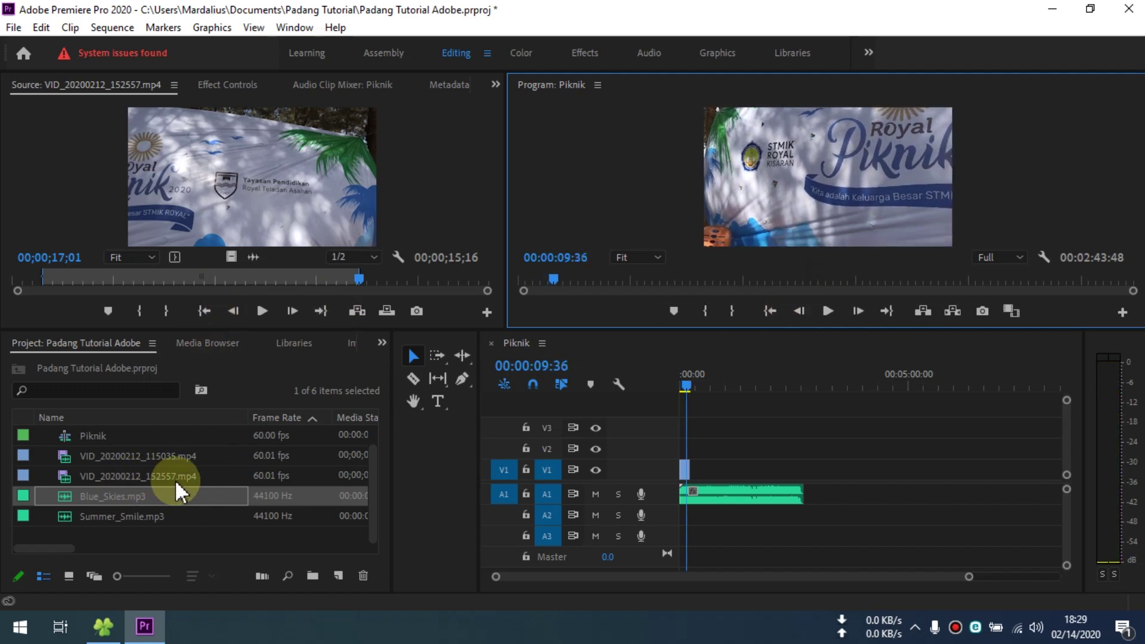
Load VID_20200212_115035.mp4 in the Source Monitor and mark In at 05;01 and Out at 10;18.
click(276, 475)
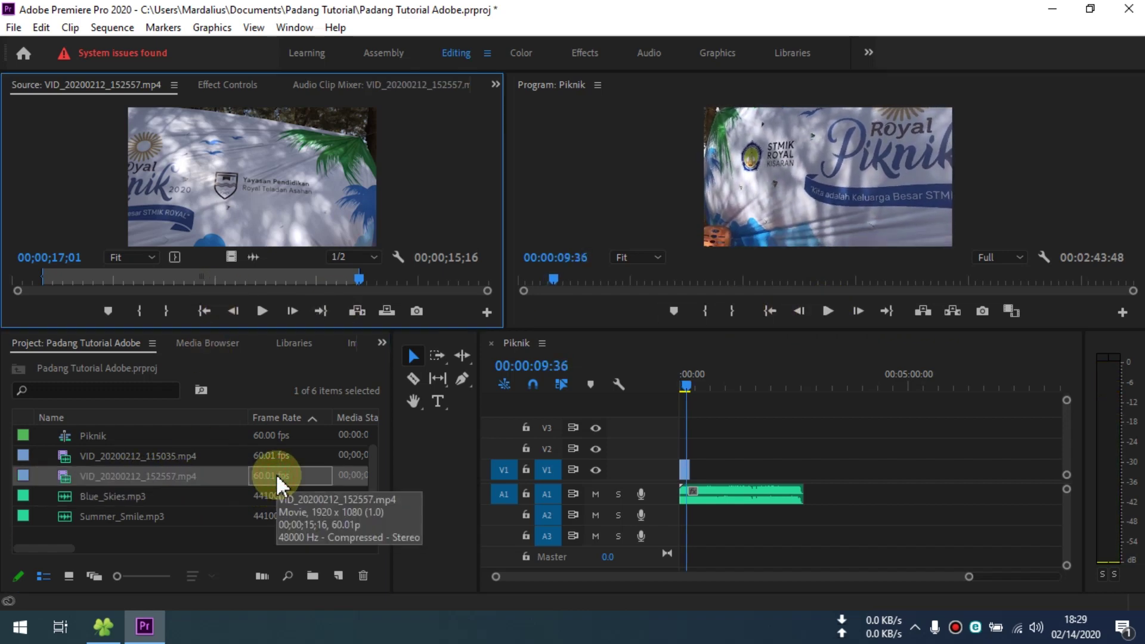
double_click(278, 456)
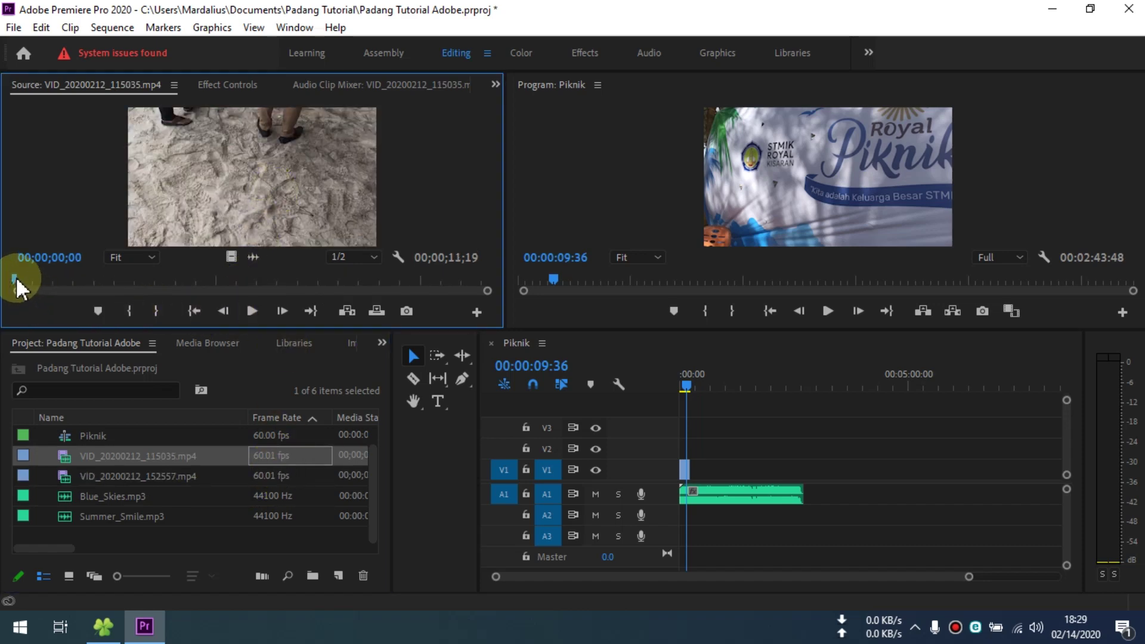
mouse_move(15, 278)
mouse_down()
mouse_move(233, 281)
mouse_move(220, 278)
mouse_up()
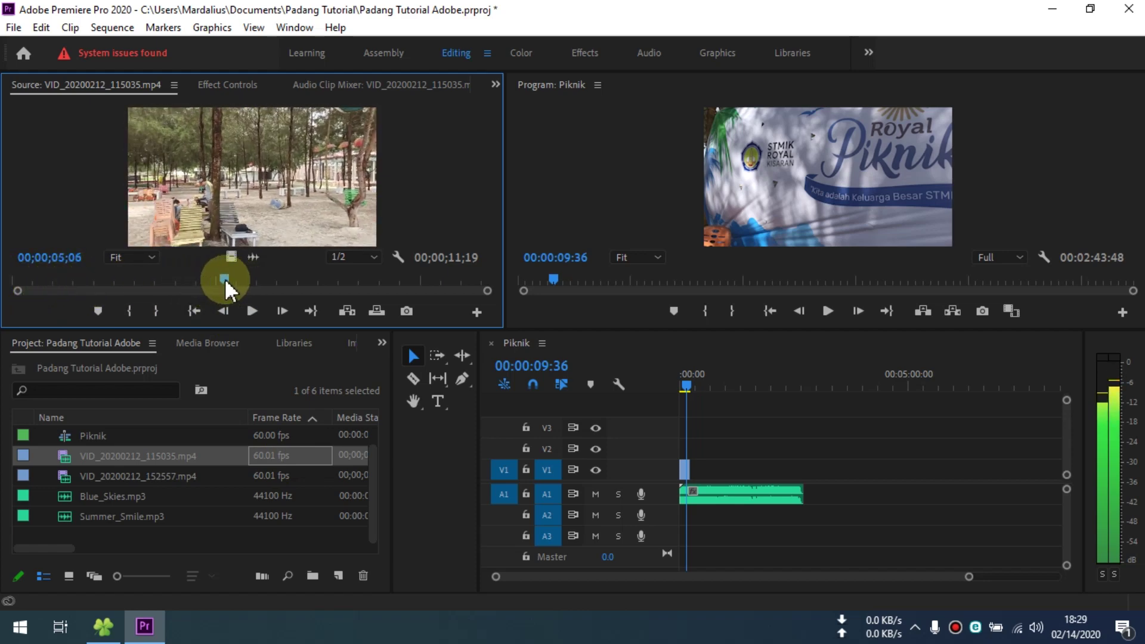
drag(220, 277, 220, 276)
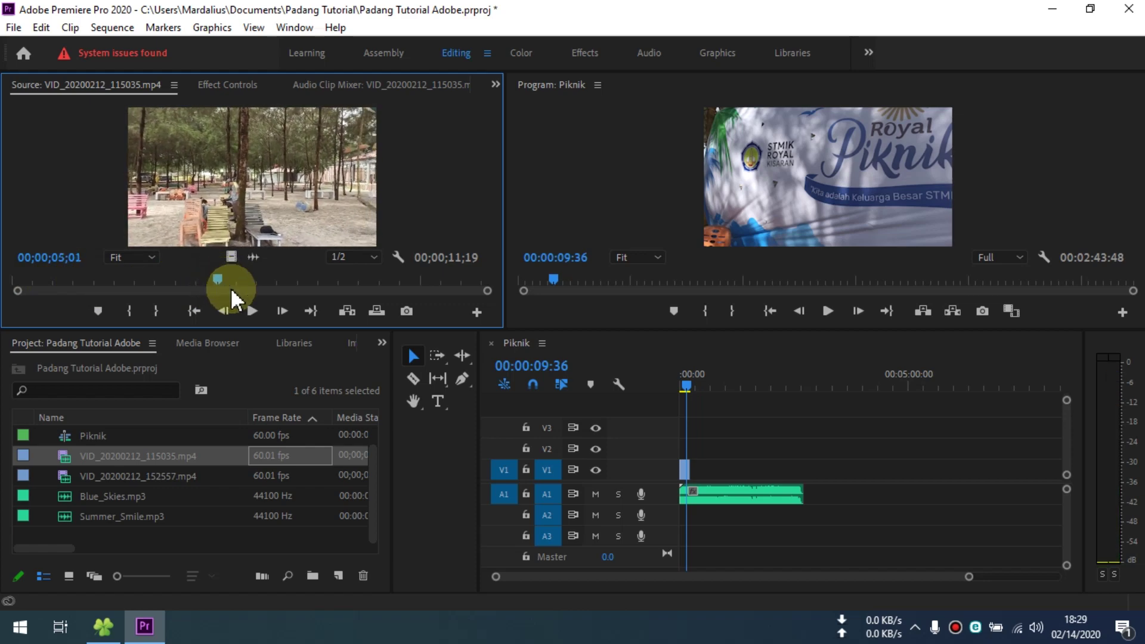
click(134, 312)
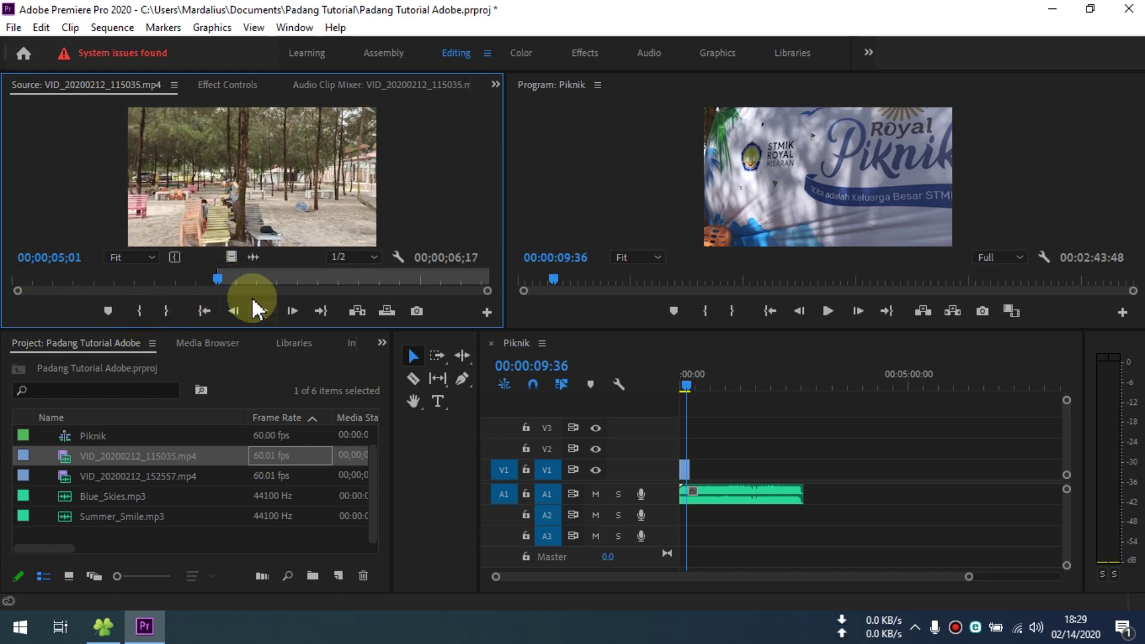
drag(220, 277, 447, 282)
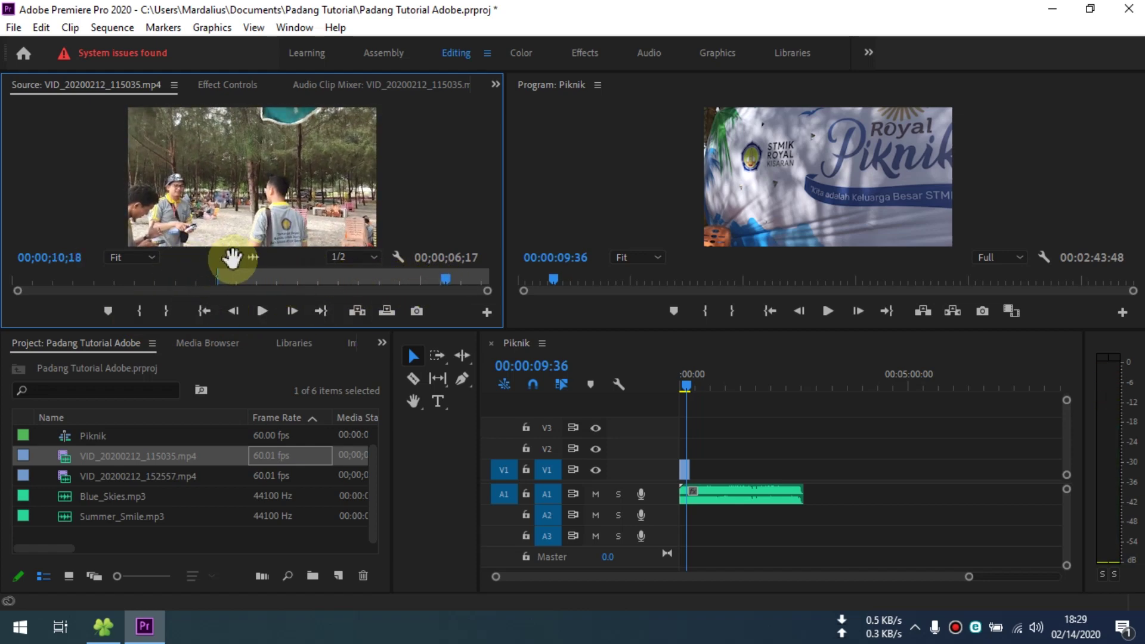
click(165, 309)
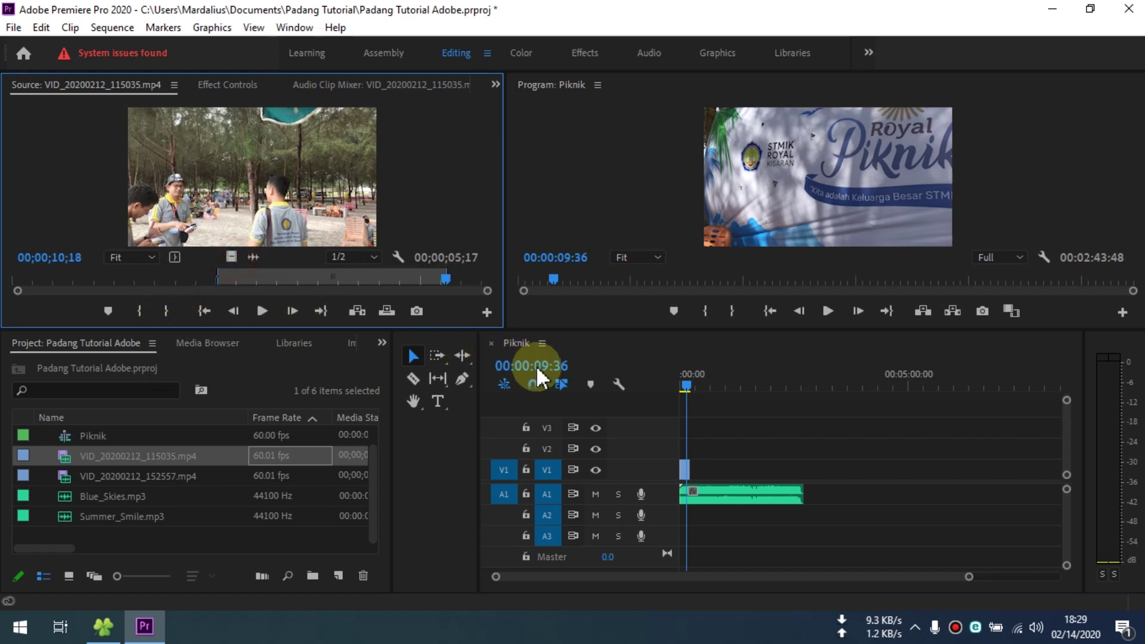
Place the marked VID_20200212_115035 section on V1 after the first clip and zoom the timeline.
drag(536, 367, 710, 447)
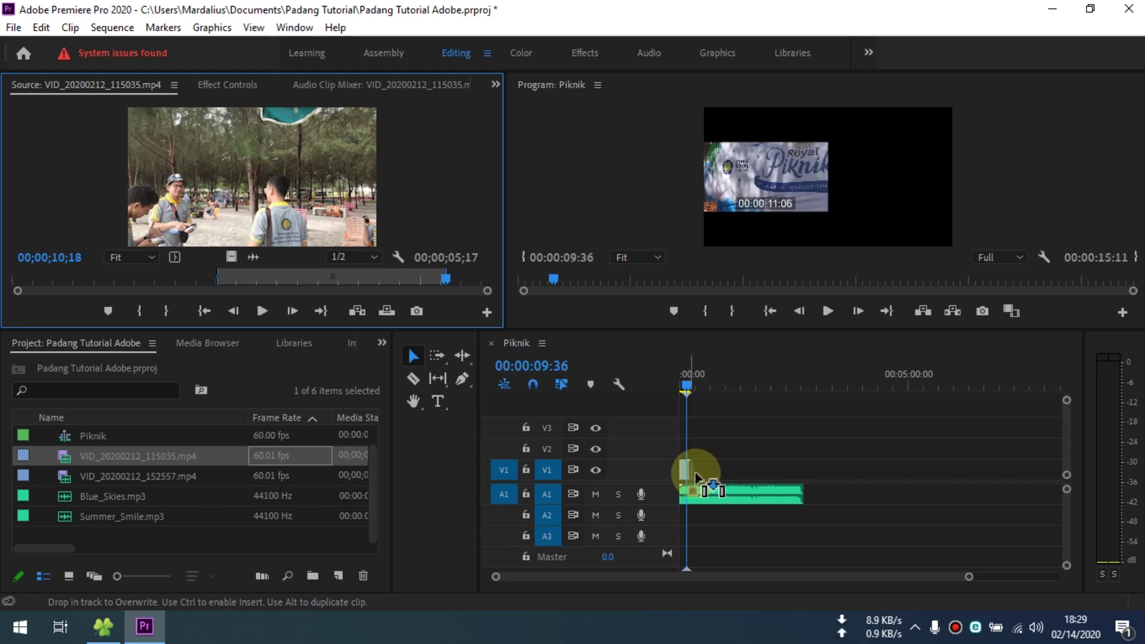
drag(700, 467, 689, 468)
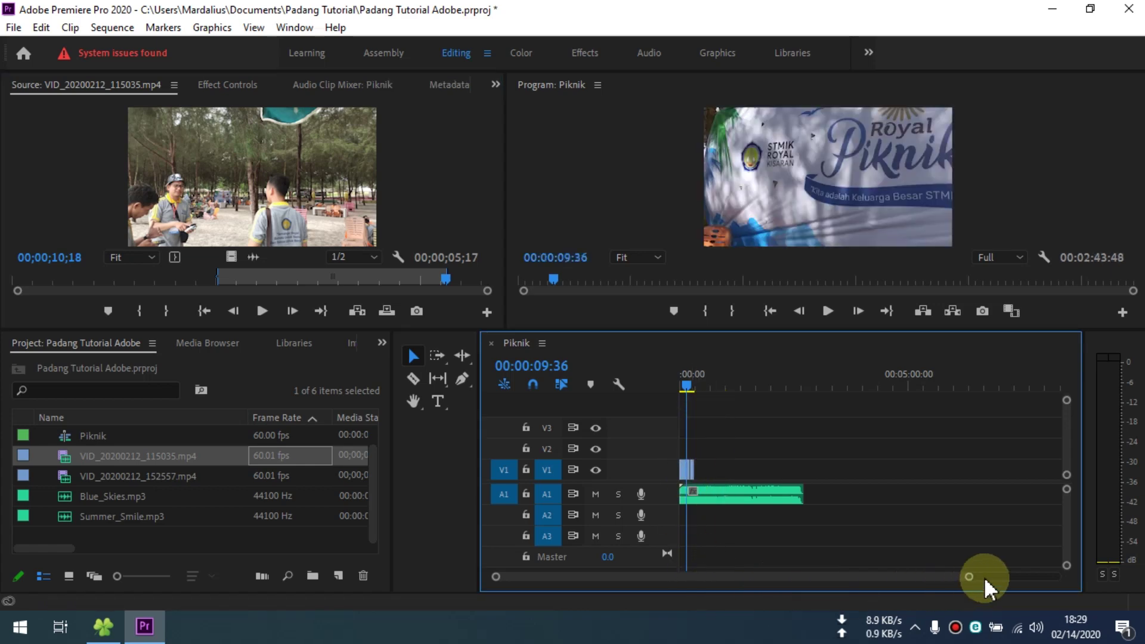
drag(968, 578, 846, 580)
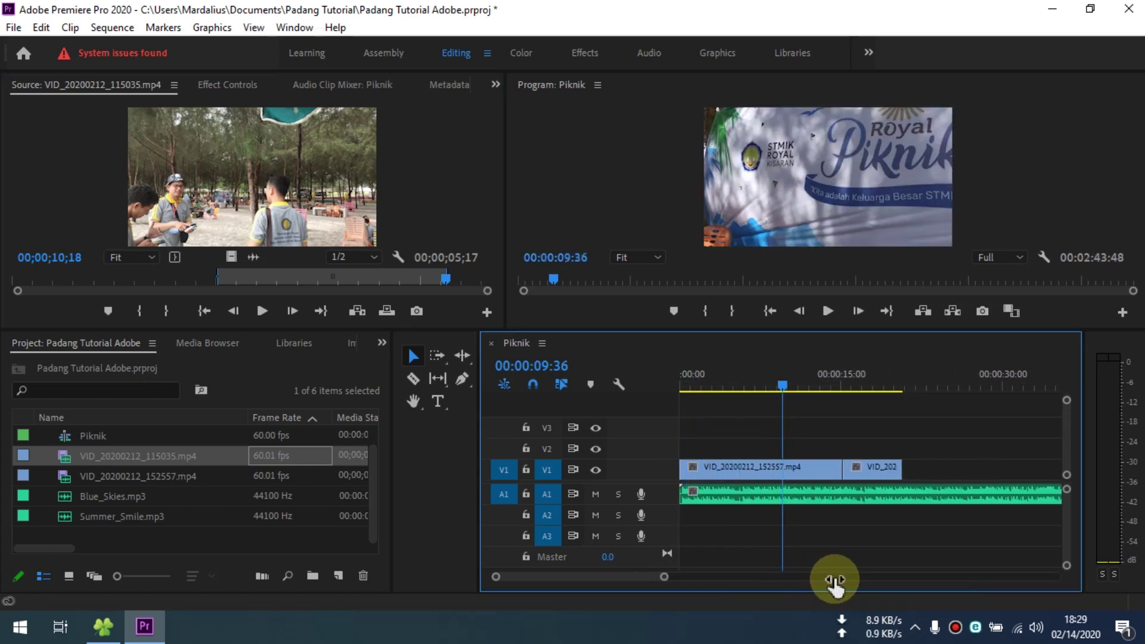
scroll(191, 462, up, 1)
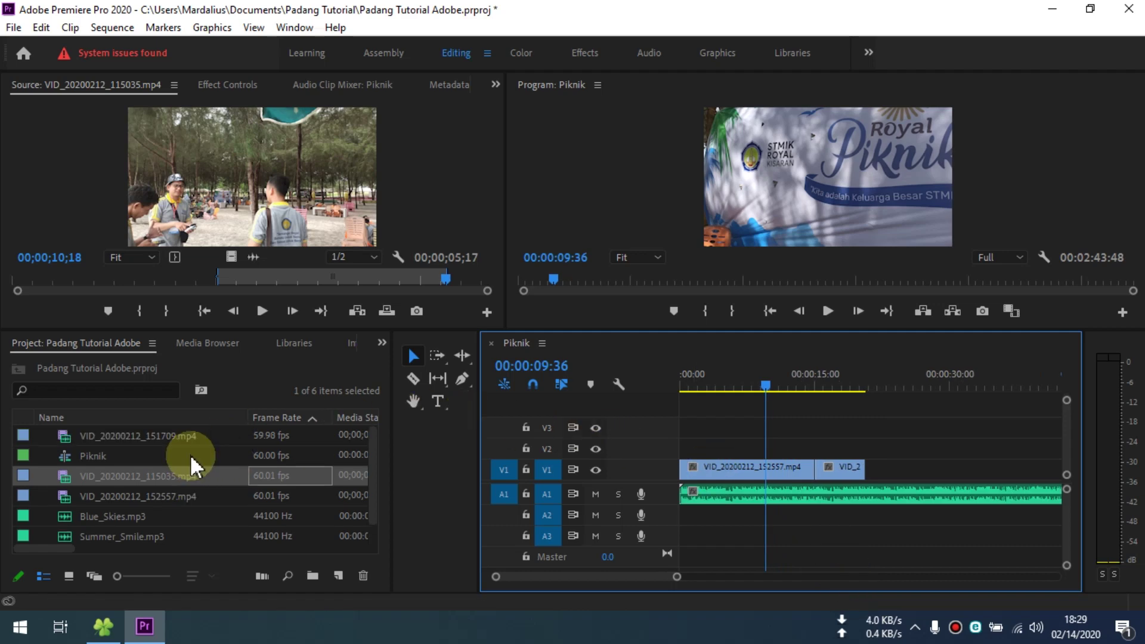
double_click(274, 434)
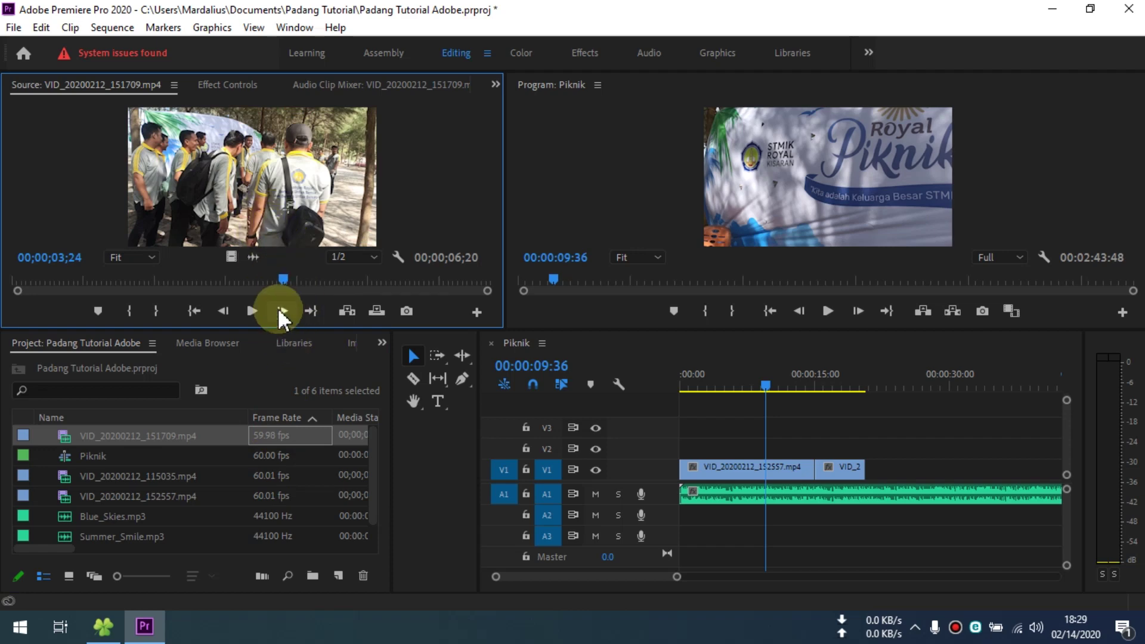
Scrub and play VID_20200212_151709.mp4 in the Source Monitor to find the wanted section.
drag(283, 281, 161, 284)
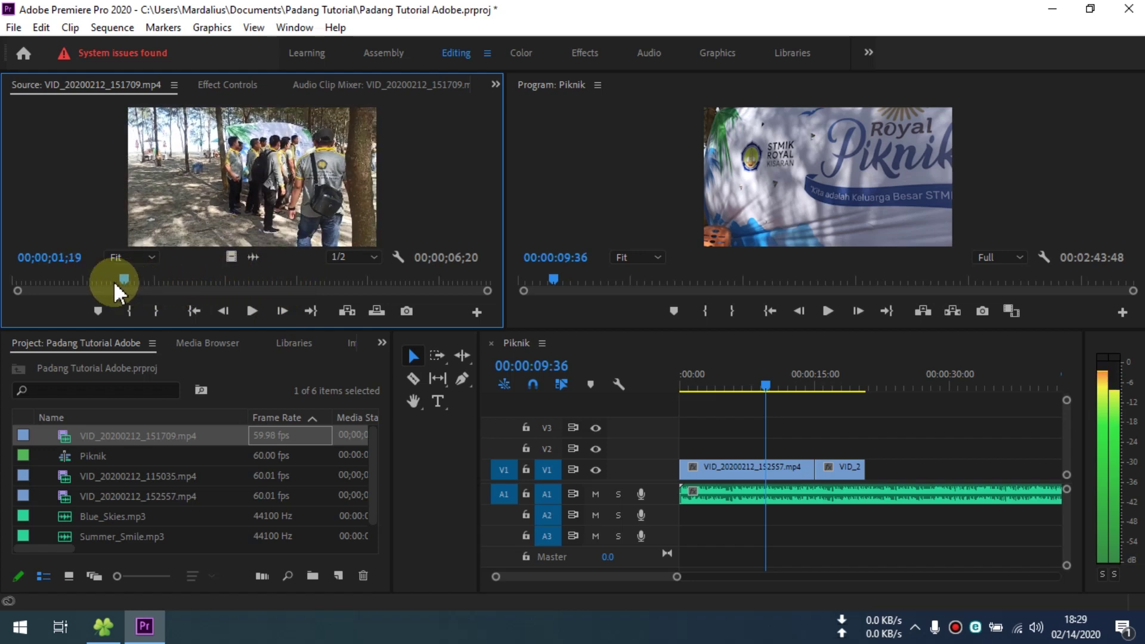
drag(161, 284, 65, 282)
click(225, 307)
click(245, 306)
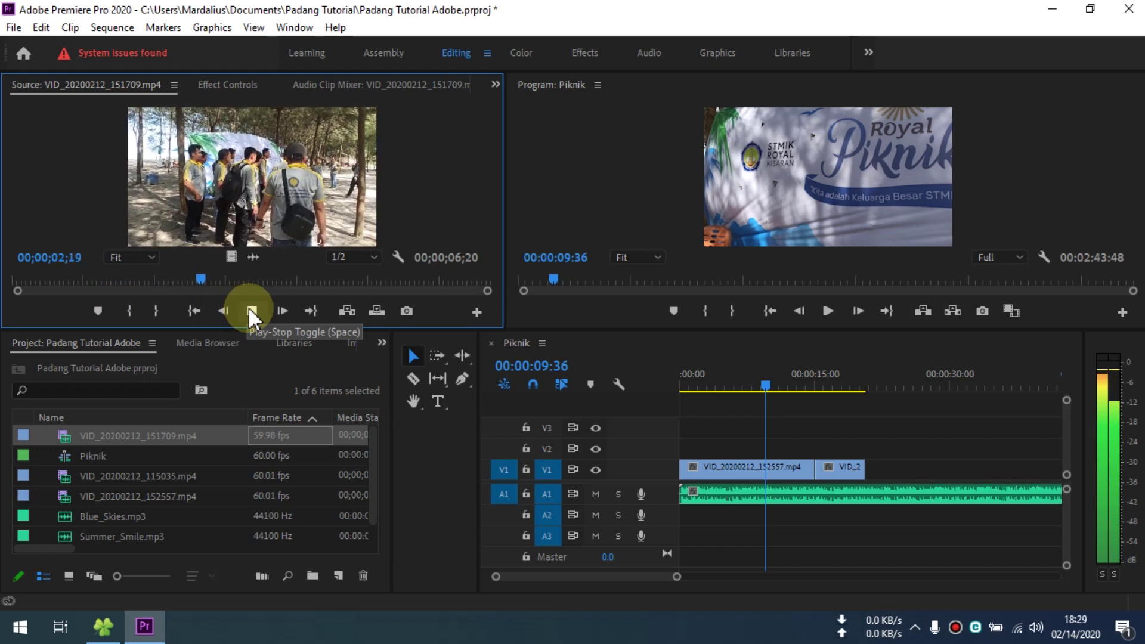
click(251, 310)
mouse_move(295, 278)
mouse_down()
mouse_move(34, 284)
mouse_move(226, 284)
mouse_up()
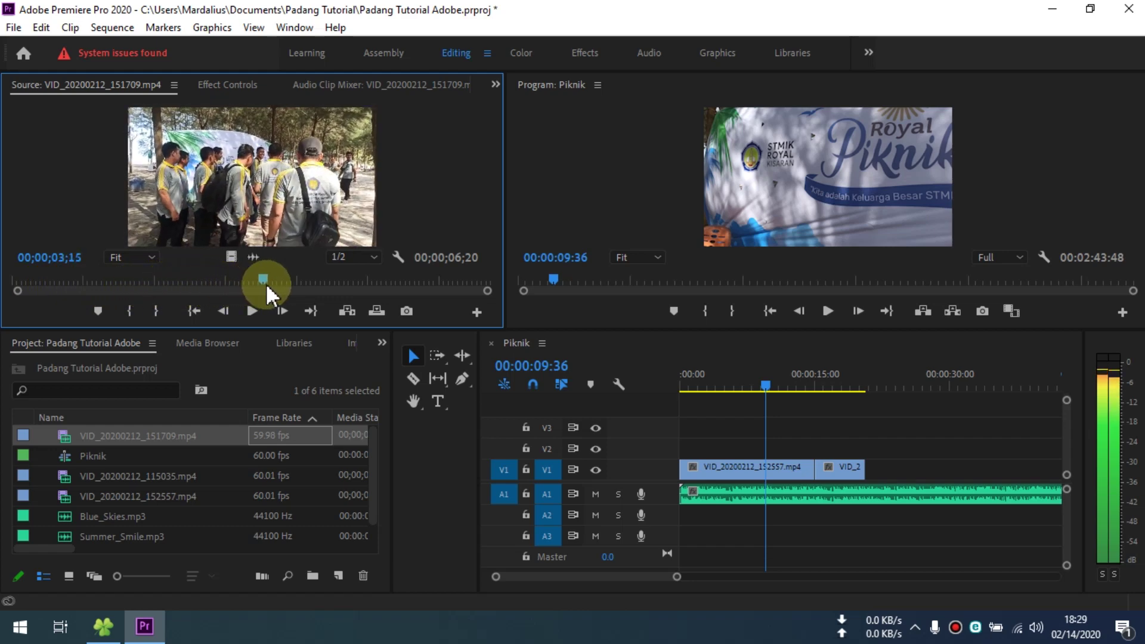
mouse_move(225, 284)
mouse_down()
mouse_move(389, 281)
mouse_move(59, 283)
mouse_move(146, 294)
mouse_move(412, 279)
mouse_up()
Mark a 03;24 section from 01;23 and place only its video third on V1.
click(130, 315)
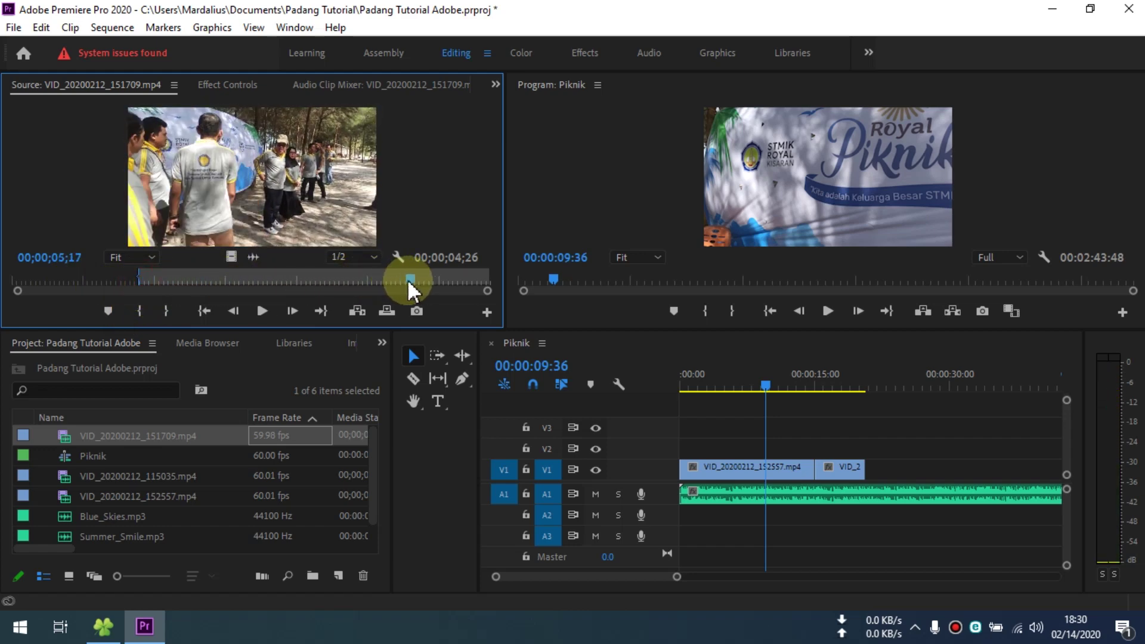
click(181, 306)
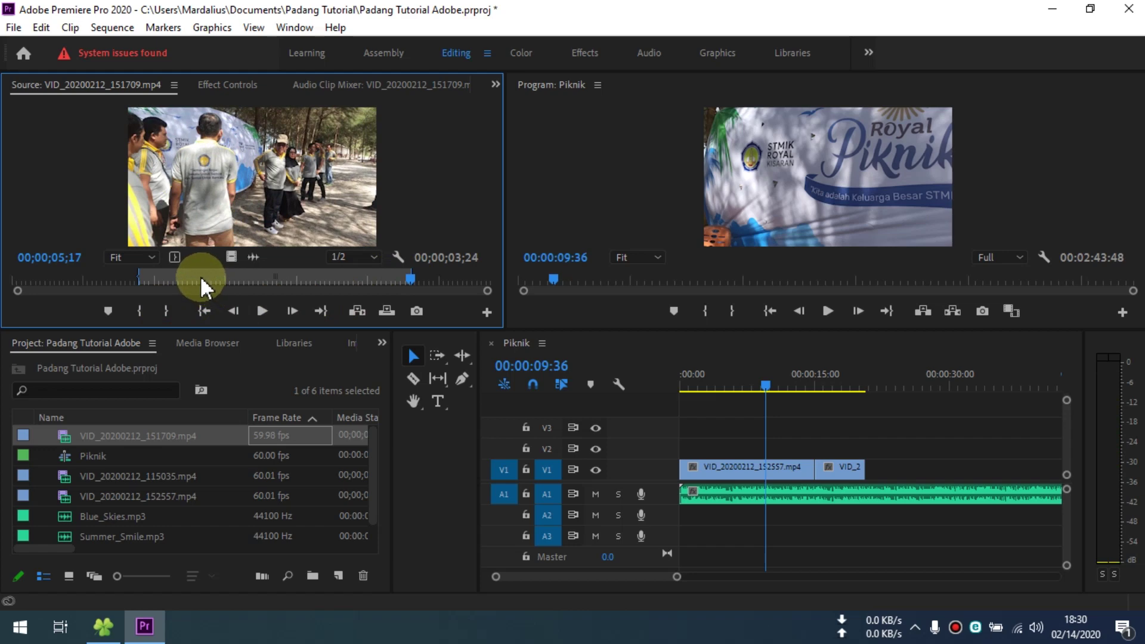
drag(232, 251, 869, 477)
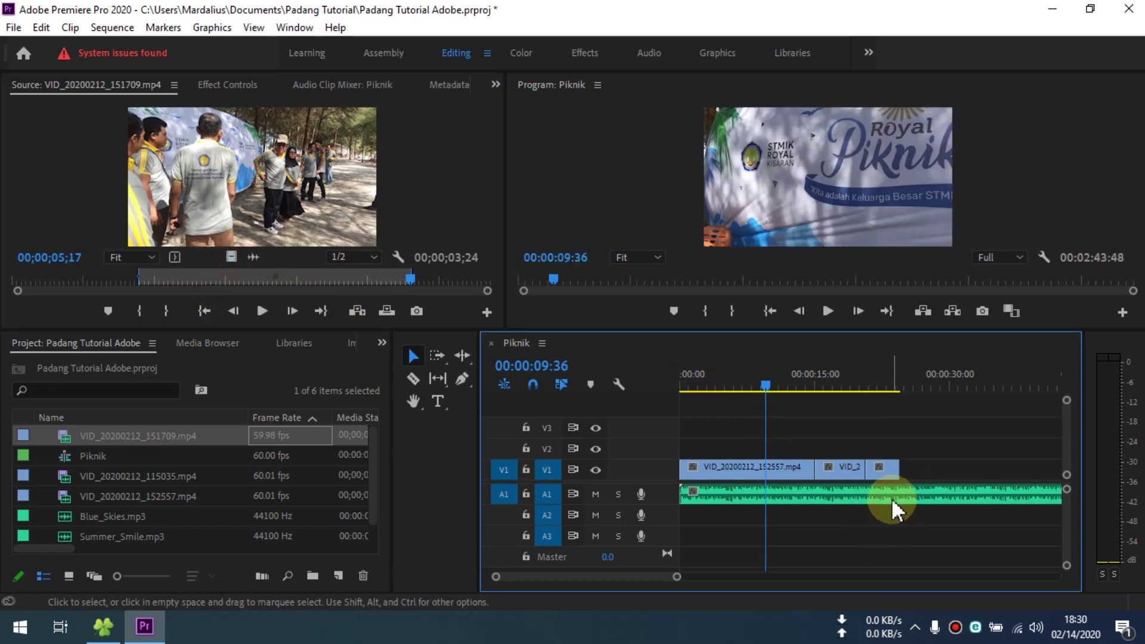
Trim Blue_Skies.mp3 on A1 to end with the last V1 clip, about 24 seconds.
click(892, 499)
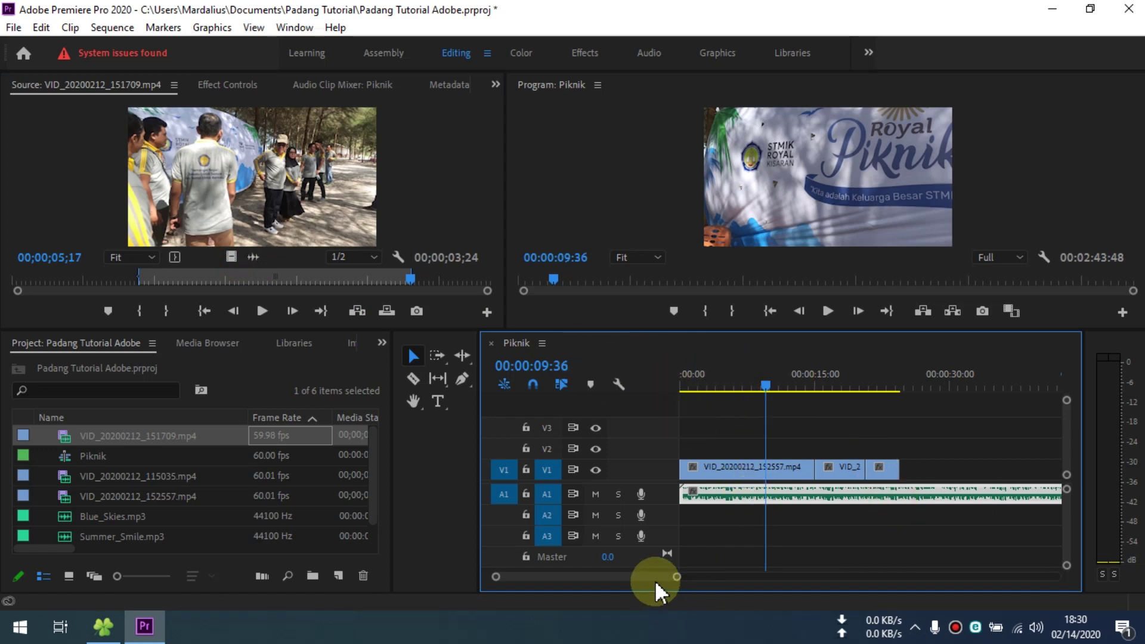
drag(676, 581, 892, 578)
mouse_move(950, 503)
mouse_down()
mouse_move(961, 496)
mouse_move(721, 493)
mouse_up()
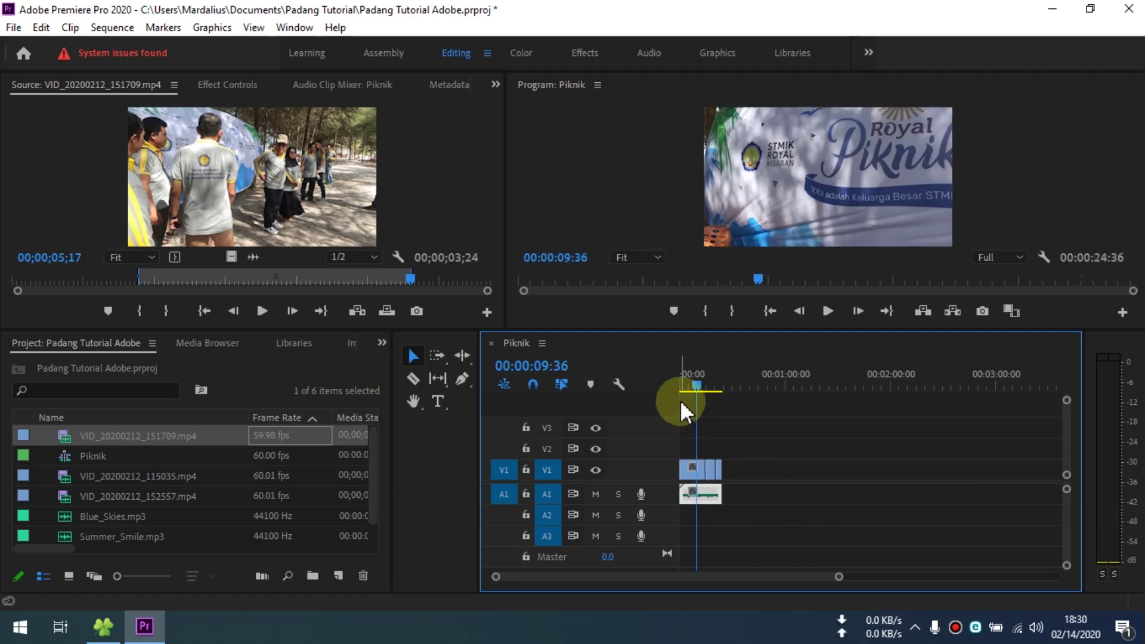
drag(687, 391, 675, 389)
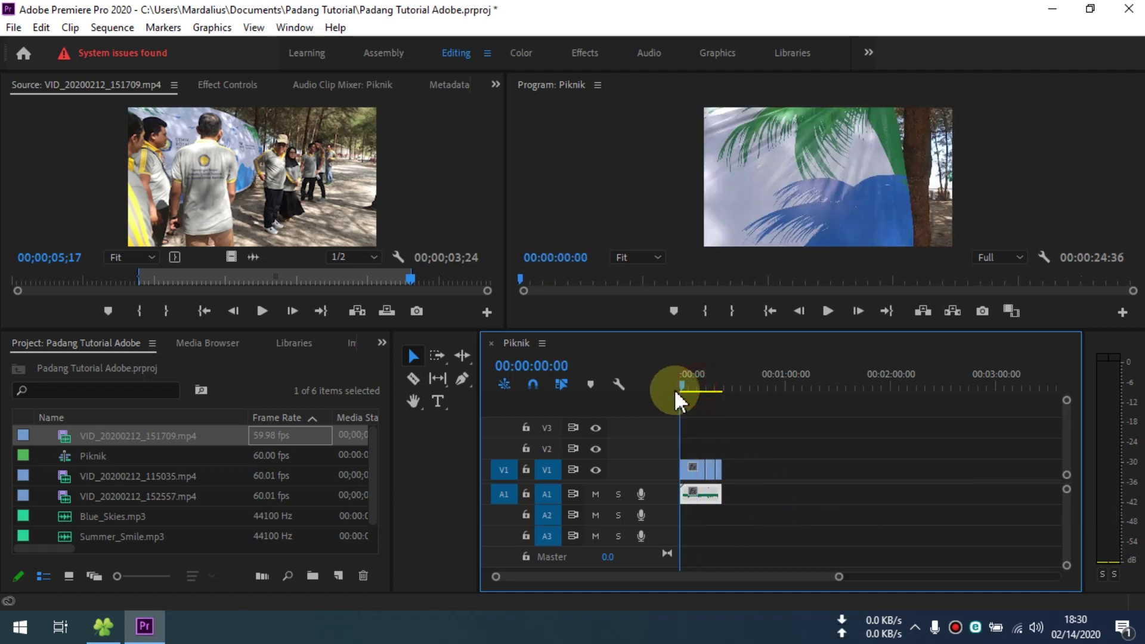
click(828, 311)
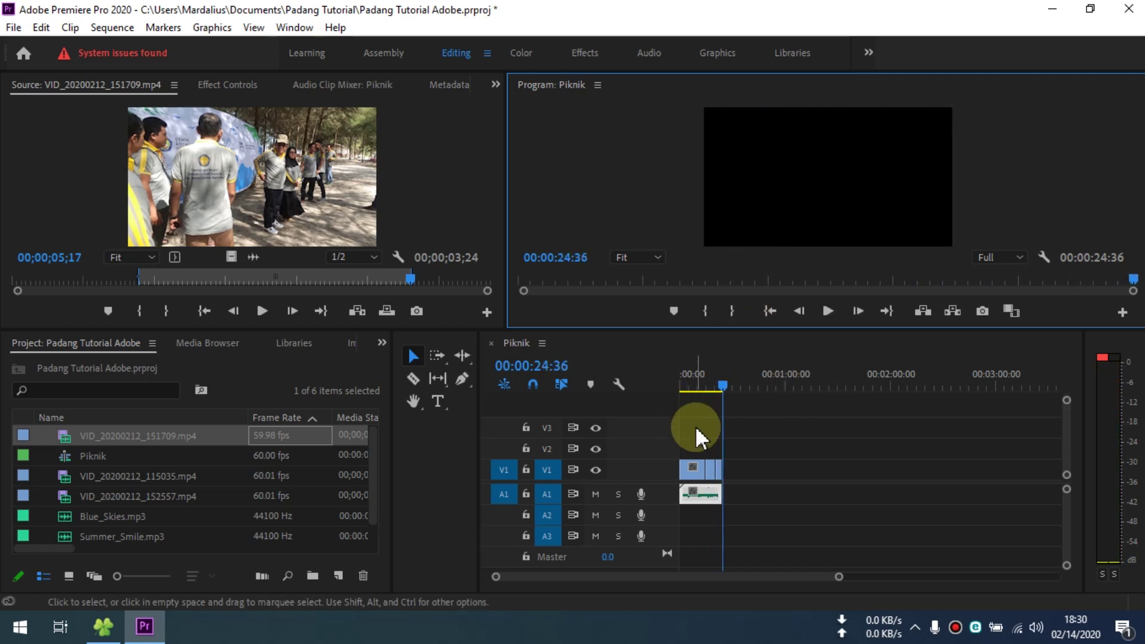
drag(718, 381, 677, 391)
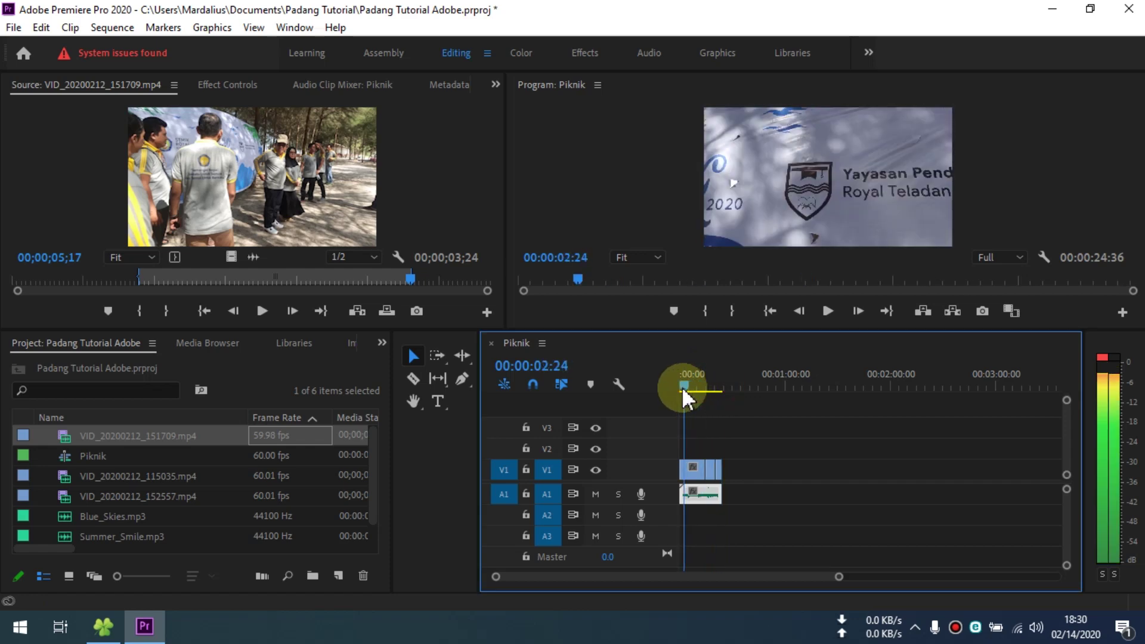
click(703, 492)
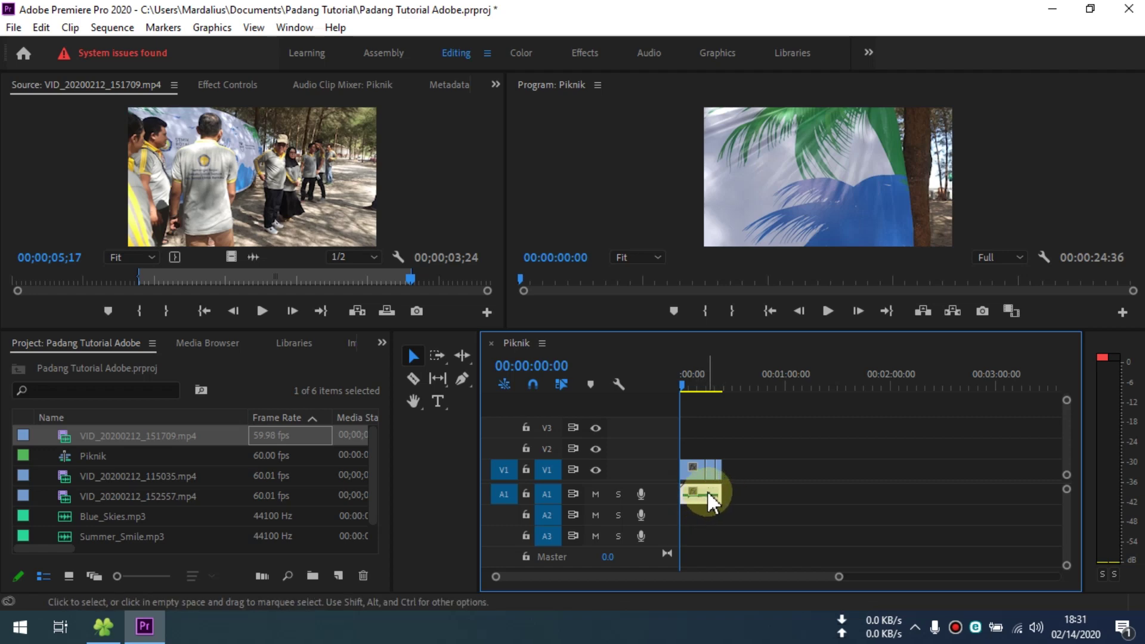
double_click(704, 492)
click(705, 495)
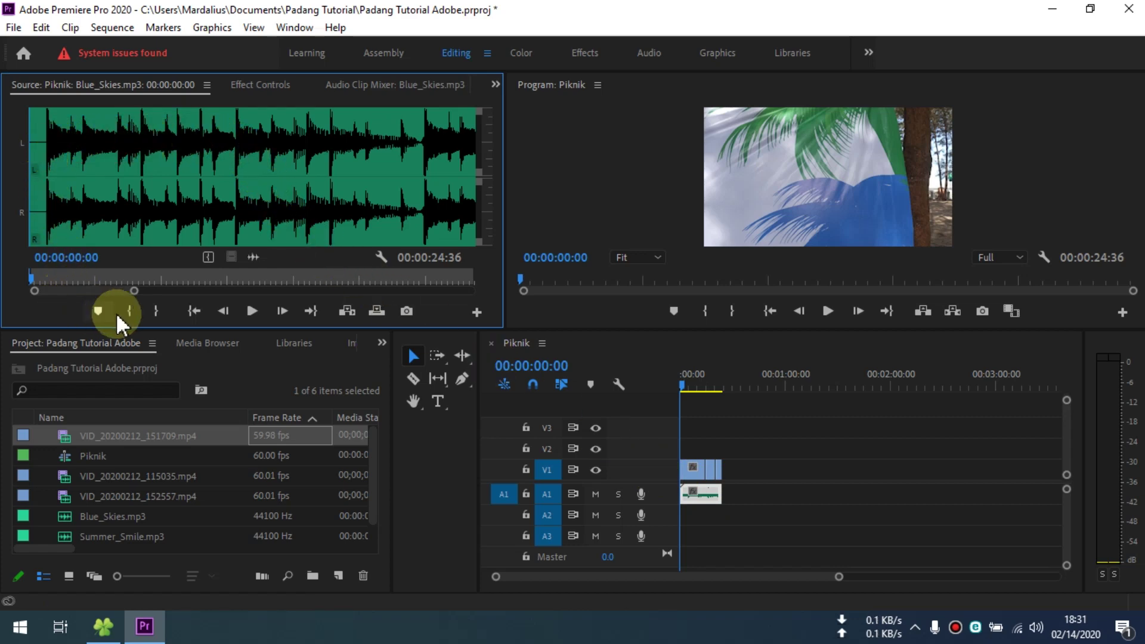
click(246, 314)
click(246, 313)
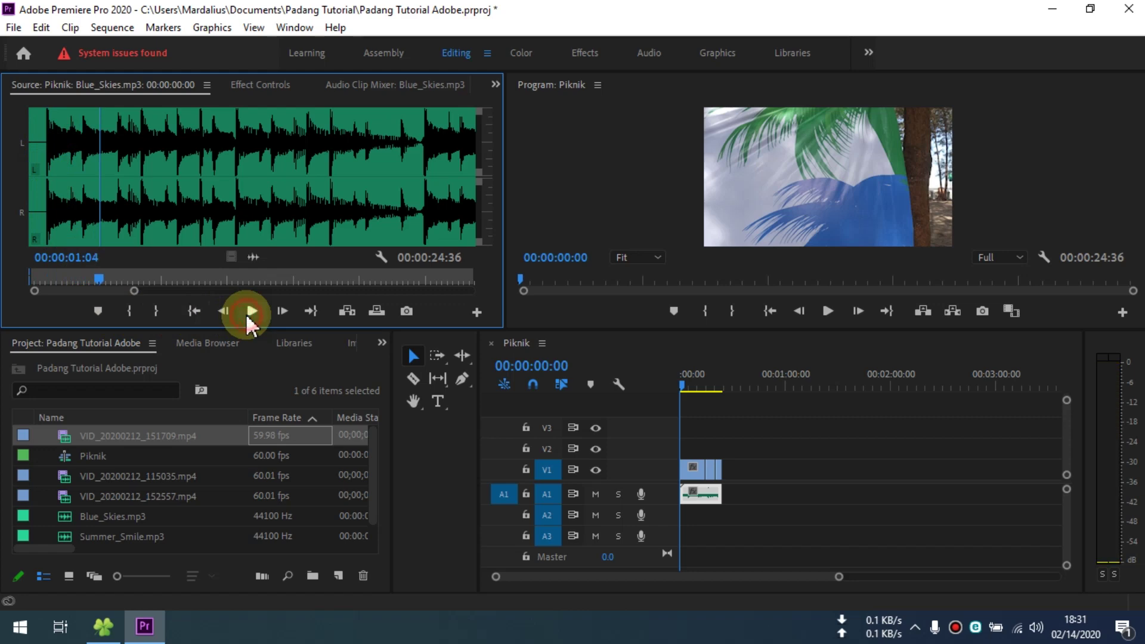
click(267, 83)
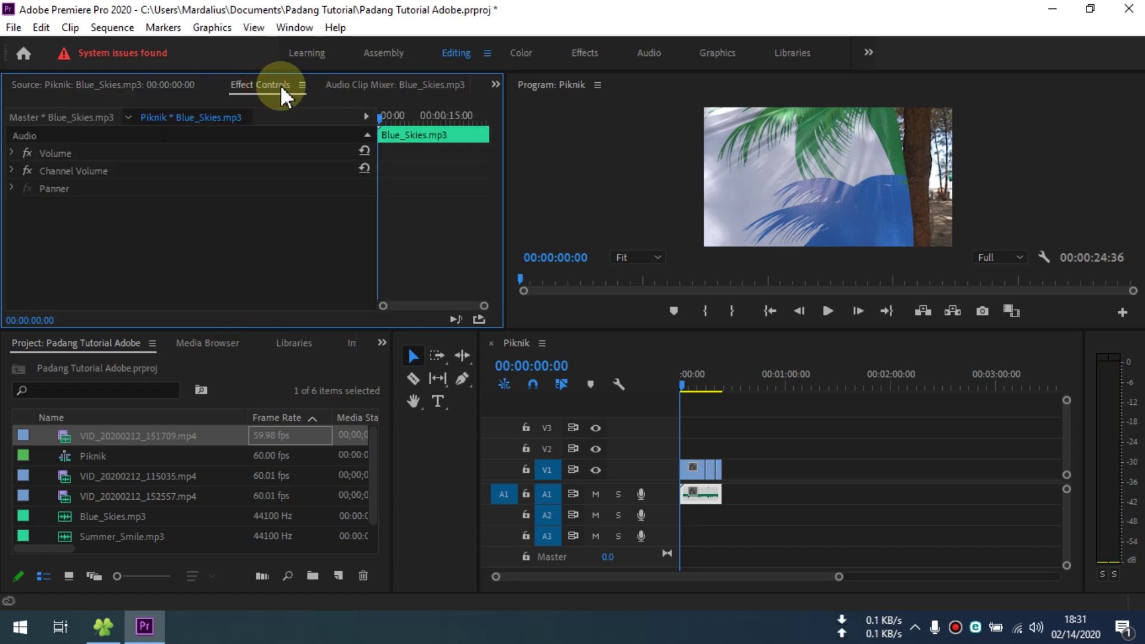
click(342, 84)
click(207, 83)
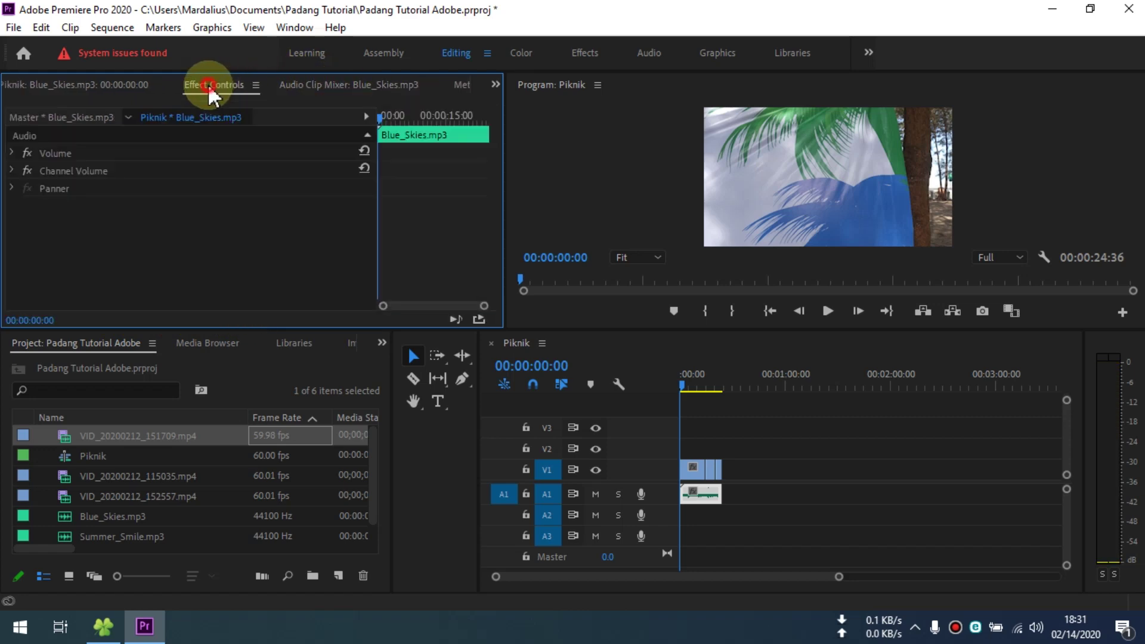
click(120, 84)
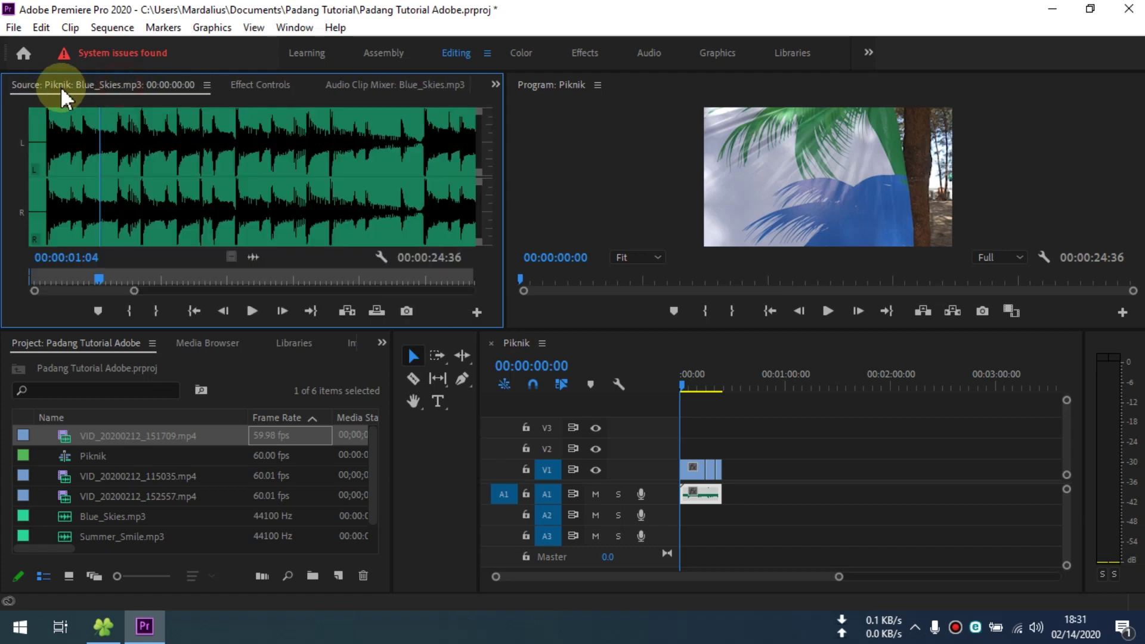
click(266, 84)
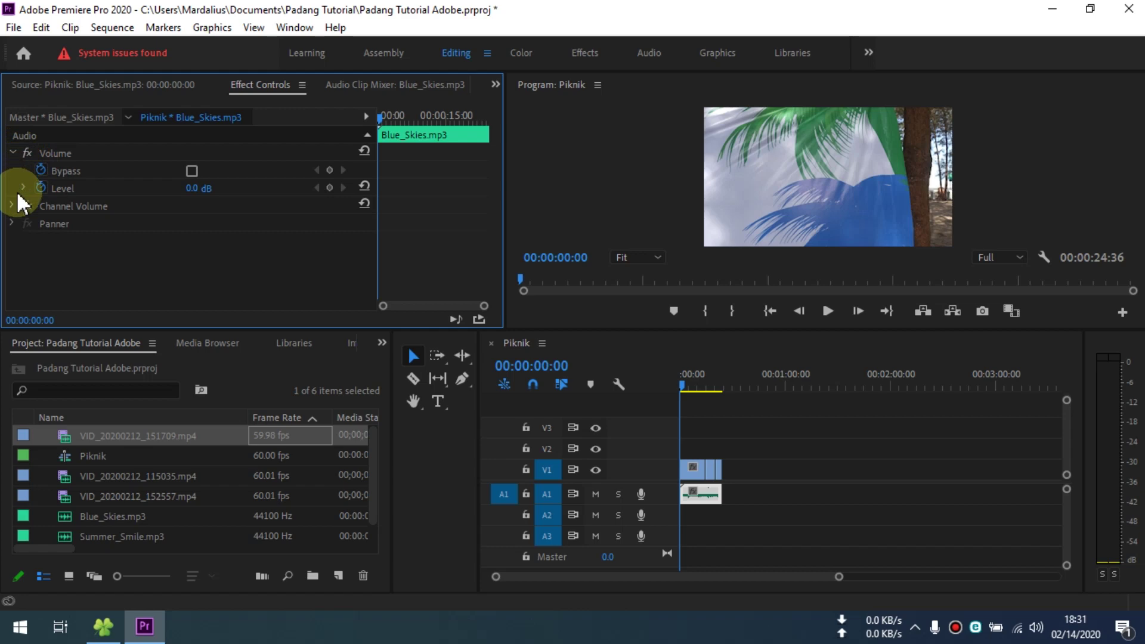
click(14, 206)
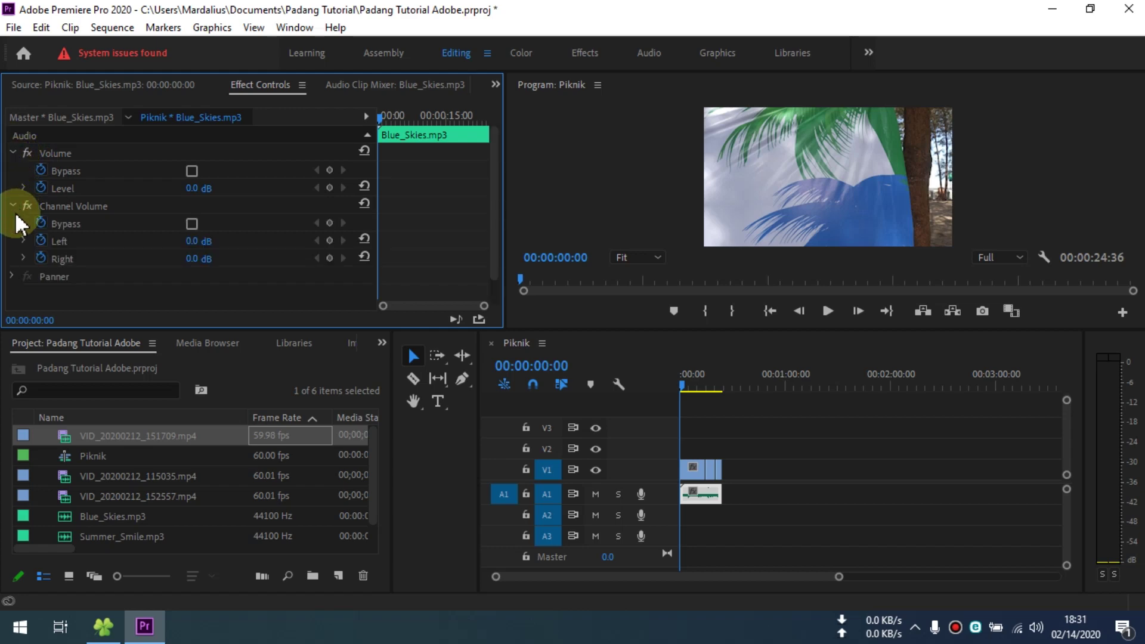
click(14, 278)
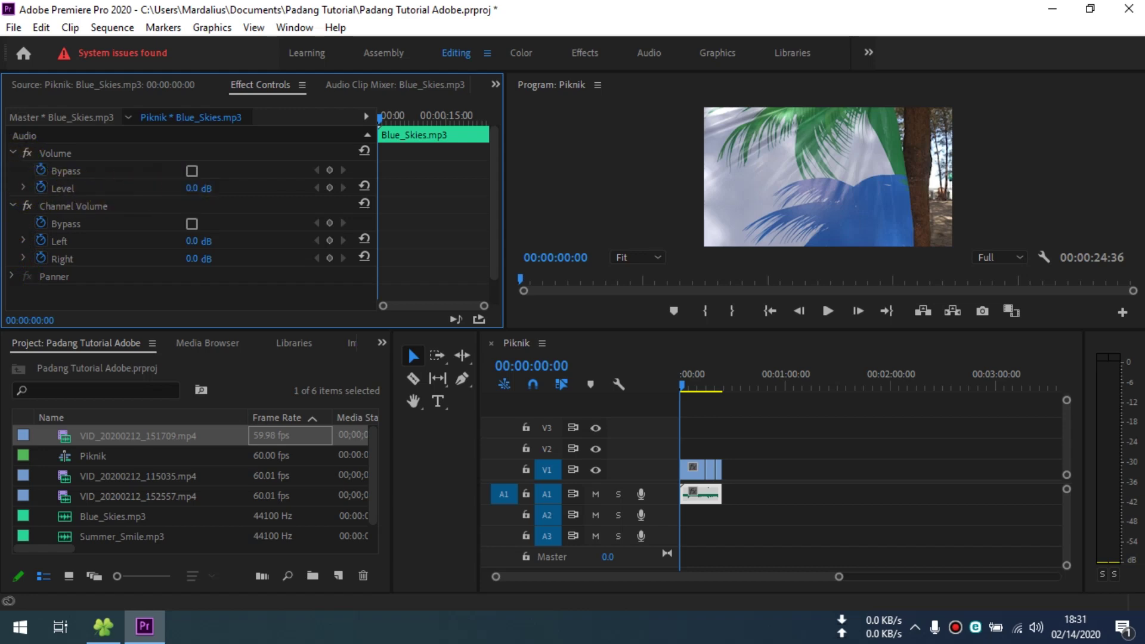
click(246, 206)
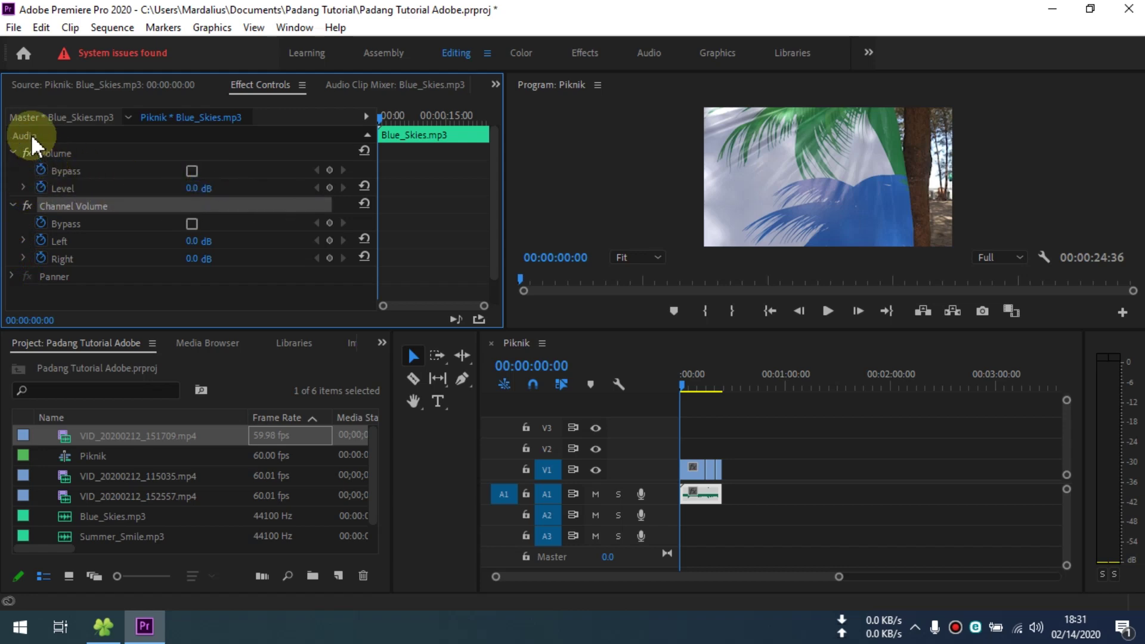
click(13, 153)
click(346, 84)
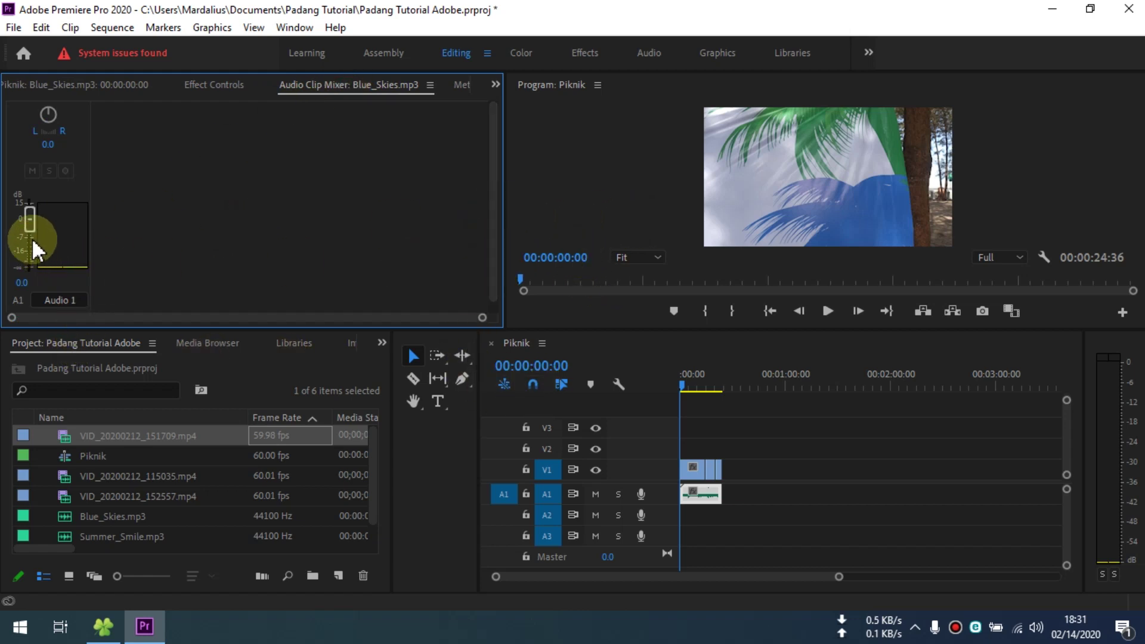
Play the Piknik sequence while adjusting the Audio 1 fader, settling it at -7.6 dB.
drag(30, 235, 33, 213)
click(556, 191)
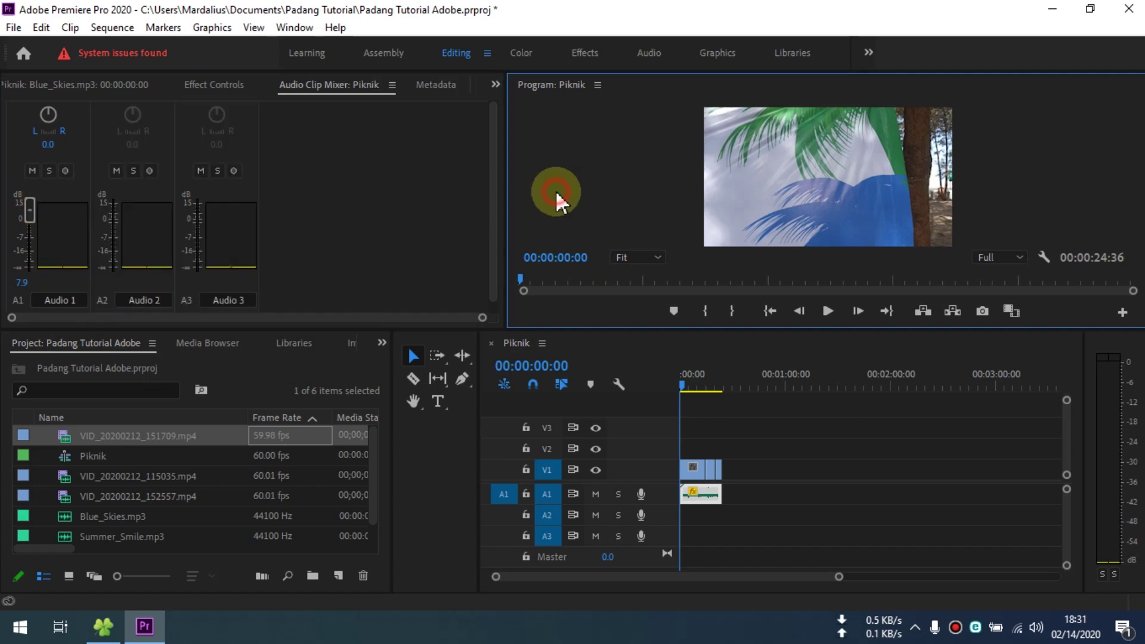
click(828, 311)
drag(30, 210, 30, 248)
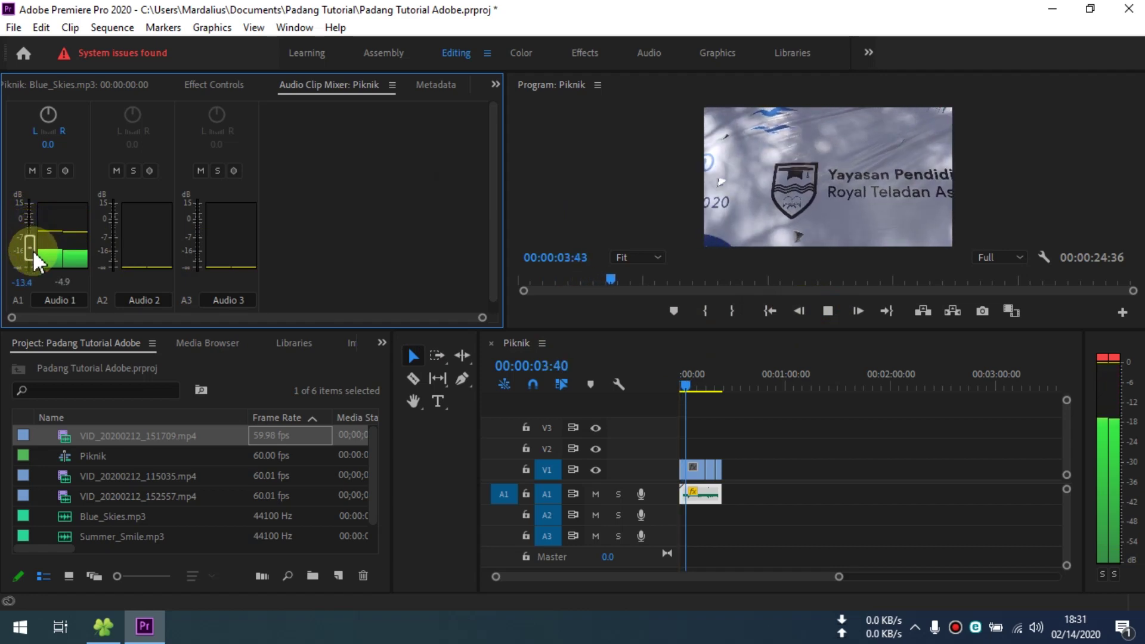
drag(29, 248, 32, 207)
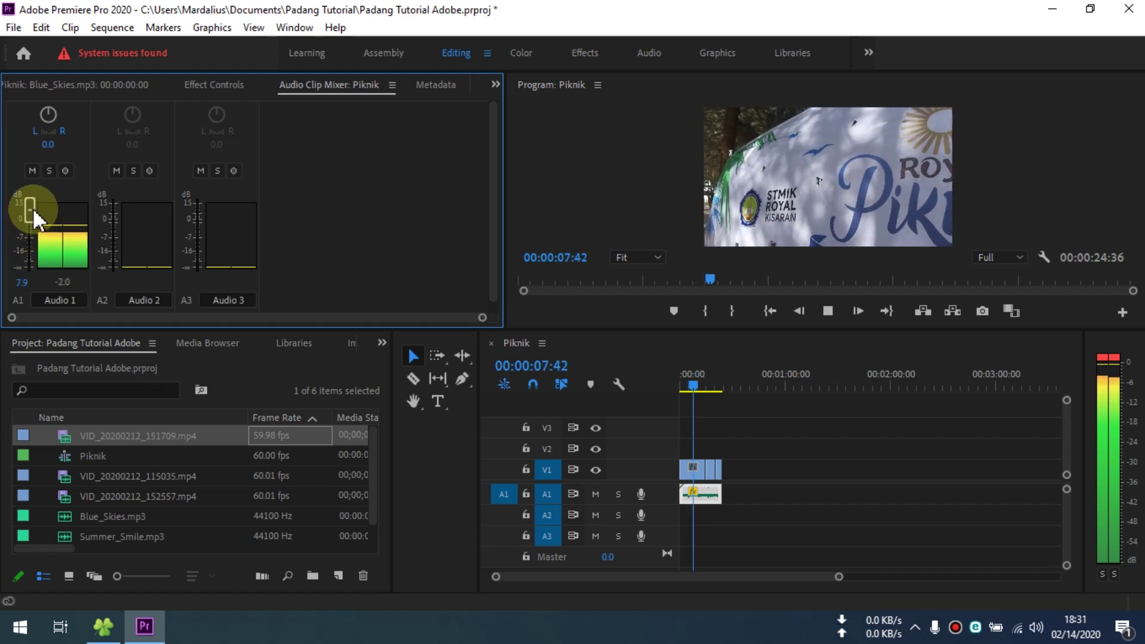
drag(33, 206, 31, 239)
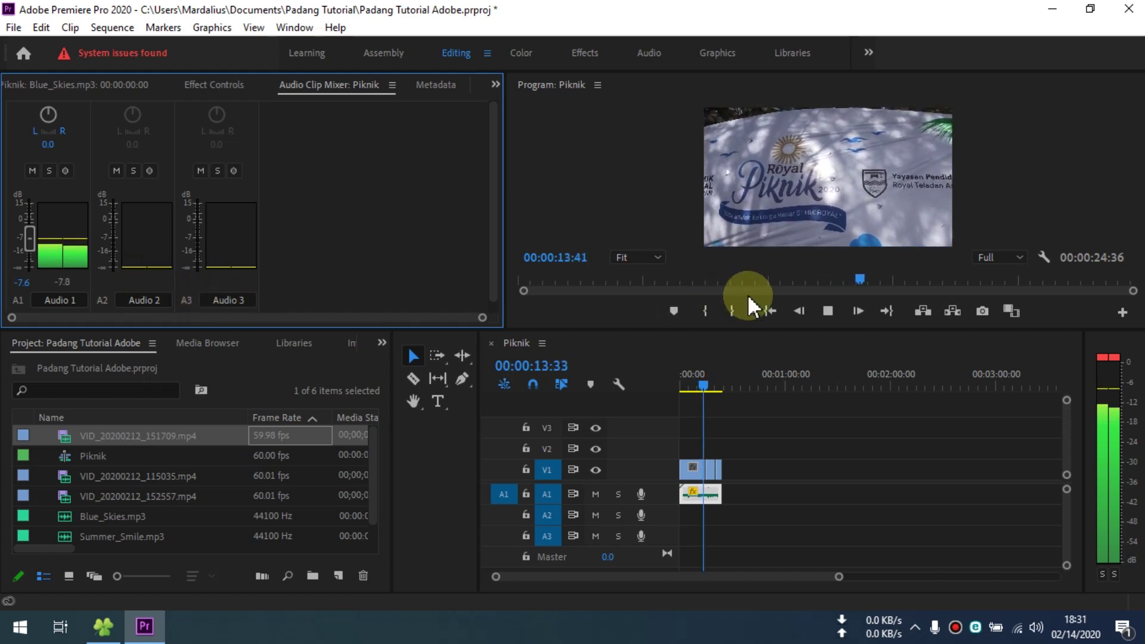
click(829, 311)
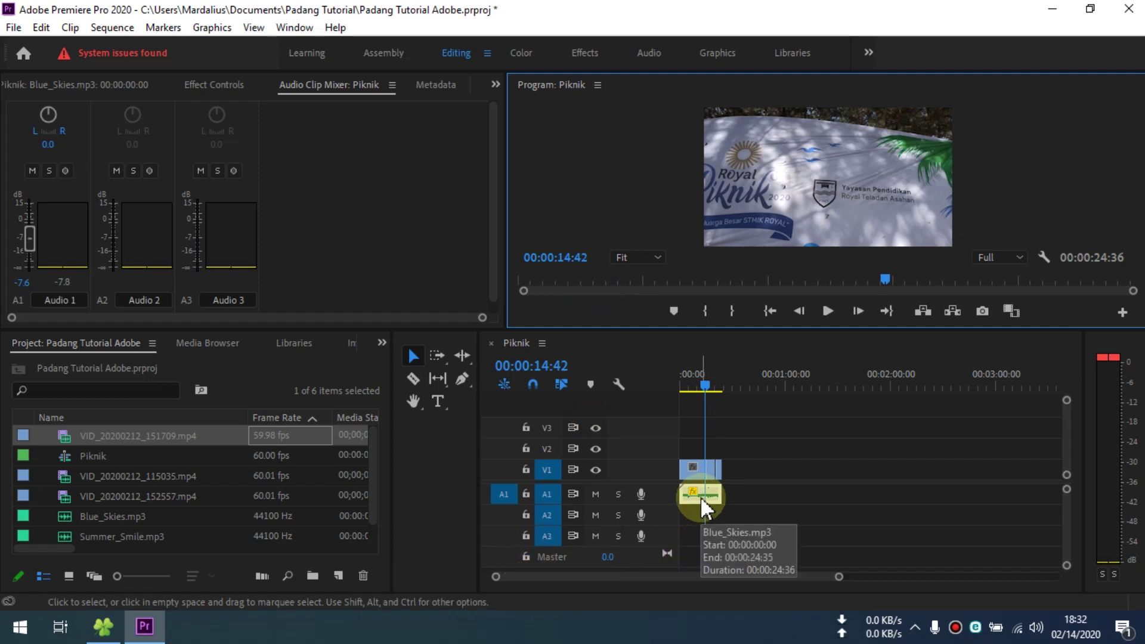
click(185, 475)
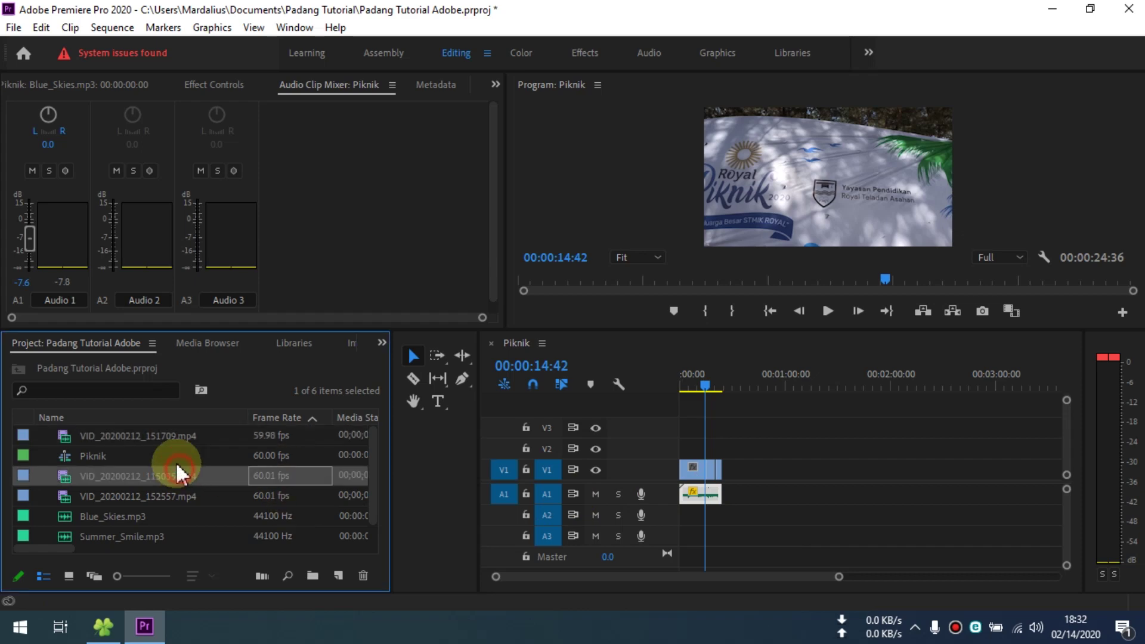
click(169, 439)
Go back to the Videos folder in File Explorer and drag VID_20200213_163029.mp4 onto Premiere Pro.
scroll(202, 519, down, 1)
click(103, 626)
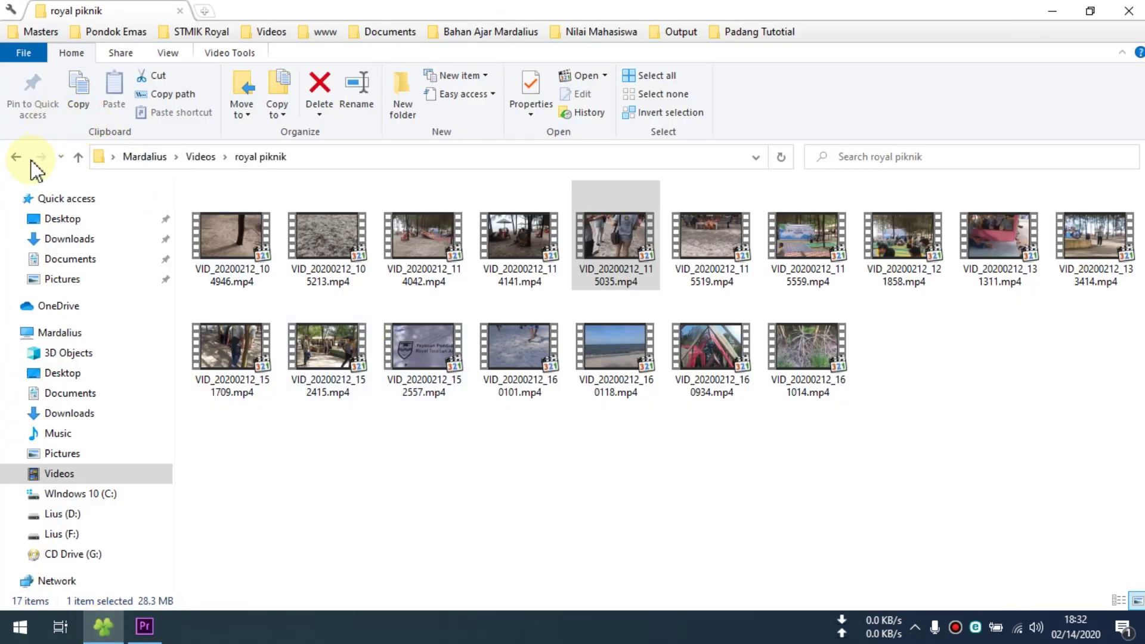
click(30, 162)
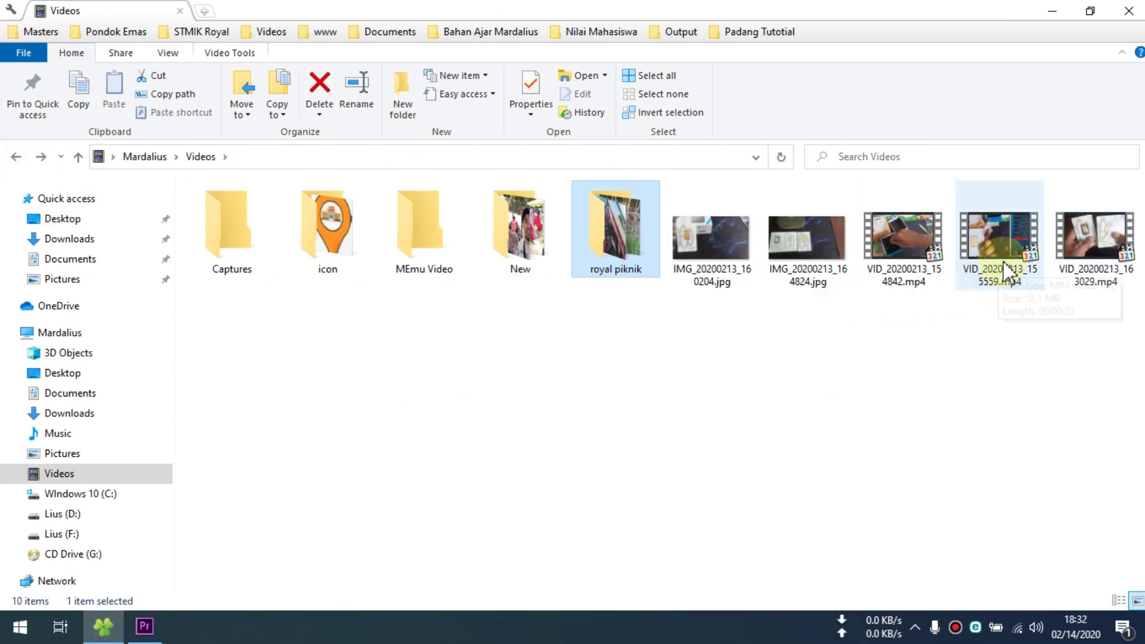
click(1004, 292)
drag(1111, 289, 149, 633)
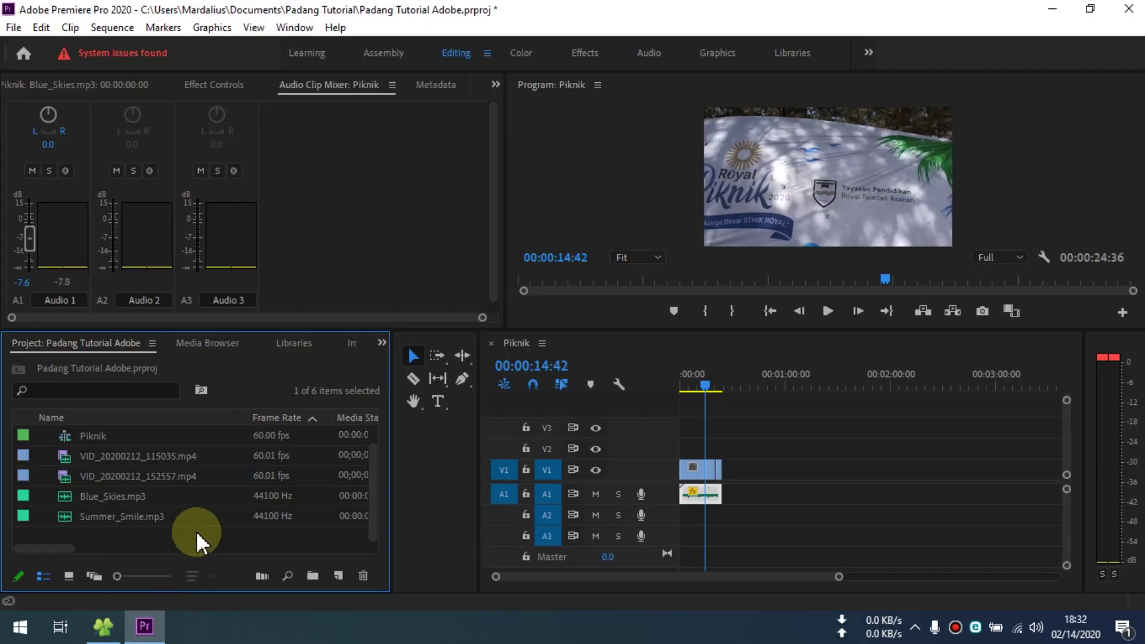
Import VID_20200213_163029.mp4, preview it in the Source monitor, and pull the old clip off V1.
drag(149, 633, 175, 529)
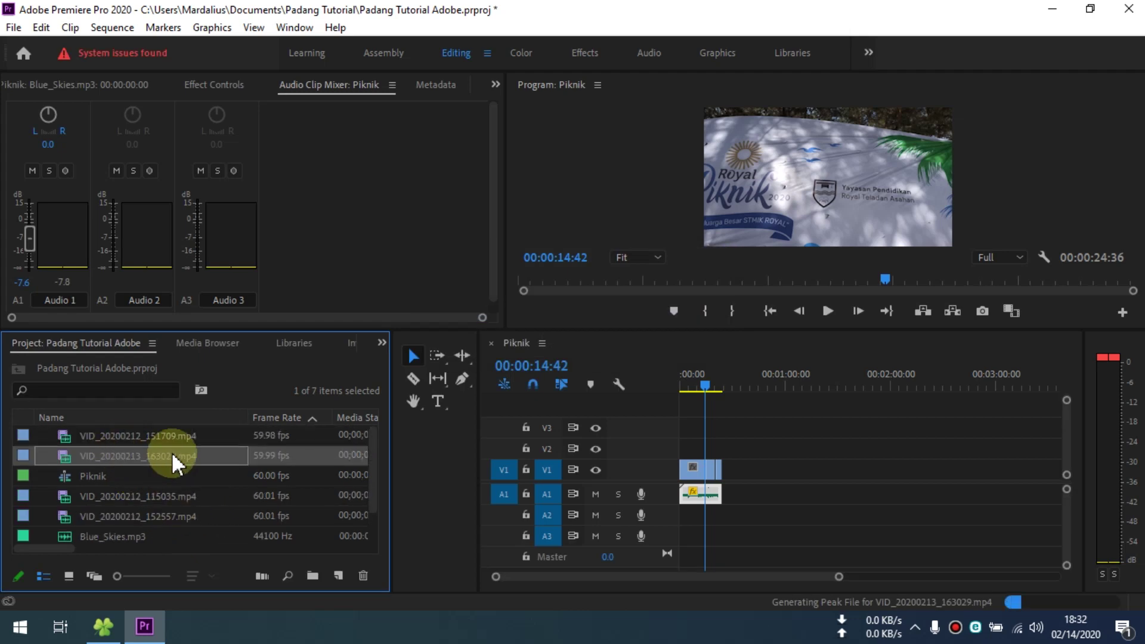
double_click(271, 435)
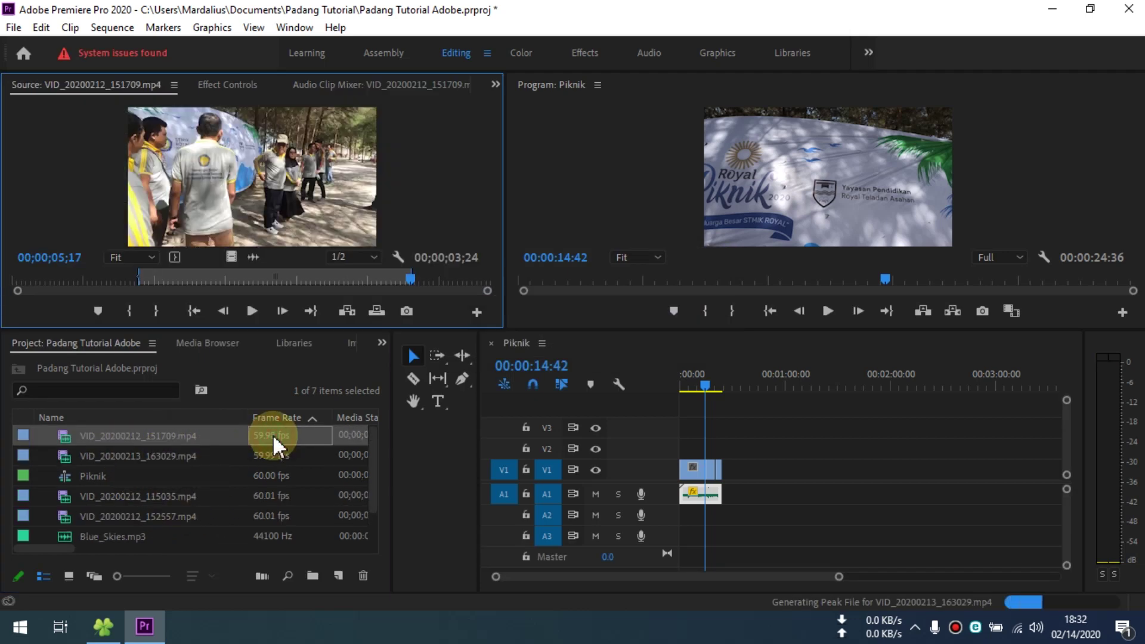
double_click(258, 456)
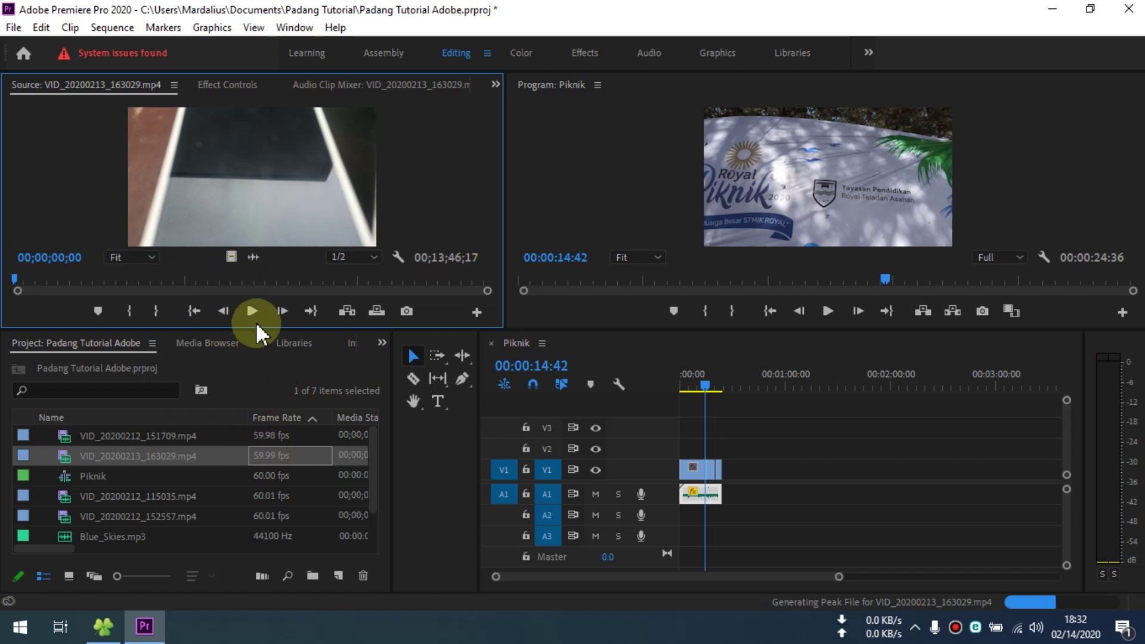
click(256, 310)
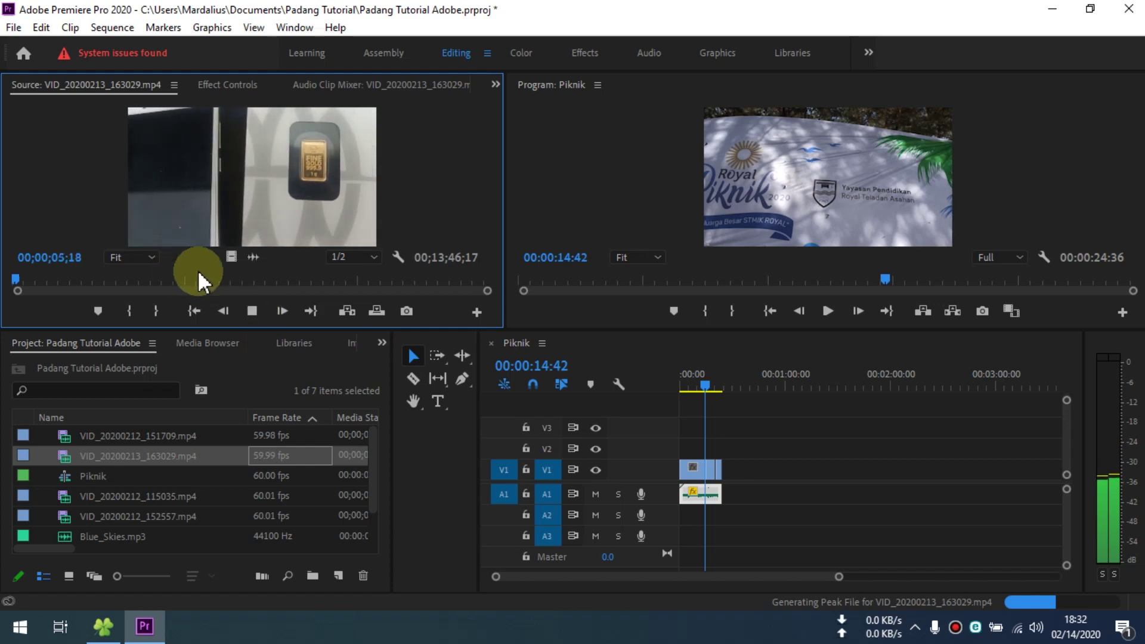
drag(23, 275, 197, 276)
click(248, 311)
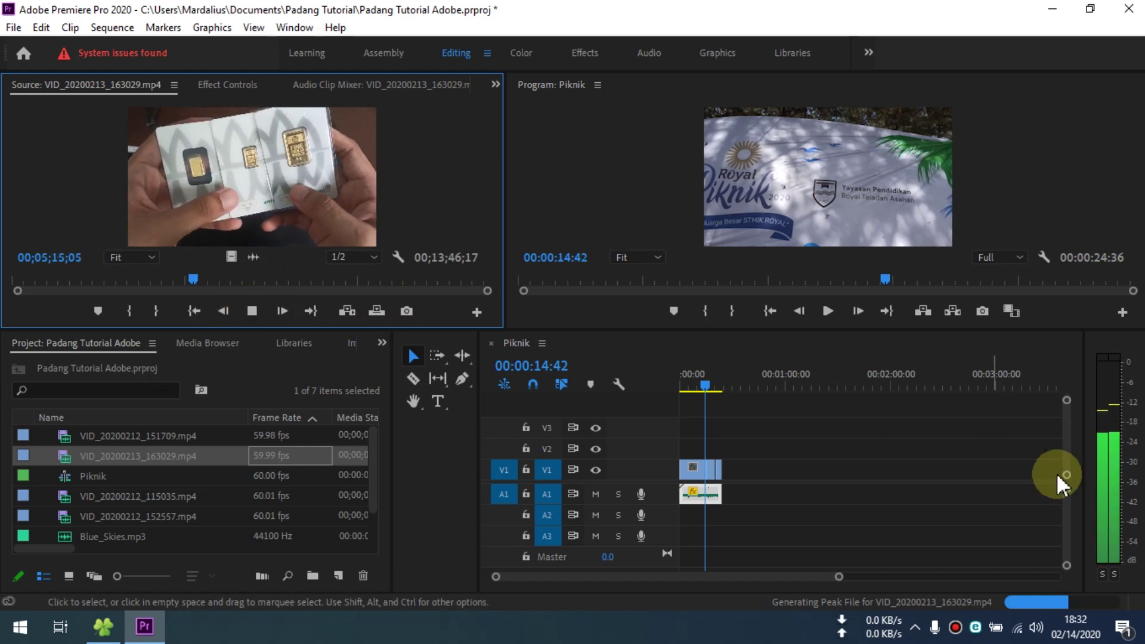
click(696, 471)
mouse_move(697, 472)
mouse_down()
mouse_move(720, 481)
mouse_move(264, 231)
mouse_up()
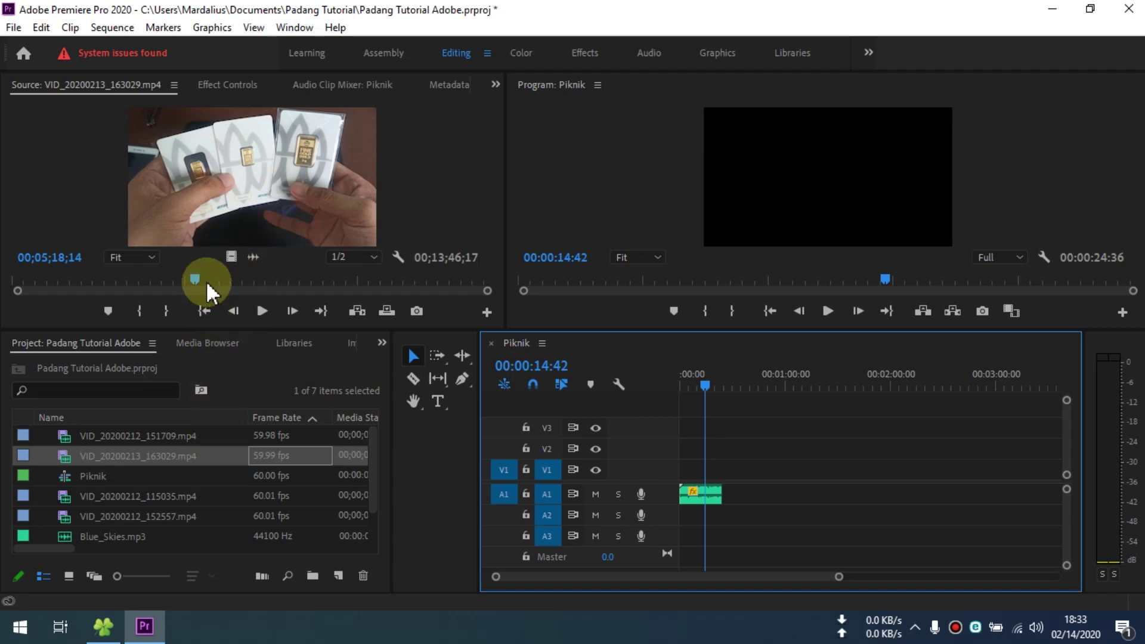
Mark the new clip's In point at 03;45;08 and Out point at 12;12;29.
drag(195, 277, 152, 277)
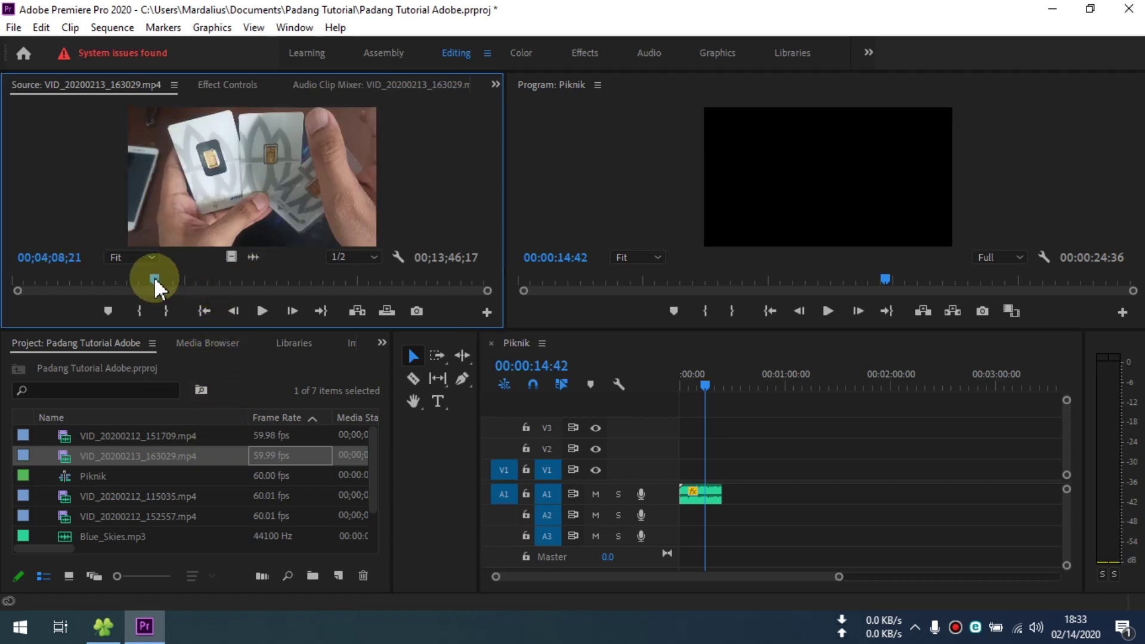
drag(149, 278, 141, 278)
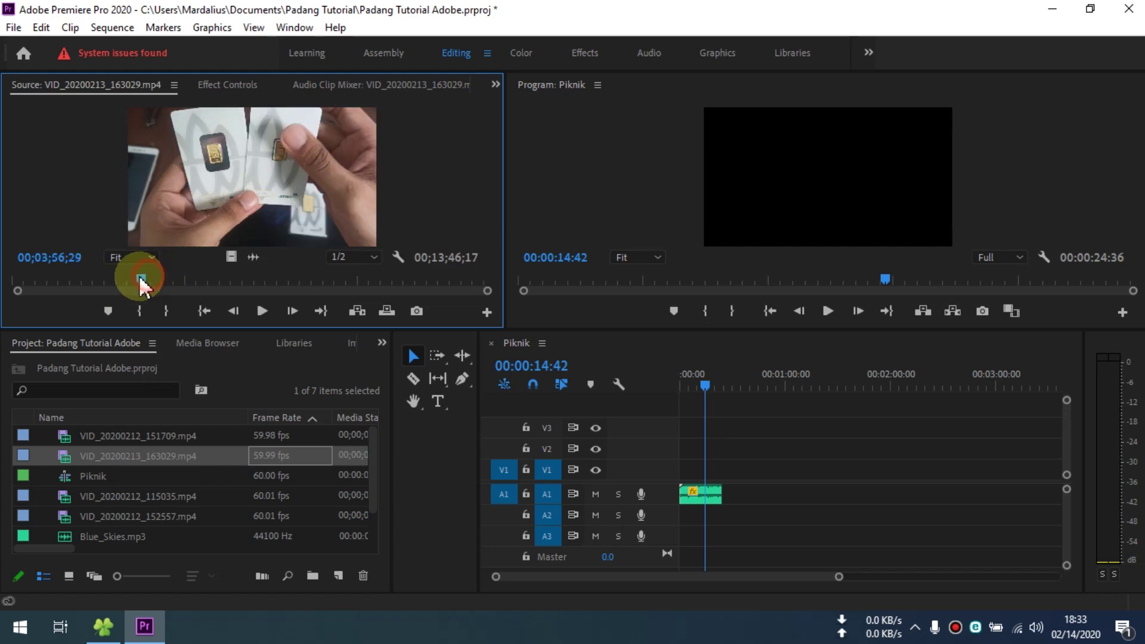
click(139, 310)
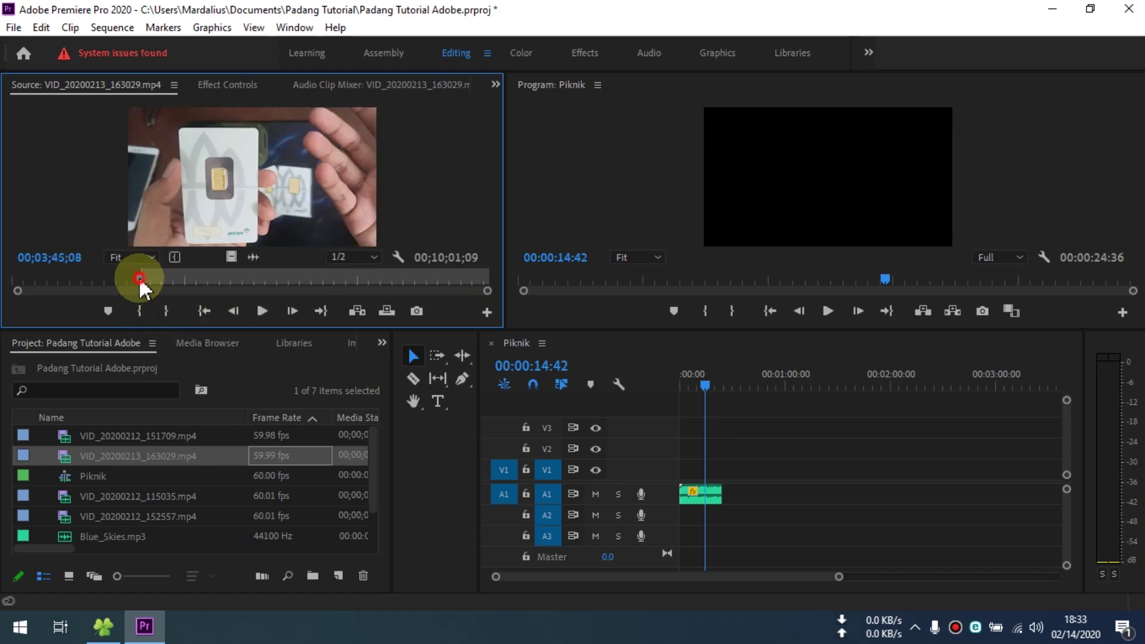
drag(140, 278, 432, 275)
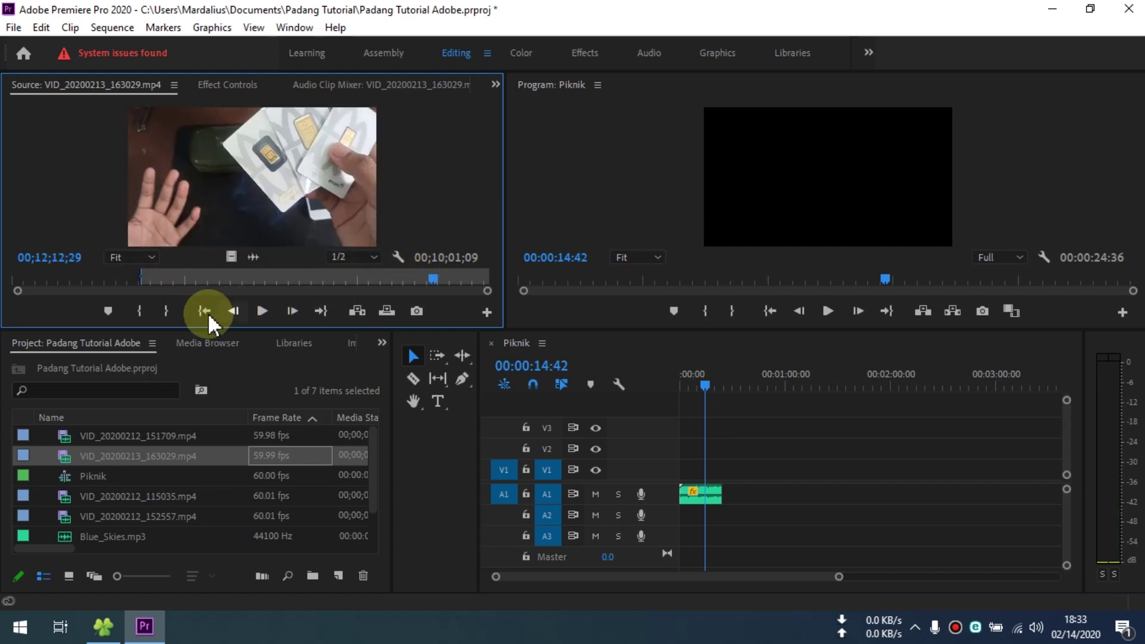
click(164, 310)
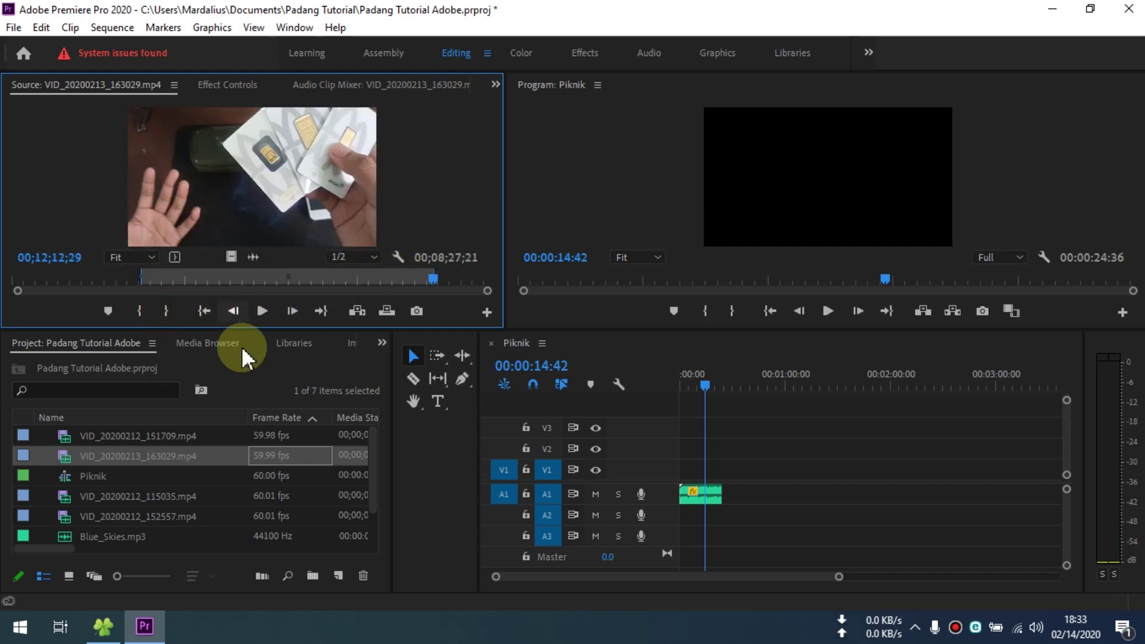
Check the trimmed clip's Video Out Point and drag it into the Piknik timeline.
click(99, 465)
click(251, 455)
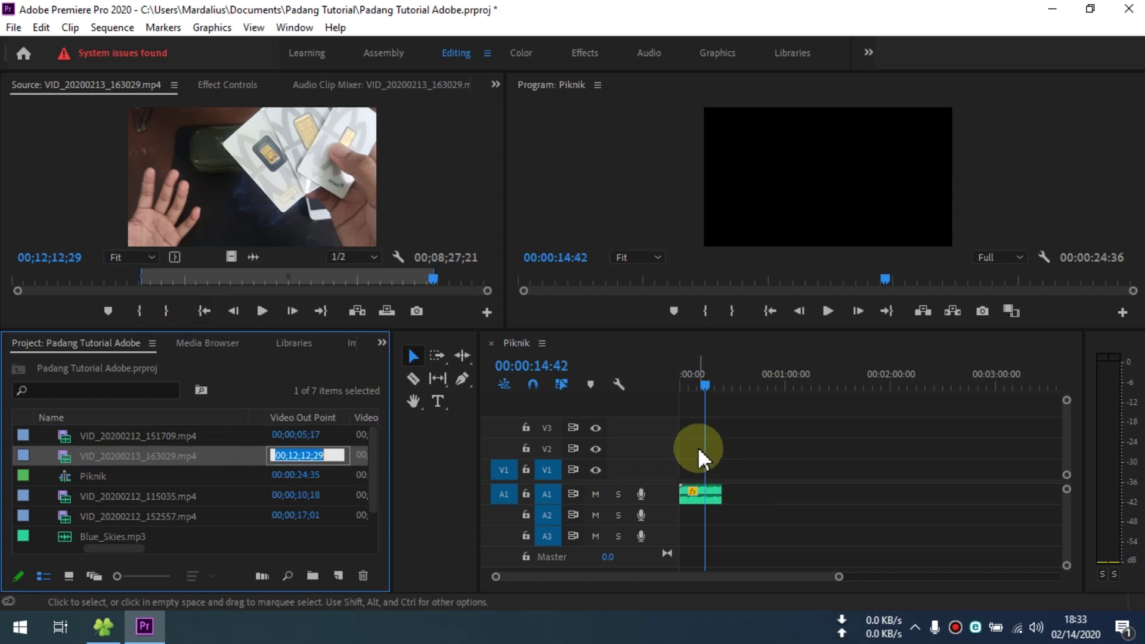
click(89, 471)
click(87, 455)
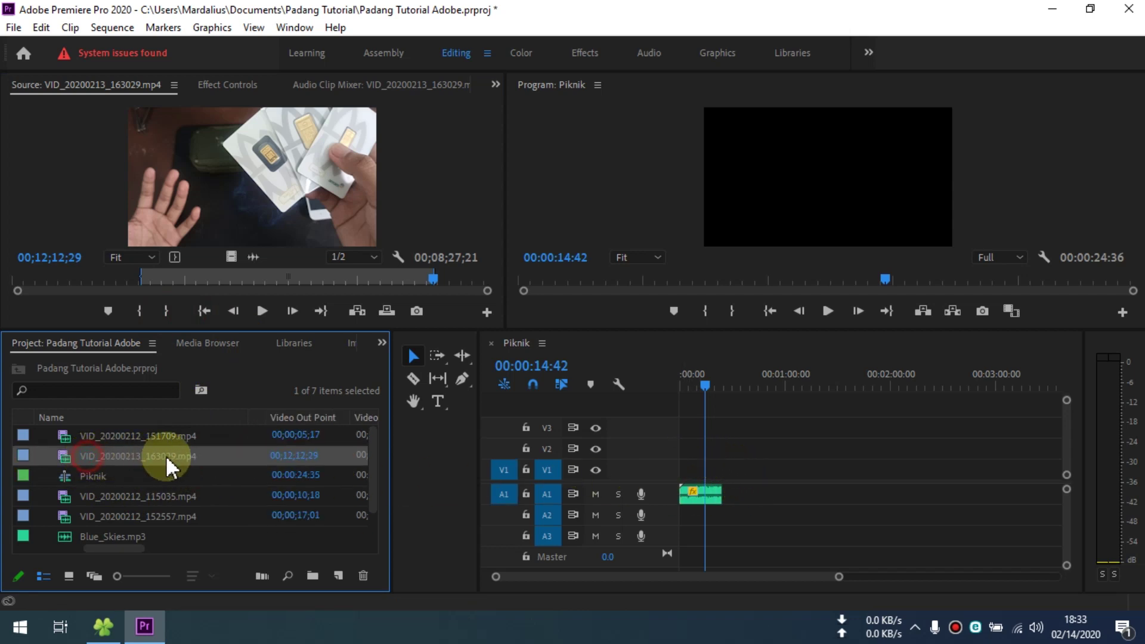
drag(241, 452, 690, 453)
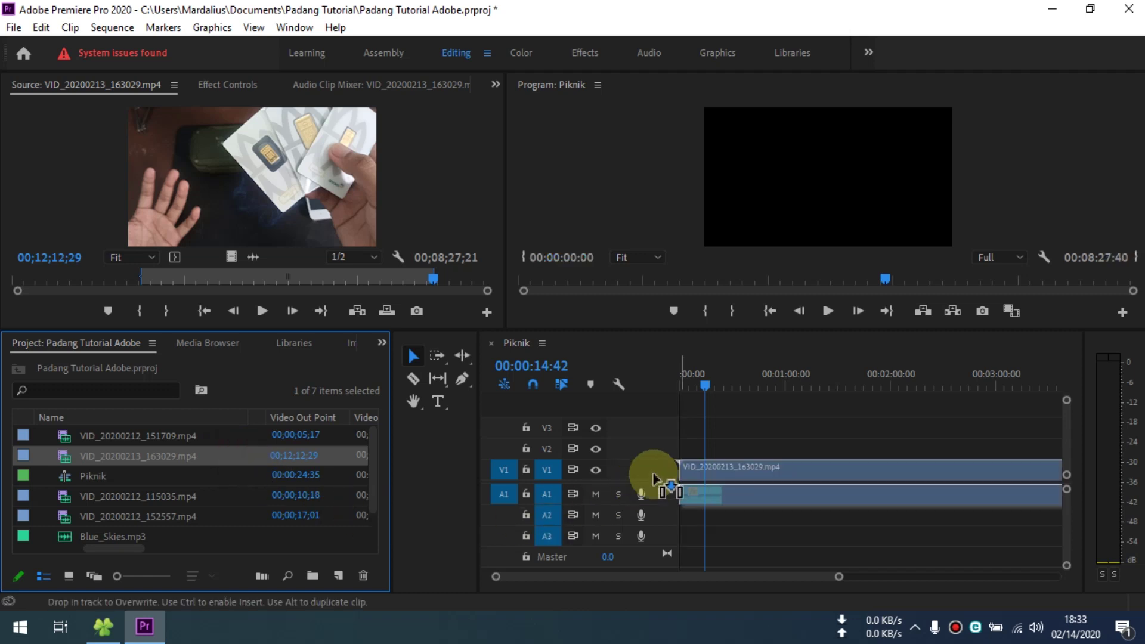
Drop the trimmed gold-card clip into the Piknik sequence on tracks V2/A2.
drag(690, 454, 684, 473)
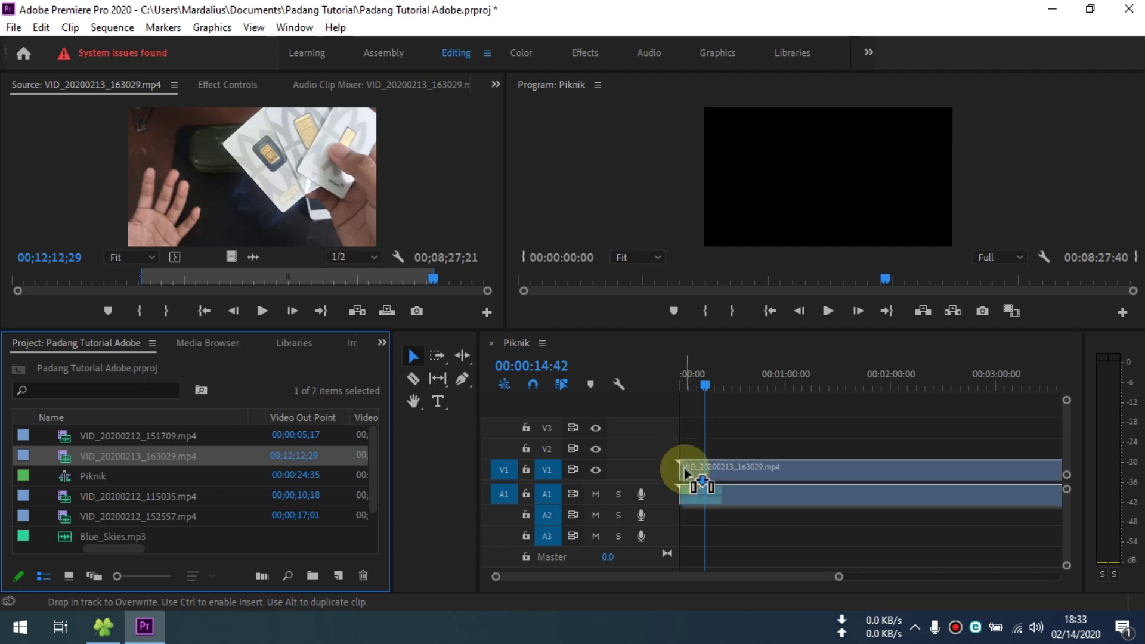
drag(685, 471, 688, 436)
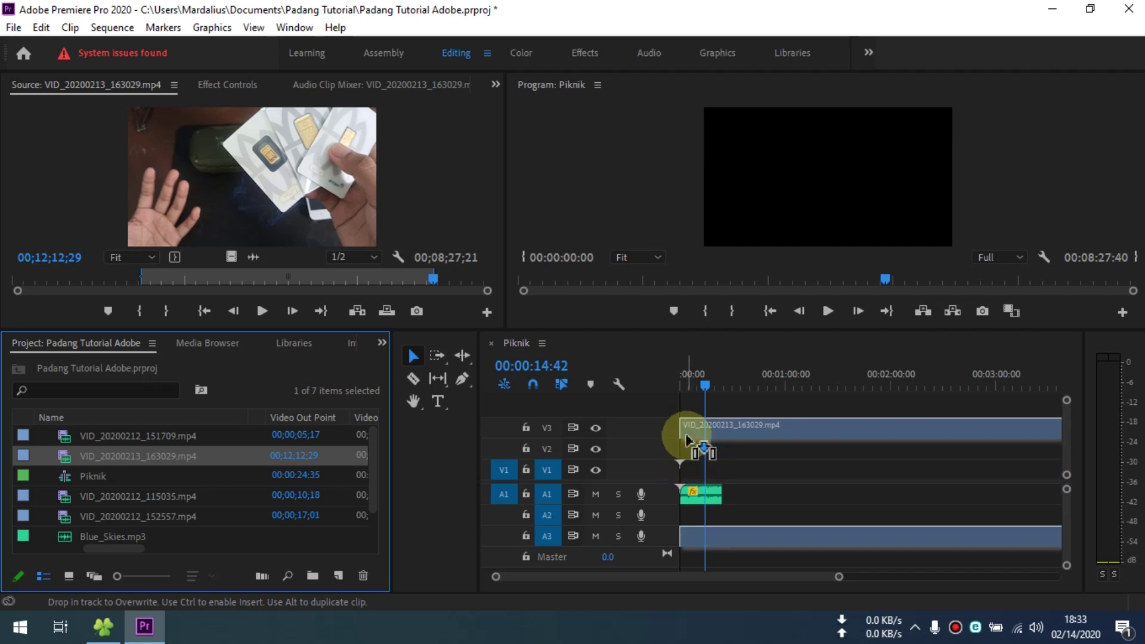
drag(688, 441, 689, 449)
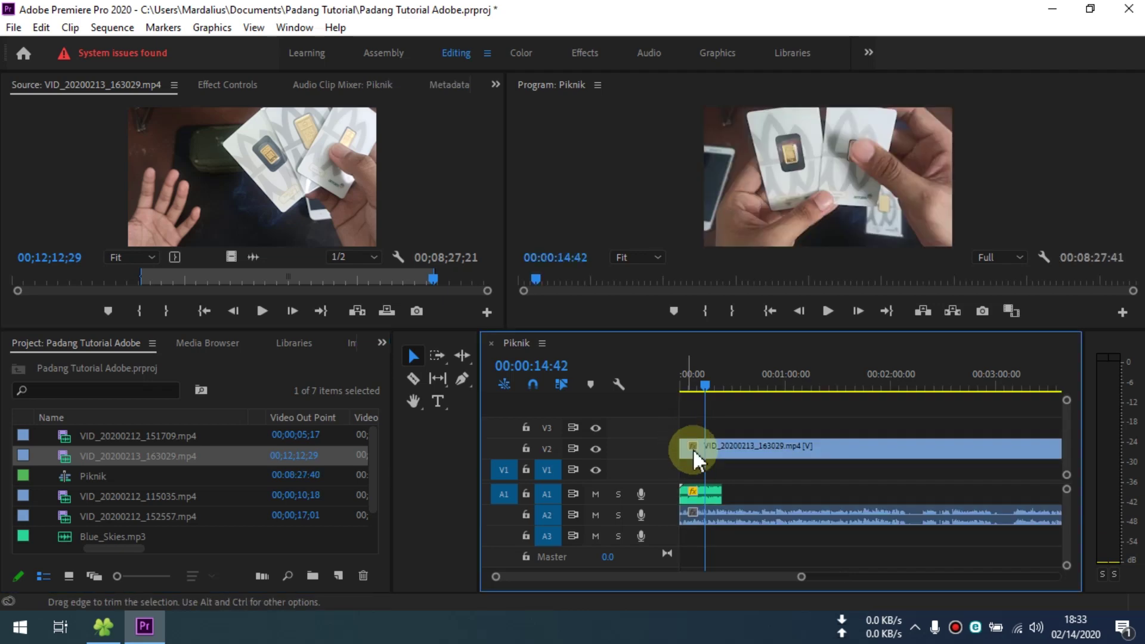
Move the small Blue_Skies.mp3 audio clip from track A1 down to A3.
click(713, 493)
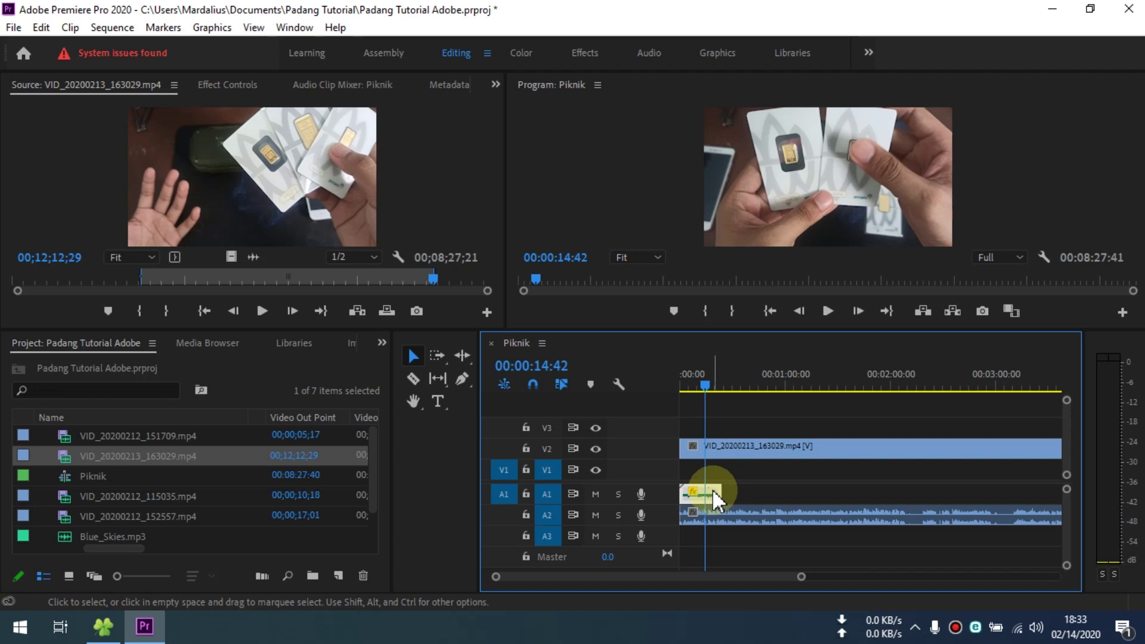
click(714, 494)
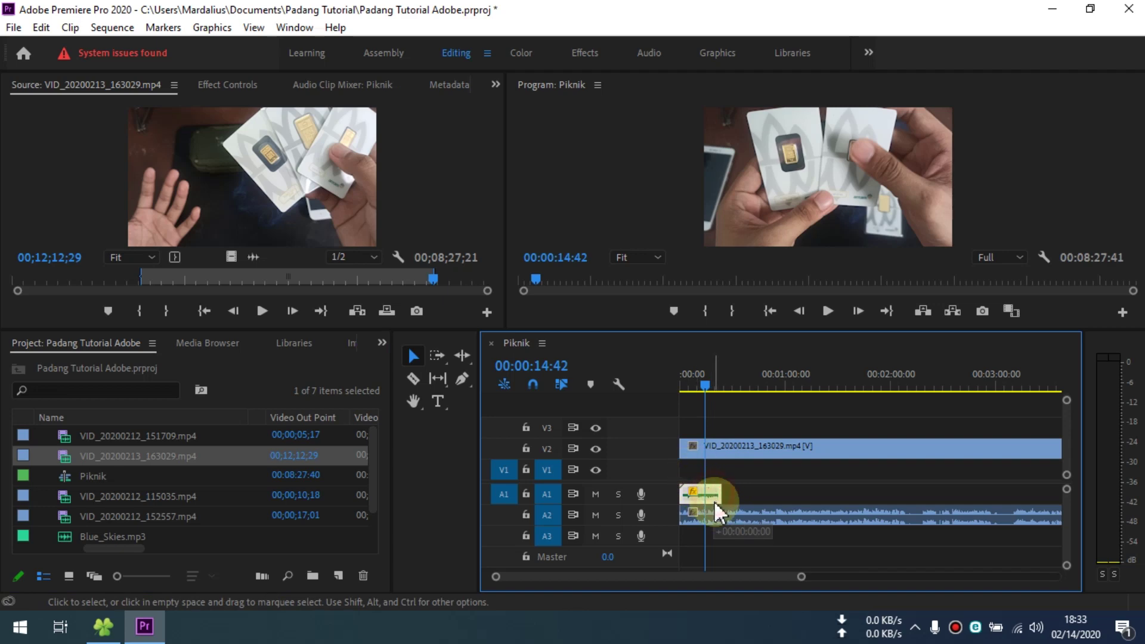
drag(714, 500, 716, 538)
Move the gold-card clip's video down to V1 and its audio up to A1.
click(716, 445)
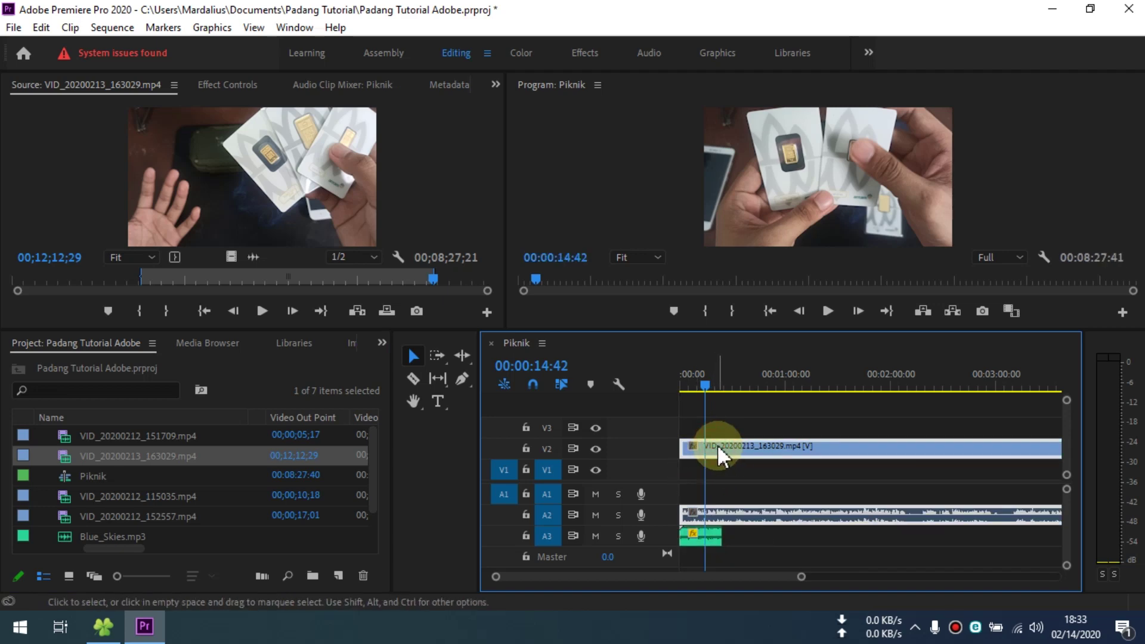
drag(717, 445, 717, 473)
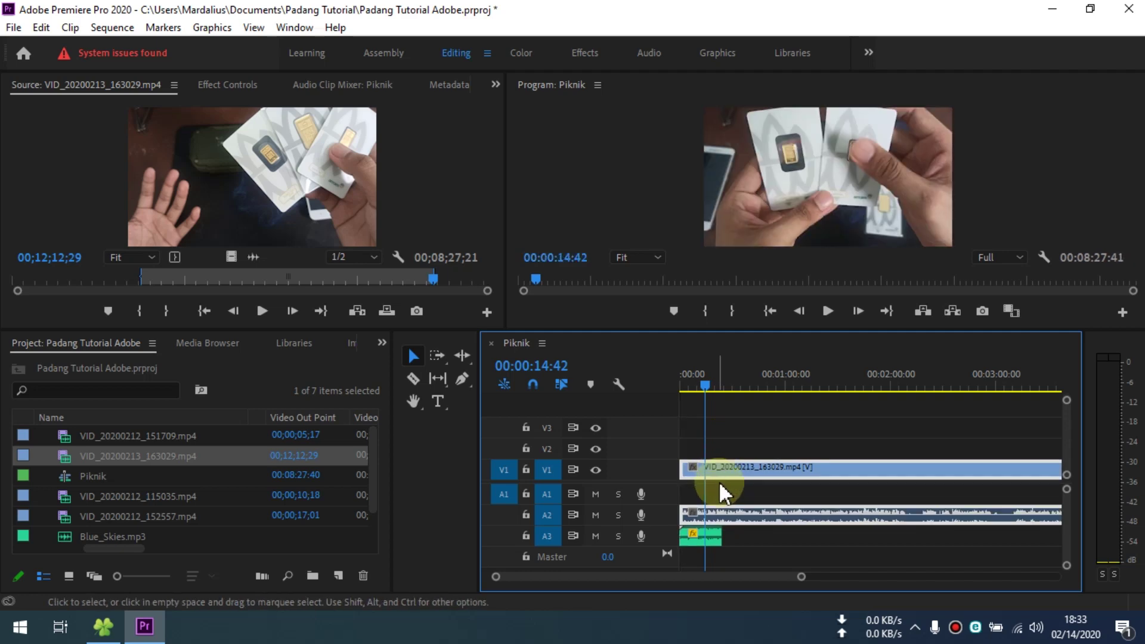
drag(724, 517, 725, 488)
click(724, 440)
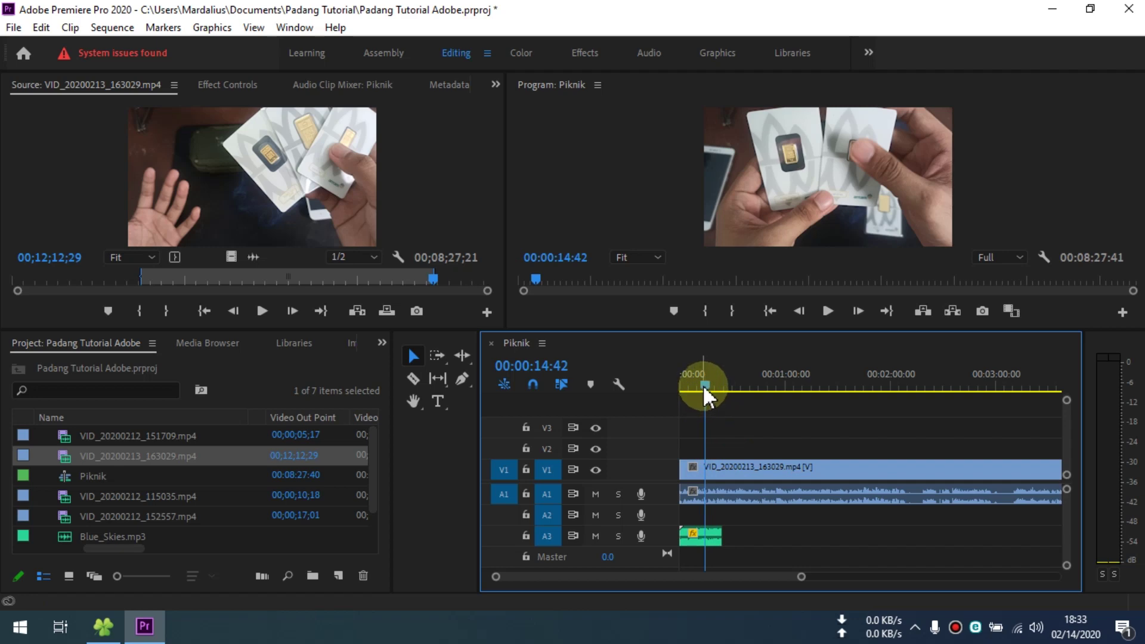
Play the sequence, then move the Blue_Skies music clip from A3 up to A2.
click(826, 311)
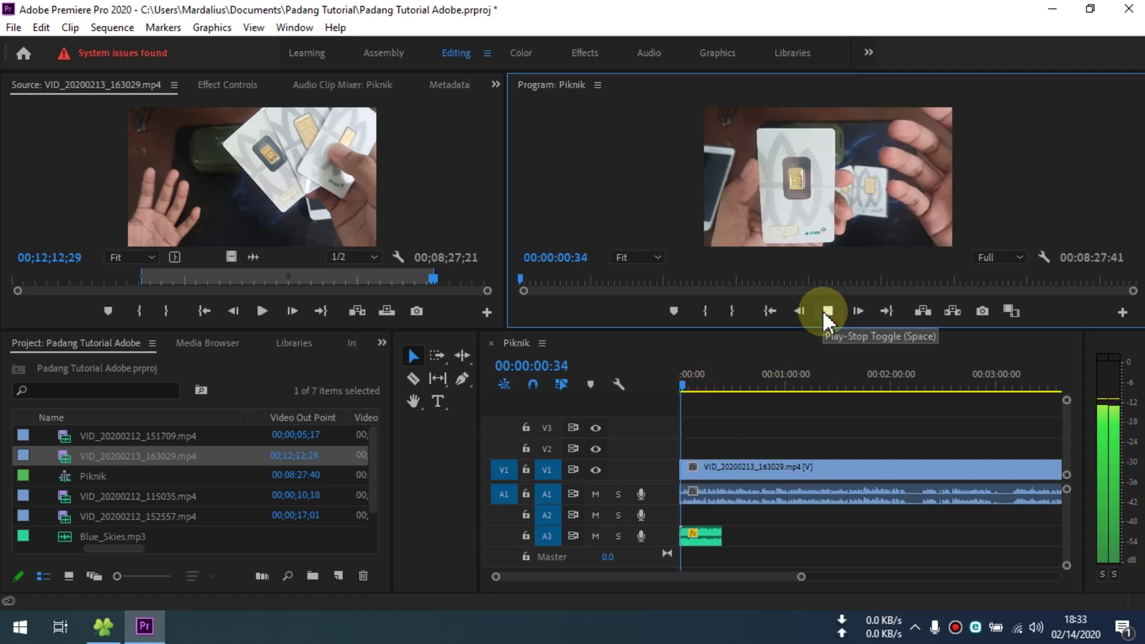
click(827, 311)
click(711, 541)
mouse_move(711, 541)
mouse_down()
mouse_move(714, 515)
mouse_move(982, 520)
mouse_up()
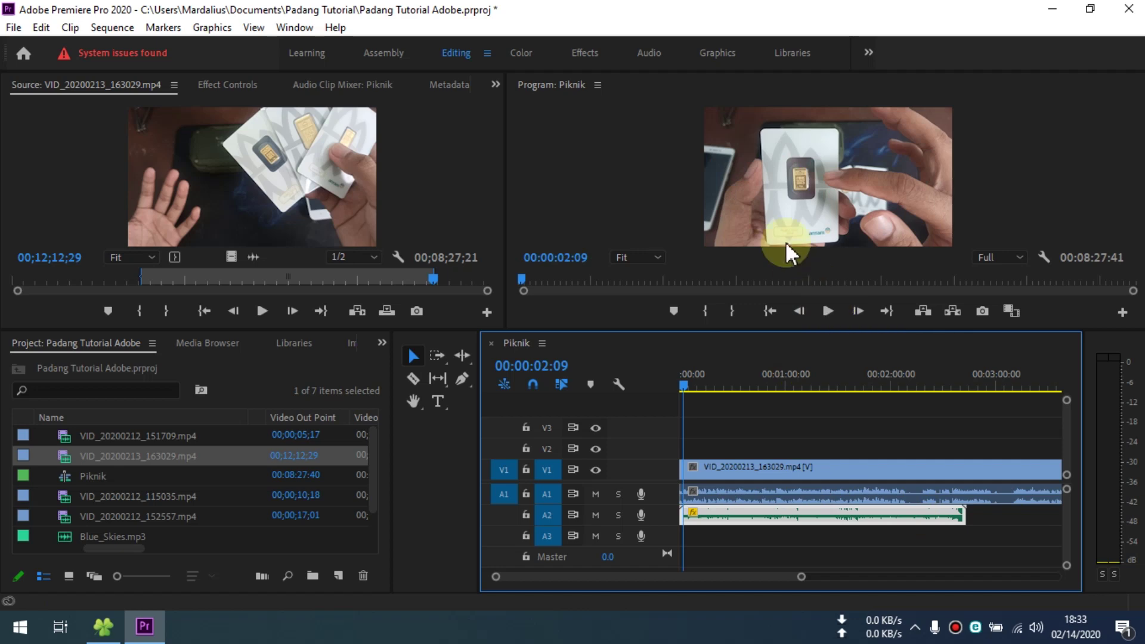
Play the sequence again to hear the music under the video.
click(830, 173)
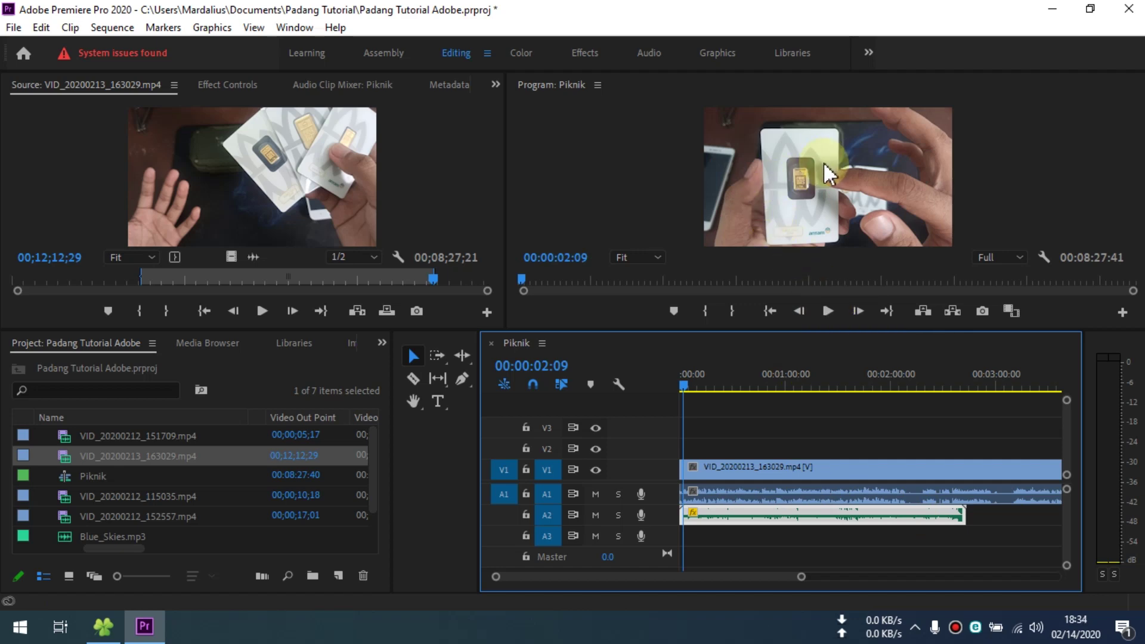
click(833, 306)
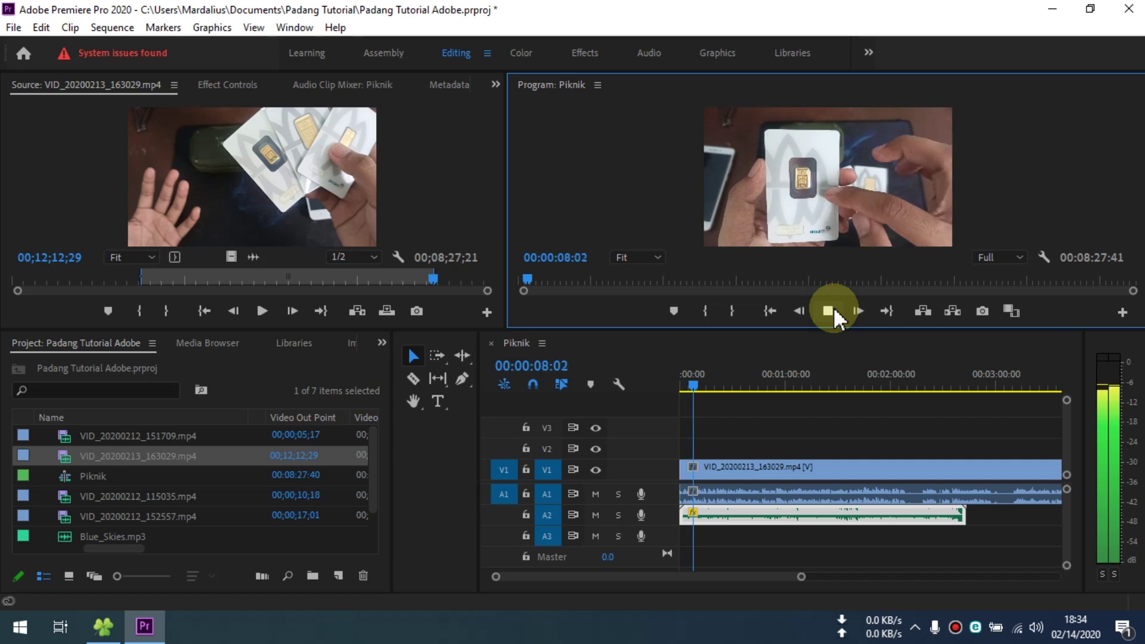
click(829, 311)
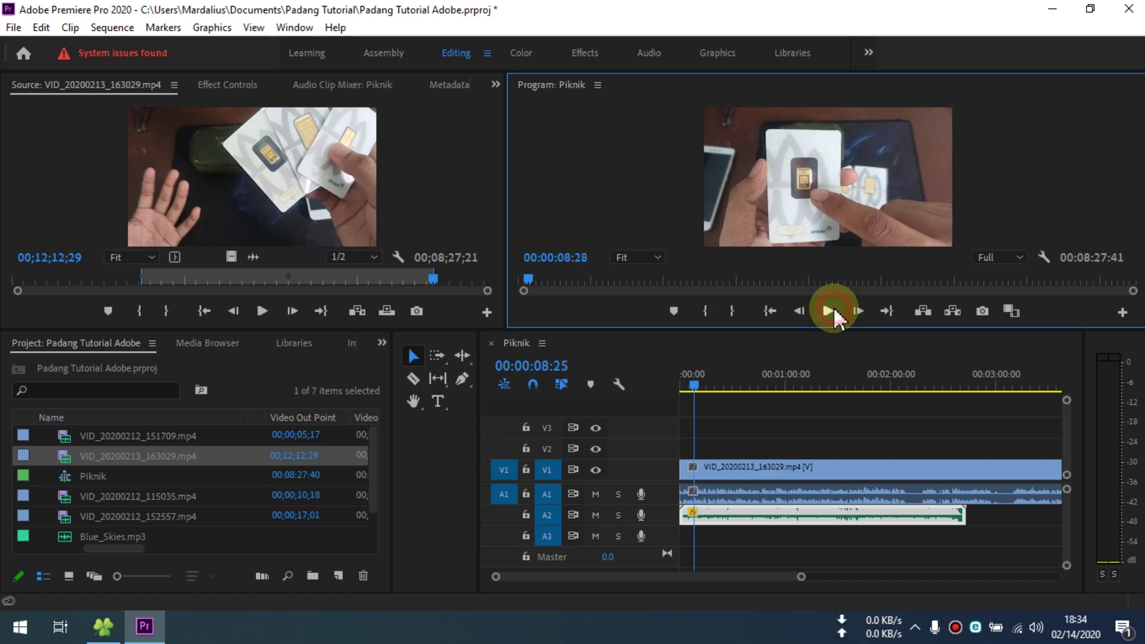
Load the Blue_Skies.mp3 clip from A2 into the Source monitor.
mouse_move(750, 513)
click(742, 513)
click(735, 495)
click(735, 515)
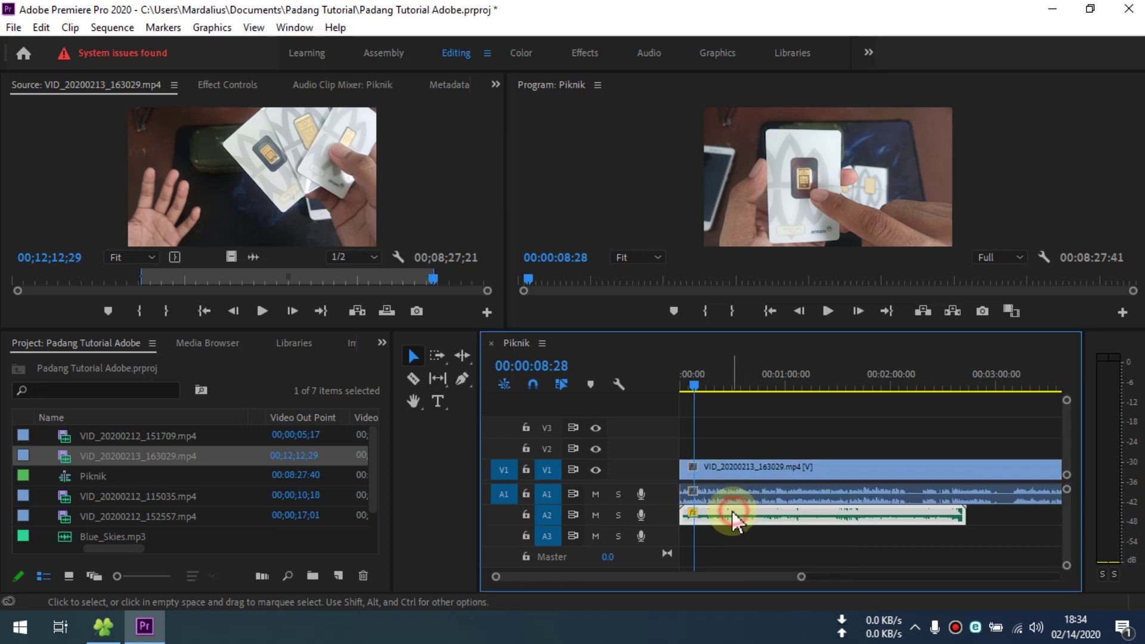
double_click(739, 513)
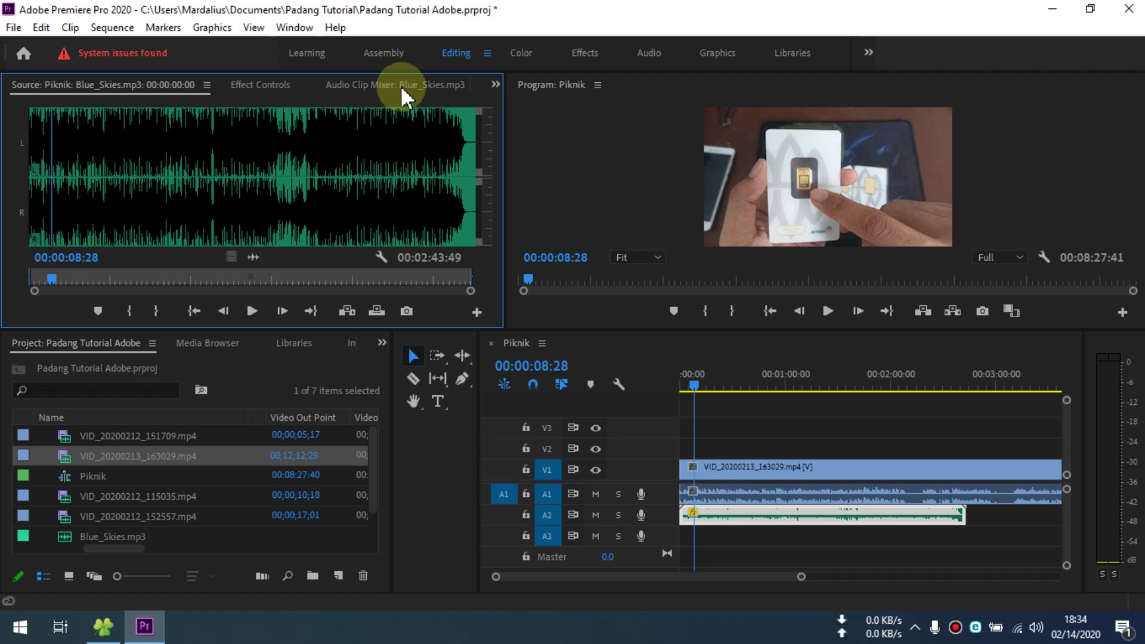
Open the Audio Clip Mixer and play the sequence to hear the current mix.
click(393, 90)
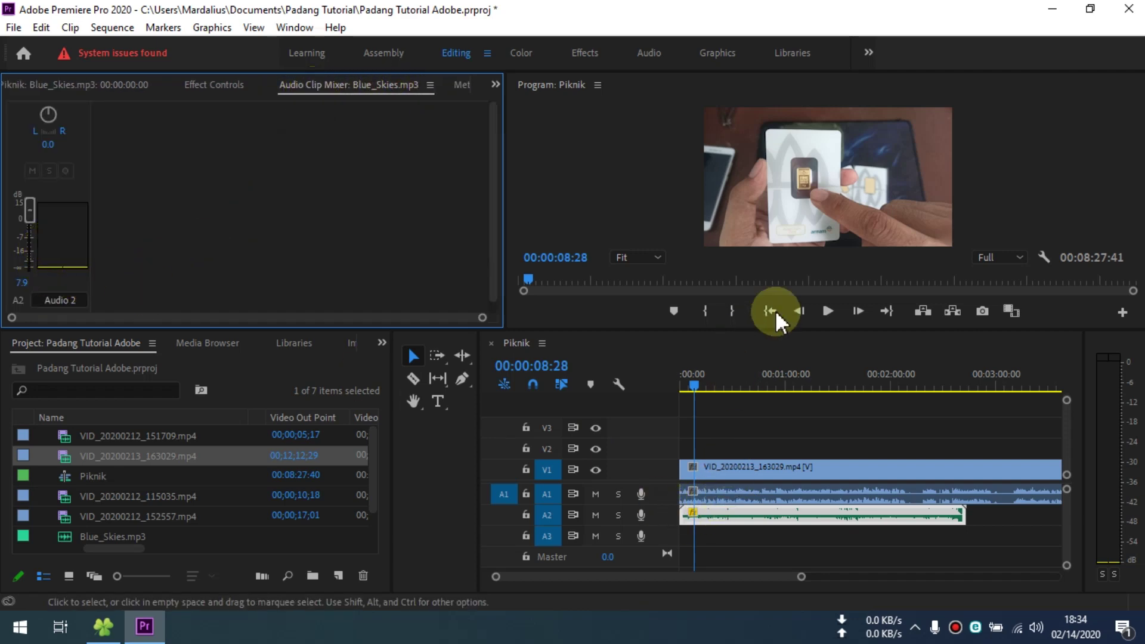
click(826, 310)
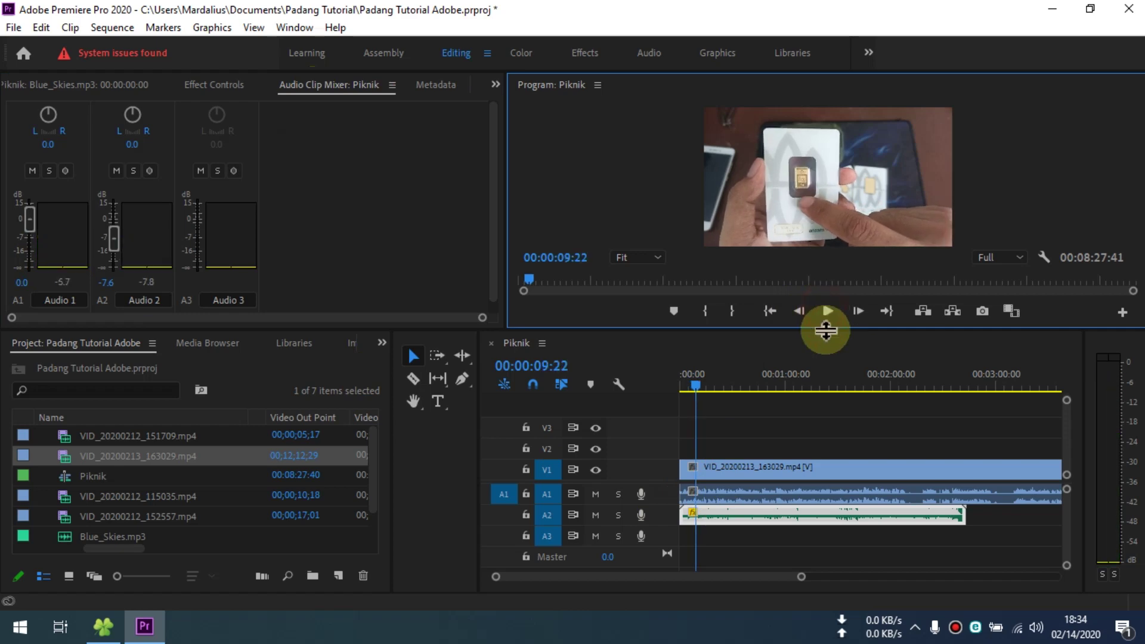
click(220, 187)
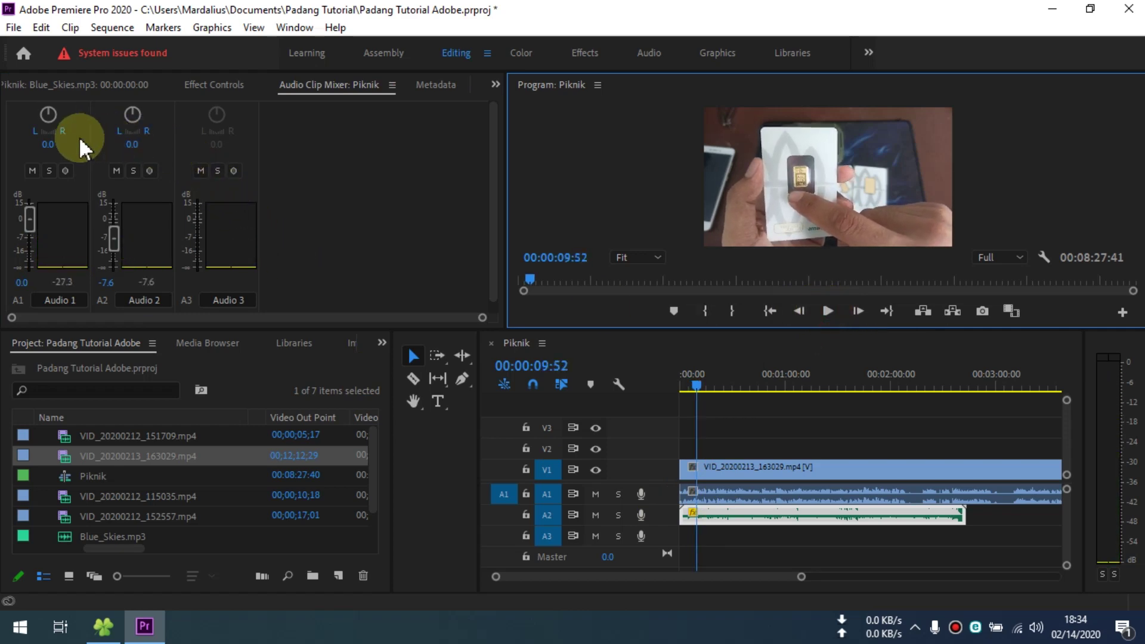
click(826, 310)
click(245, 309)
click(63, 280)
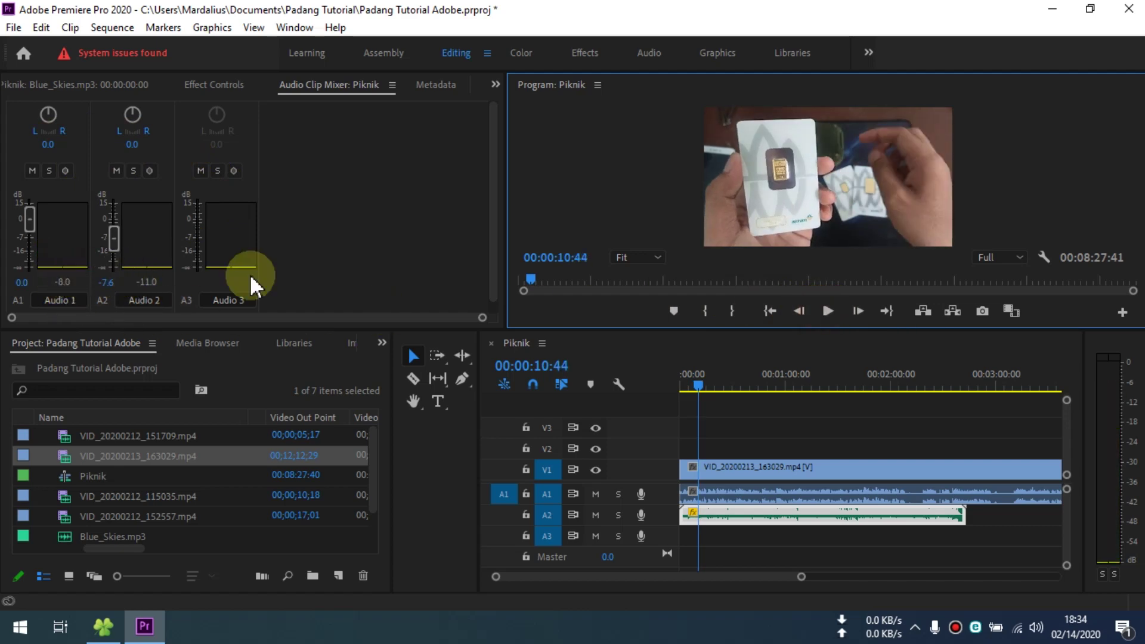
Ride the Audio 1 fader down to about -30 dB, then back up to about -3.5 dB.
click(834, 309)
click(30, 218)
drag(30, 218, 27, 255)
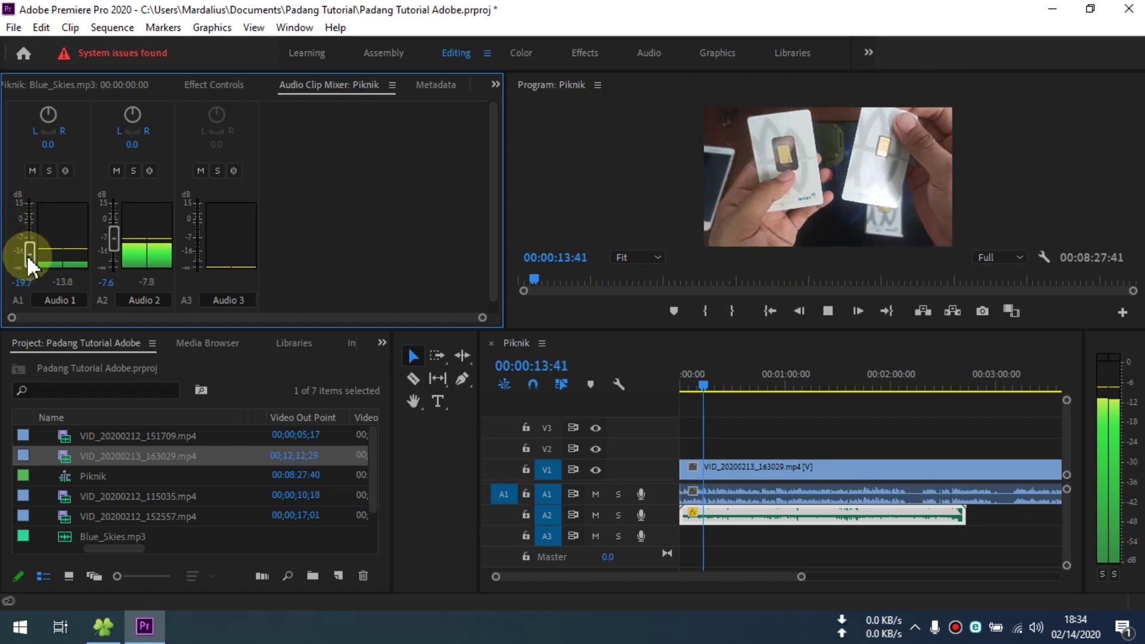
drag(27, 255, 27, 260)
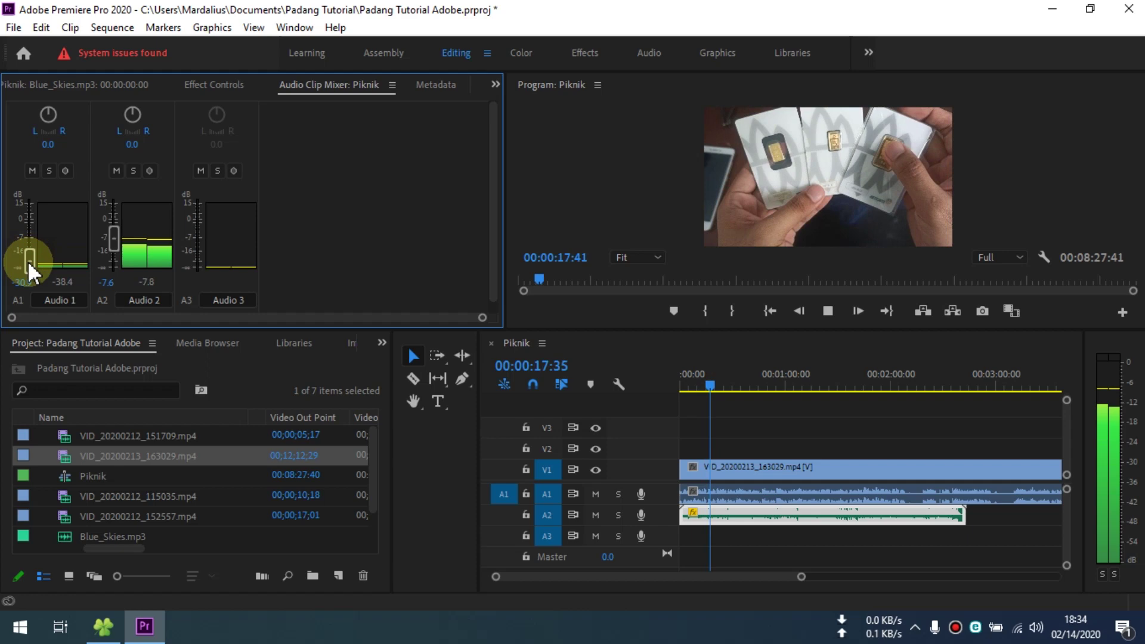
click(828, 311)
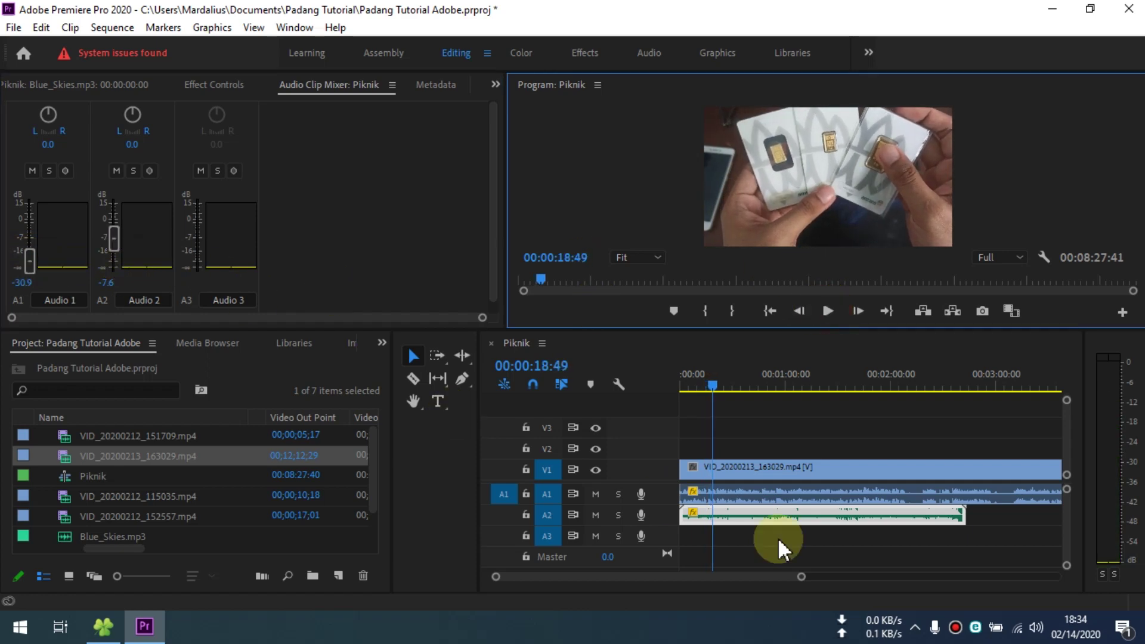
drag(27, 258, 27, 218)
click(829, 311)
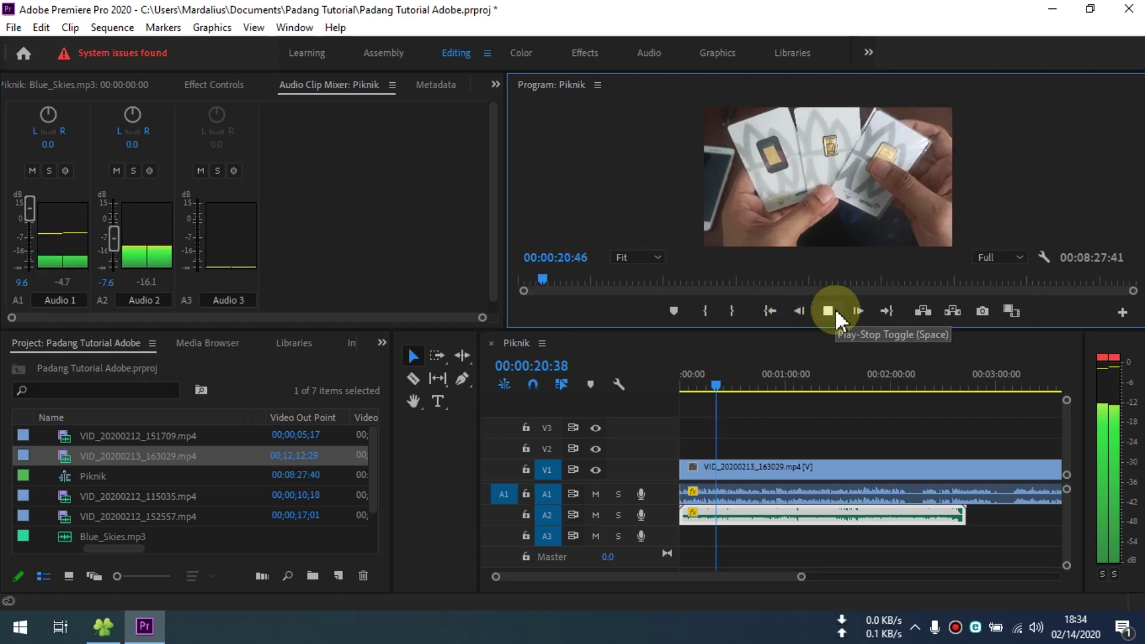
Set Audio 1 to 1.3 dB and bring the Audio 2 music down to -13.0 dB.
drag(112, 238, 117, 254)
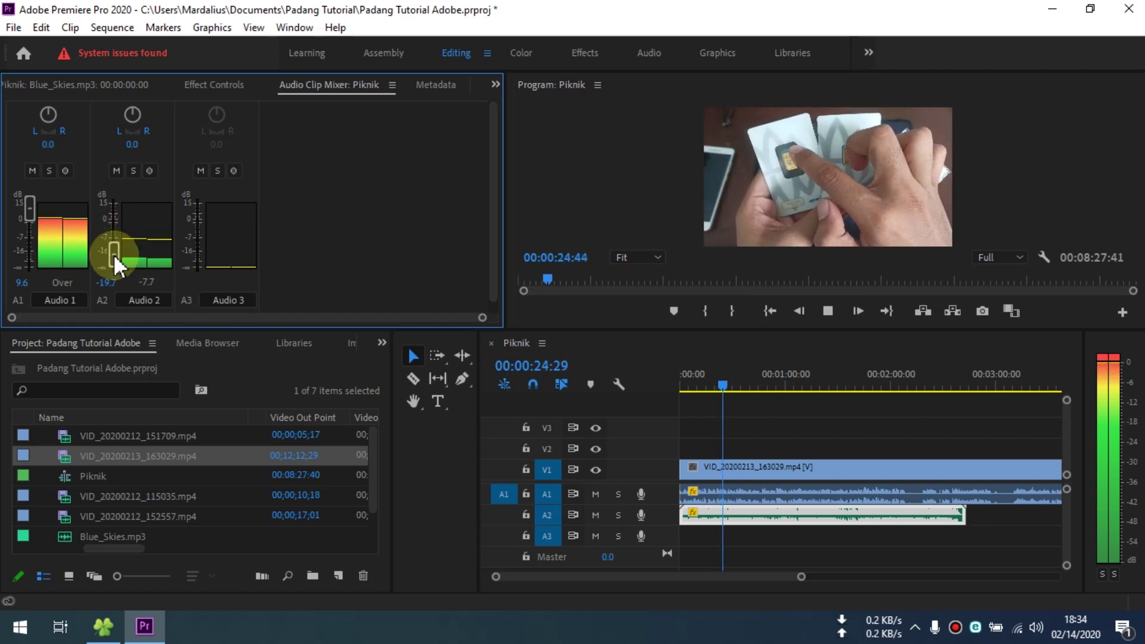
drag(29, 208, 28, 218)
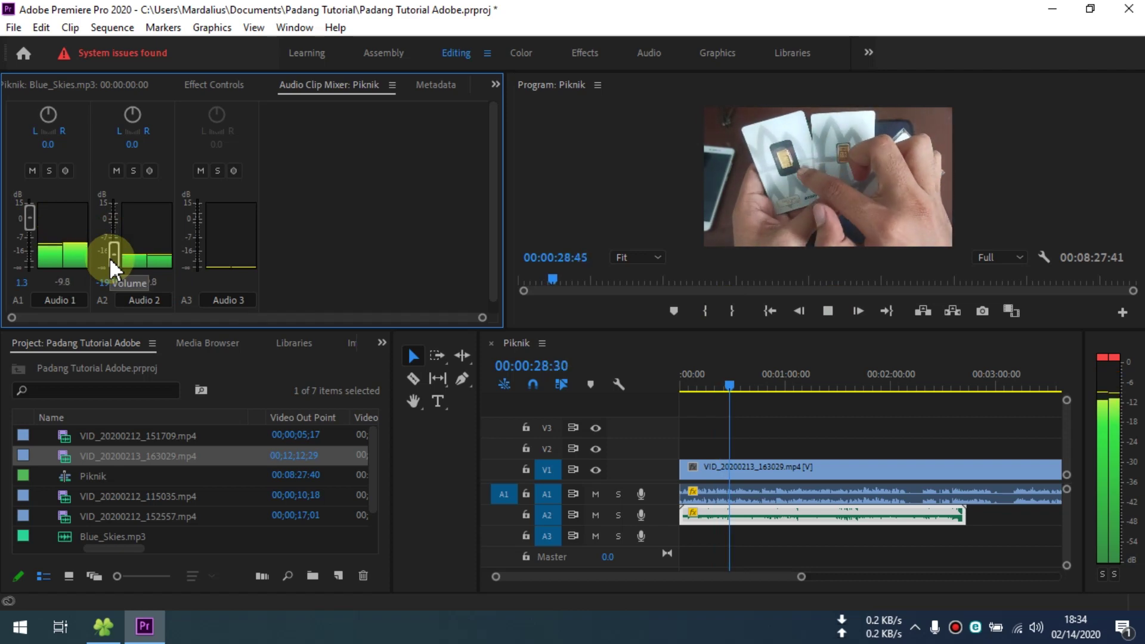
drag(110, 257, 113, 258)
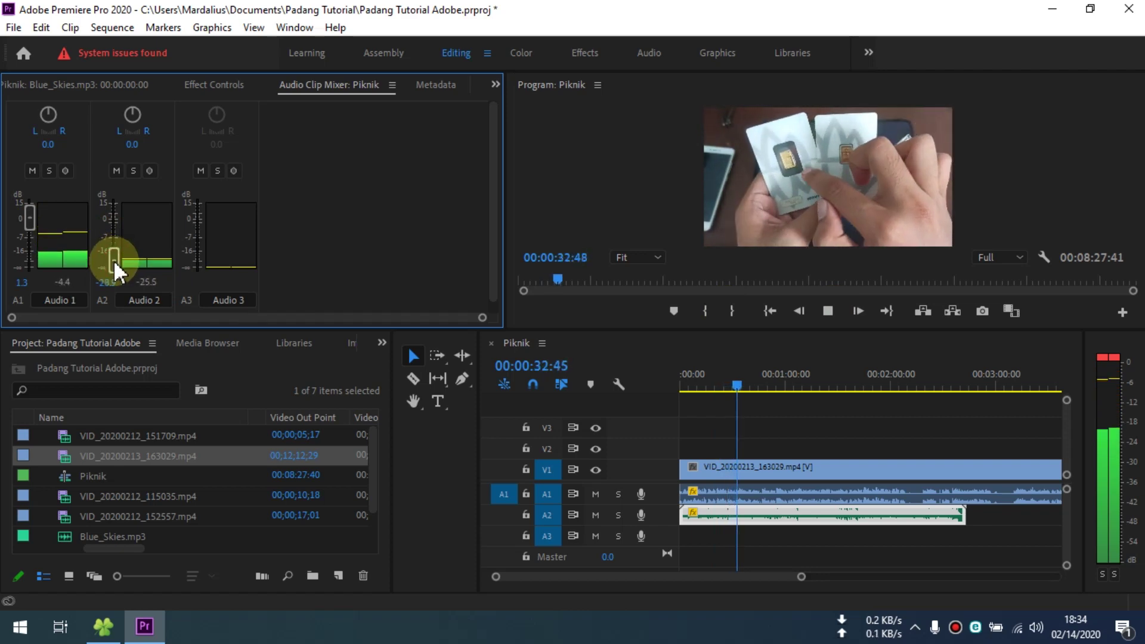
drag(117, 271, 117, 258)
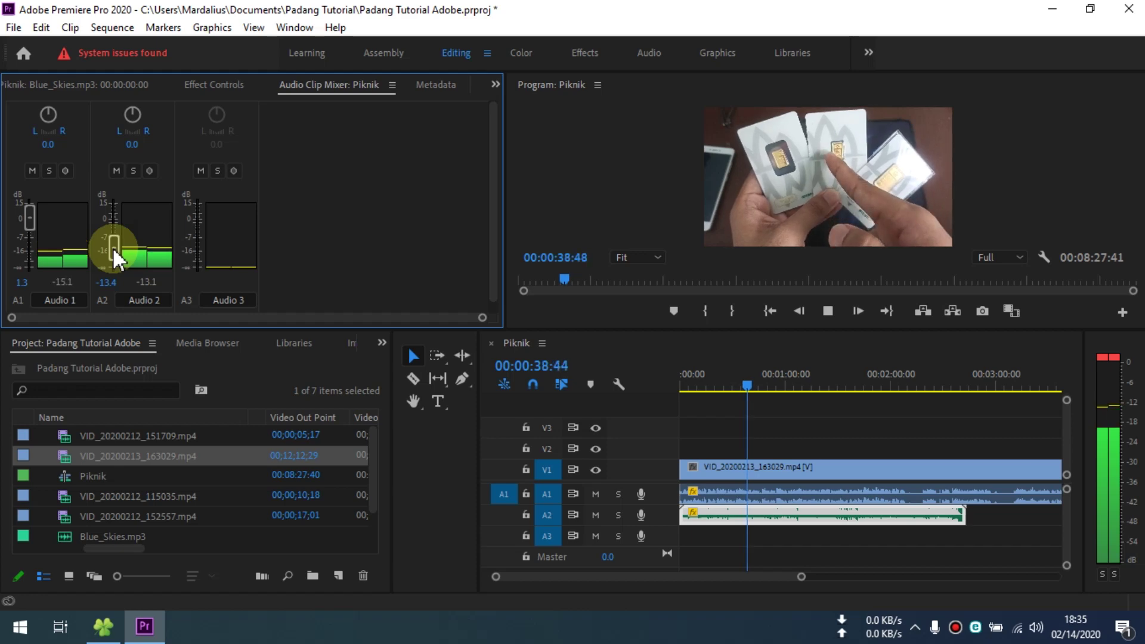
click(110, 282)
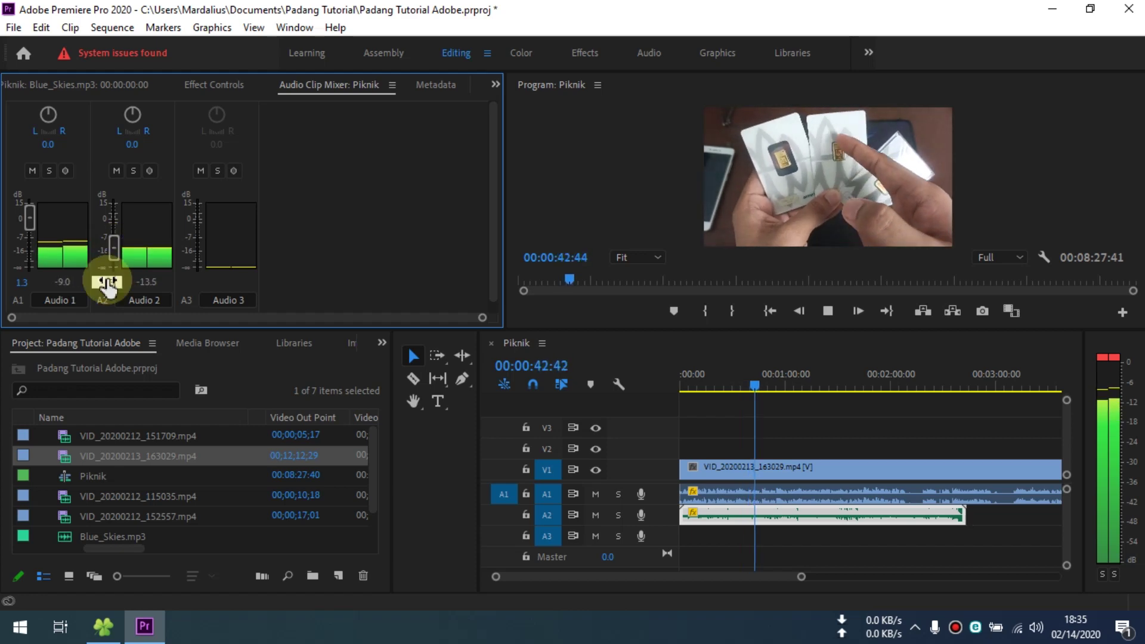
drag(108, 286, 134, 286)
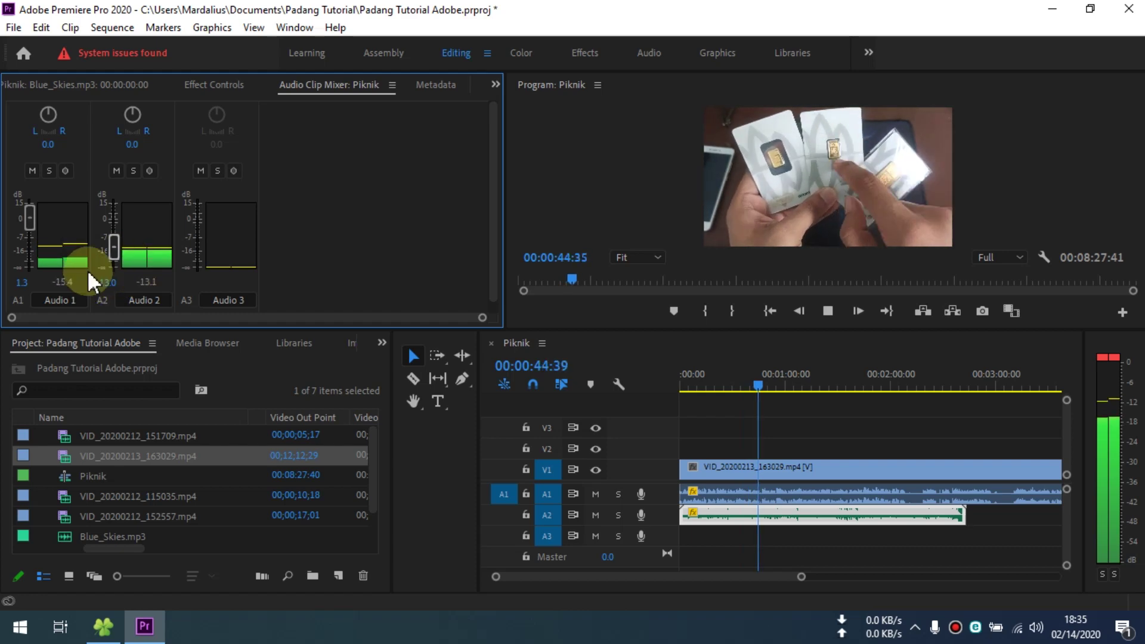
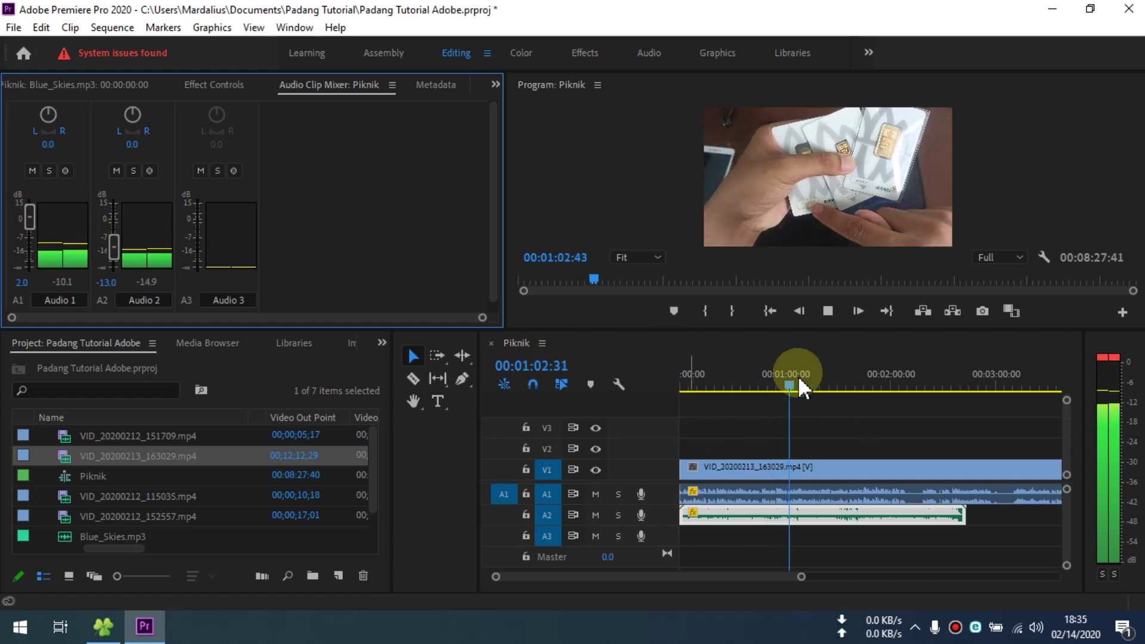
Lower the Audio 2 Blue_Skies music to about -19.7 dB and stop playback.
click(114, 250)
drag(115, 251, 113, 256)
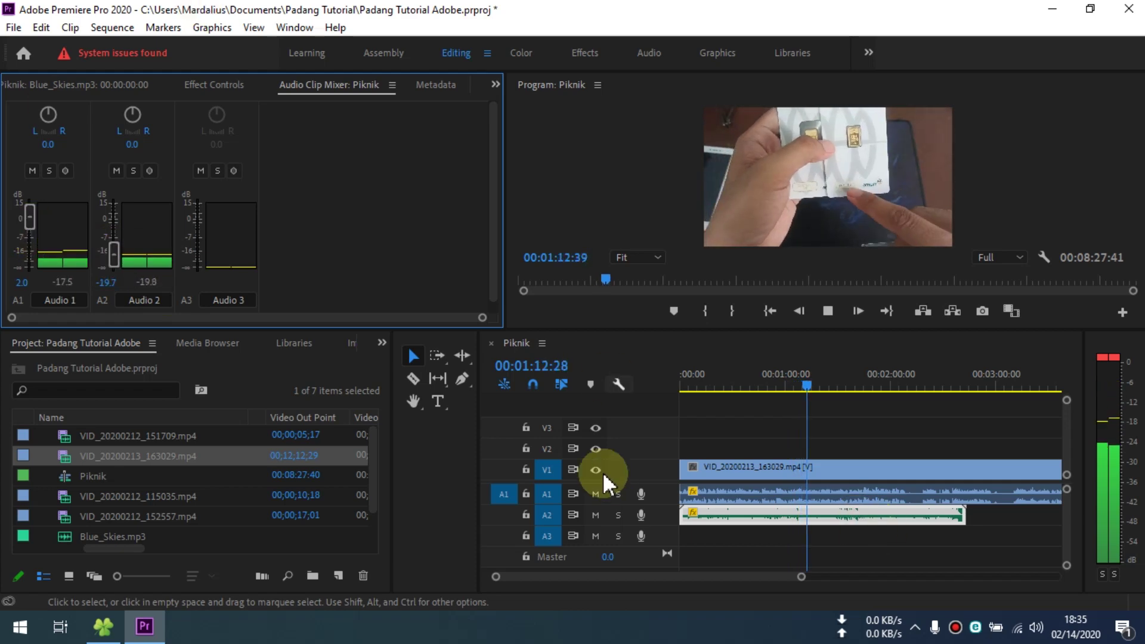
click(828, 311)
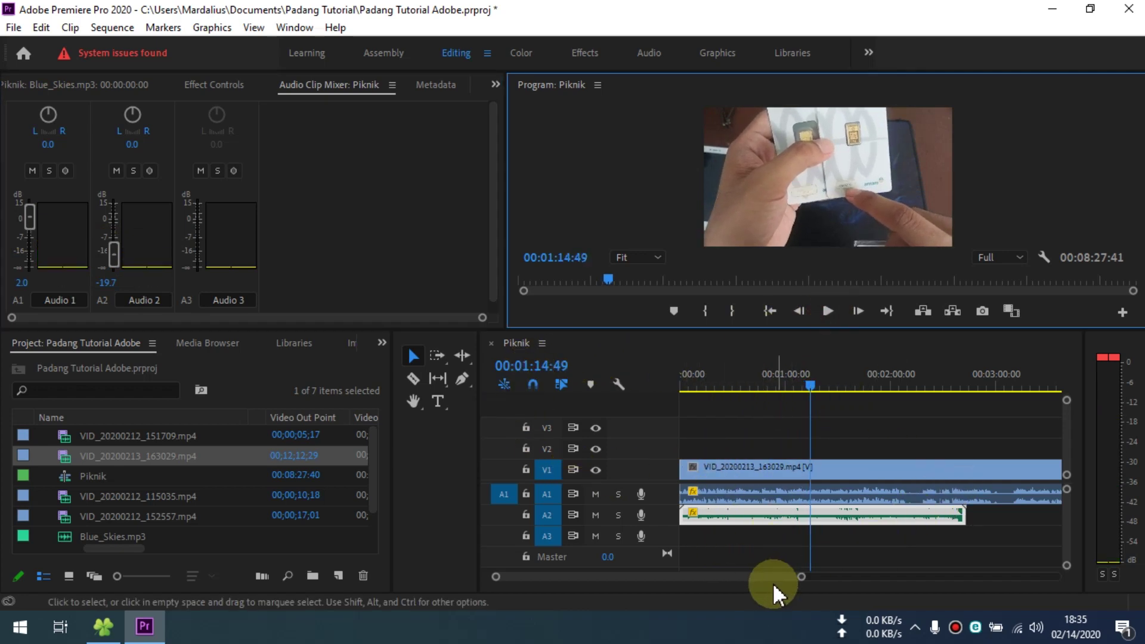
drag(769, 583, 548, 588)
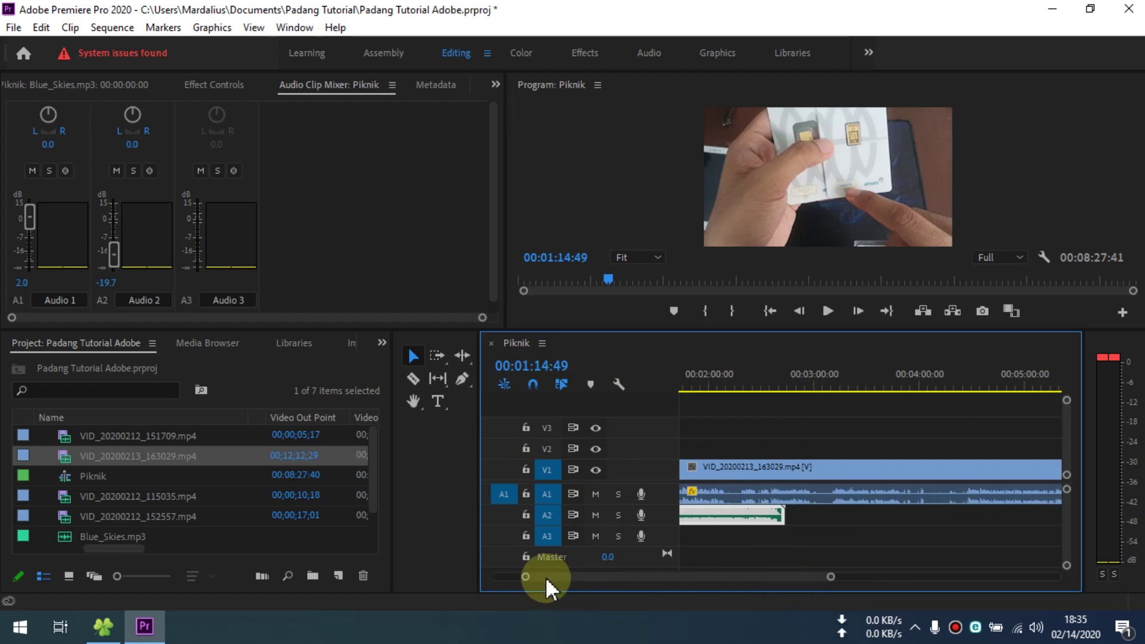
Shorten the Blue_Skies clip's end on A2 and place Summer_Smile.mp3 right after it.
drag(830, 579, 991, 584)
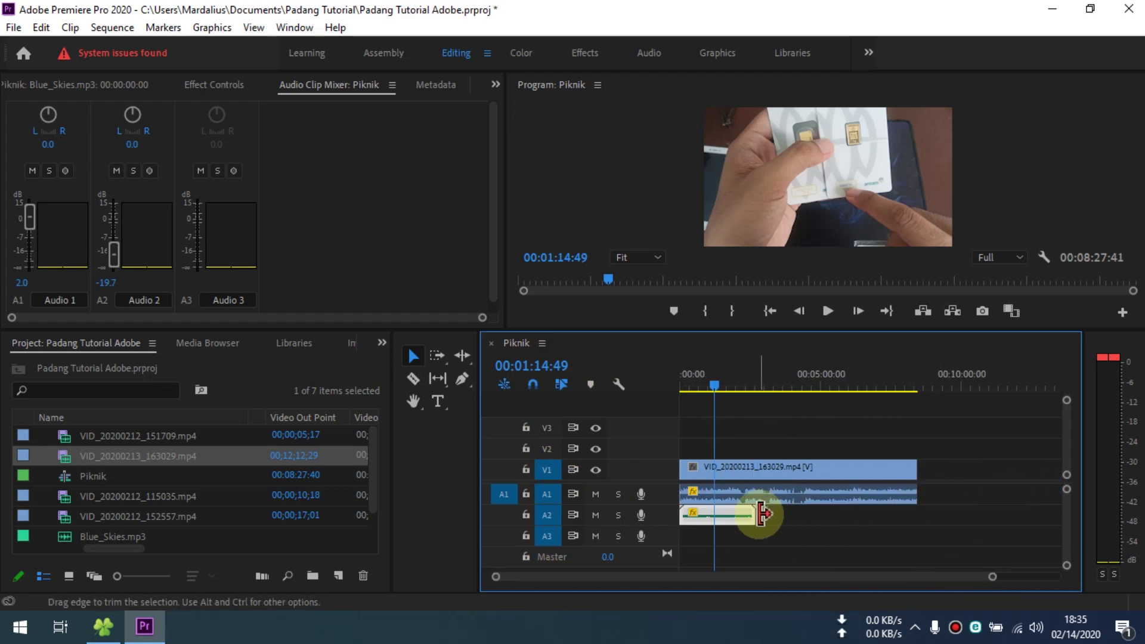
drag(761, 515, 880, 523)
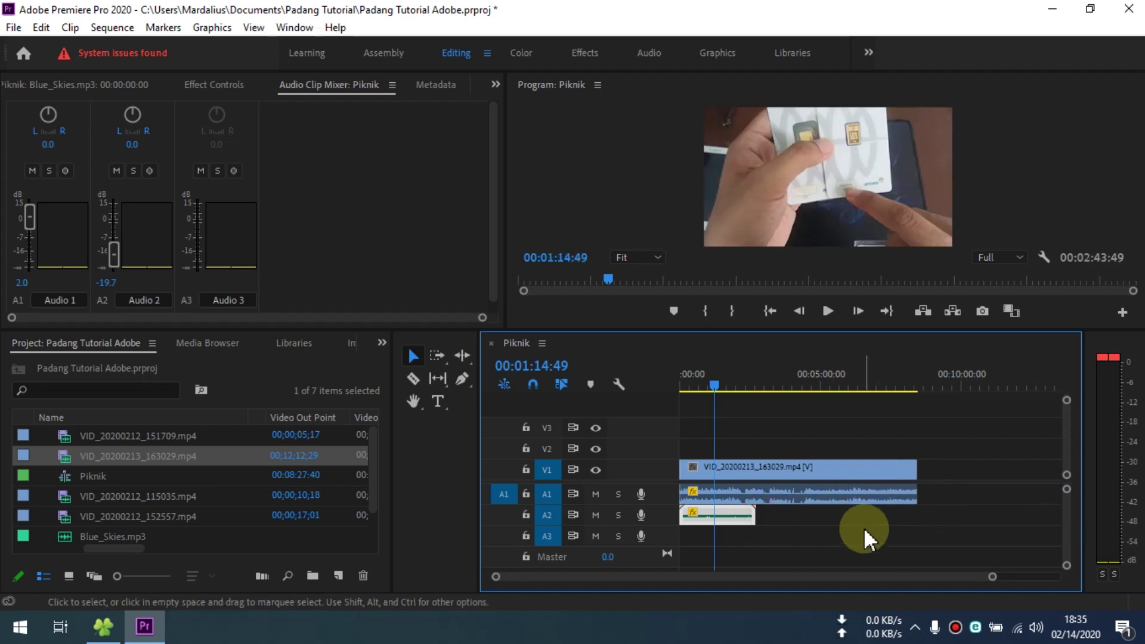
scroll(123, 534, down, 1)
mouse_move(125, 540)
mouse_down()
mouse_move(910, 516)
mouse_move(802, 518)
mouse_up()
Preview the sequence from the start of the Summer_Smile clip.
double_click(779, 523)
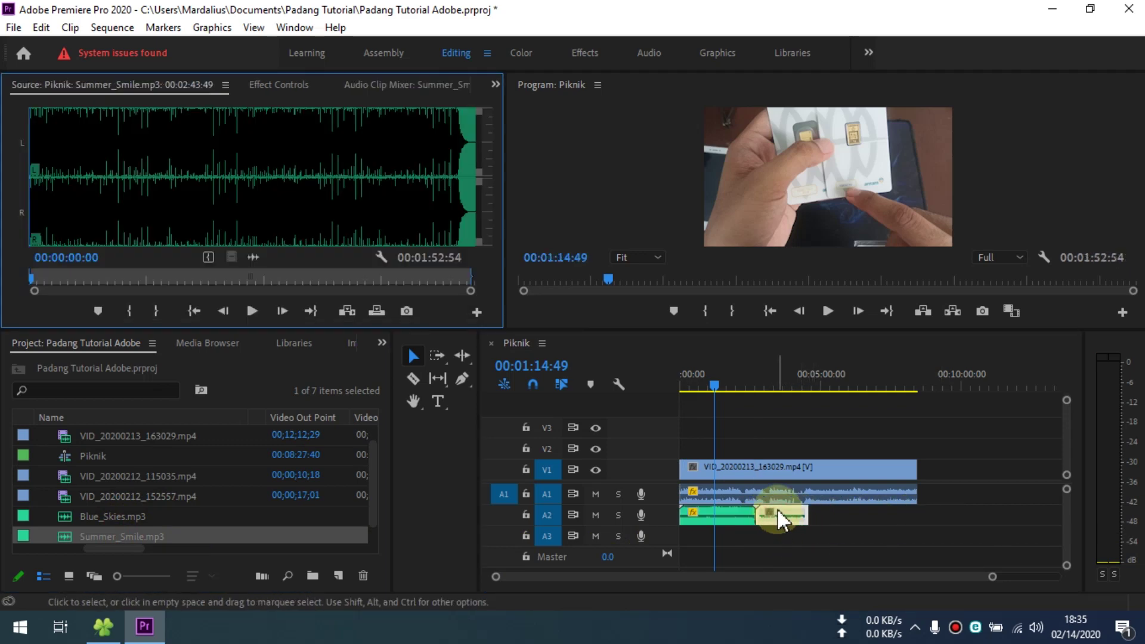
click(828, 312)
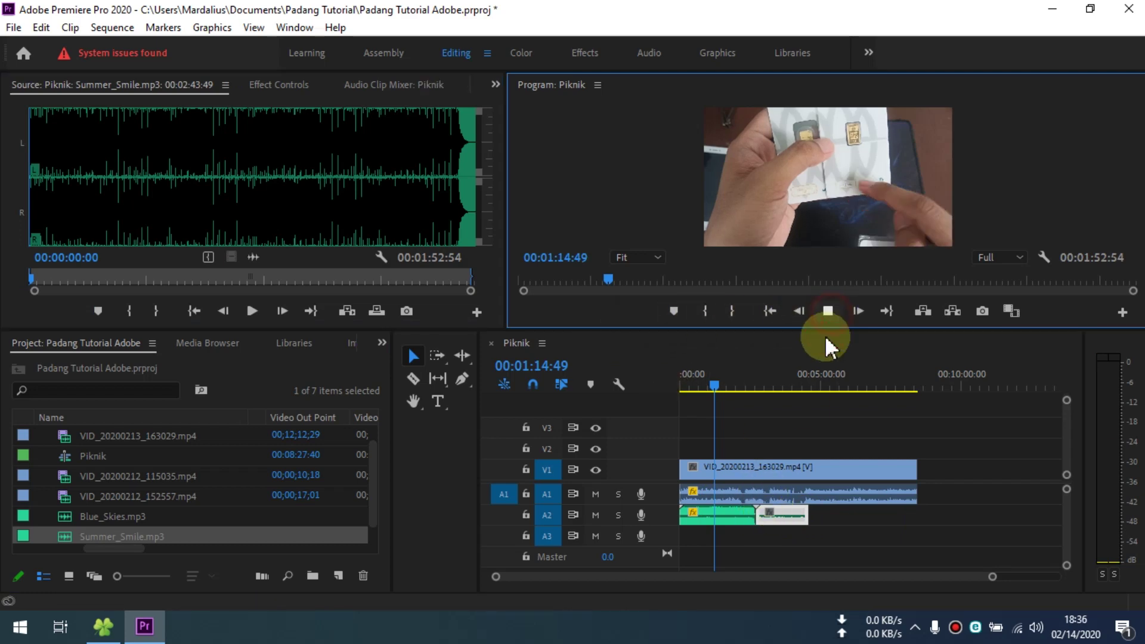
drag(715, 389, 759, 389)
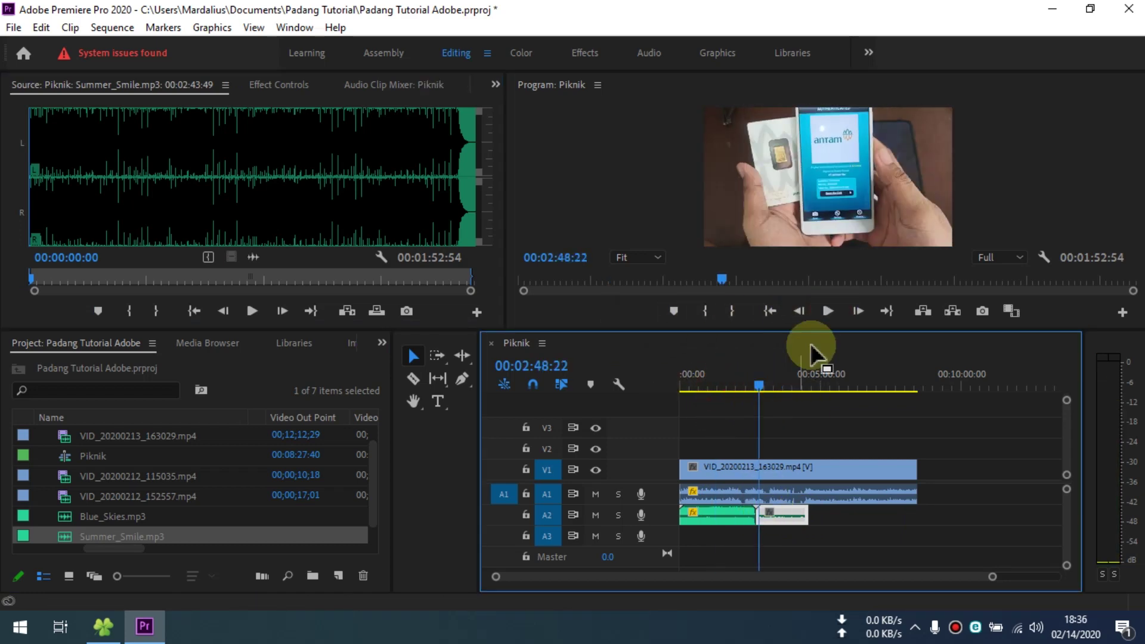
click(827, 311)
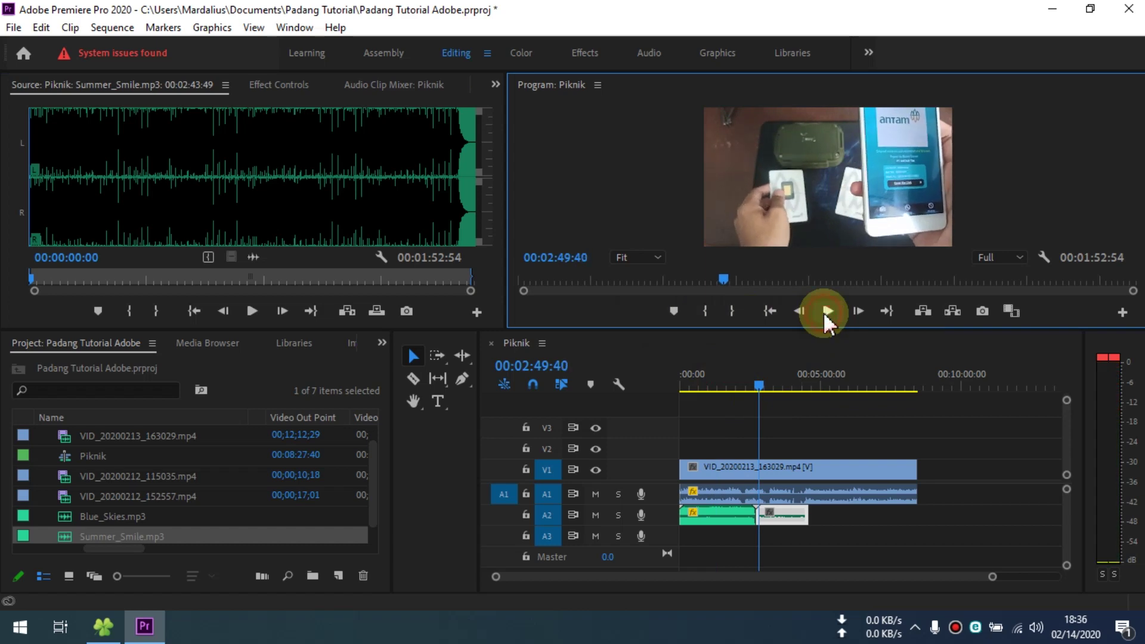
Lower the Summer_Smile clip's volume to -10.5 dB and play the sequence.
double_click(790, 520)
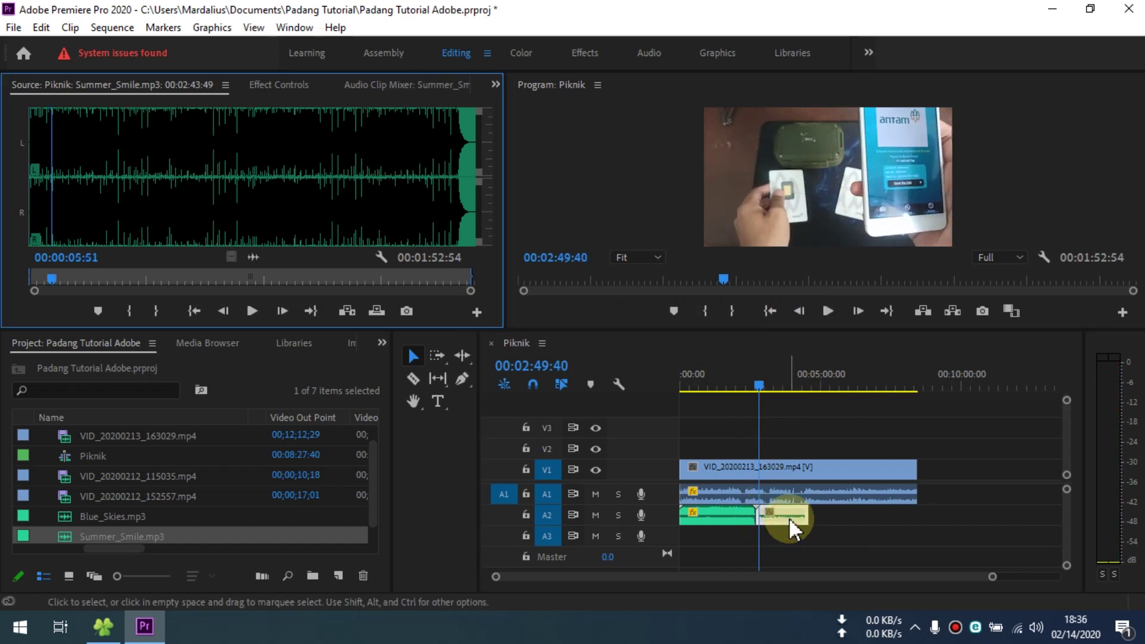
click(405, 84)
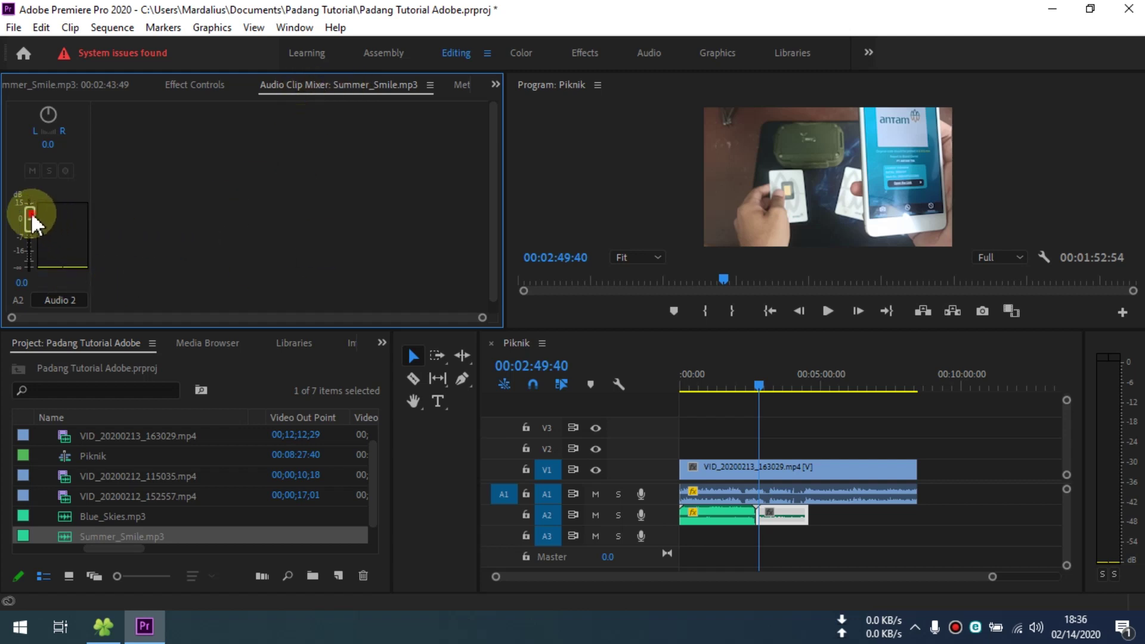
drag(34, 222, 32, 239)
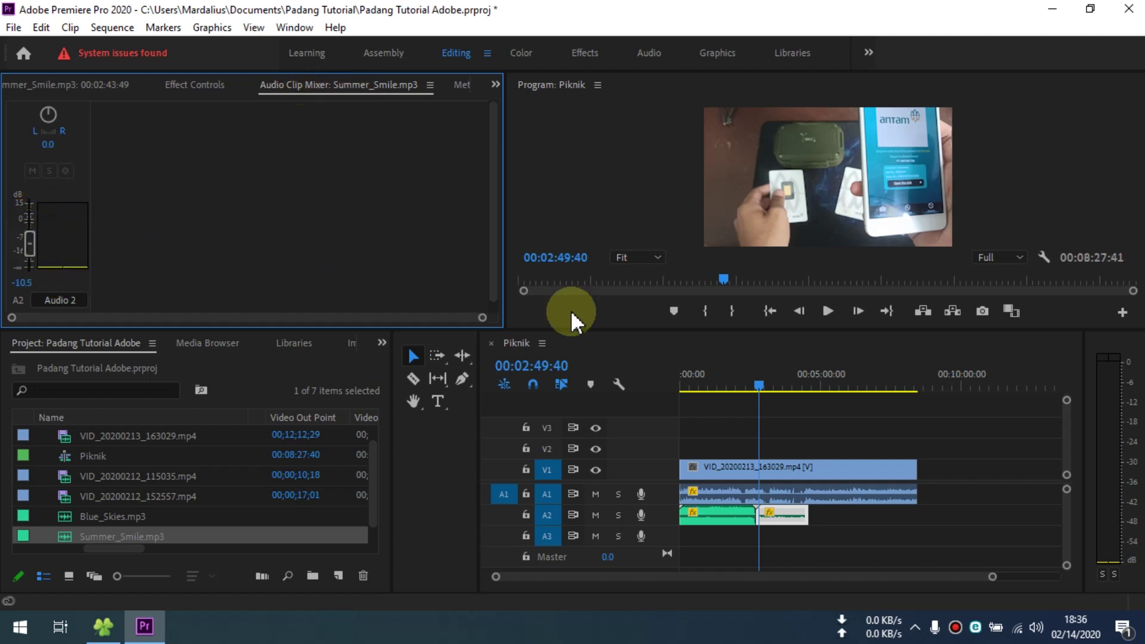
click(828, 310)
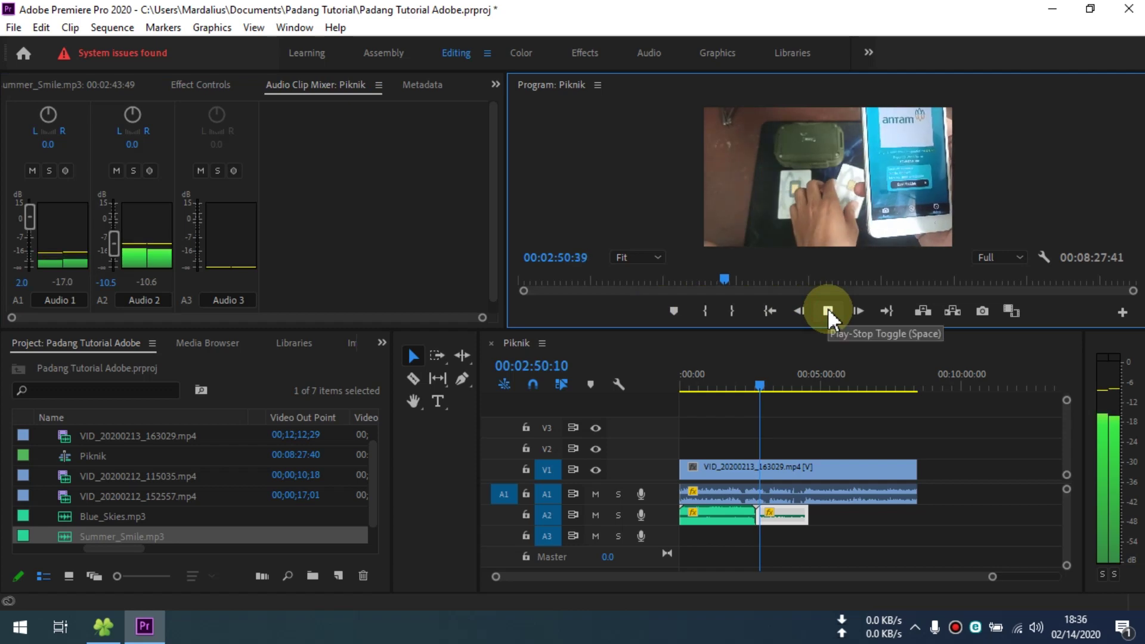
Turn Audio 2 down to about -27 dB and raise Audio 1 to 15.0 dB.
drag(114, 243, 119, 262)
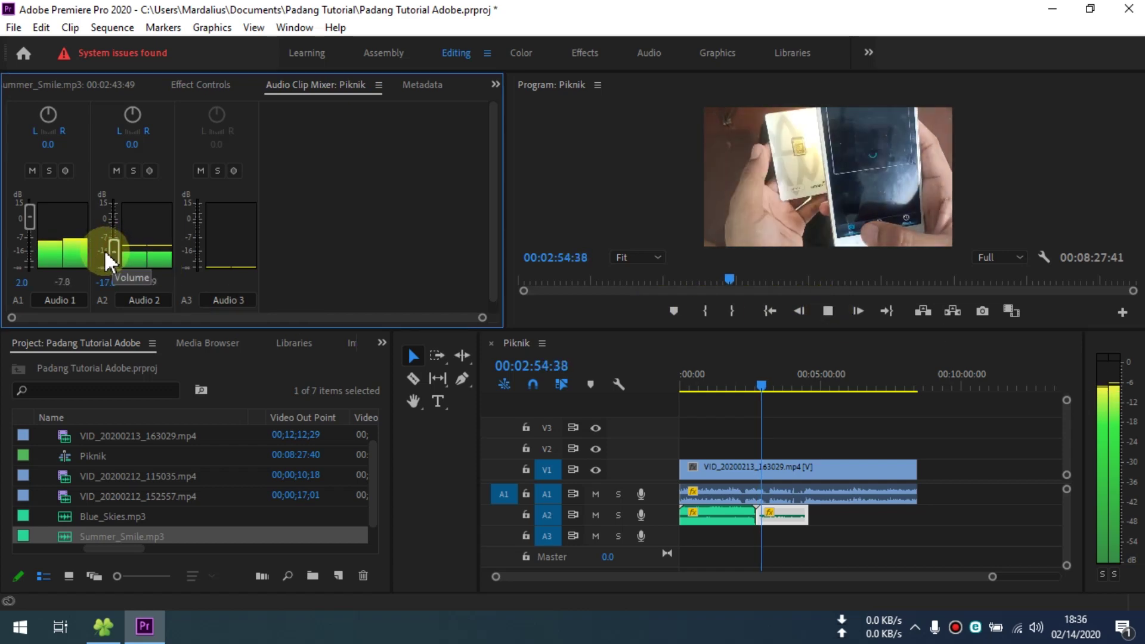
drag(118, 262, 112, 265)
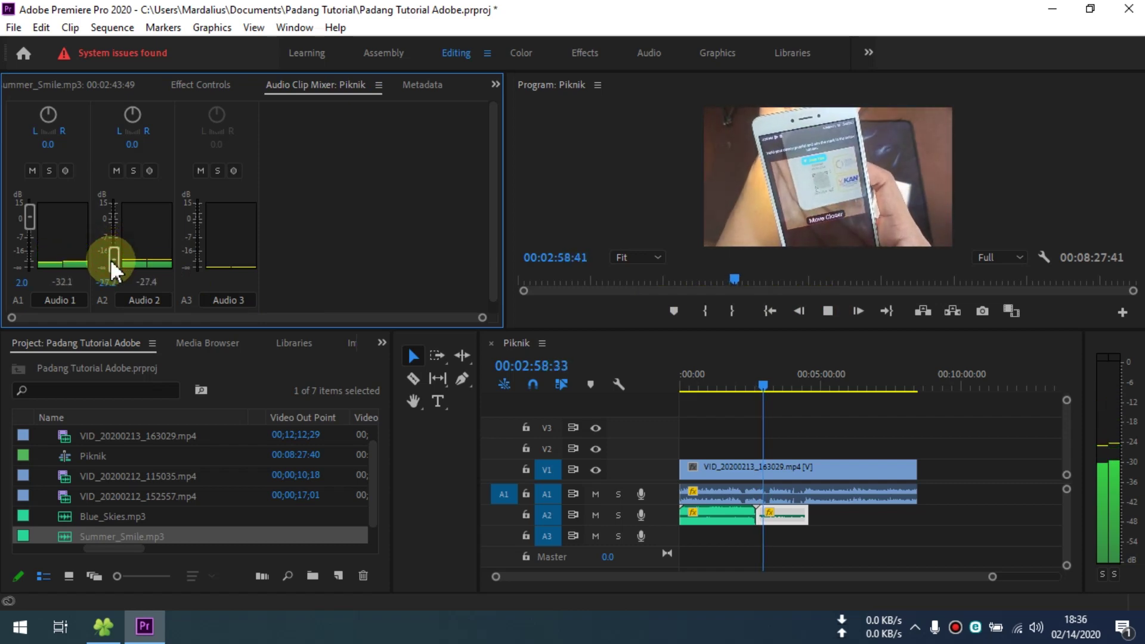
drag(29, 218, 35, 212)
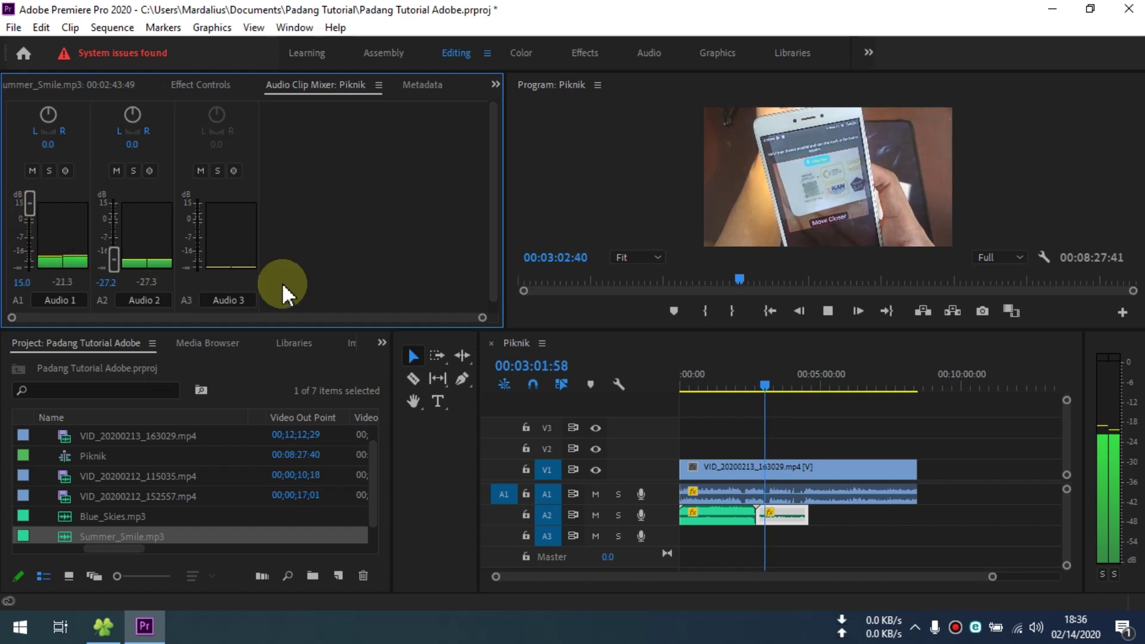
Load the VID_20200213_163029.mp4 clip into the Source monitor.
double_click(793, 498)
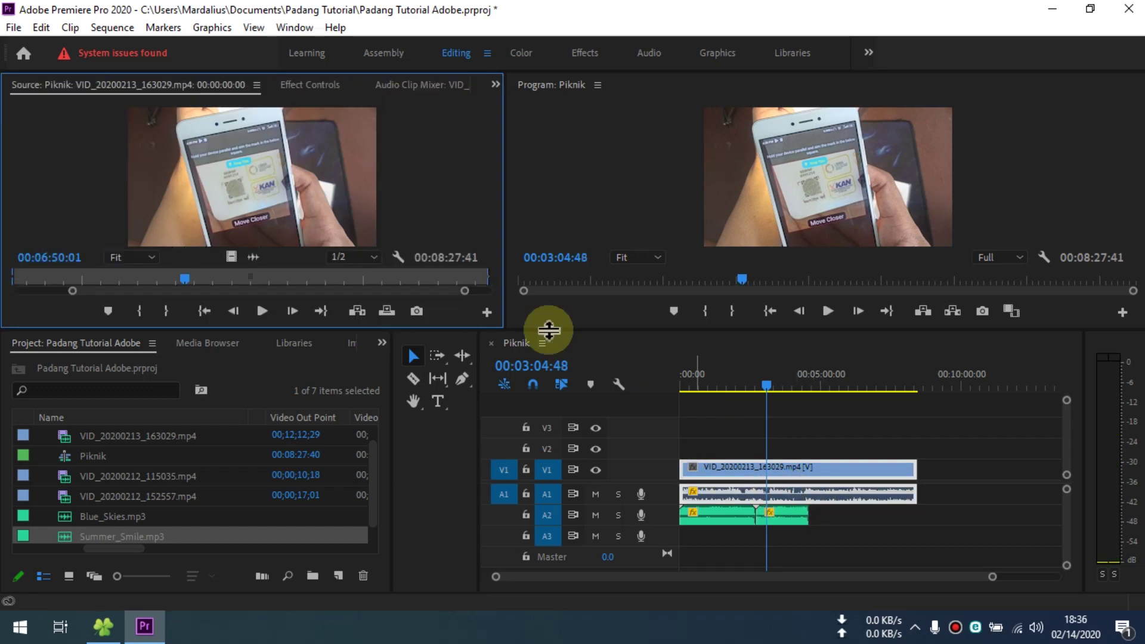
click(403, 87)
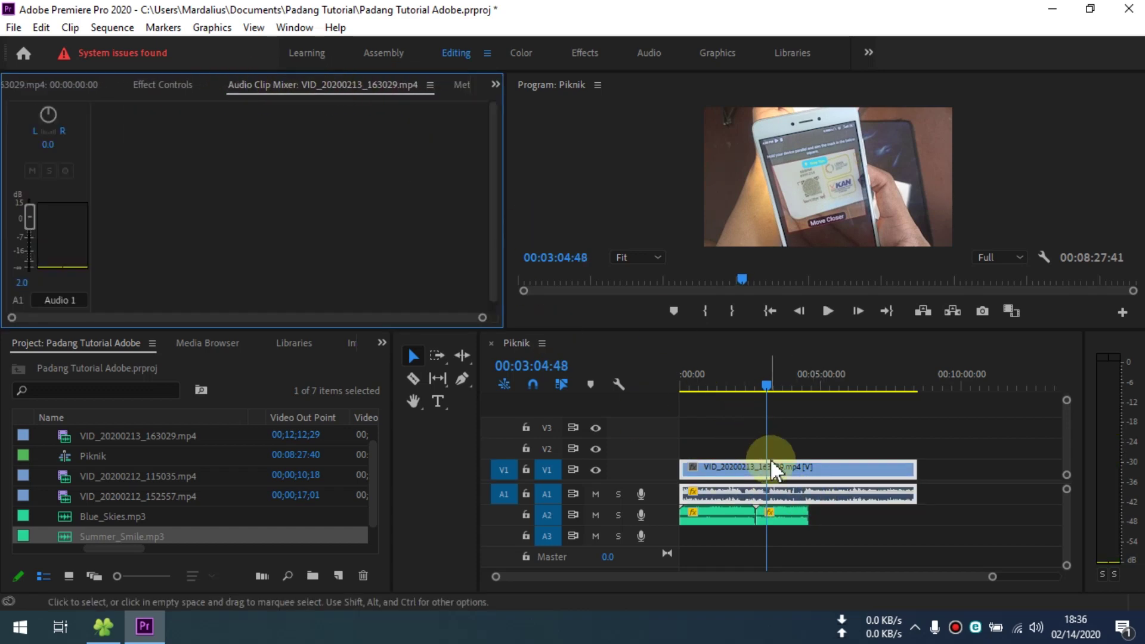
double_click(823, 506)
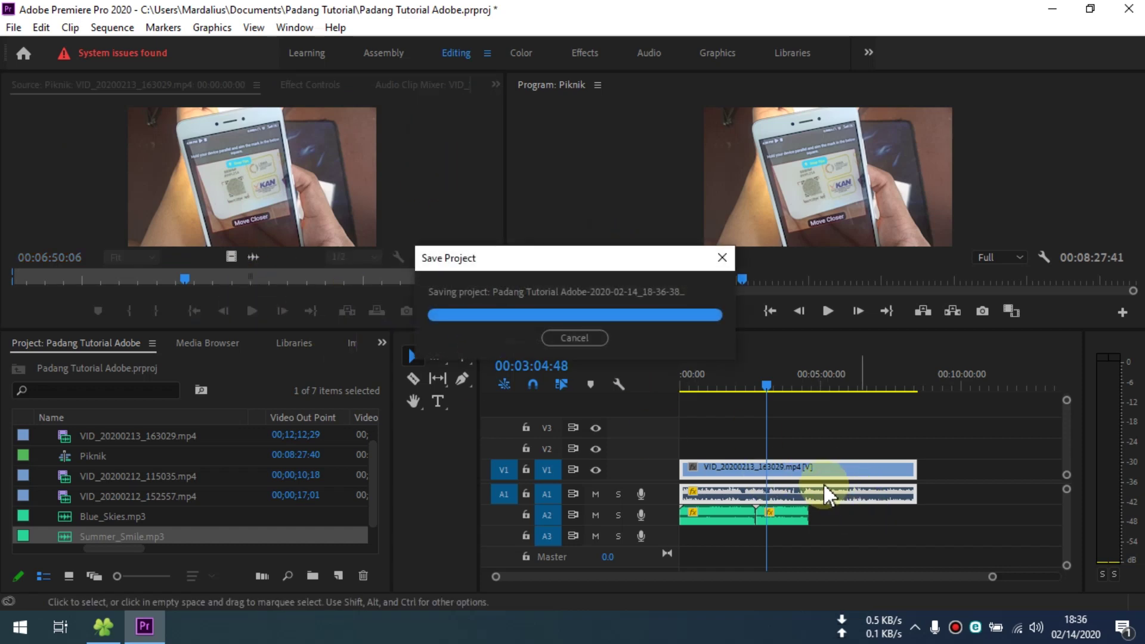
While playing, rebalance Audio 1 to -0.5 dB and Audio 2 to -28.9 dB, then stop.
click(396, 85)
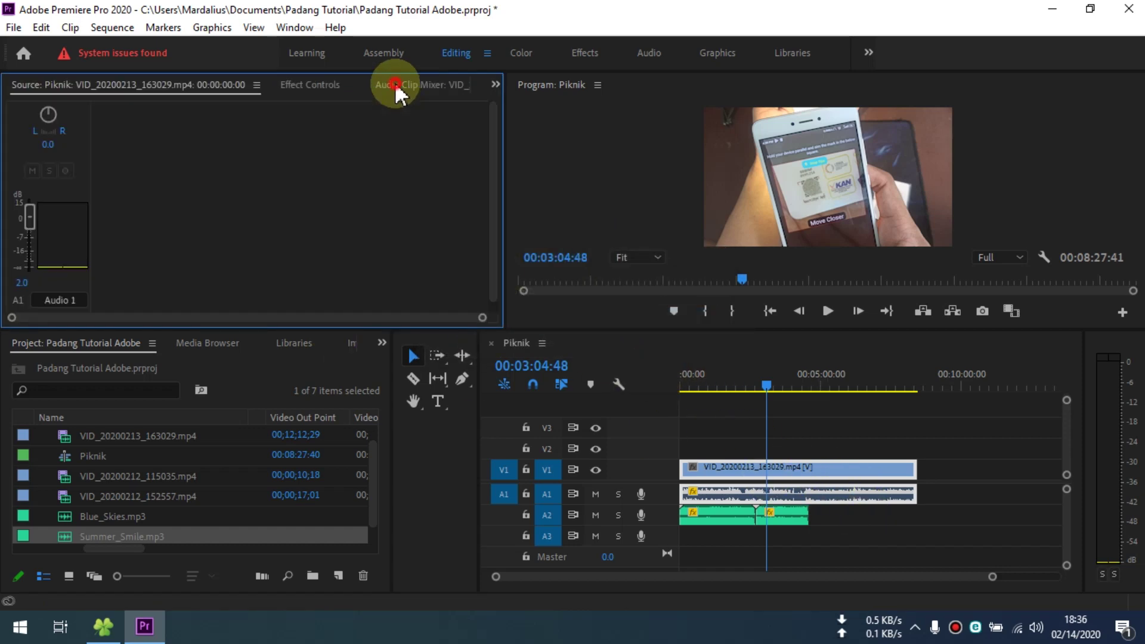
click(828, 310)
drag(114, 256, 117, 248)
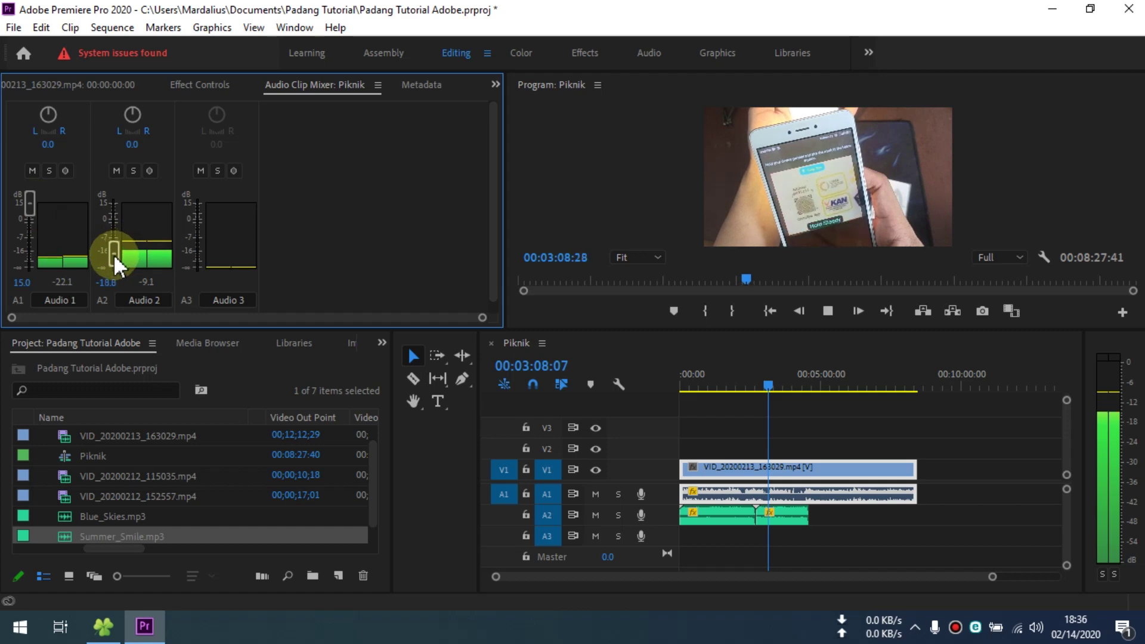
drag(26, 230, 30, 203)
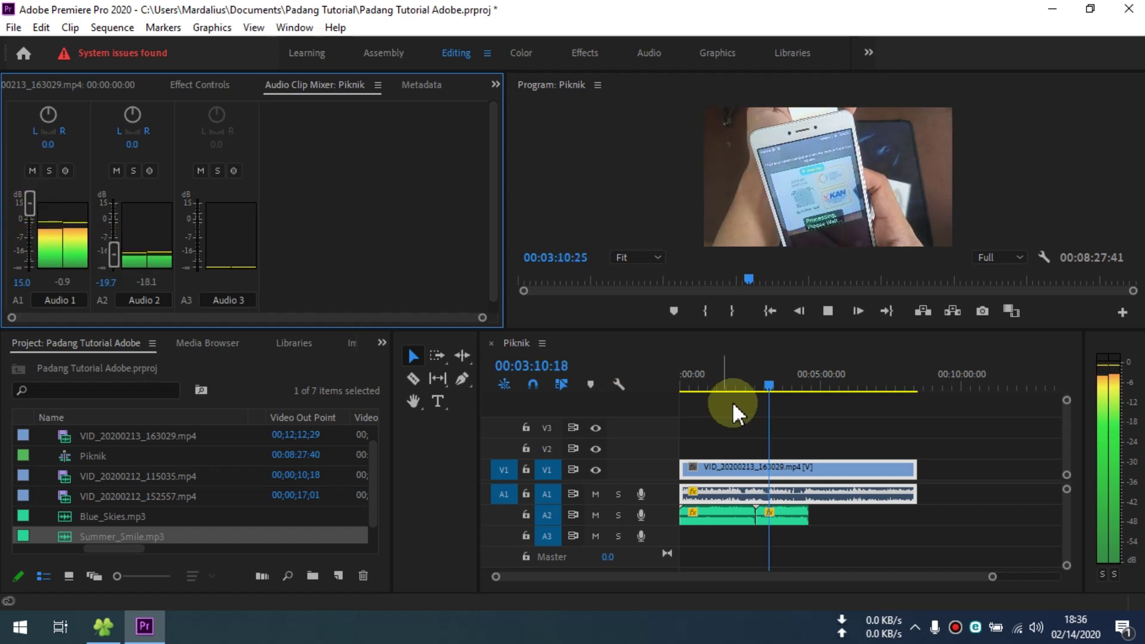
drag(31, 204, 30, 225)
drag(113, 254, 117, 274)
drag(31, 225, 31, 222)
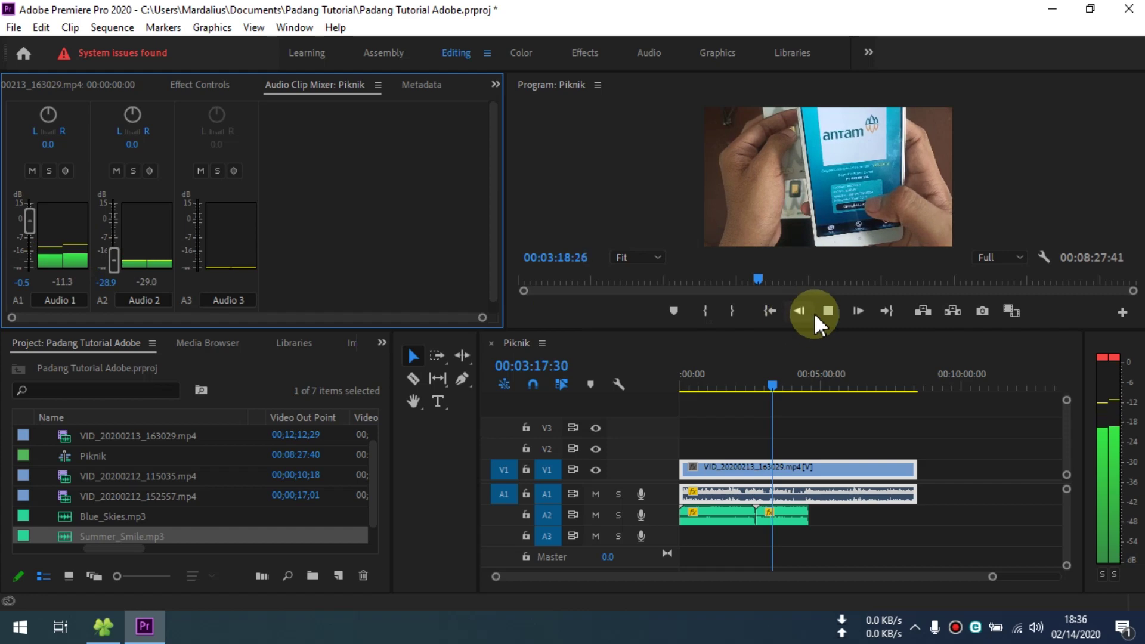
click(832, 313)
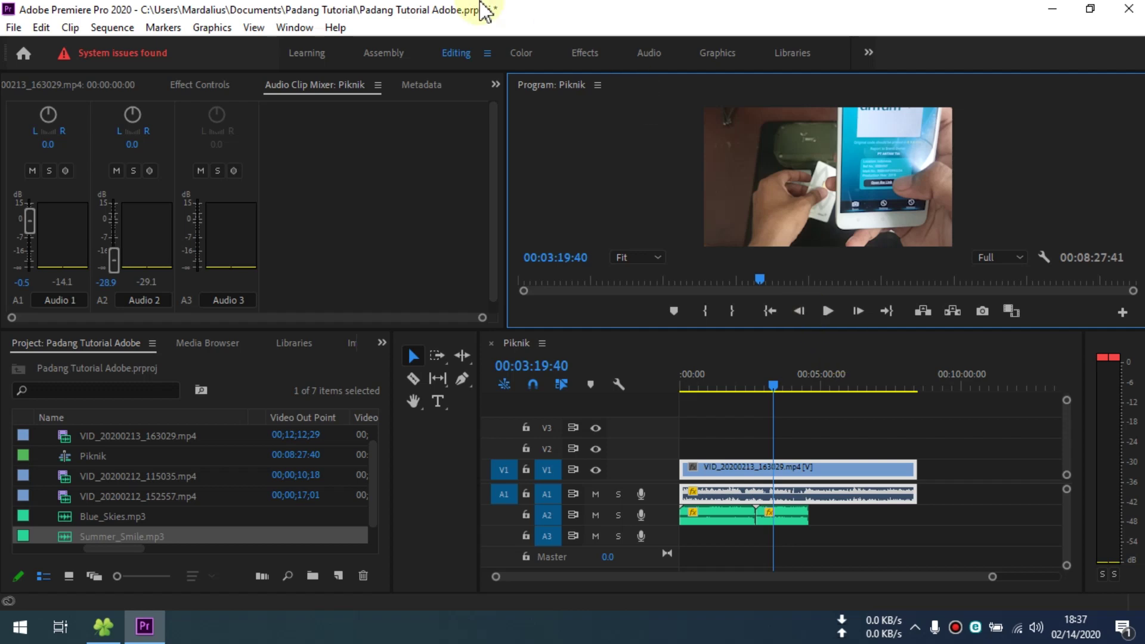
click(31, 87)
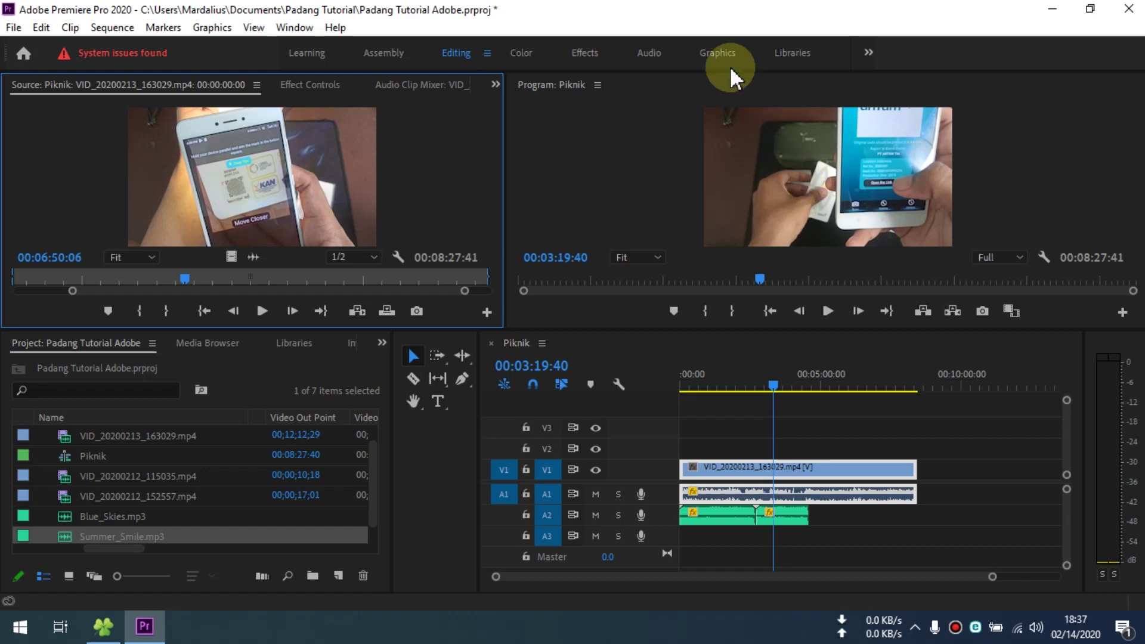
Focus the Piknik sequence timeline and open the File menu.
click(847, 356)
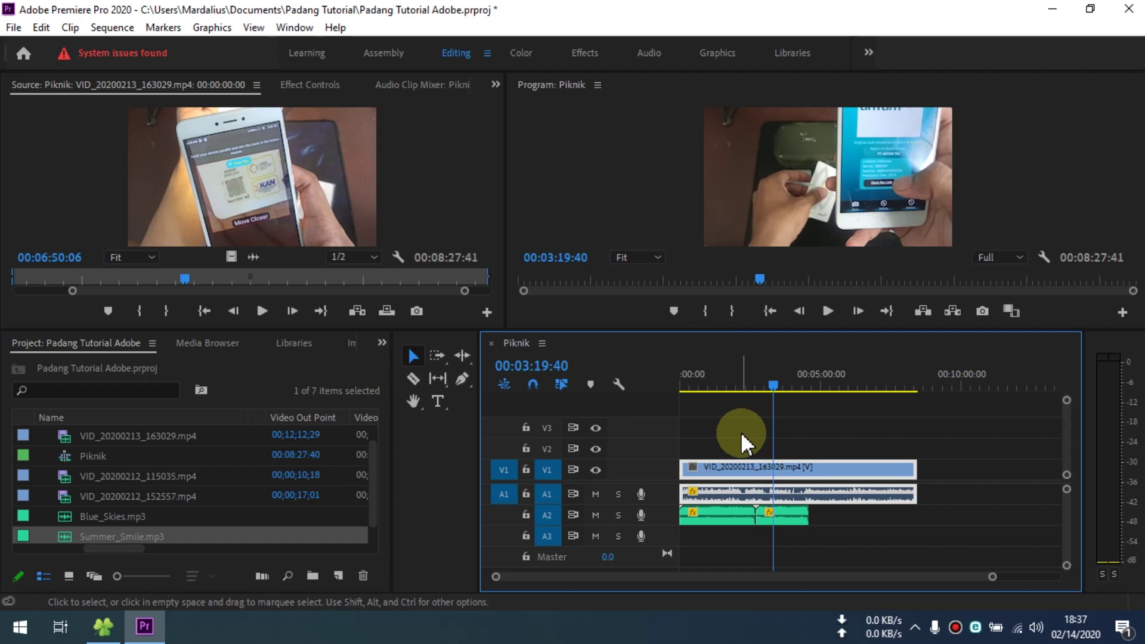
click(14, 29)
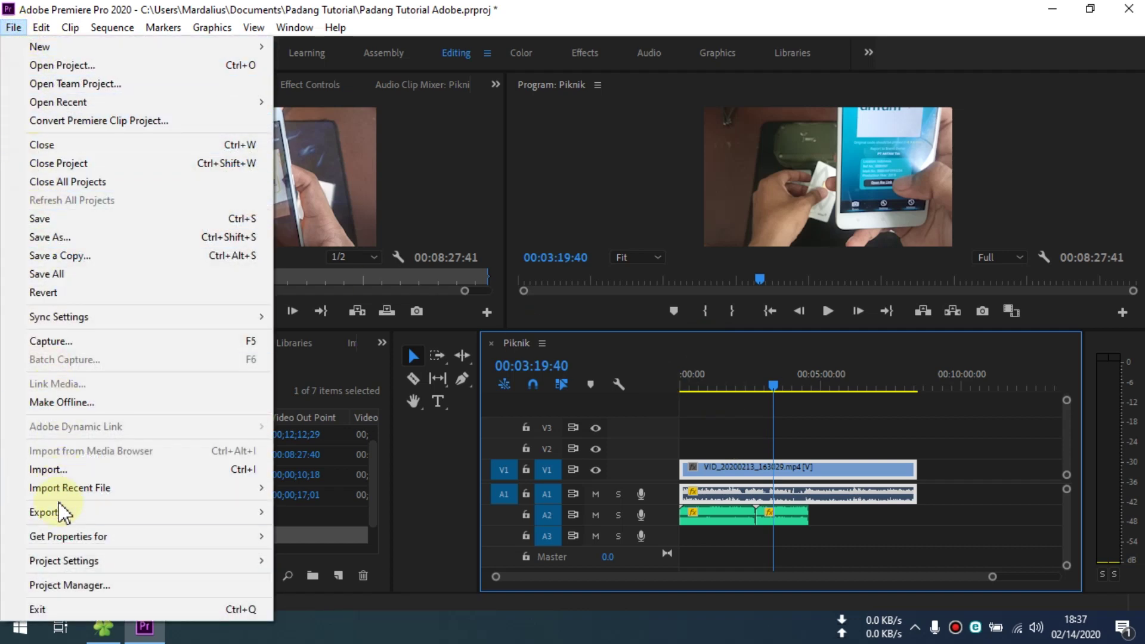
Open the Export Settings dialog and move it into view.
mouse_move(196, 514)
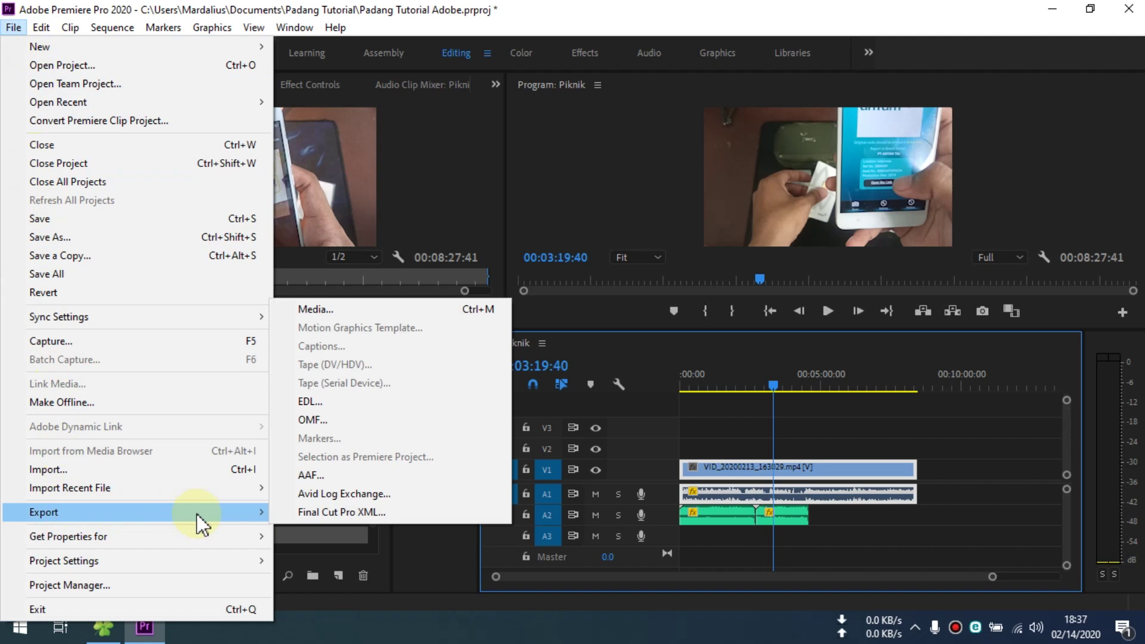
click(344, 315)
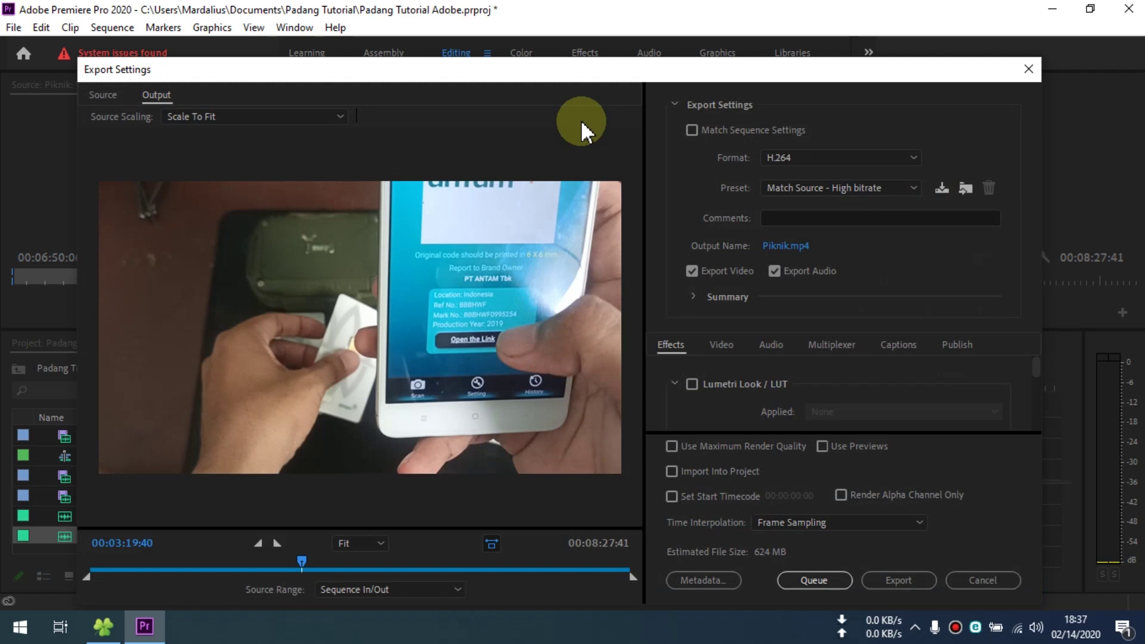
drag(593, 71, 582, 45)
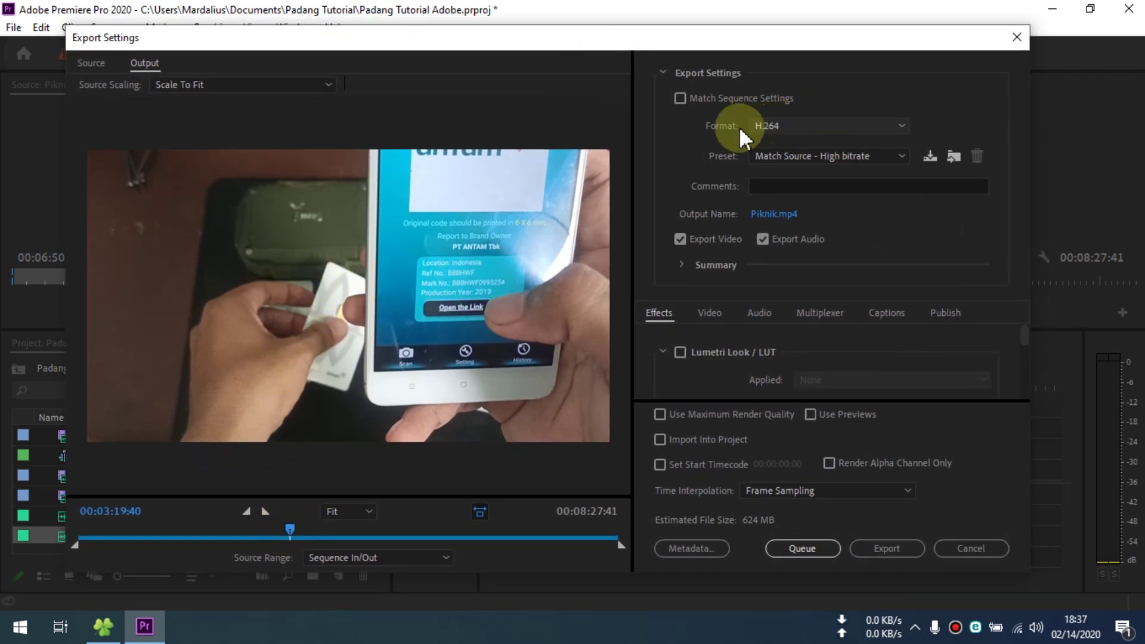
Keep H.264 format with the Match Source - High bitrate preset and enlarge the window.
click(776, 132)
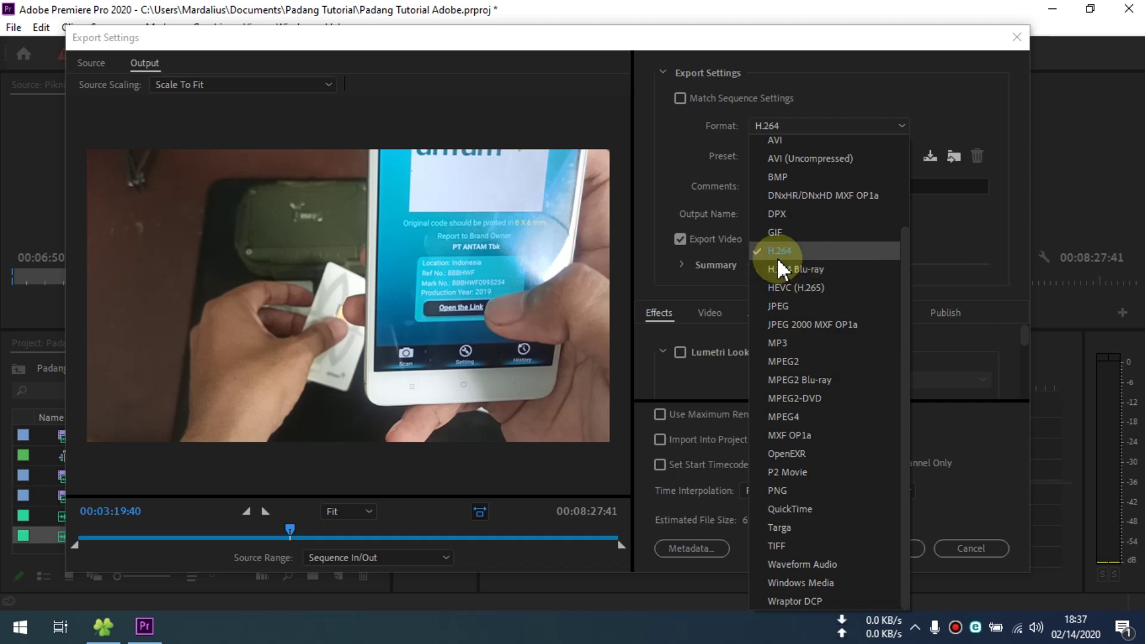
click(779, 257)
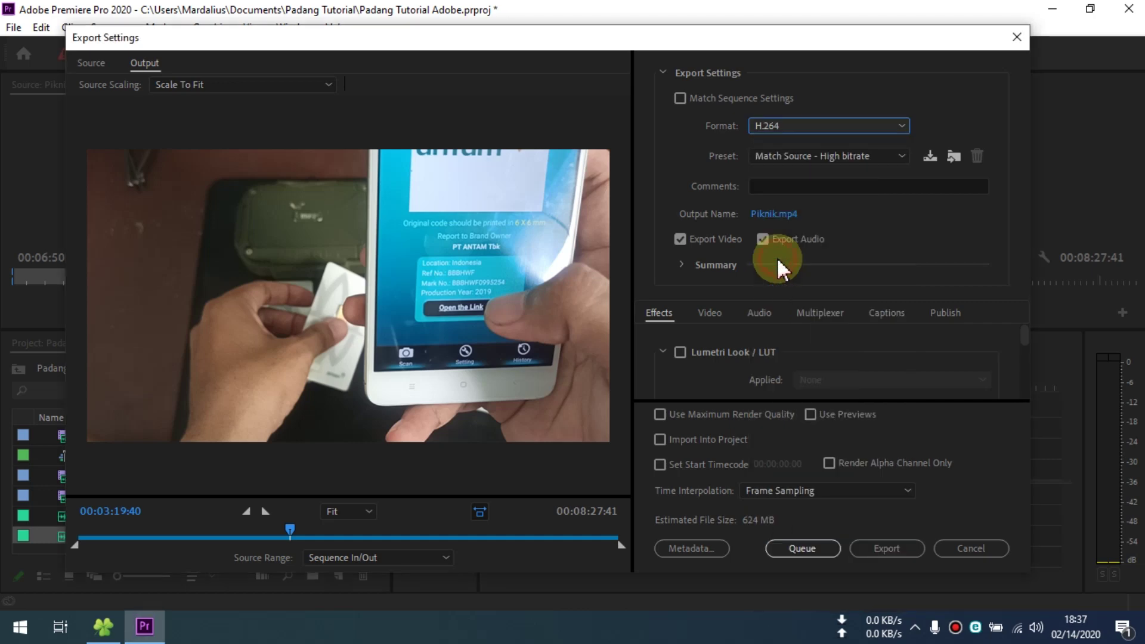
click(801, 159)
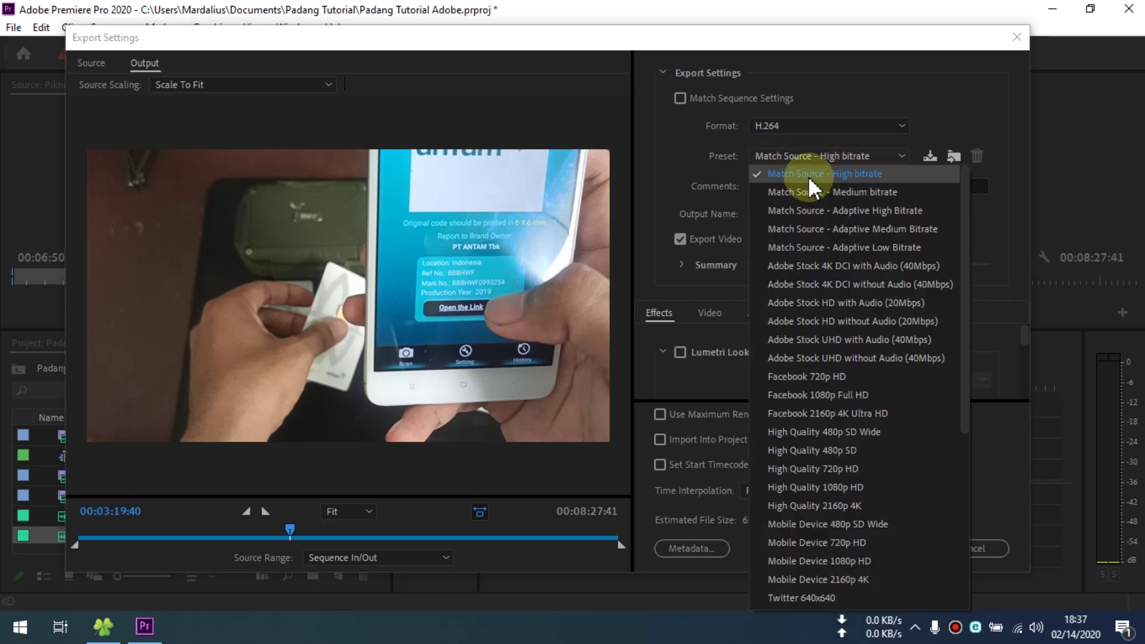
click(810, 155)
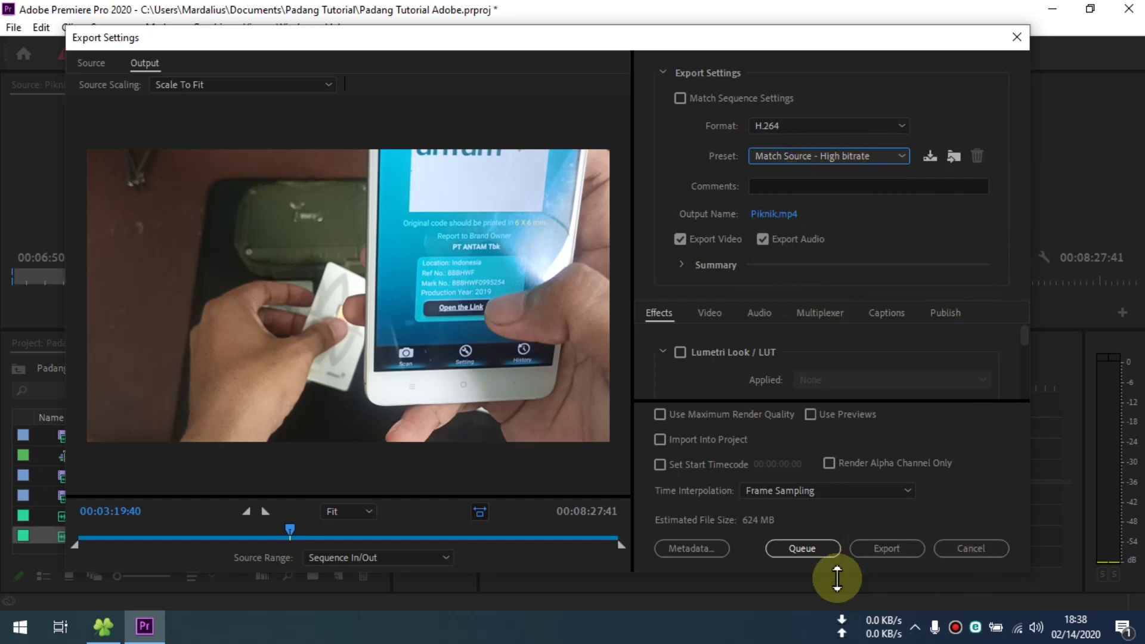
drag(841, 576, 841, 602)
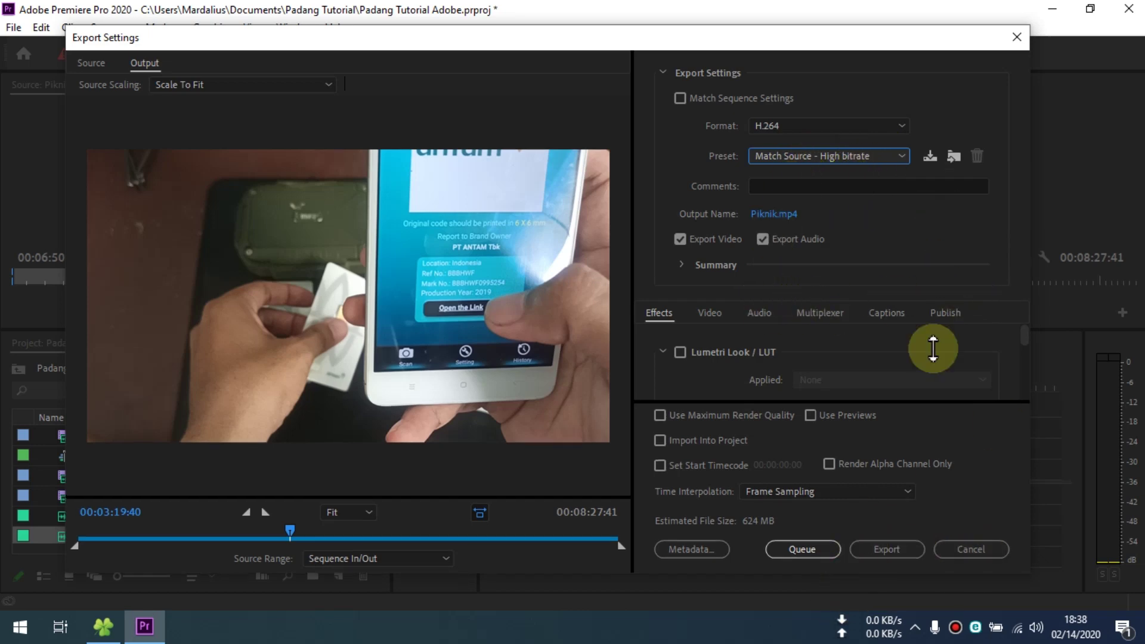
Confirm AAC as the audio codec with High audio quality.
click(662, 72)
click(709, 105)
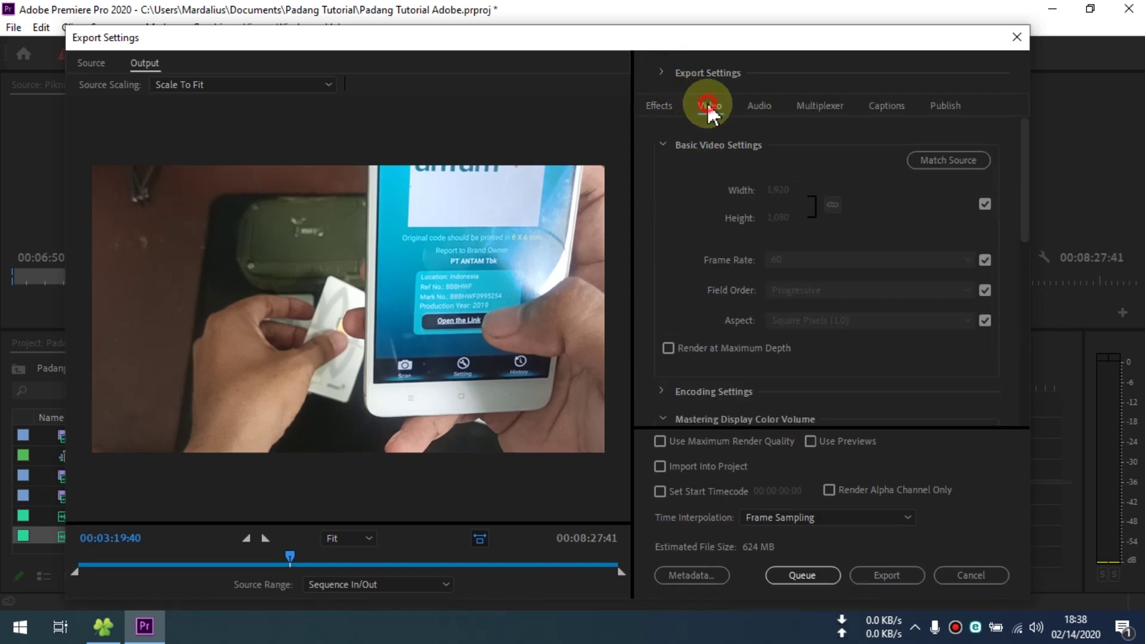
click(763, 106)
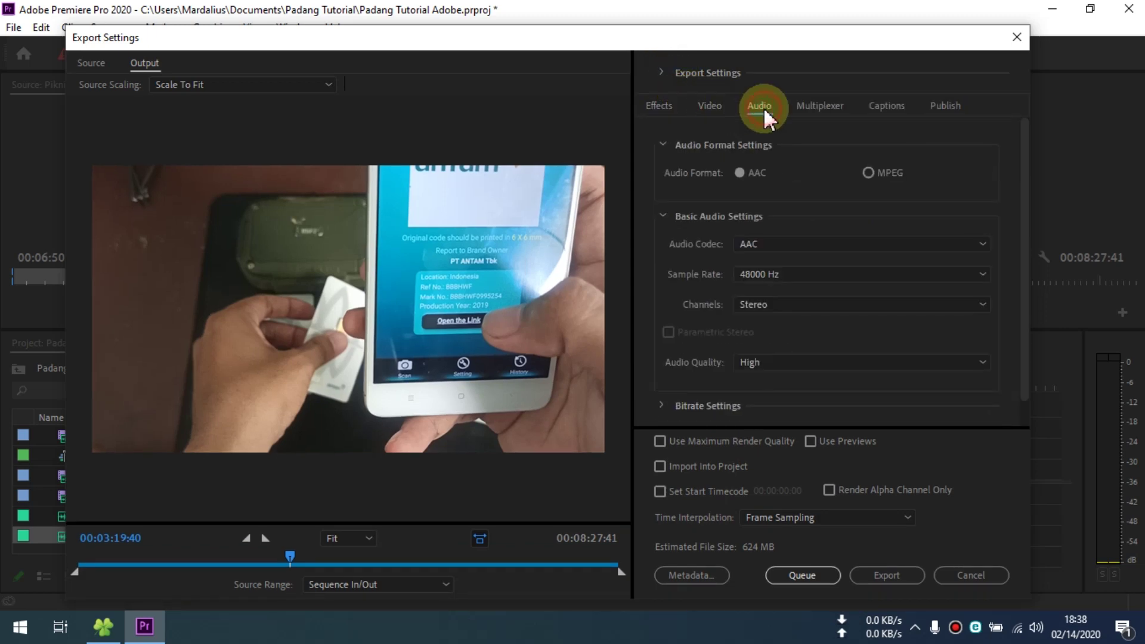
click(769, 246)
click(761, 247)
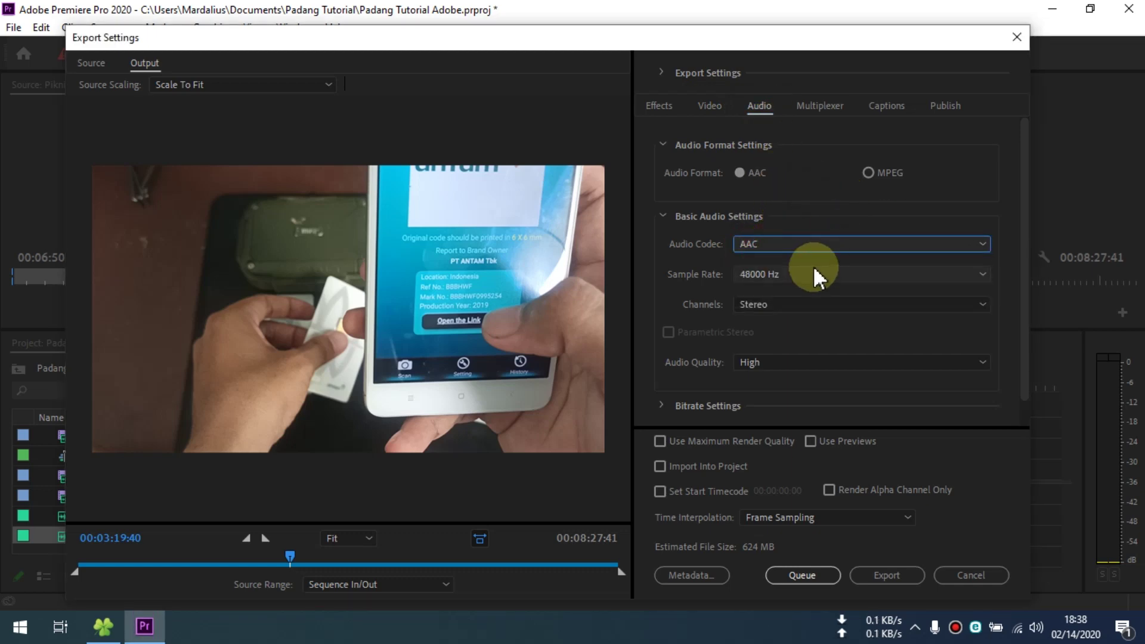
click(764, 366)
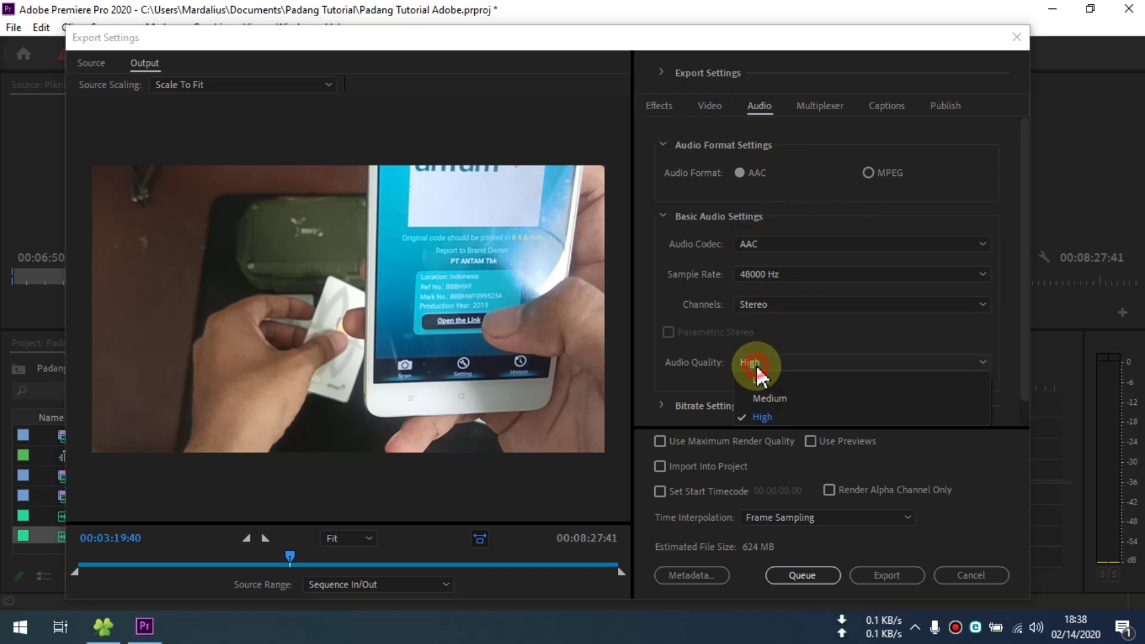
click(769, 337)
Match the video settings to the source and return to the Effects tab.
click(709, 110)
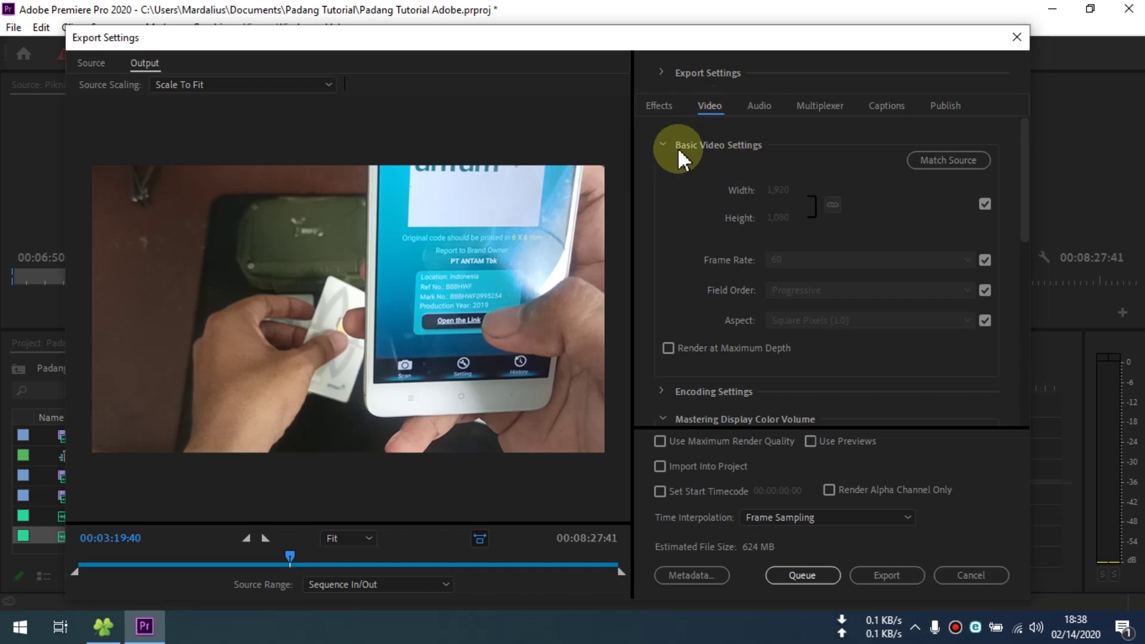
click(934, 161)
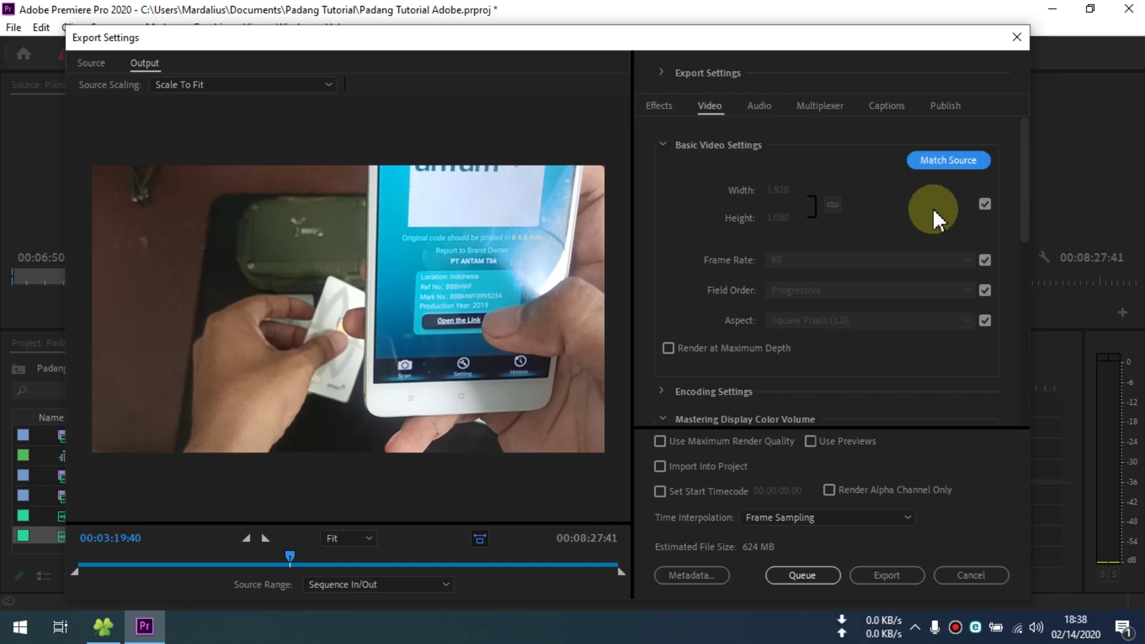
click(662, 107)
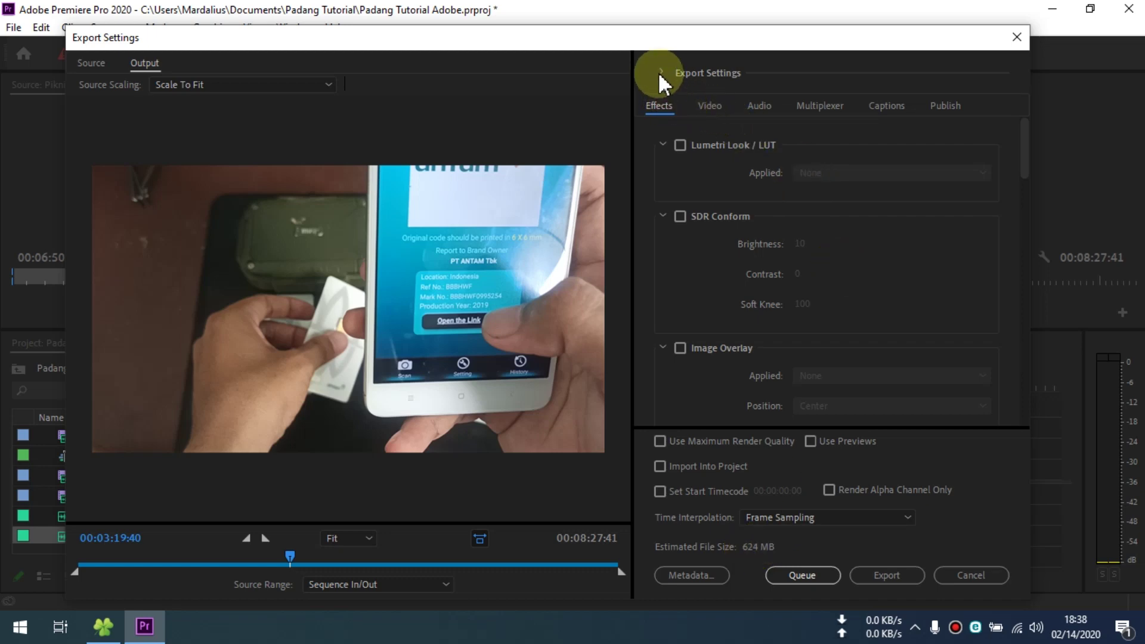
click(716, 108)
scroll(783, 264, down, 5)
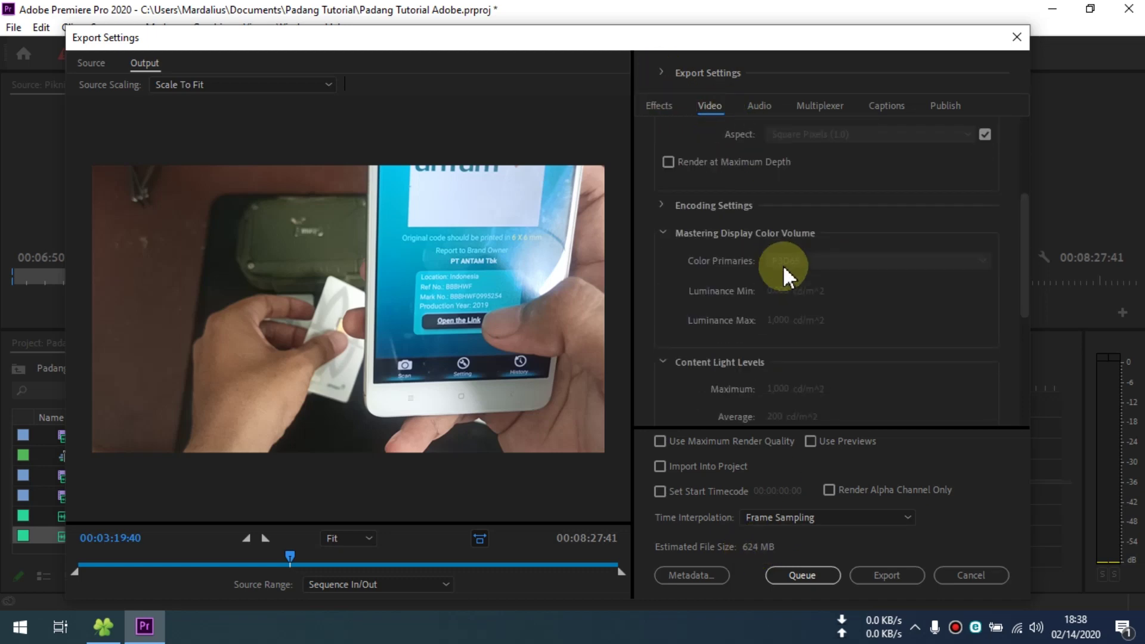
scroll(782, 263, up, 5)
click(659, 105)
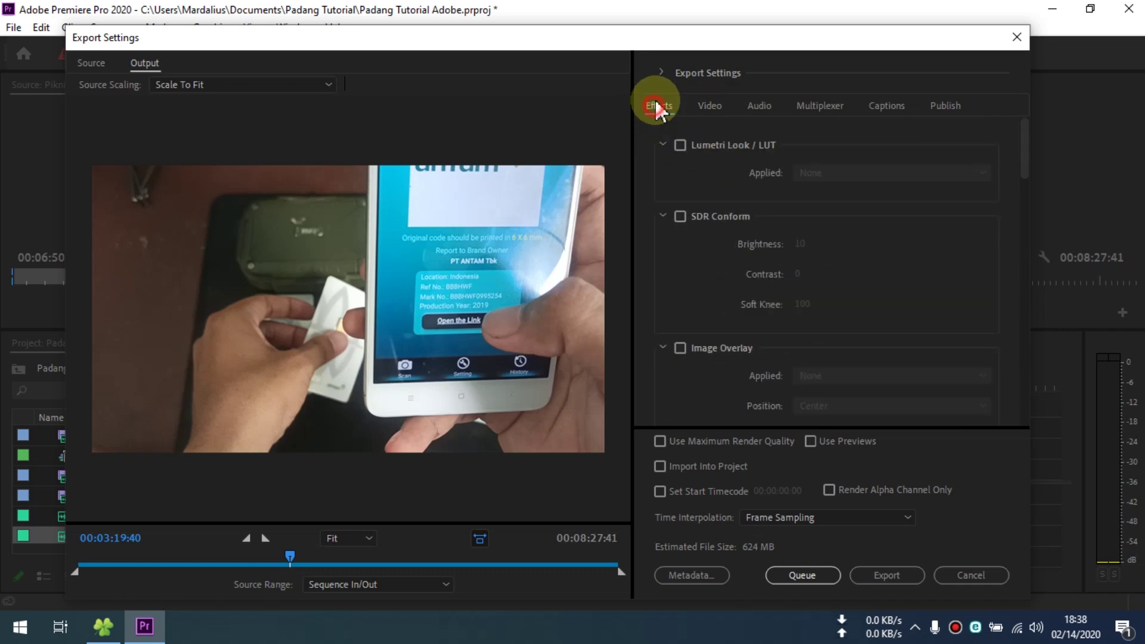
click(887, 576)
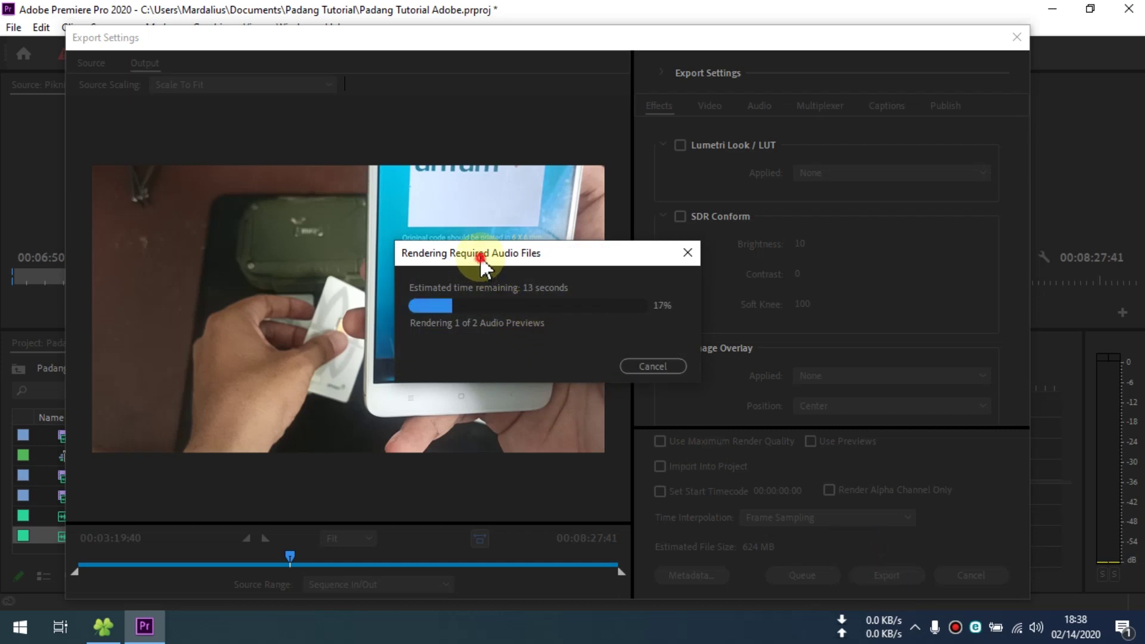
drag(481, 264, 460, 249)
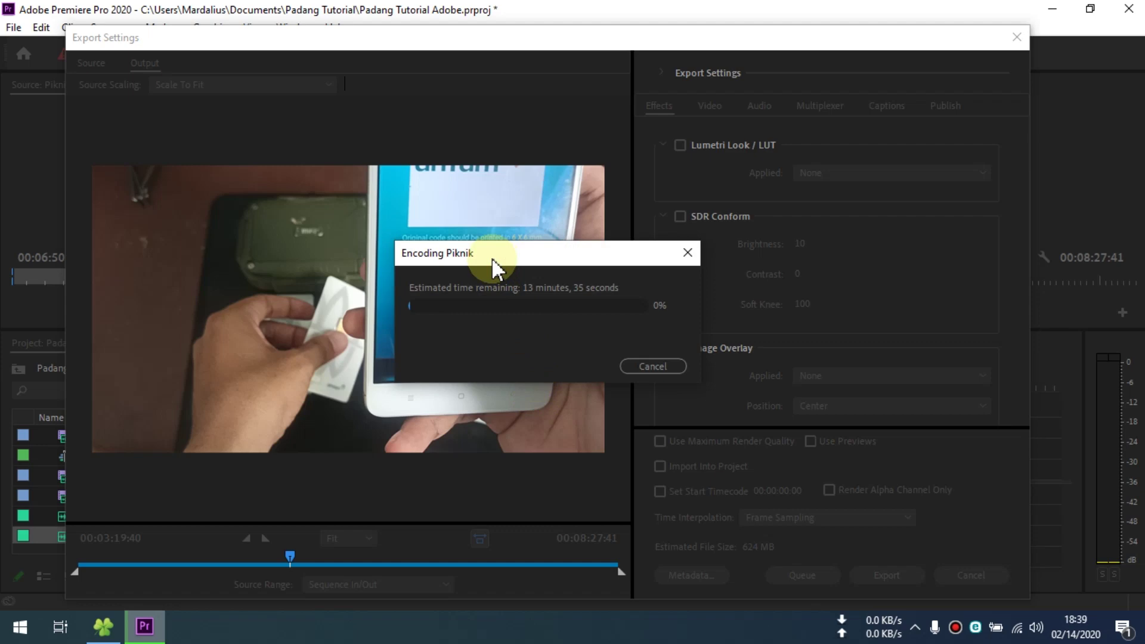
click(661, 368)
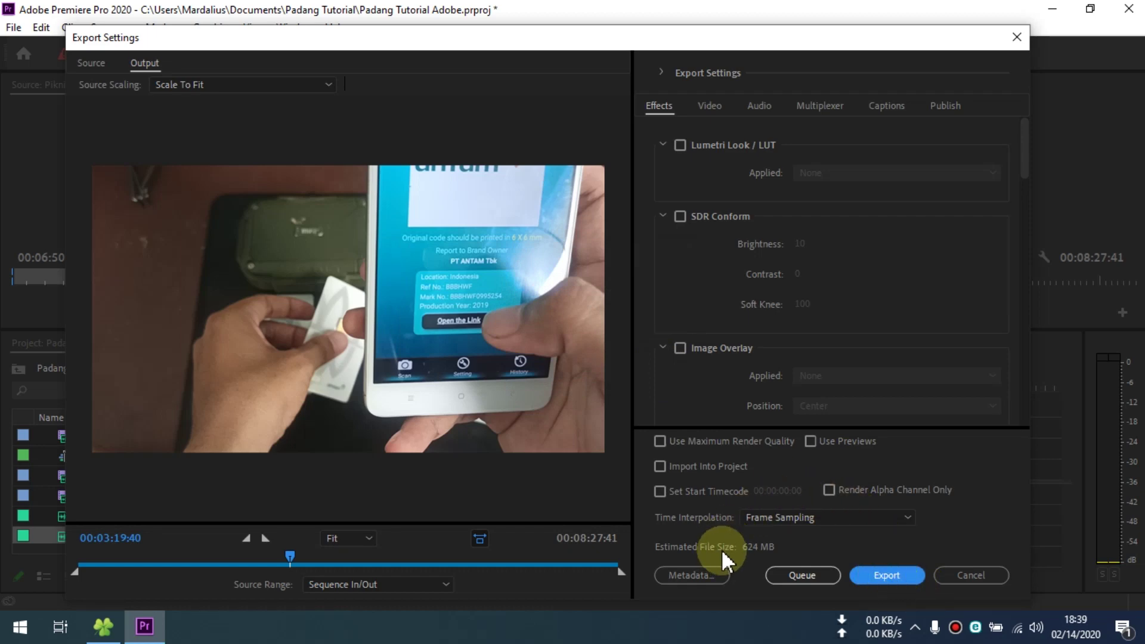
Review the Video, Audio, Multiplexer, Captions, Publish and Effects export tabs.
click(712, 111)
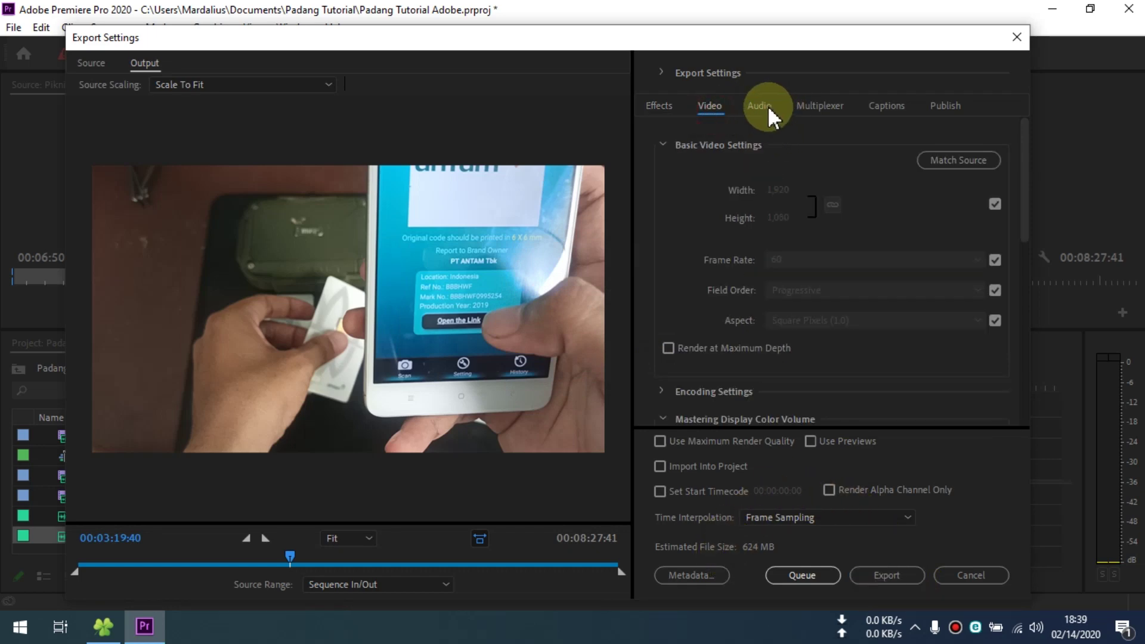
click(768, 106)
click(816, 107)
click(871, 107)
click(939, 108)
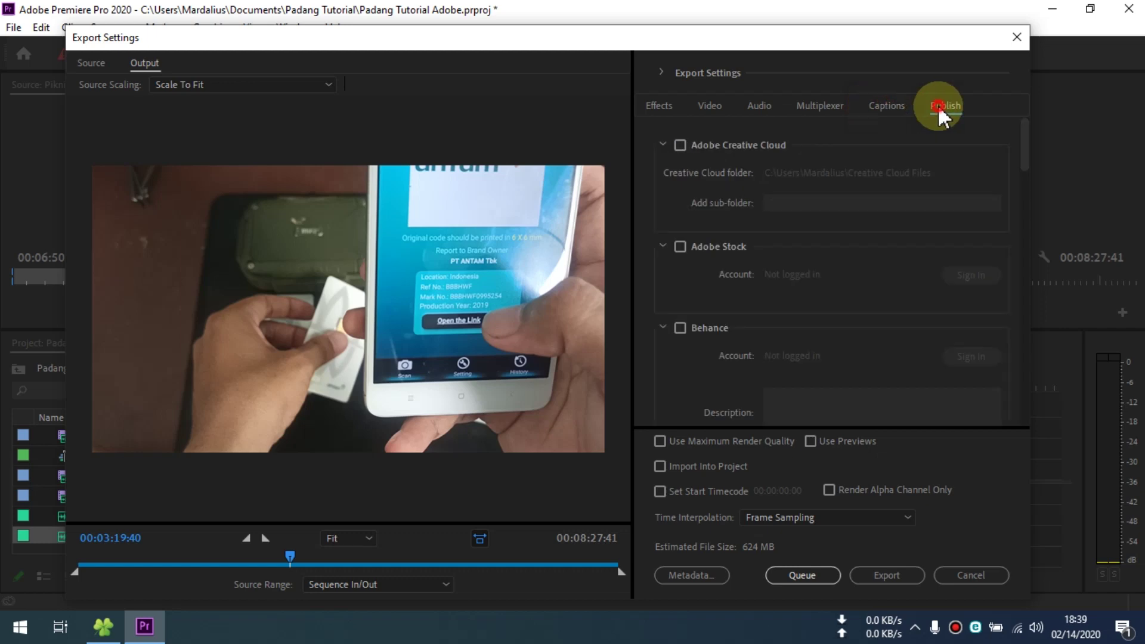
click(656, 106)
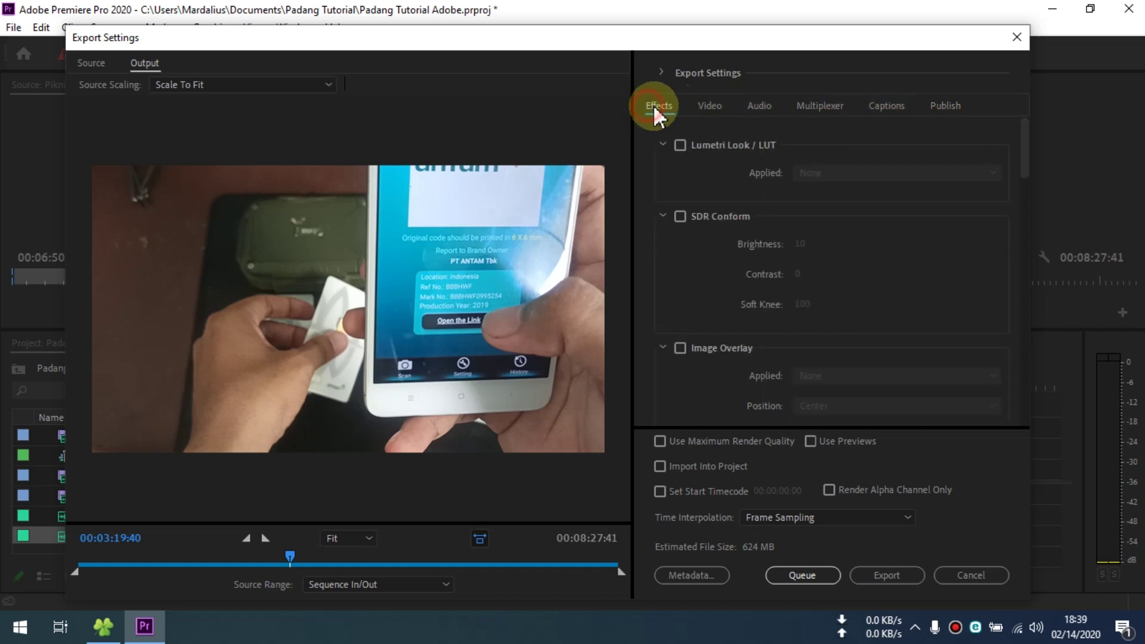
Expand Export Settings to show the Piknik.mp4 1920x1080, 60 fps summary.
scroll(800, 382, down, 5)
scroll(776, 334, up, 2)
scroll(733, 281, up, 2)
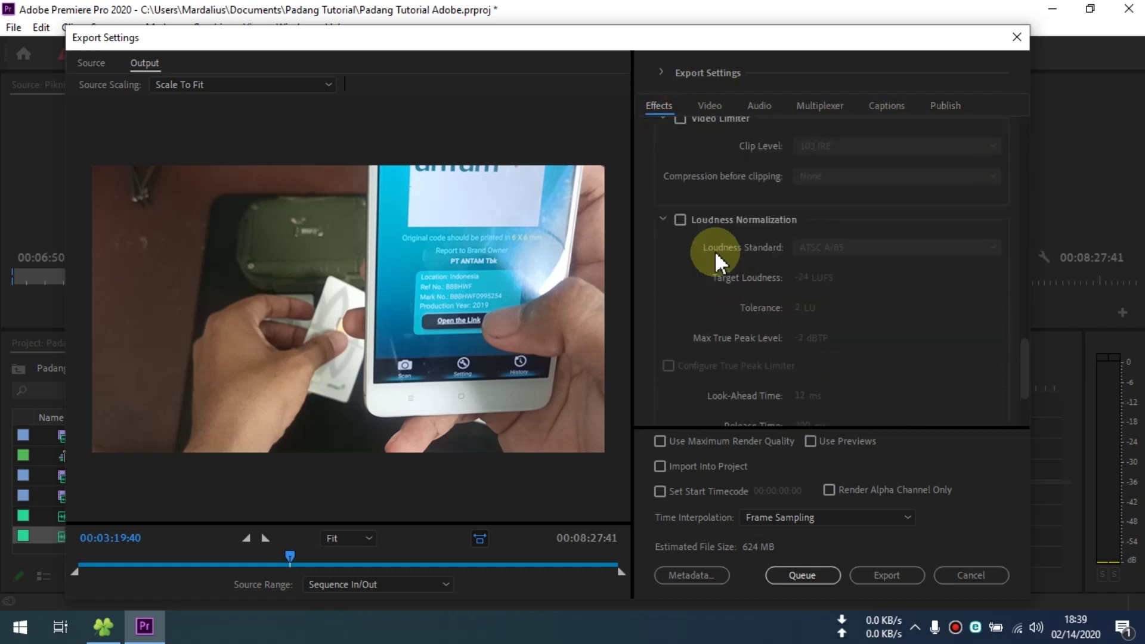
scroll(714, 250, up, 1)
click(662, 72)
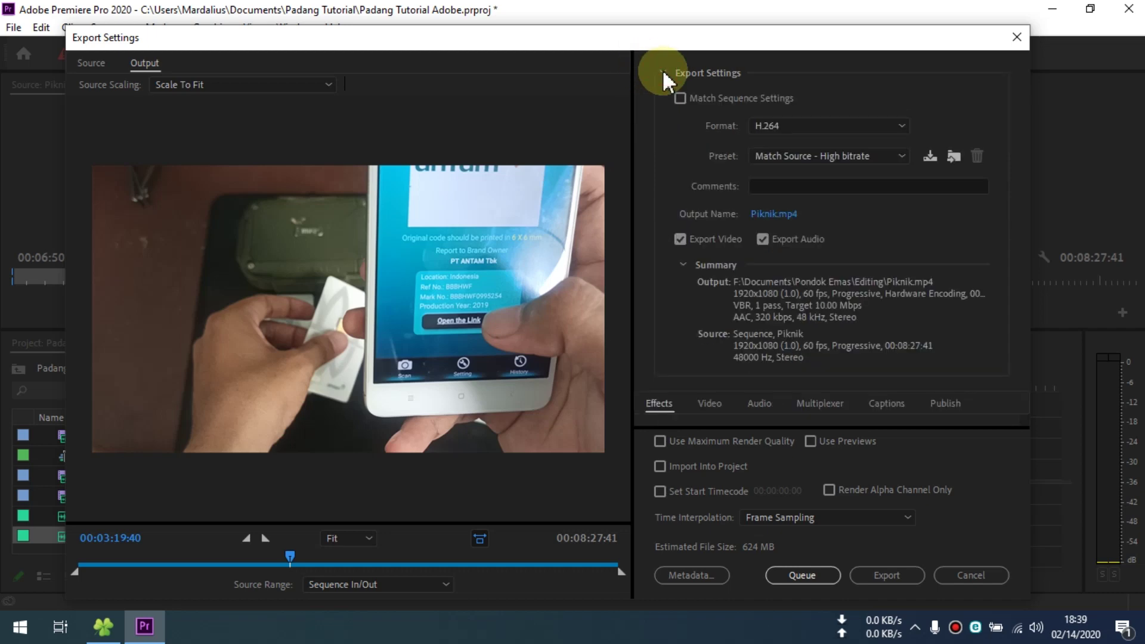
click(662, 72)
click(662, 72)
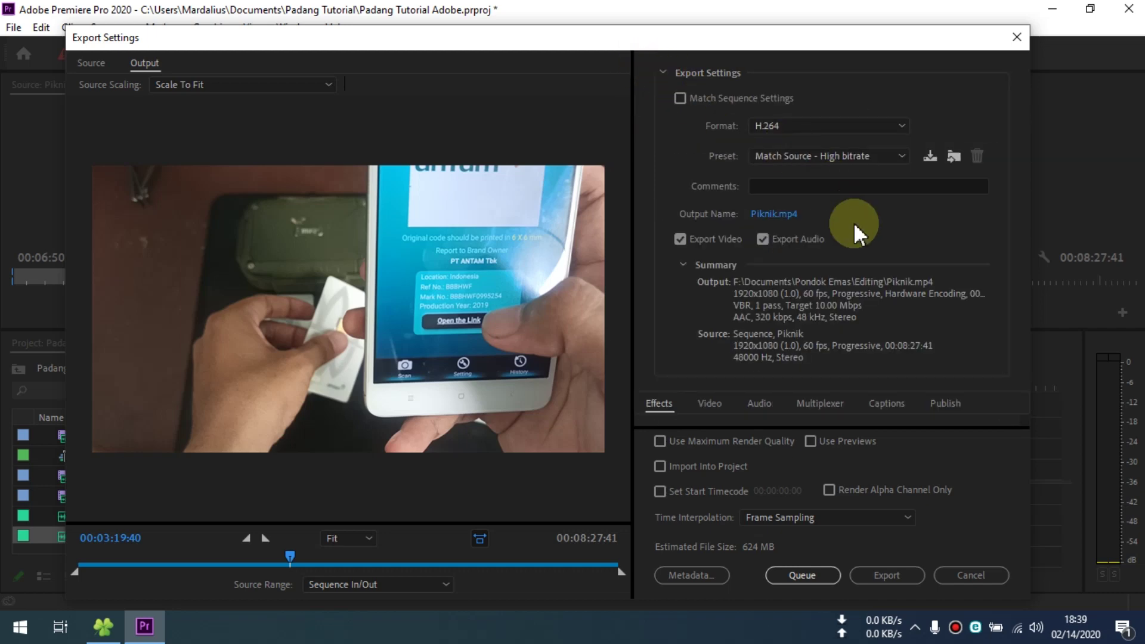
Open the Output Name save dialog and cancel it unchanged.
click(763, 215)
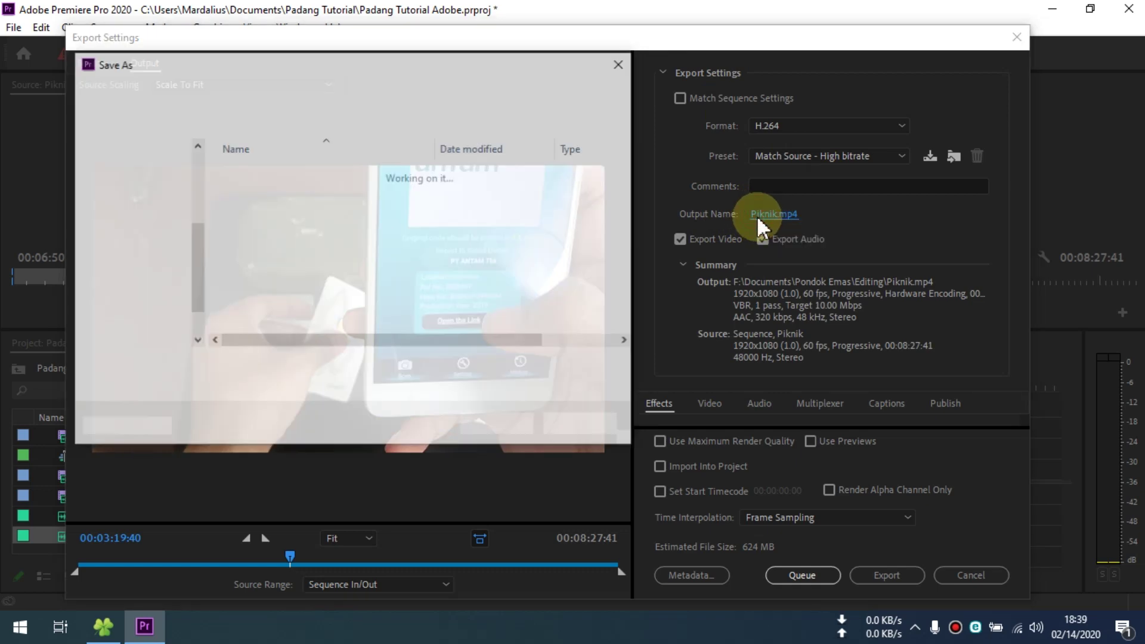
click(261, 367)
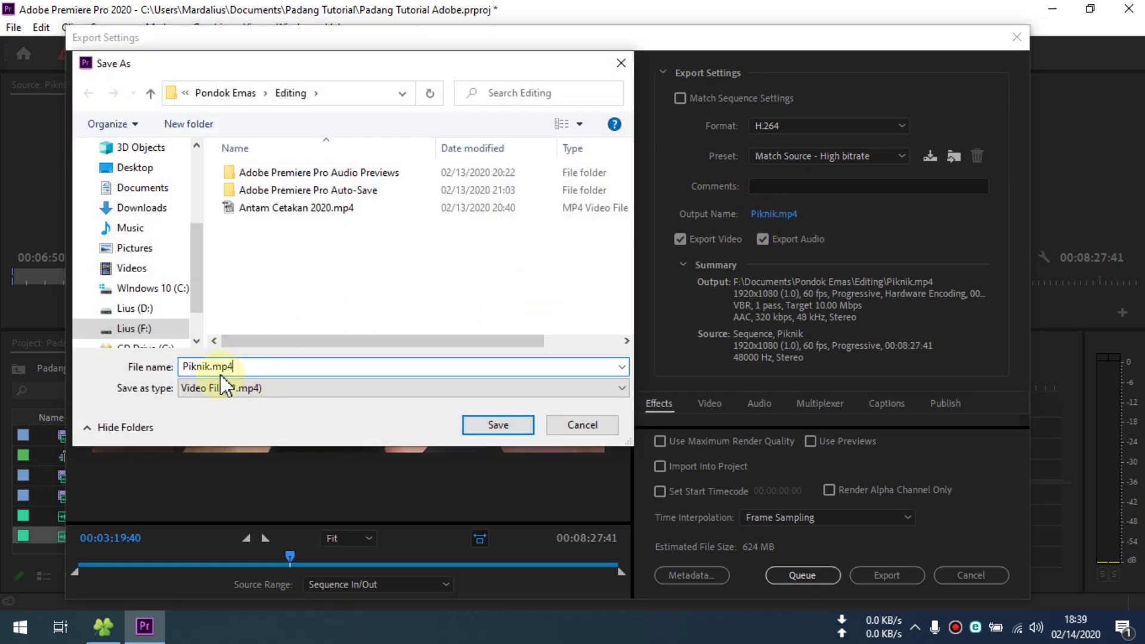
click(620, 63)
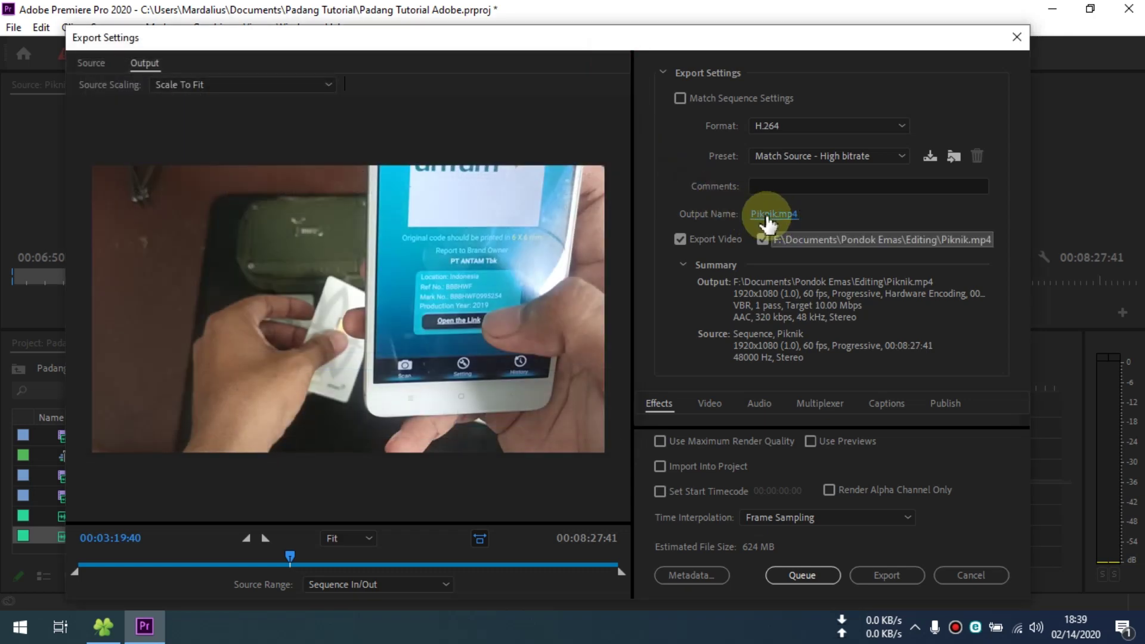
Browse to Downloads without saving, then close the Export Settings dialog.
click(758, 216)
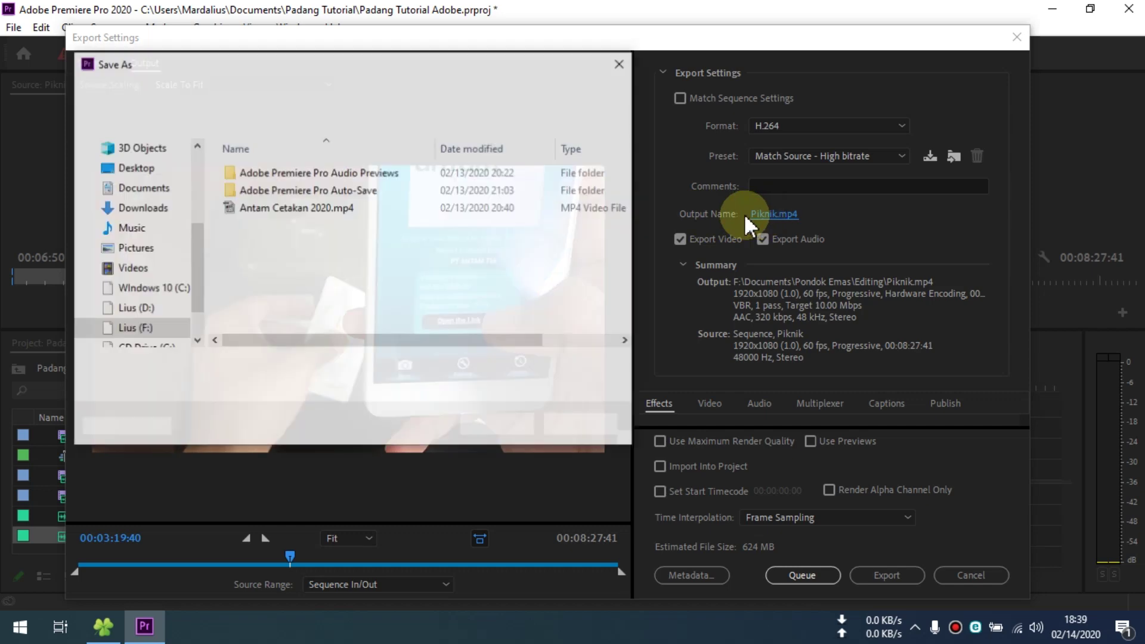
click(146, 209)
click(225, 367)
double_click(225, 368)
click(615, 69)
click(1026, 41)
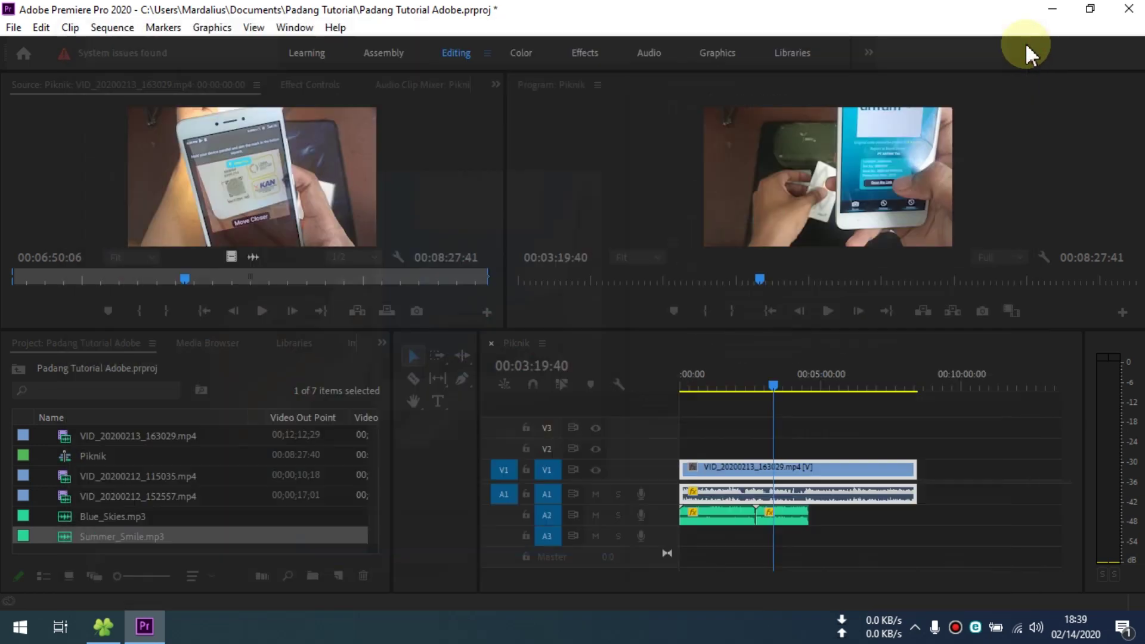
click(590, 189)
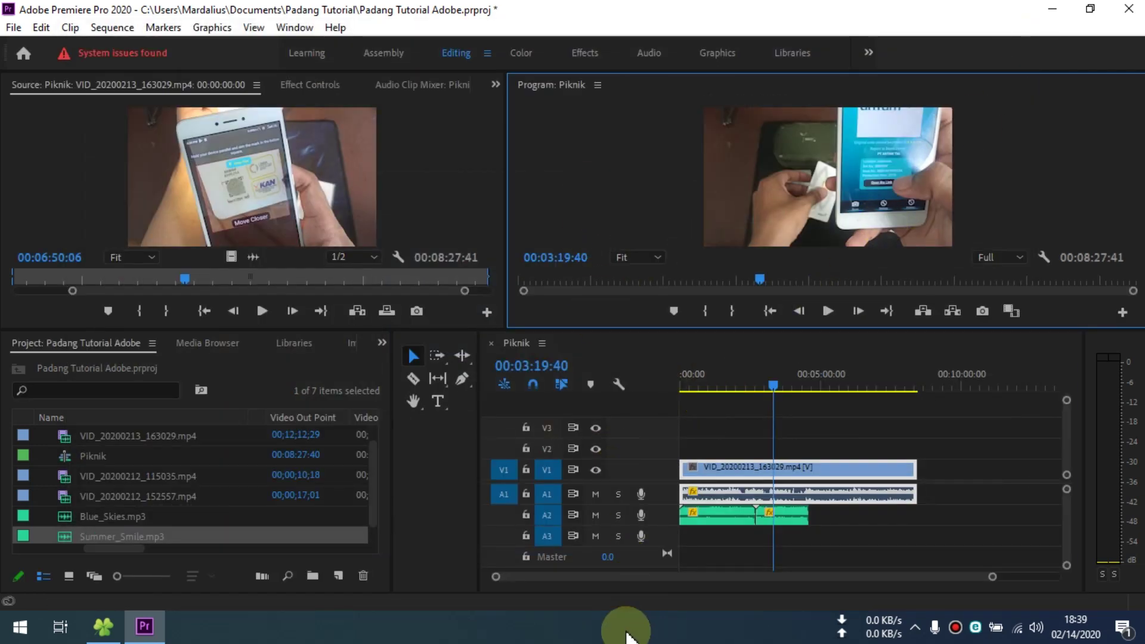